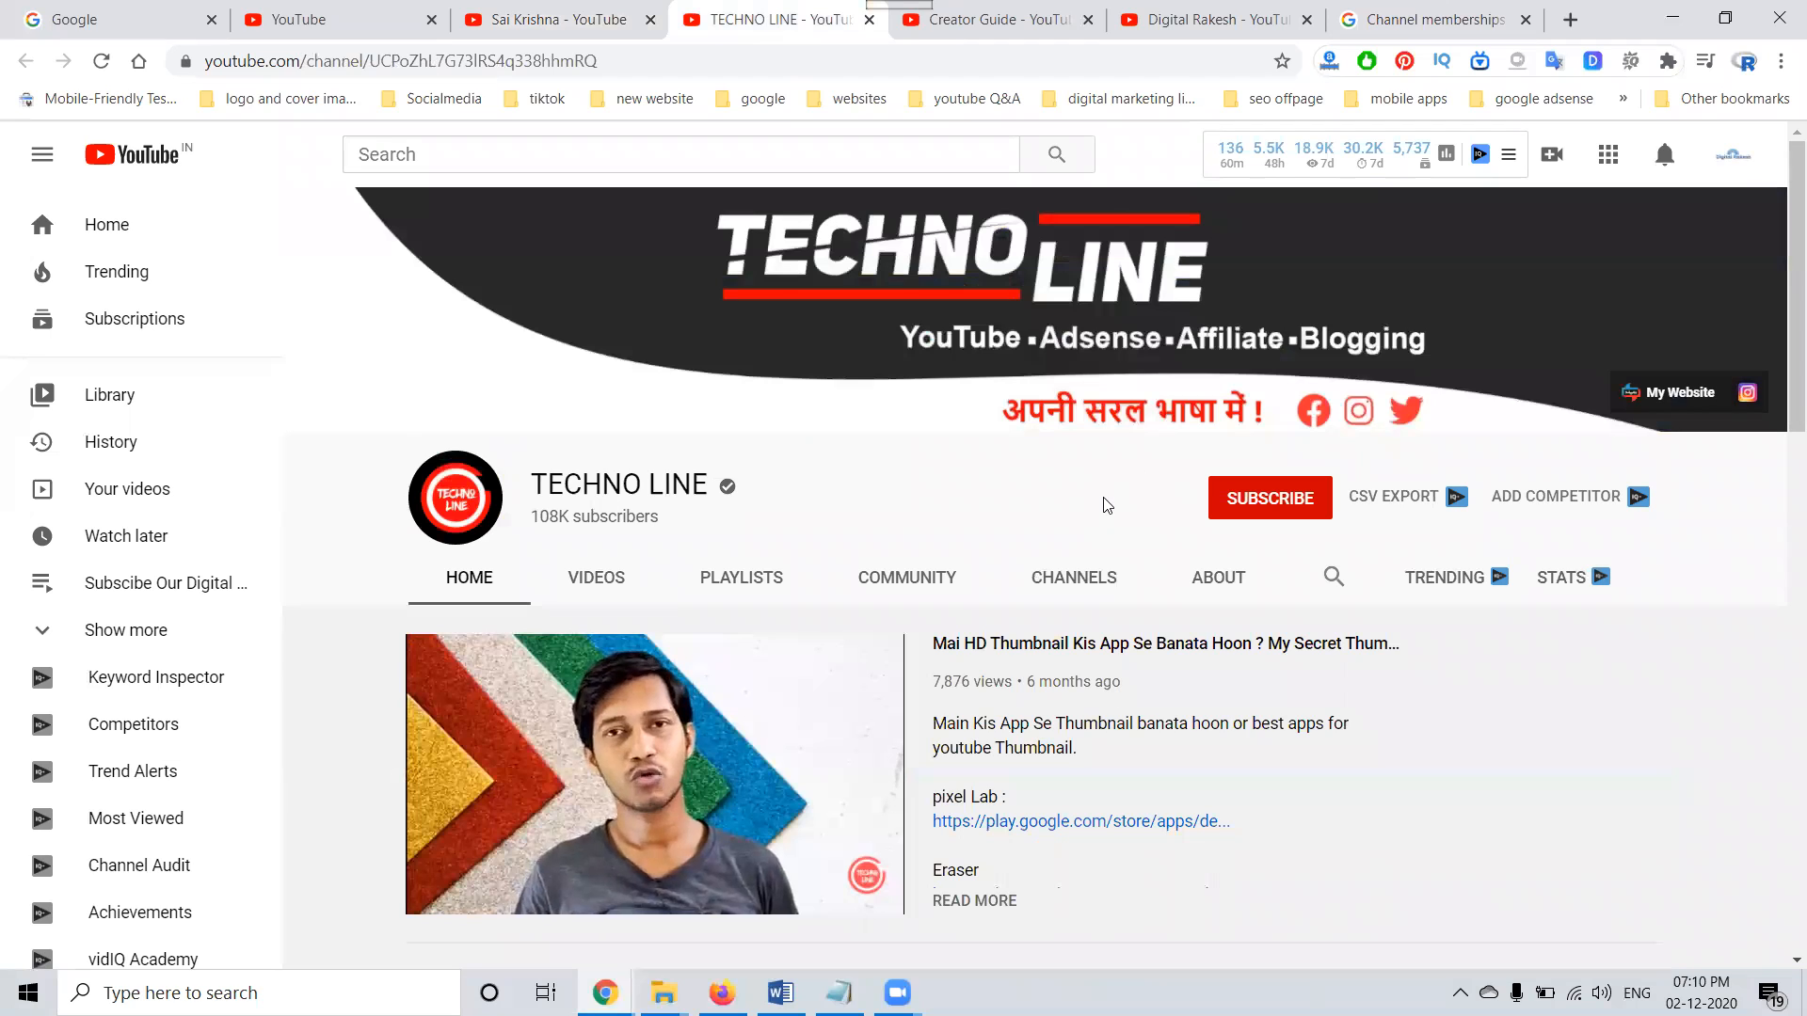
Look at TECHNO LINE's videos and close that channel, then review Creator Guide's Silver, gold and Diamond membership levels.
click(608, 570)
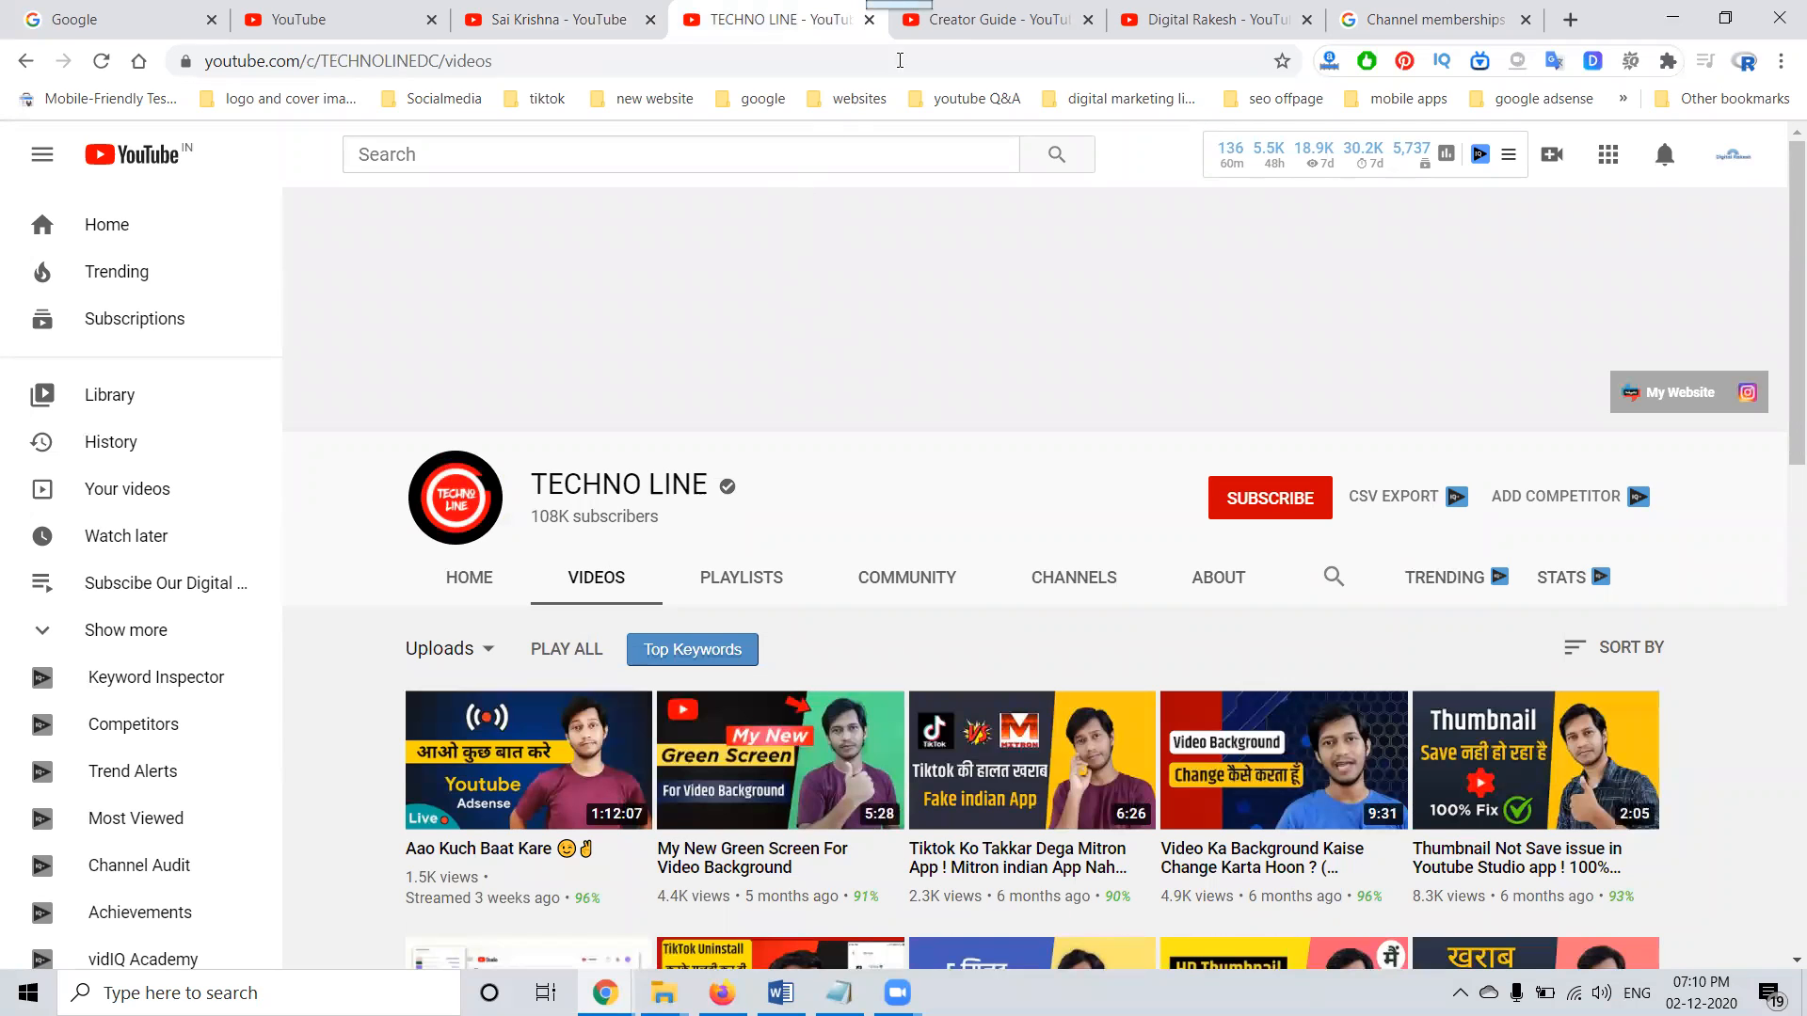
click(869, 19)
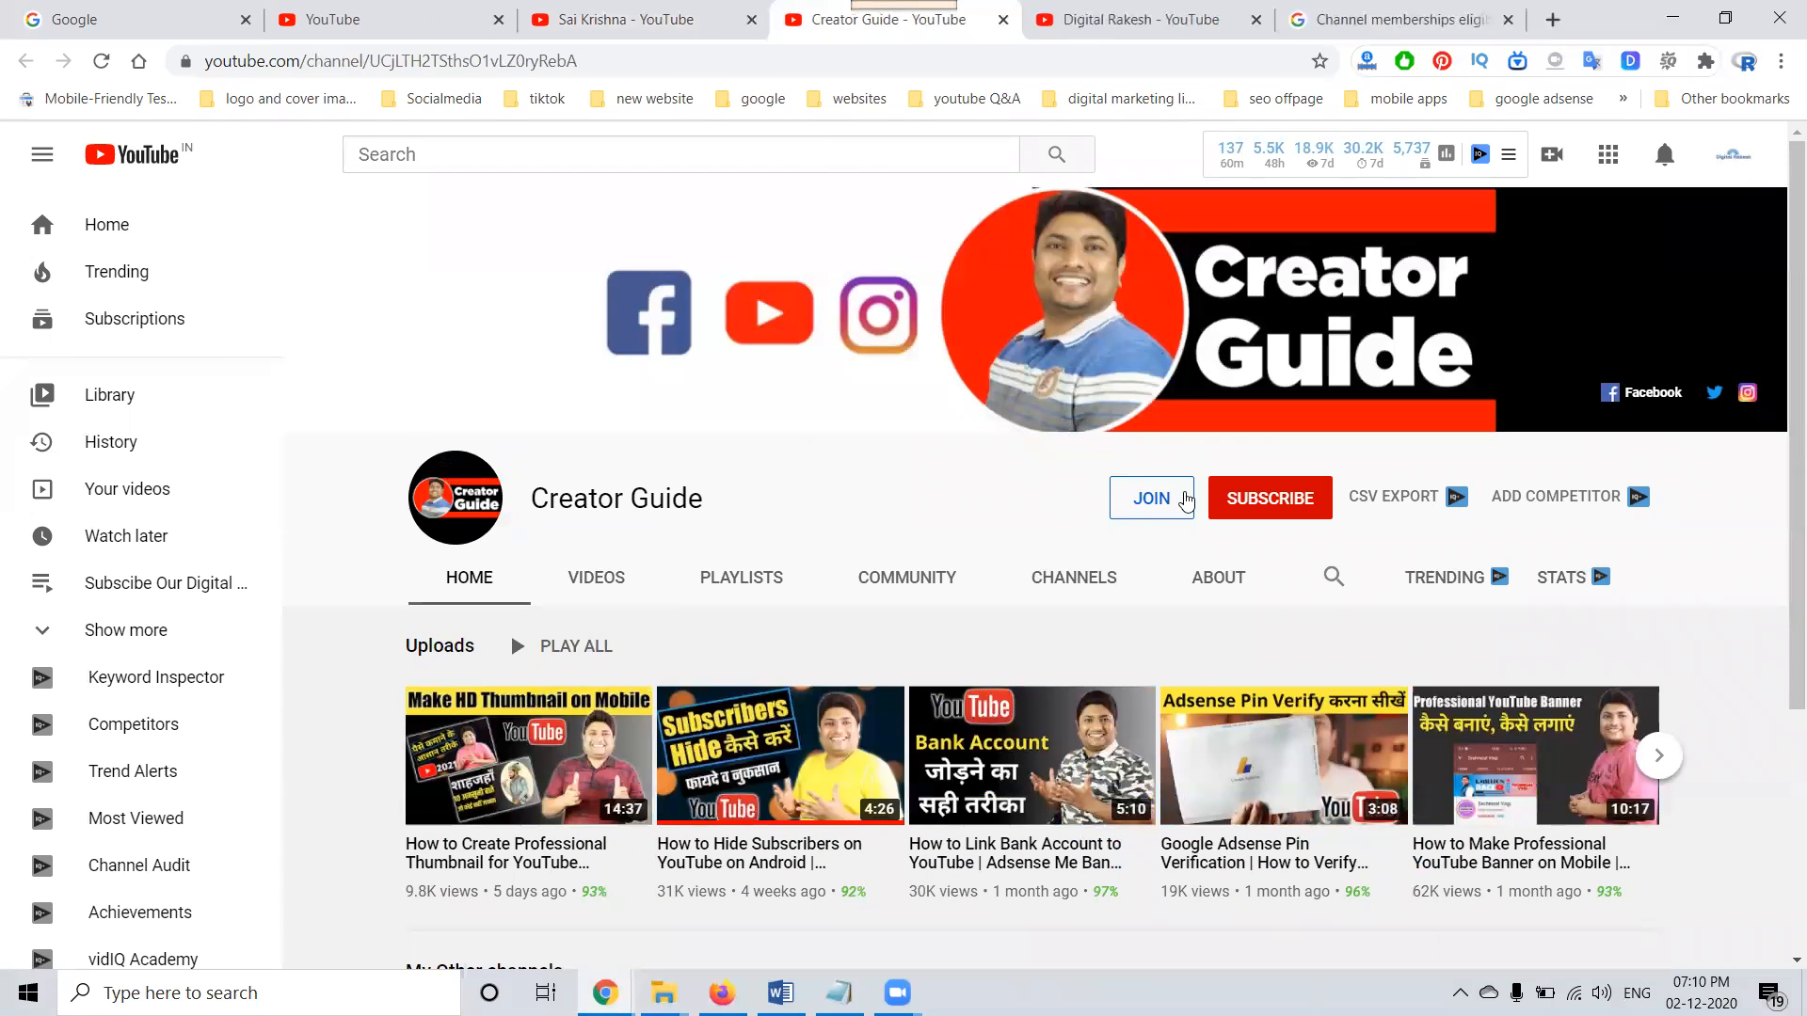
click(1172, 506)
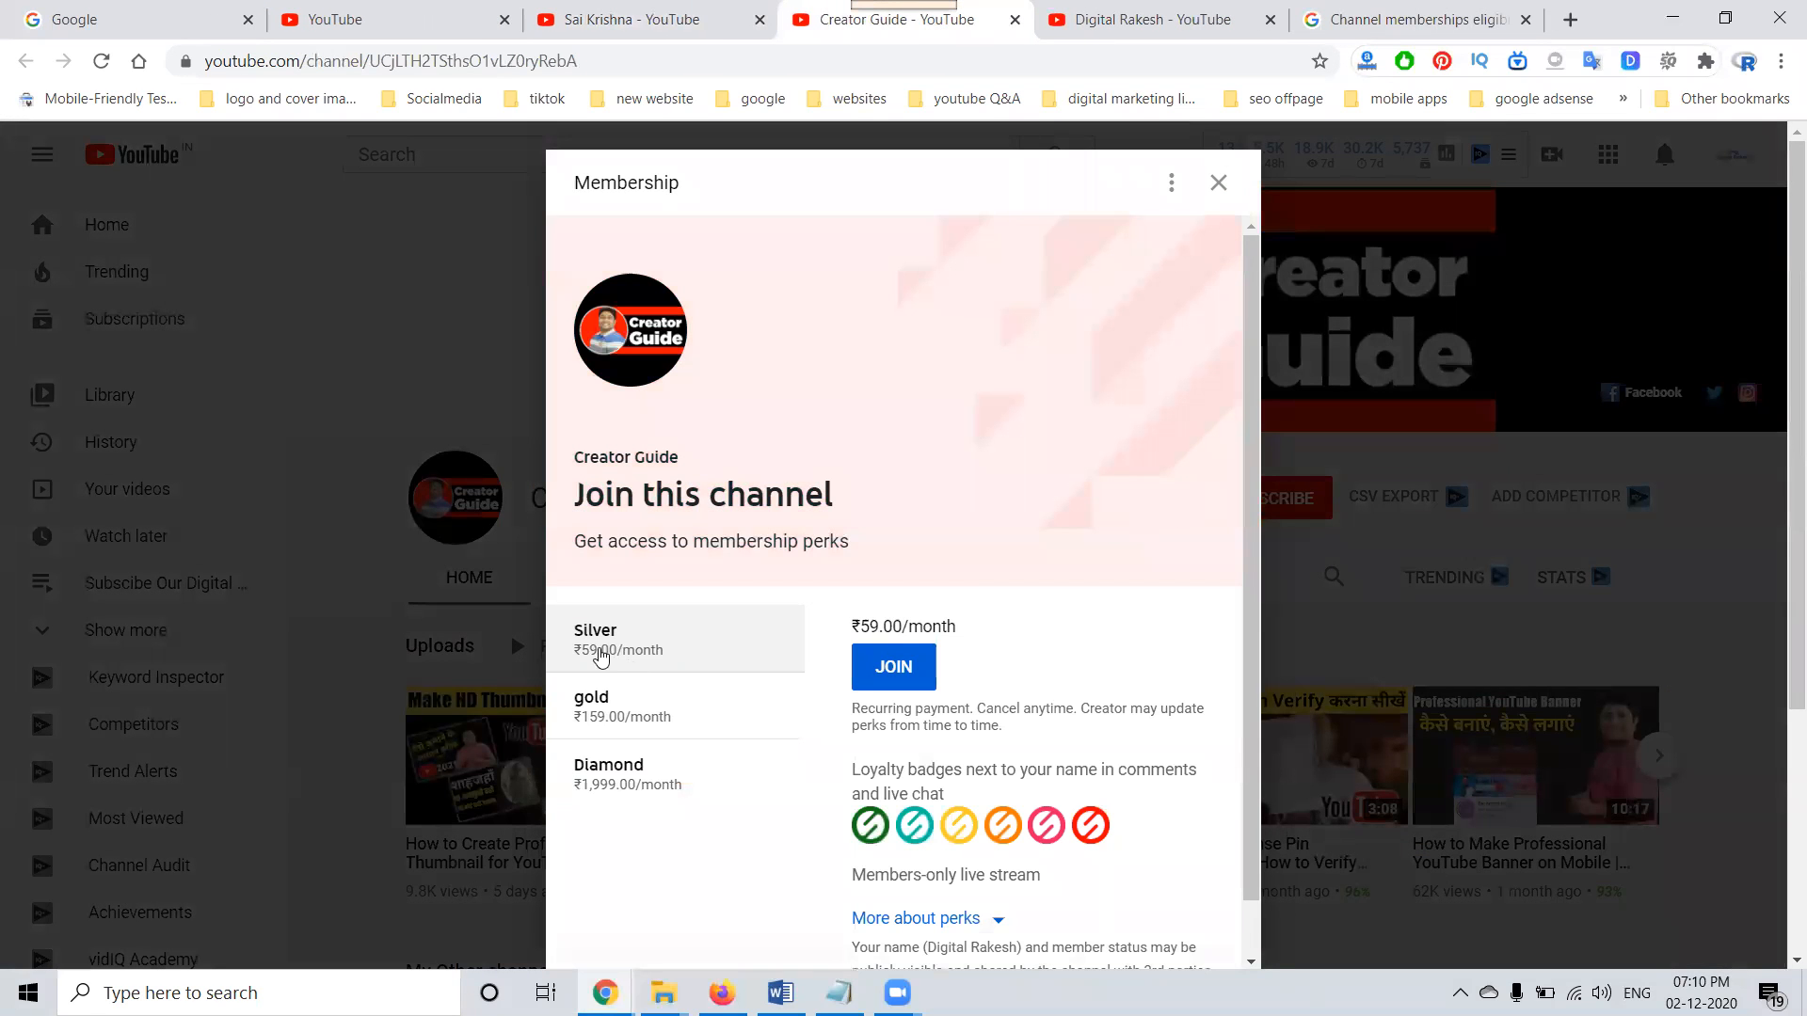
click(610, 720)
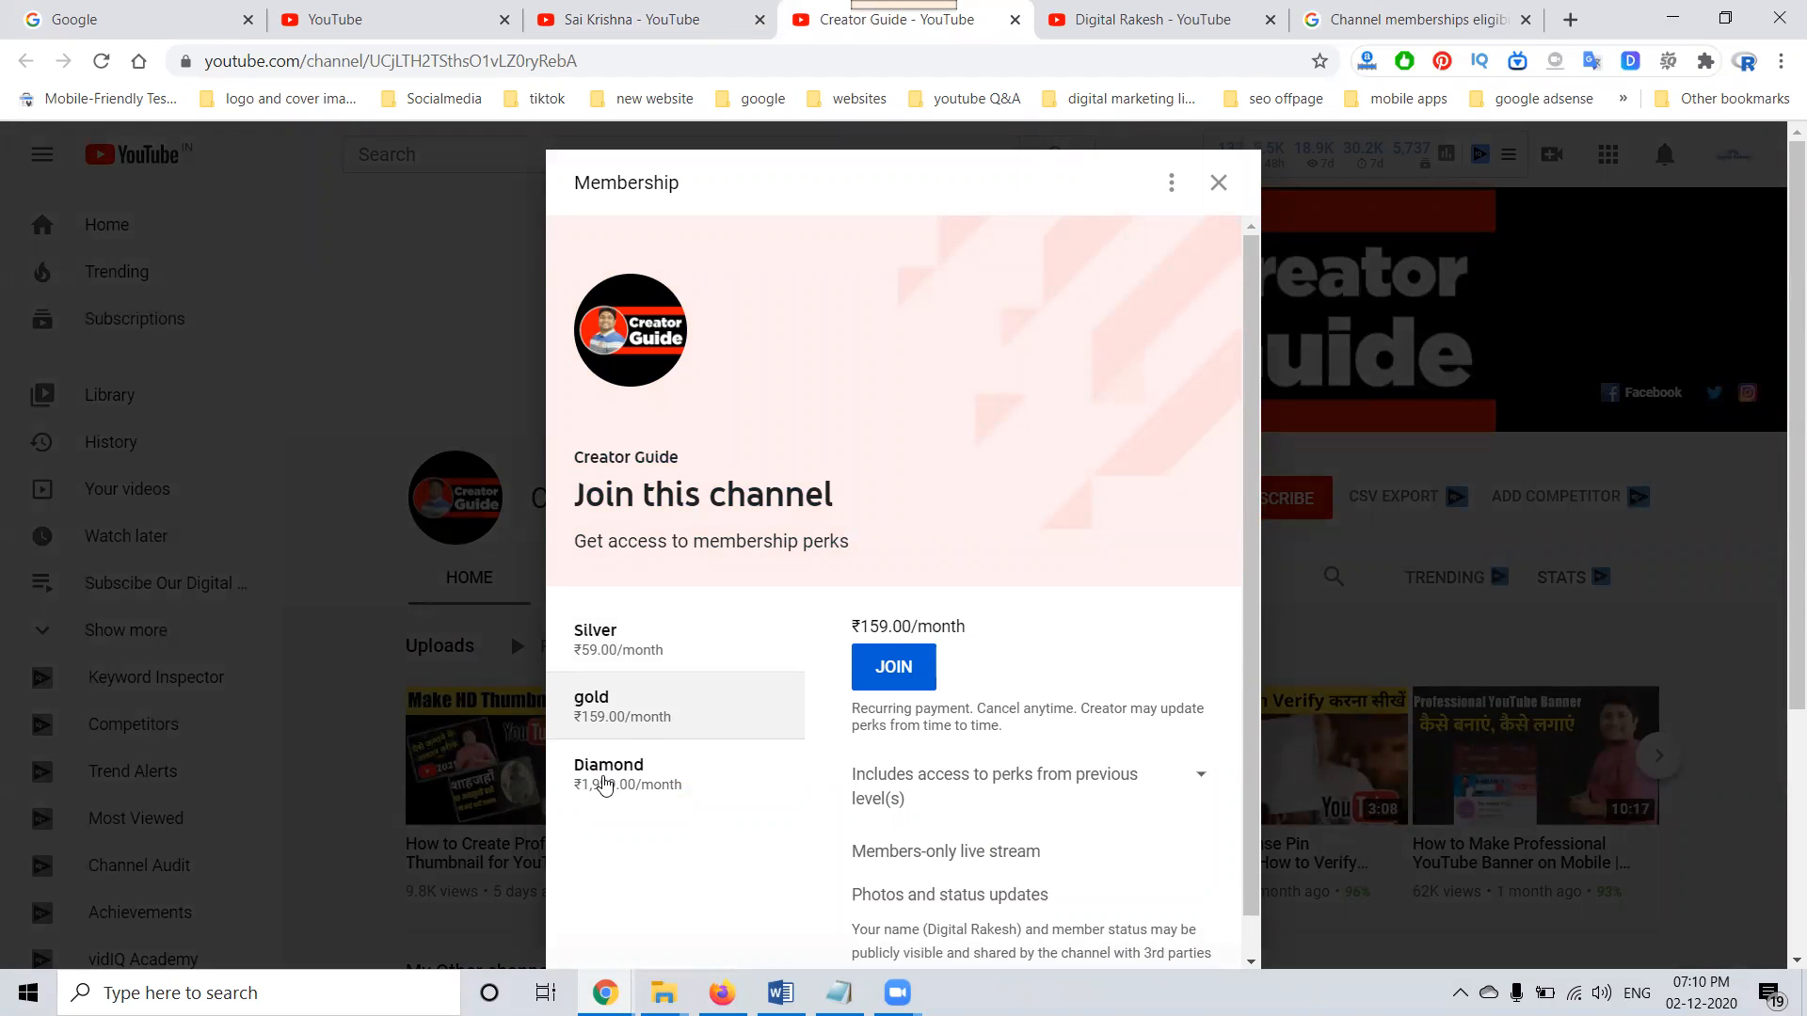
click(605, 785)
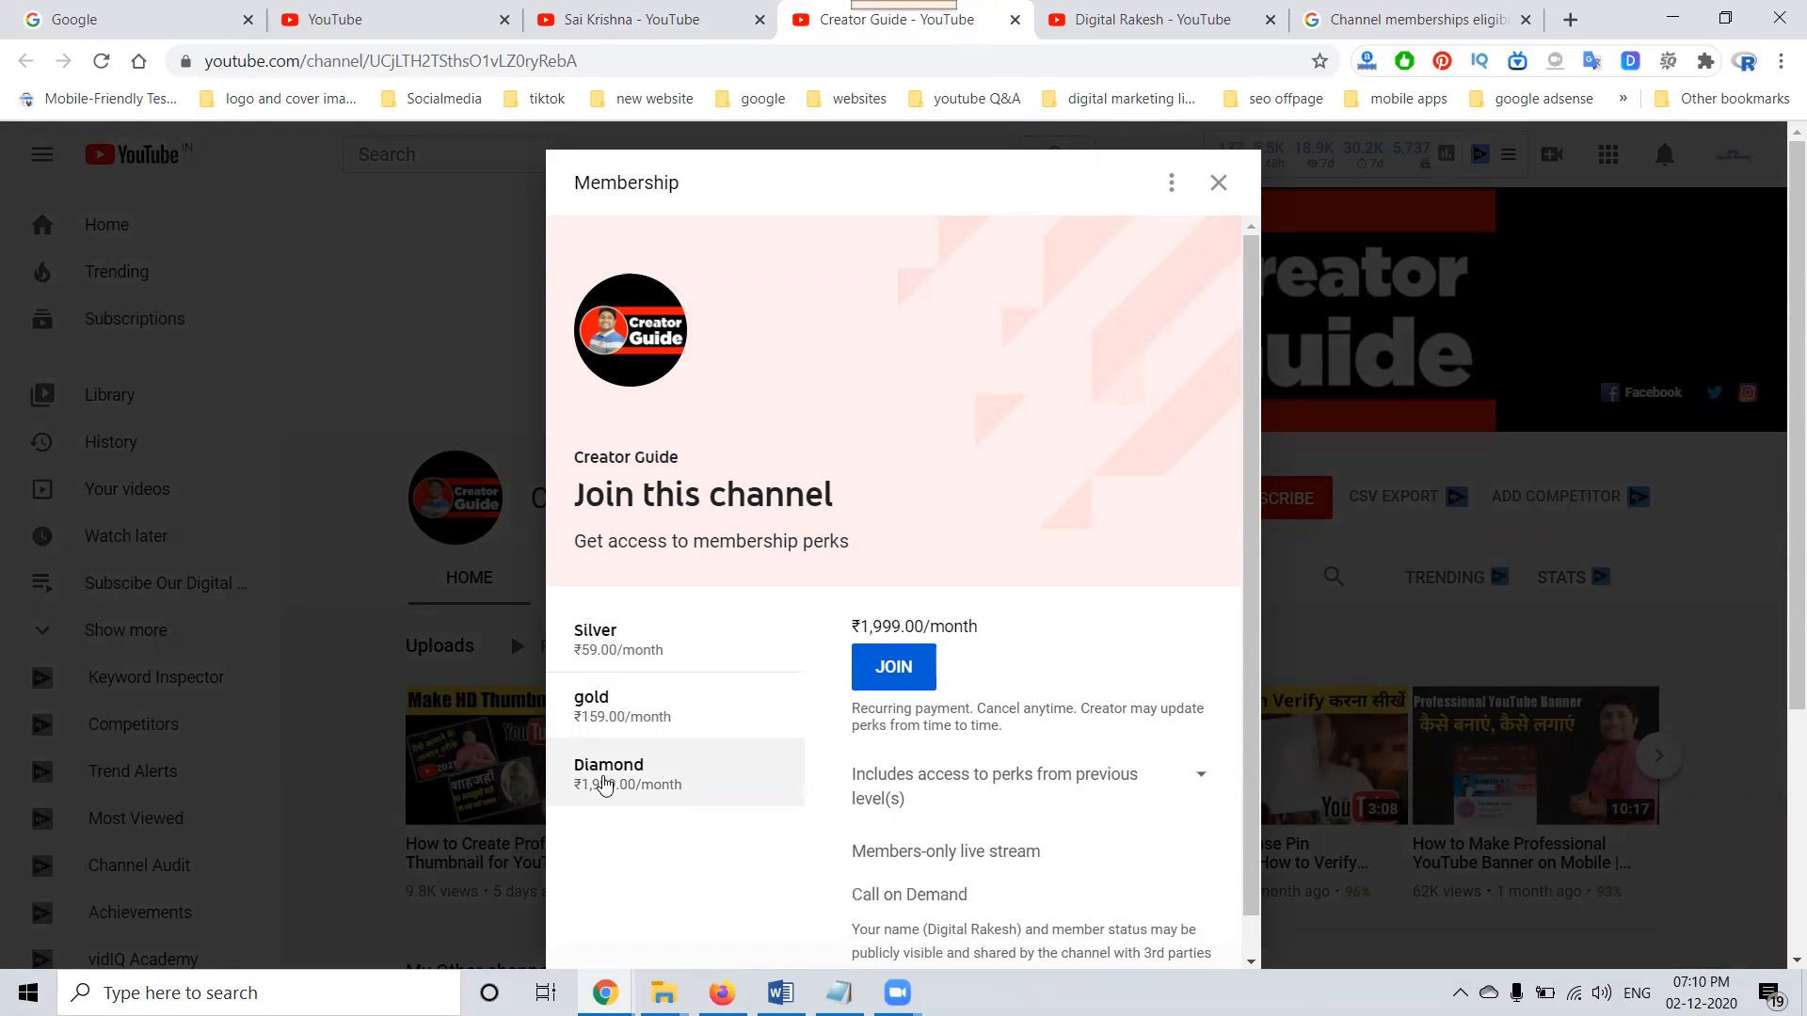
scroll(1063, 644, down, 1)
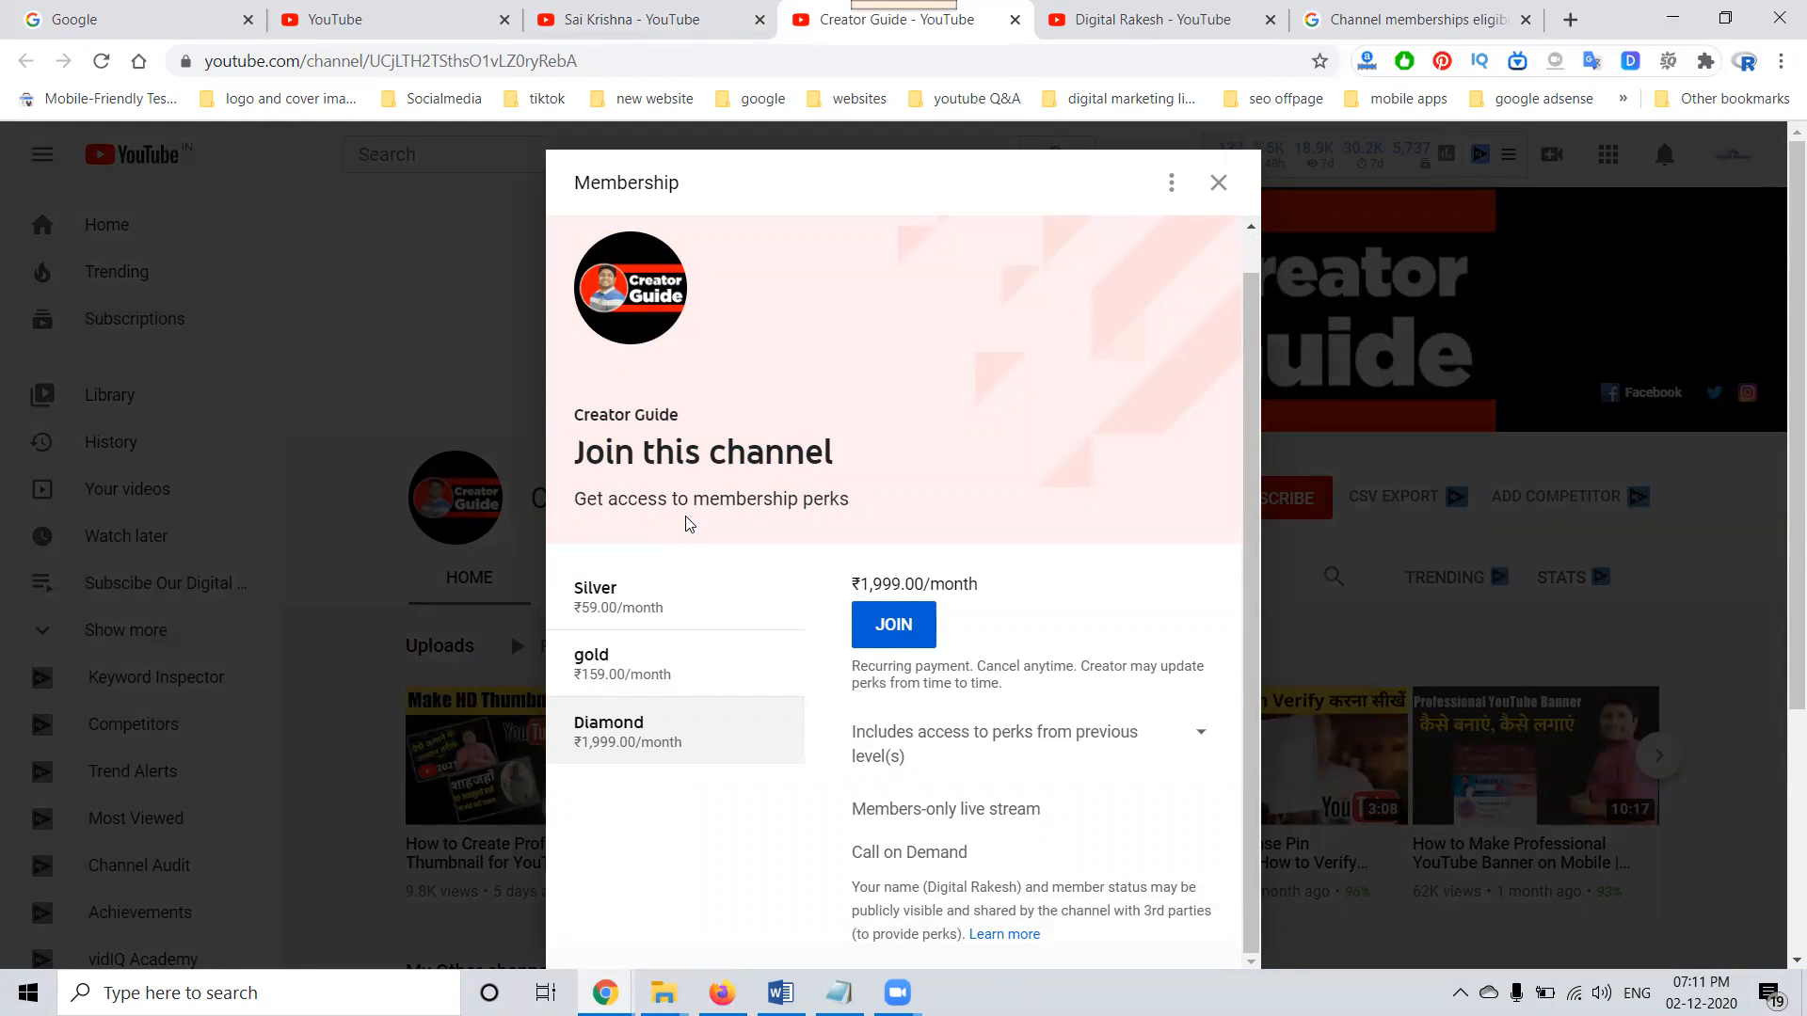
click(1219, 183)
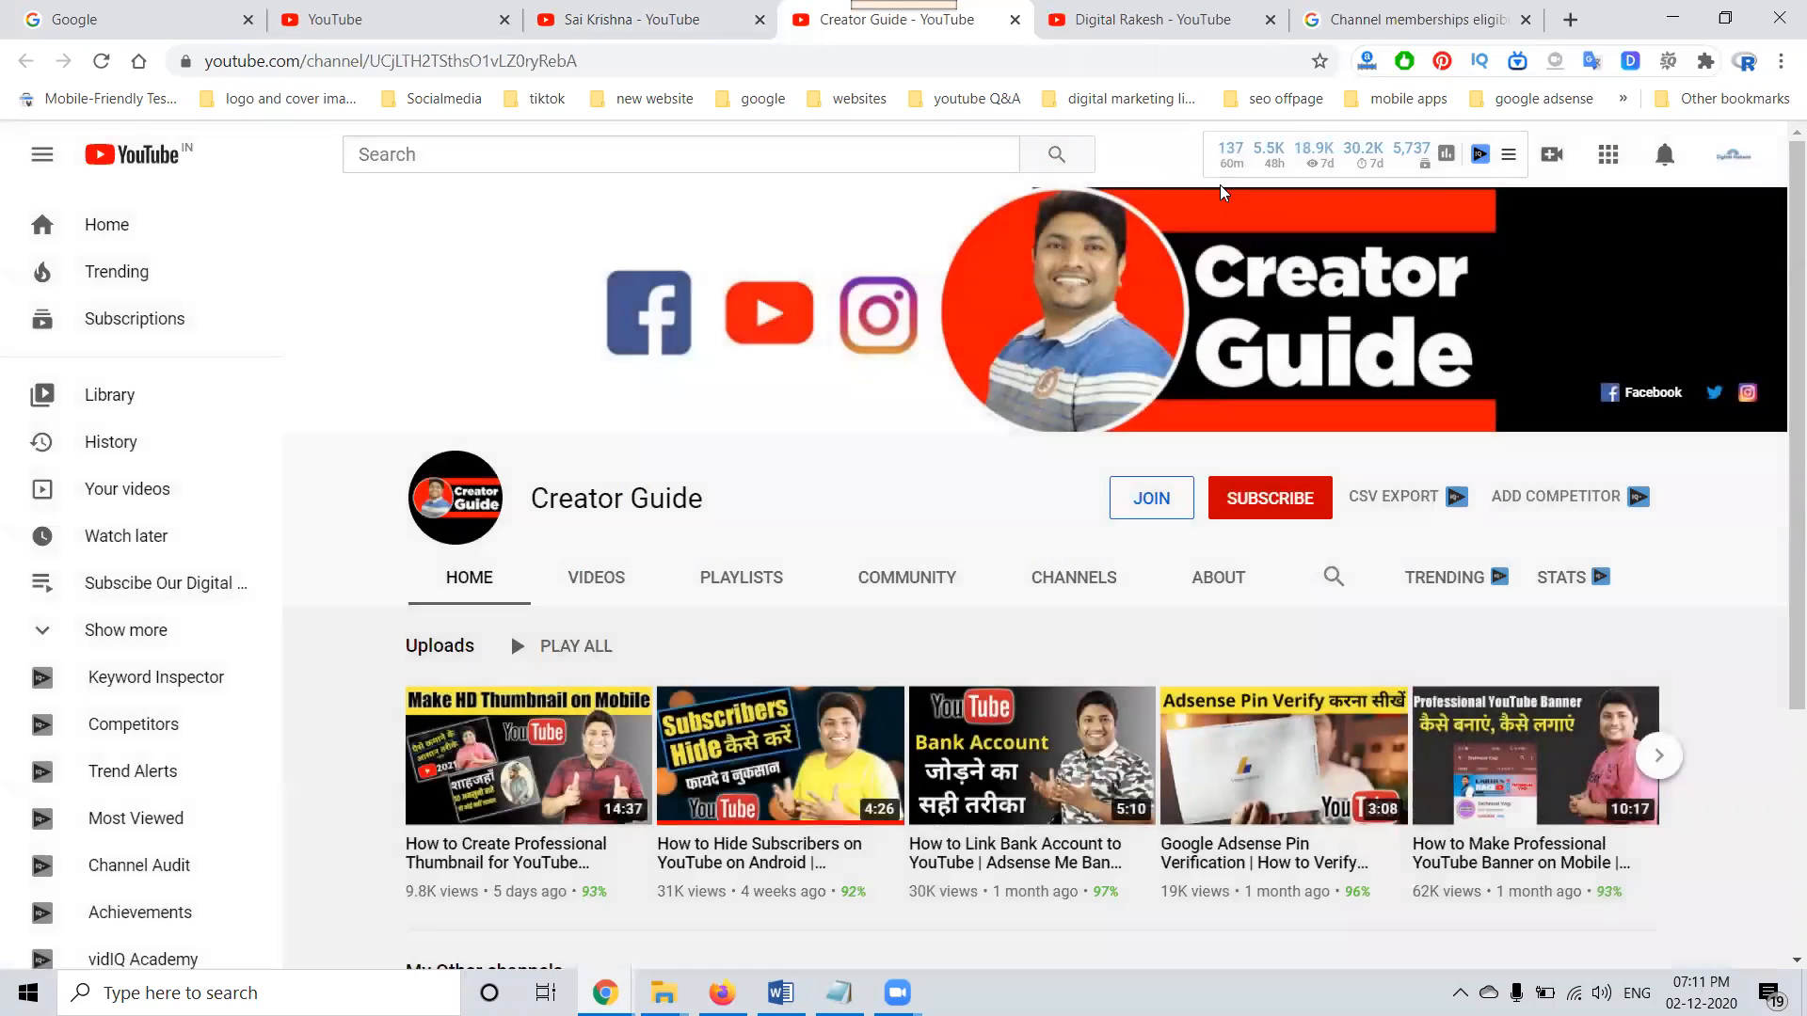
Reopen the Creator Guide channel and view the purchase form for its ₹59.00 monthly membership, closing it without buying.
click(760, 20)
click(761, 20)
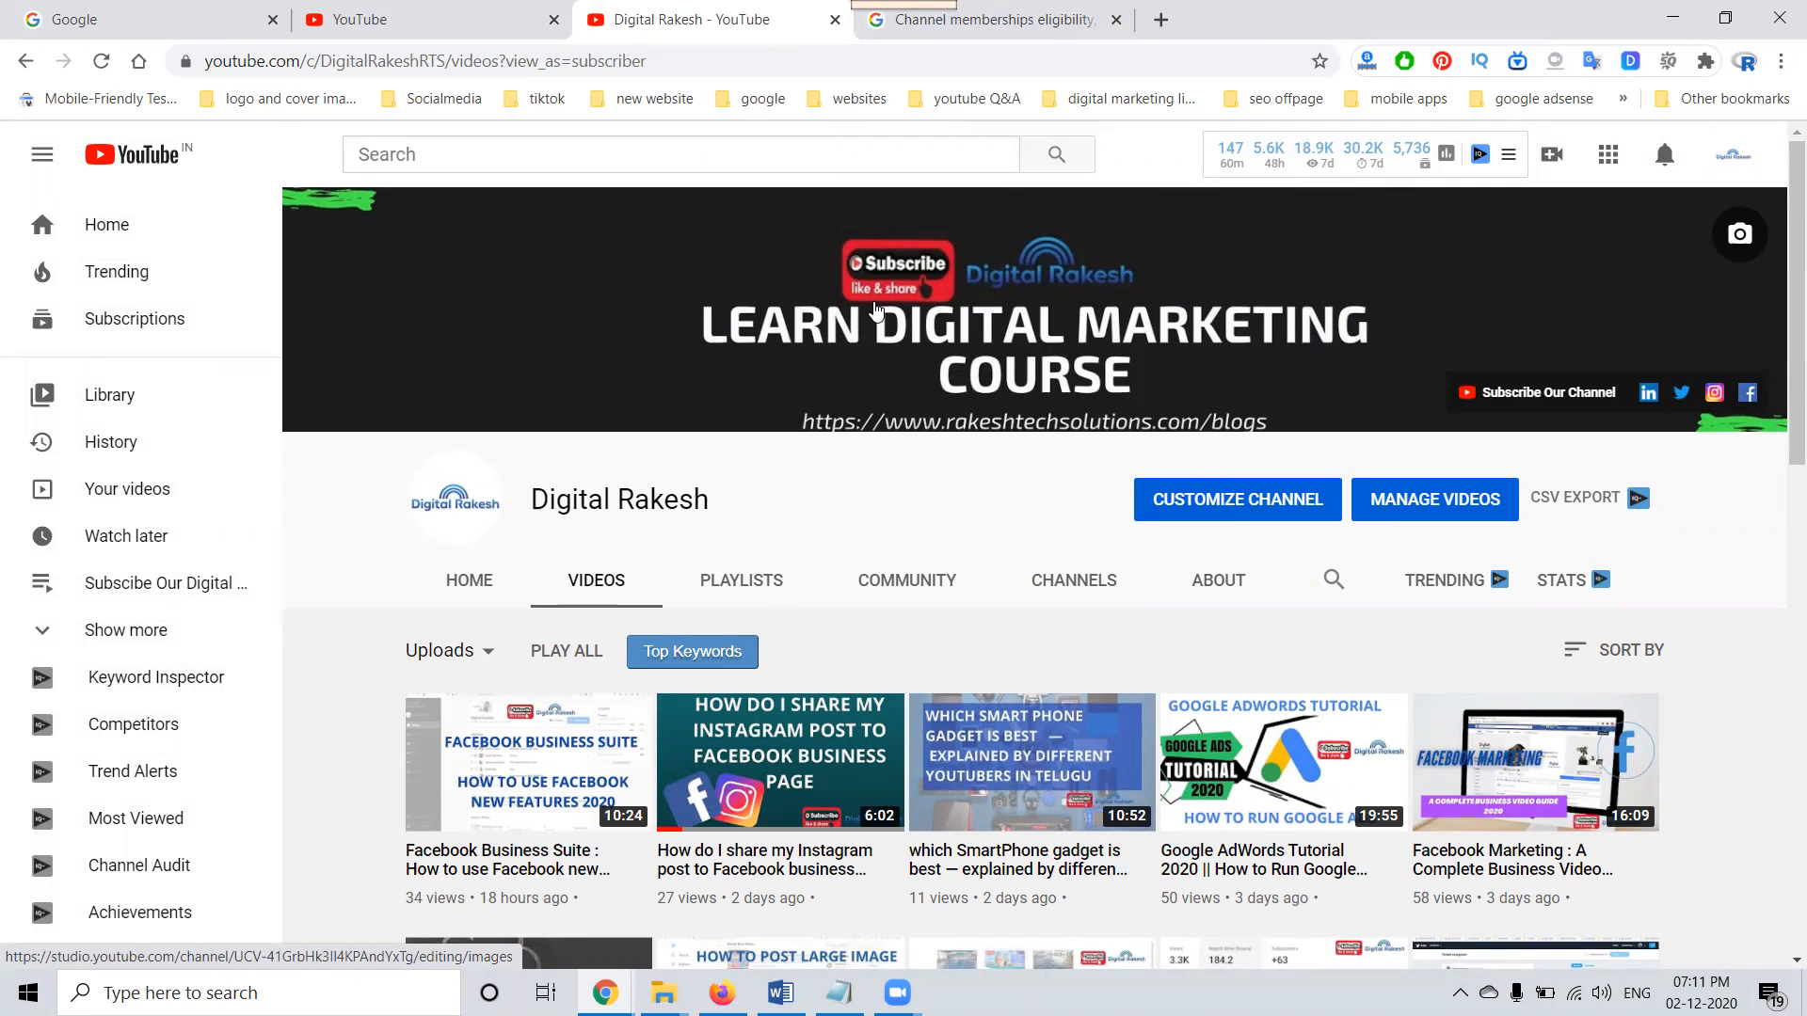
click(874, 310)
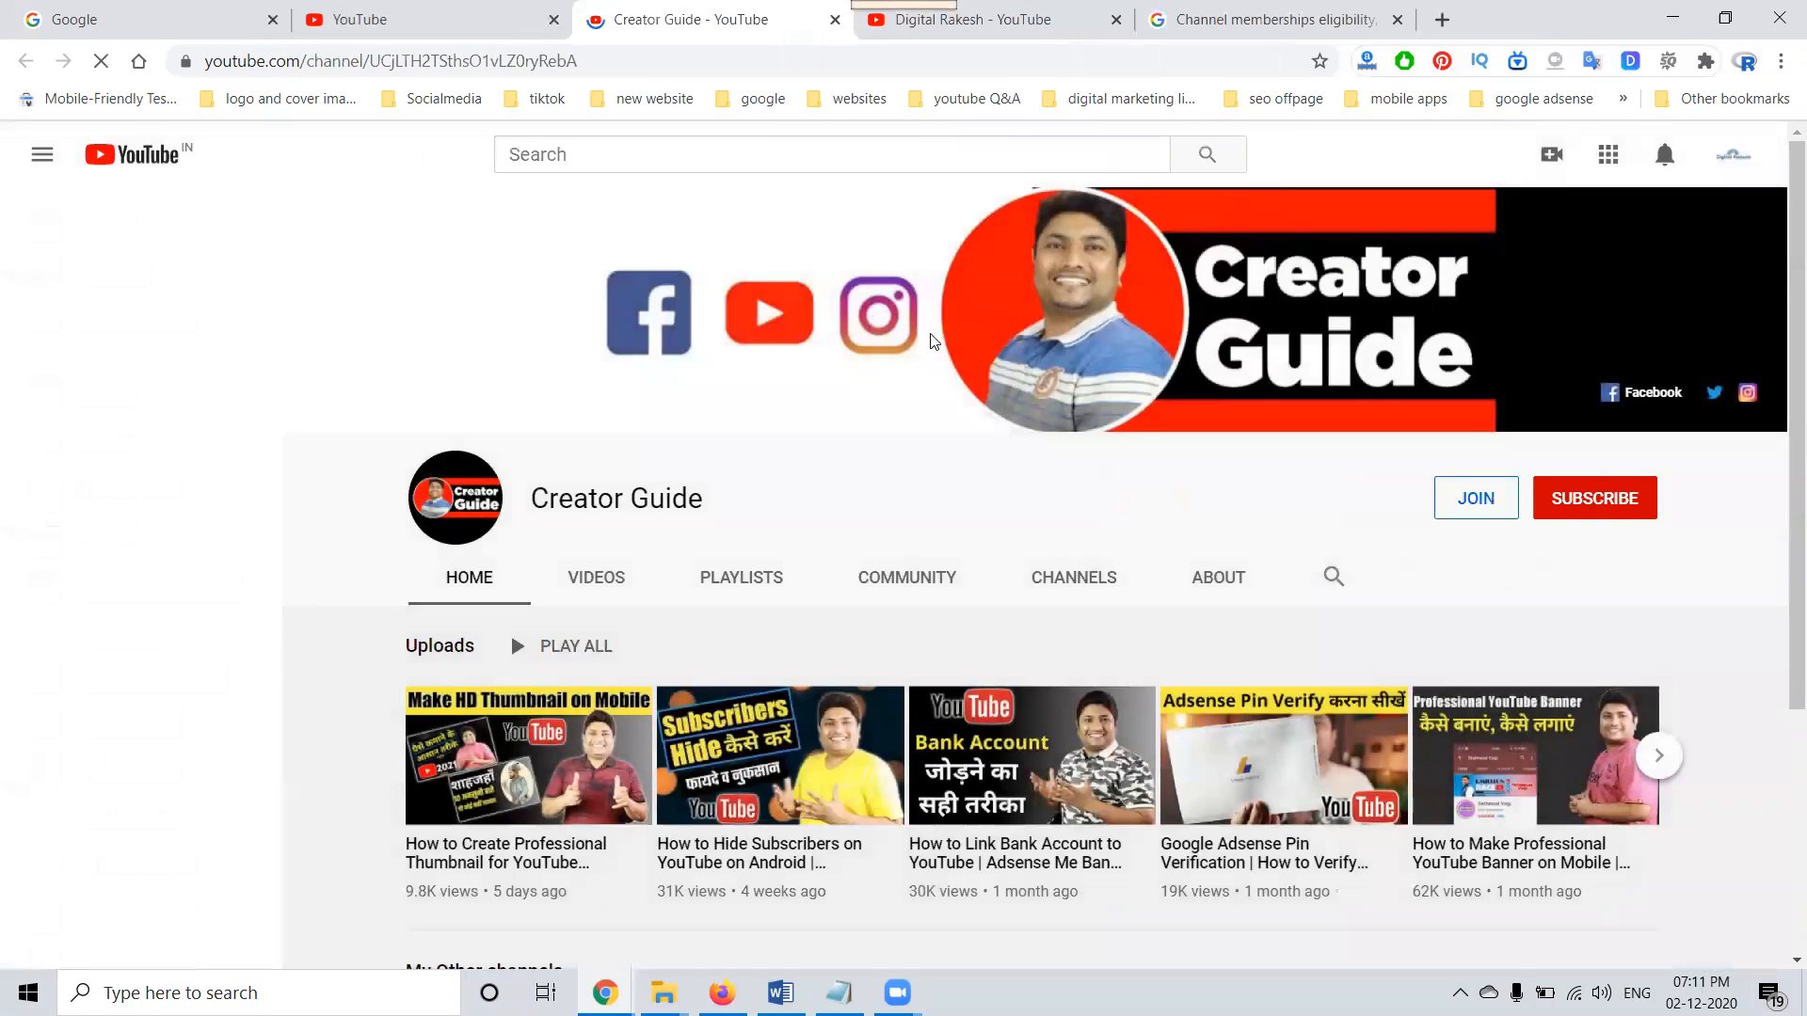
click(1503, 502)
scroll(1026, 478, down, 1)
click(906, 611)
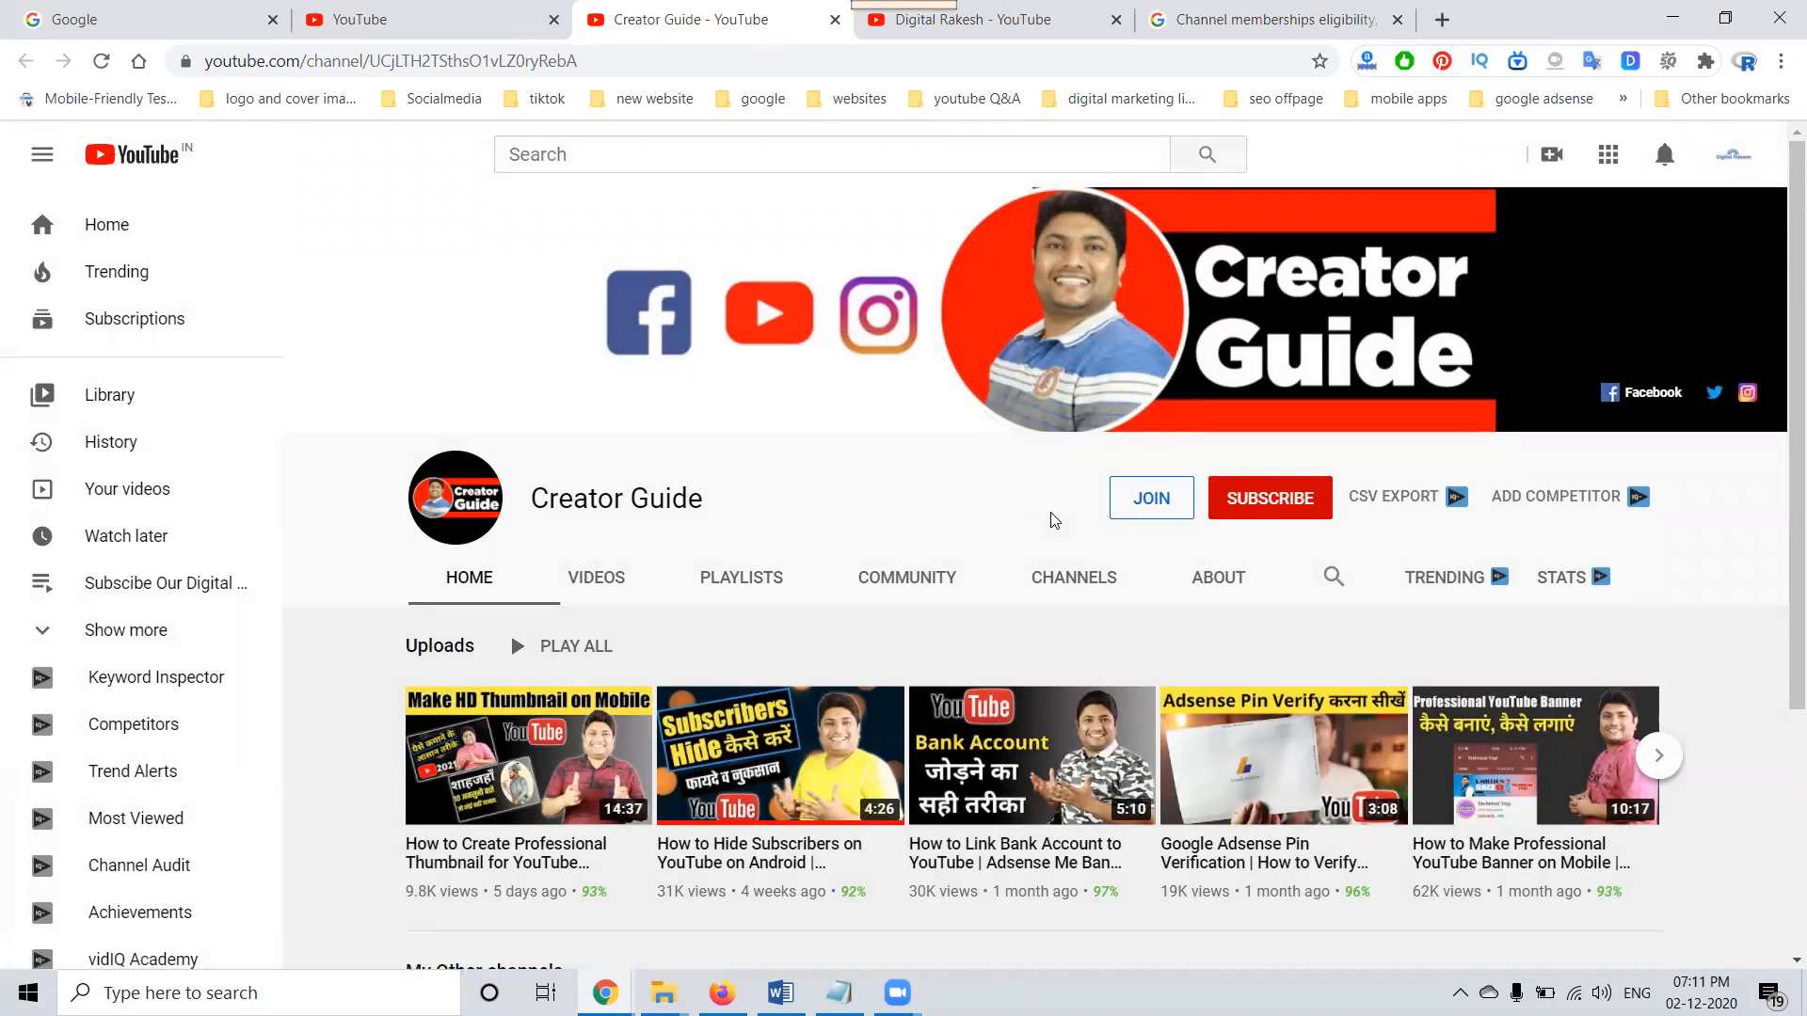
click(1151, 498)
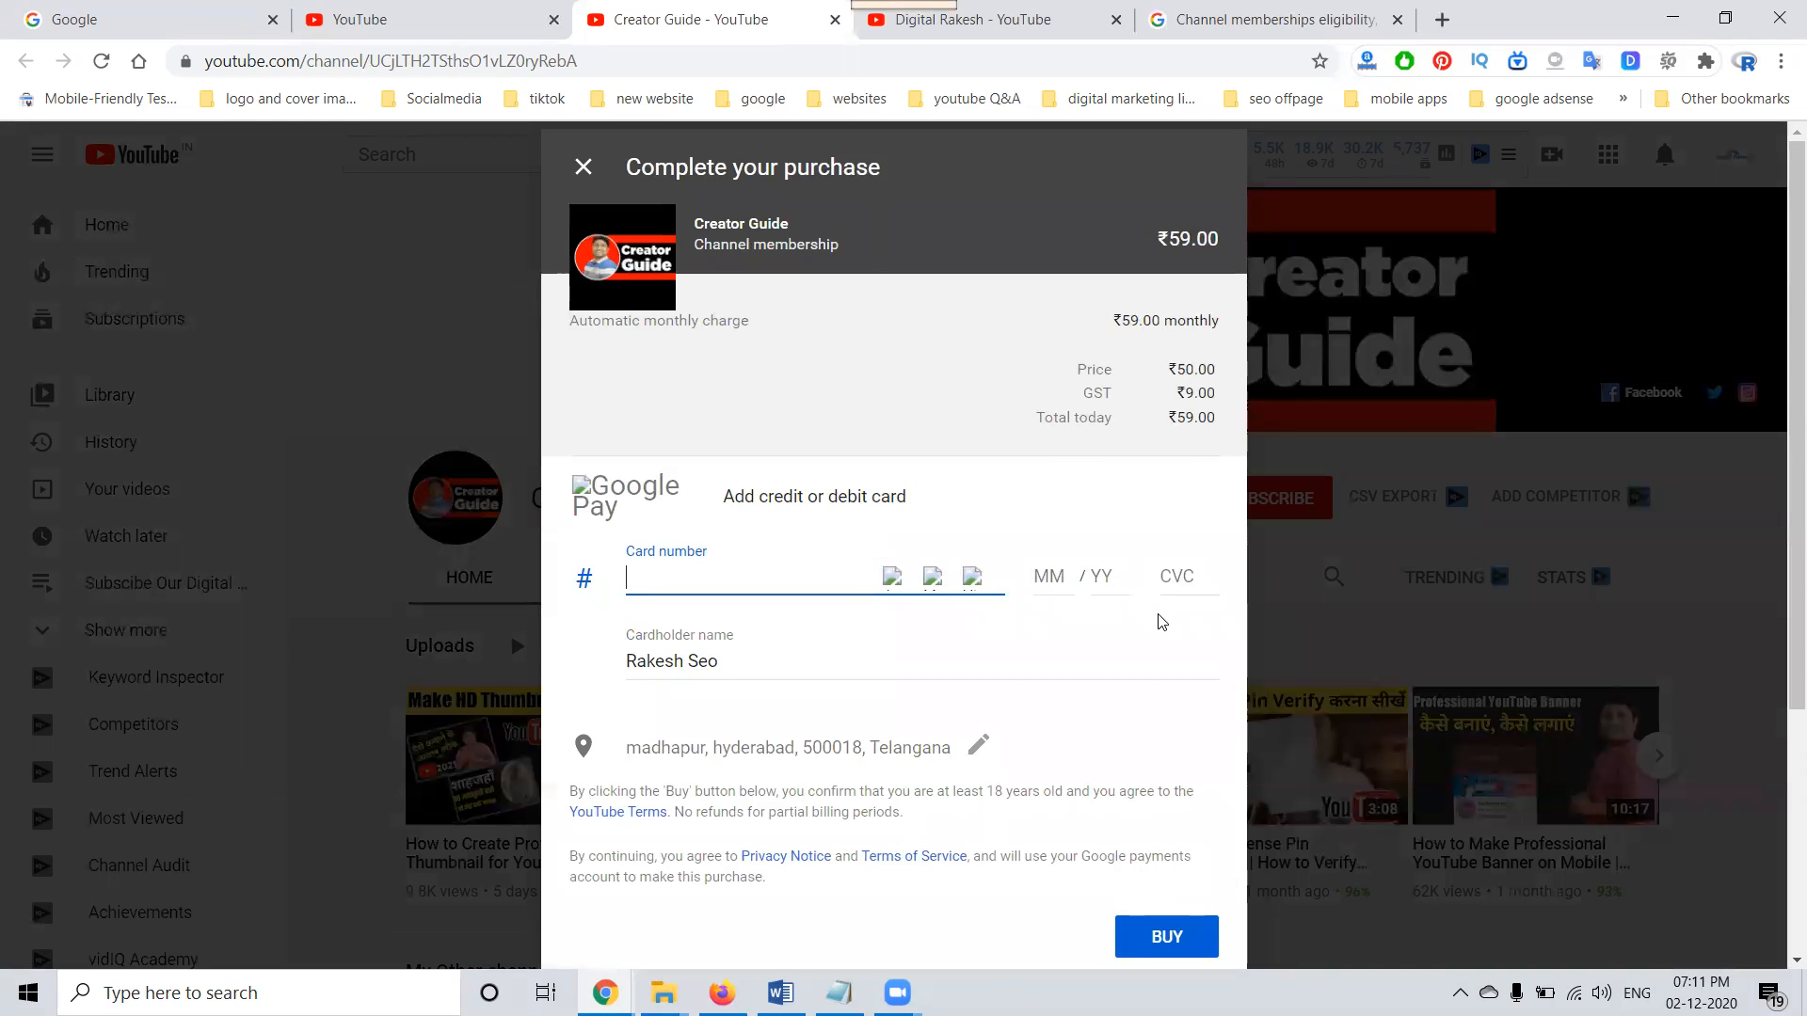
scroll(1021, 753, down, 2)
scroll(1016, 743, up, 2)
click(587, 166)
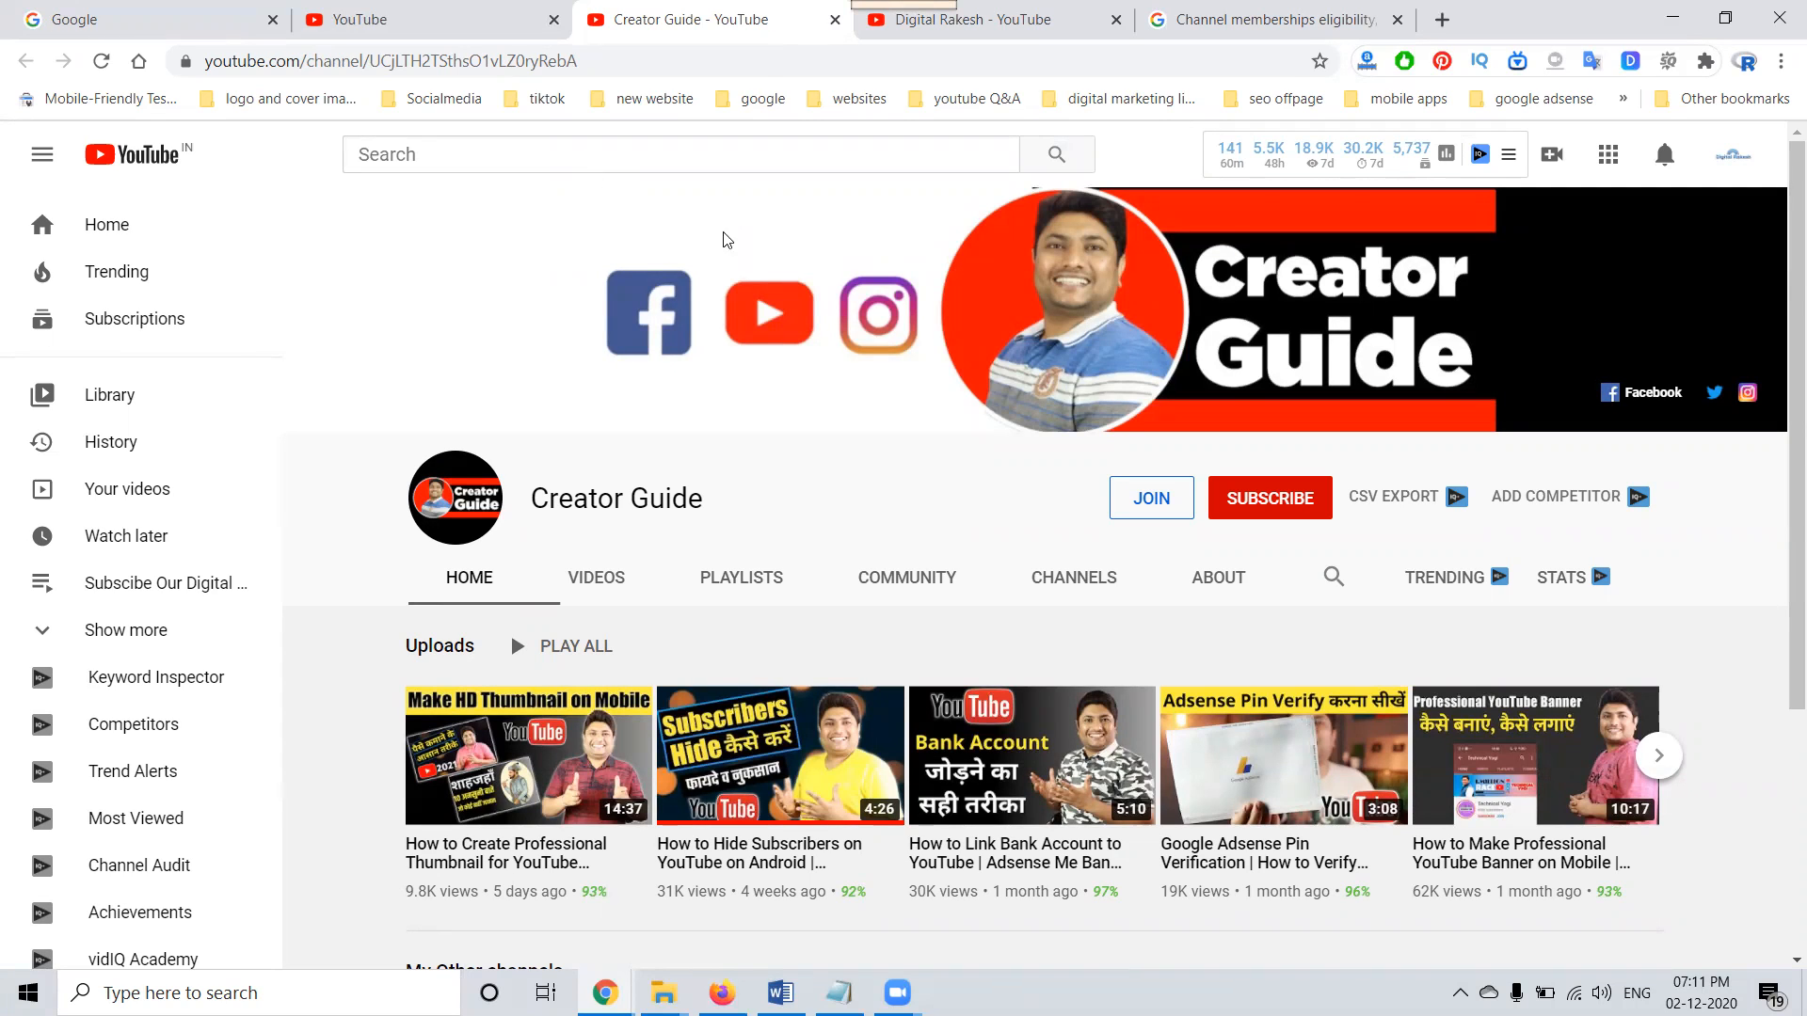
Close the Creator Guide channel and highlight the 5,000-subscriber requirement in the YouTube Help article on channel memberships eligibility.
click(835, 19)
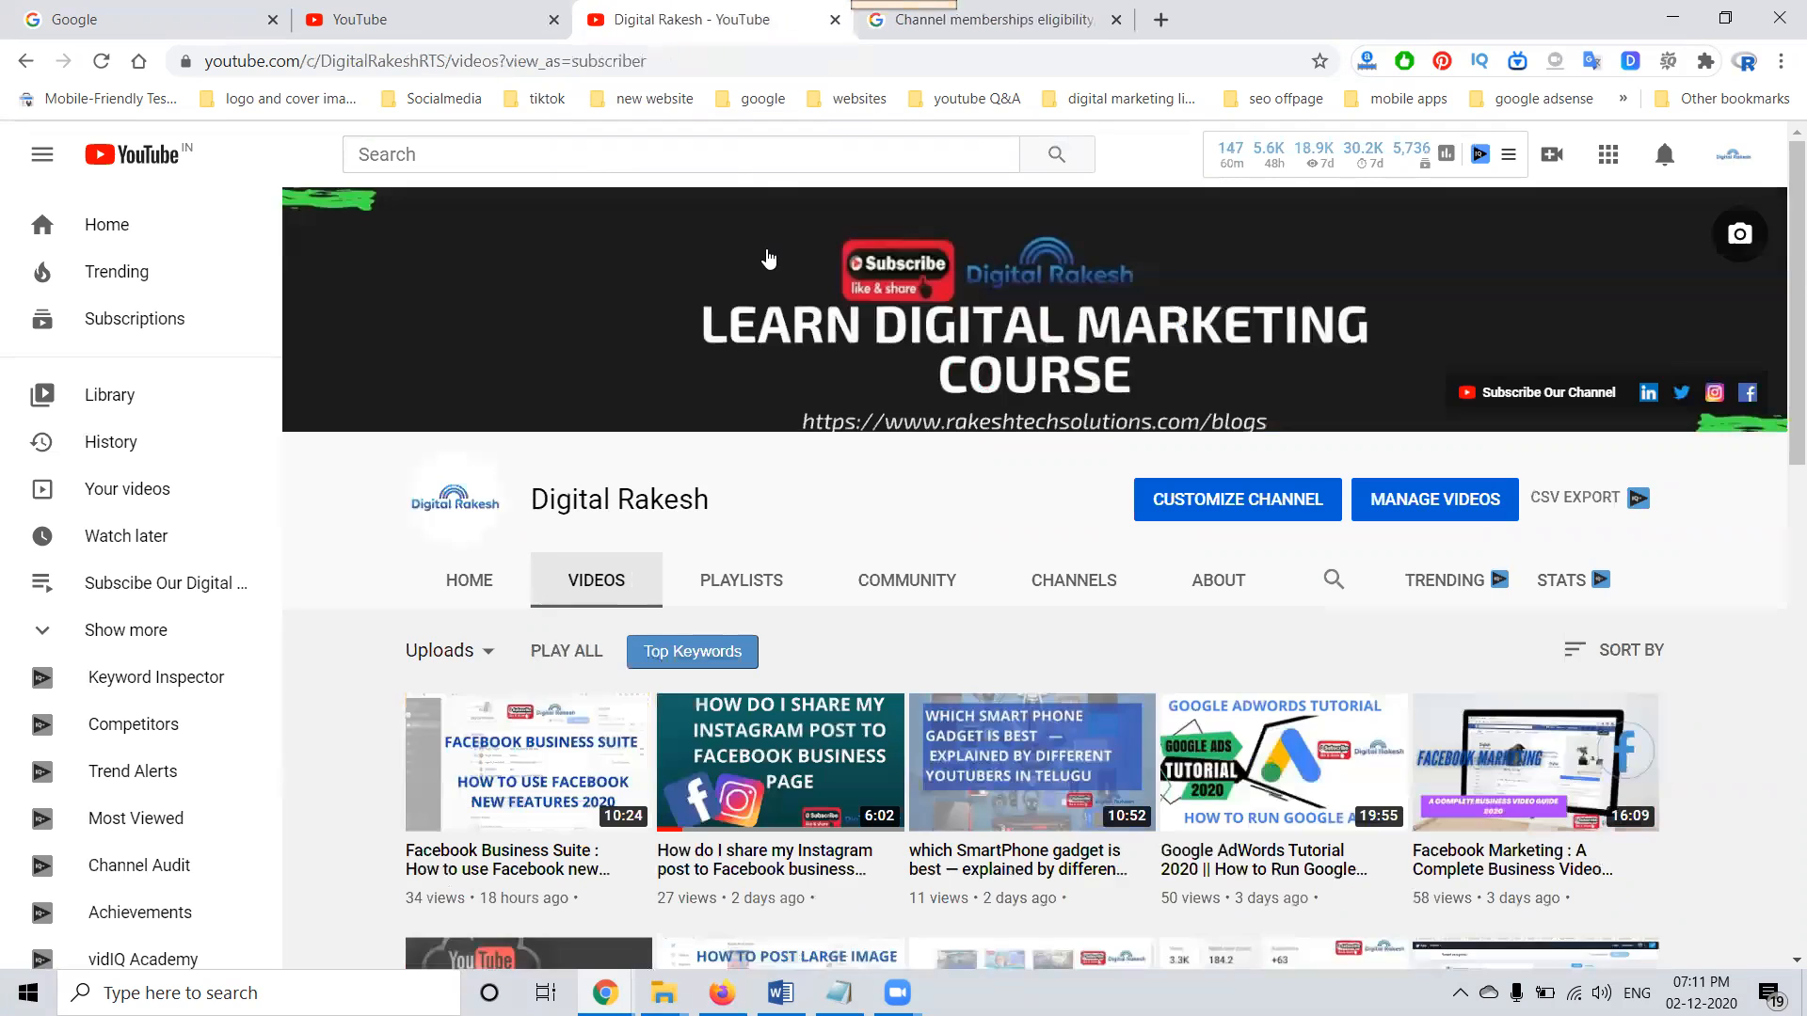
click(997, 9)
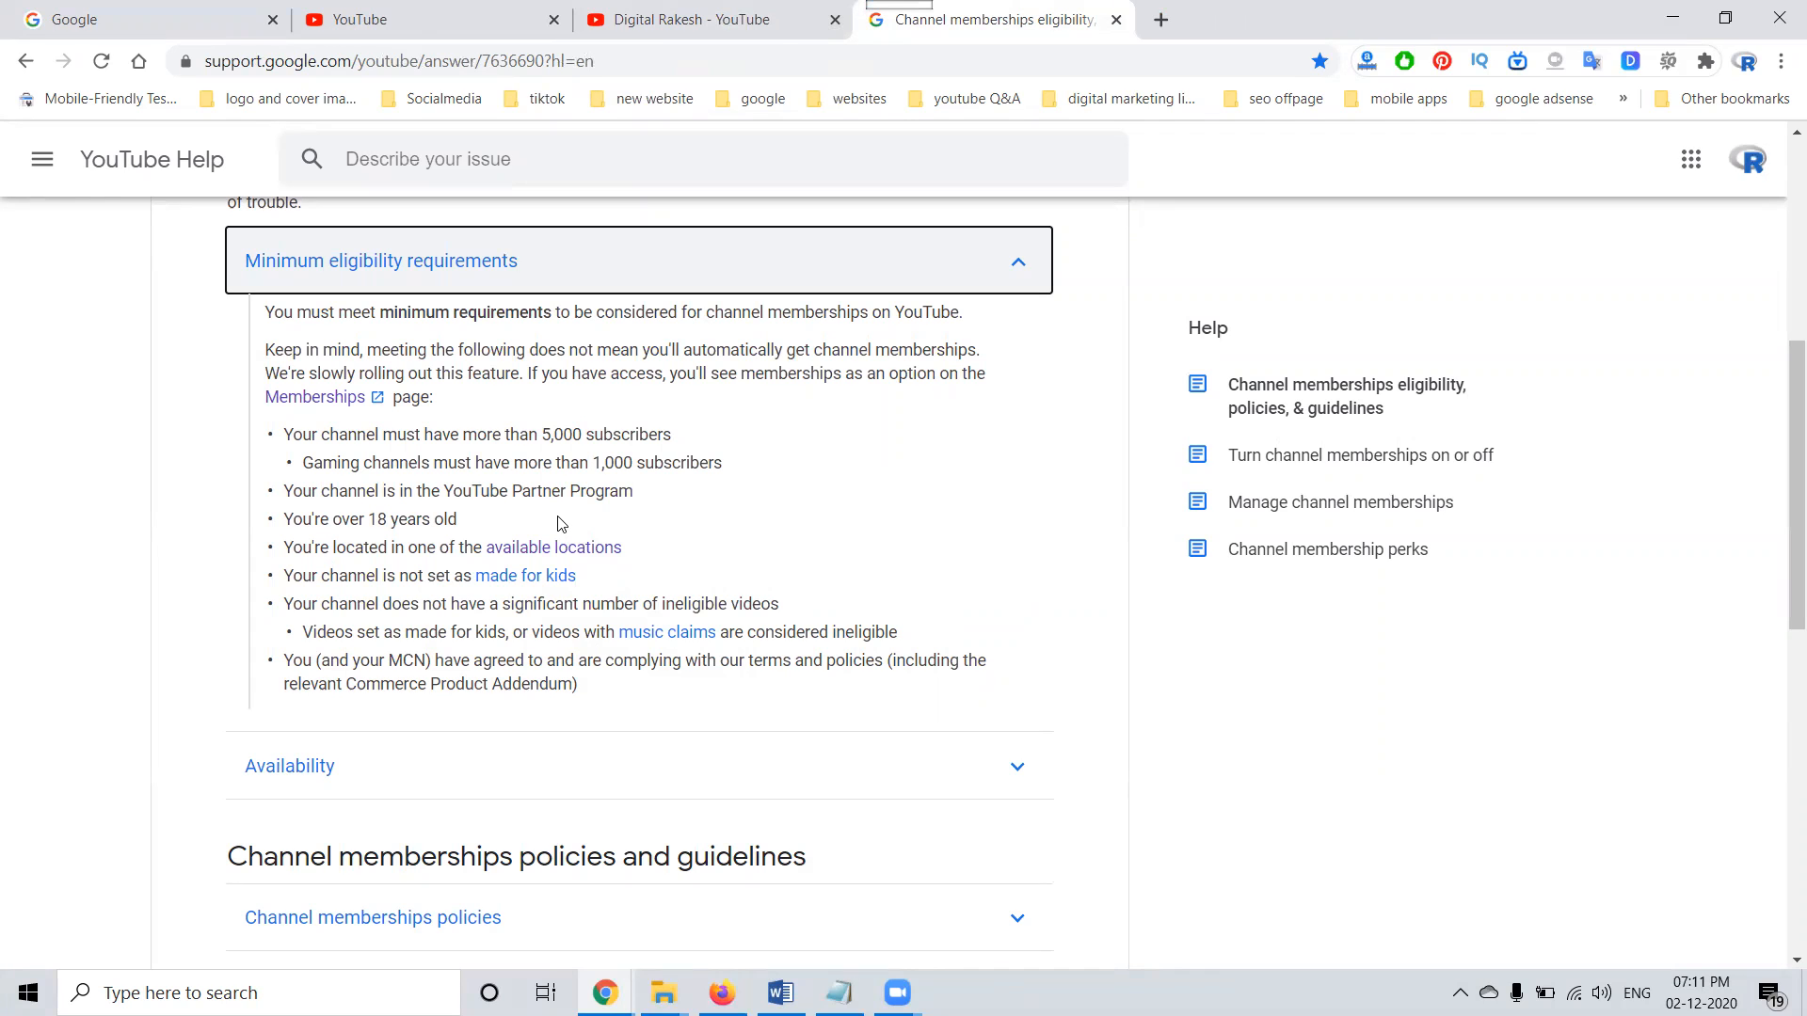
drag(379, 435, 670, 439)
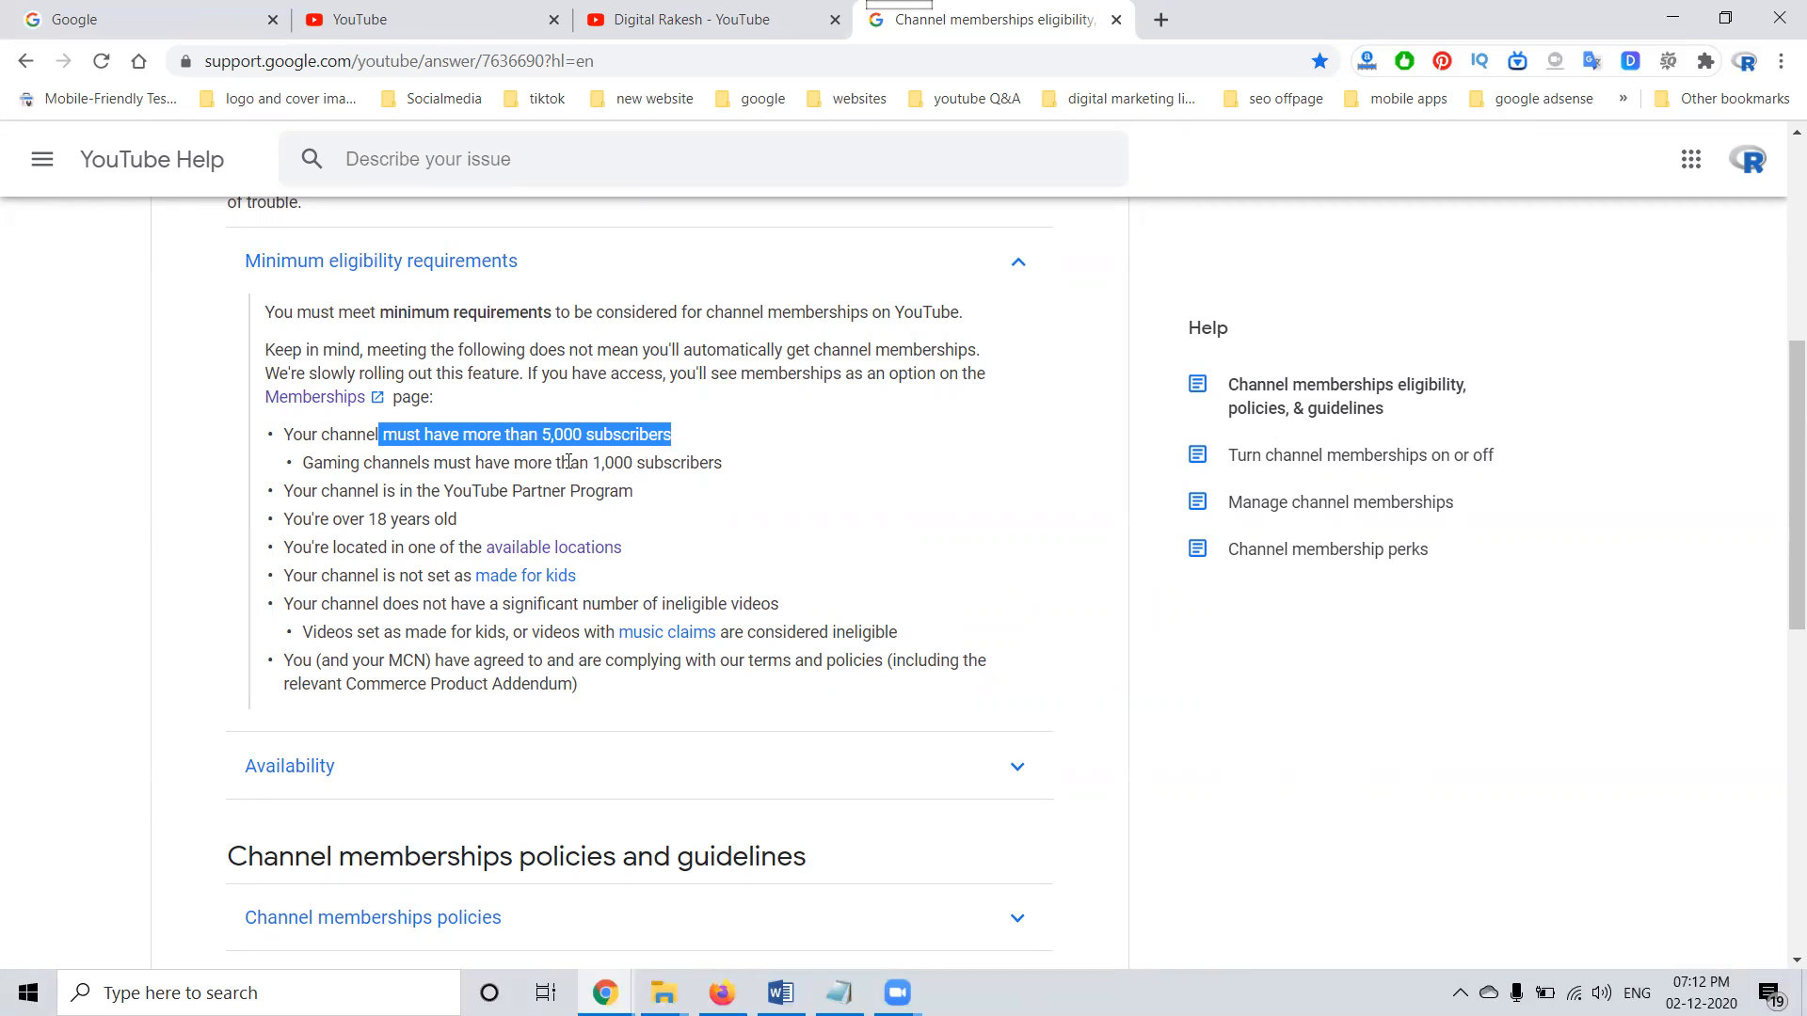
Open YouTube Studio from your own channel and go to the Memberships section of channel monetization.
click(691, 19)
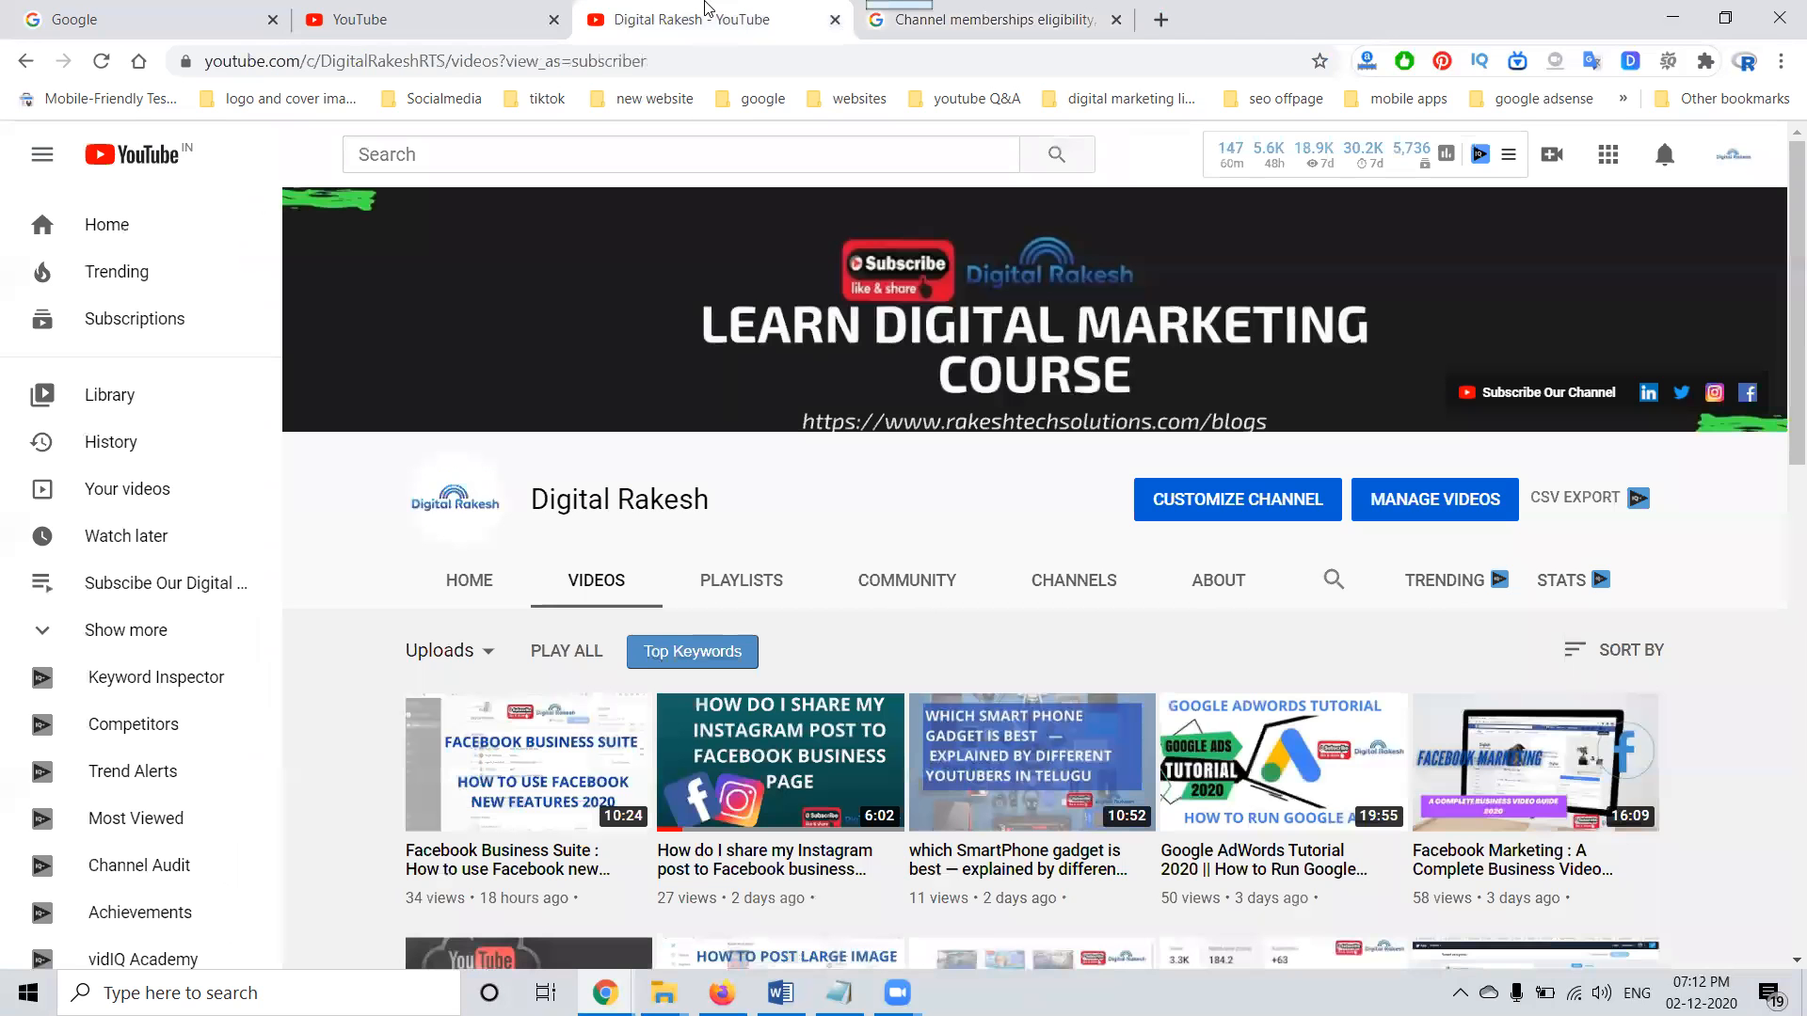
click(1401, 504)
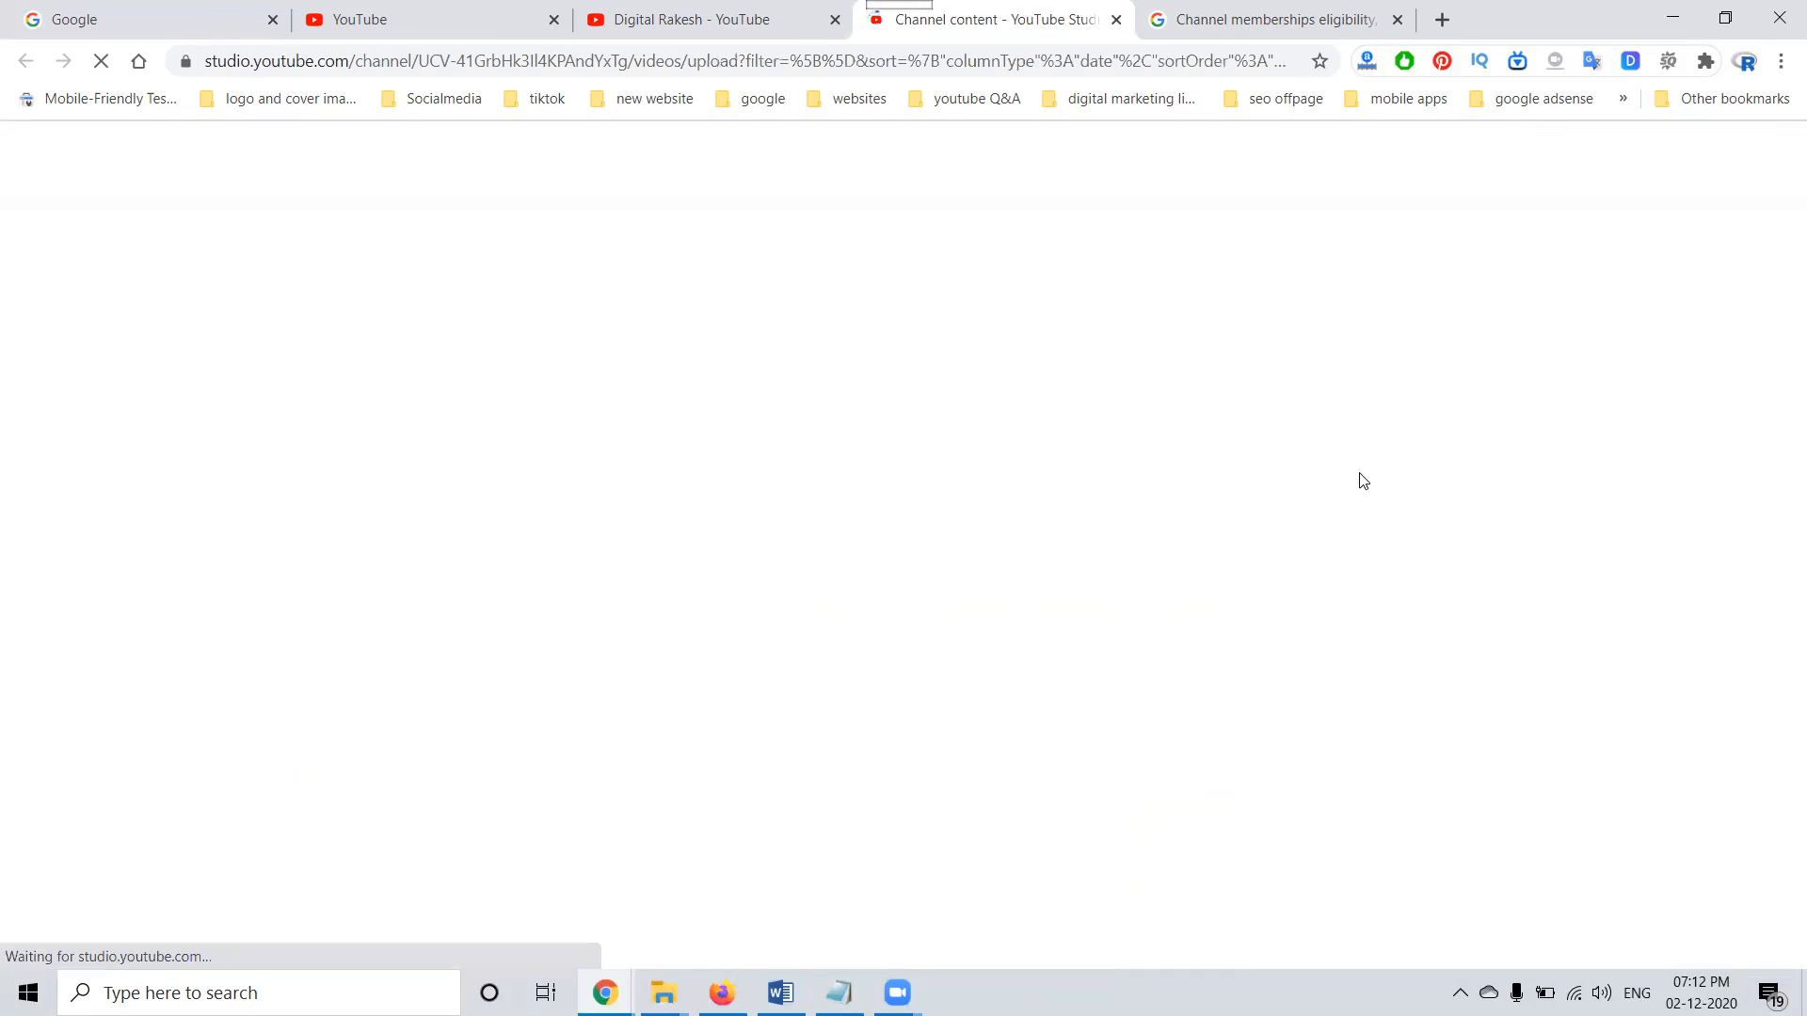
scroll(169, 617, down, 3)
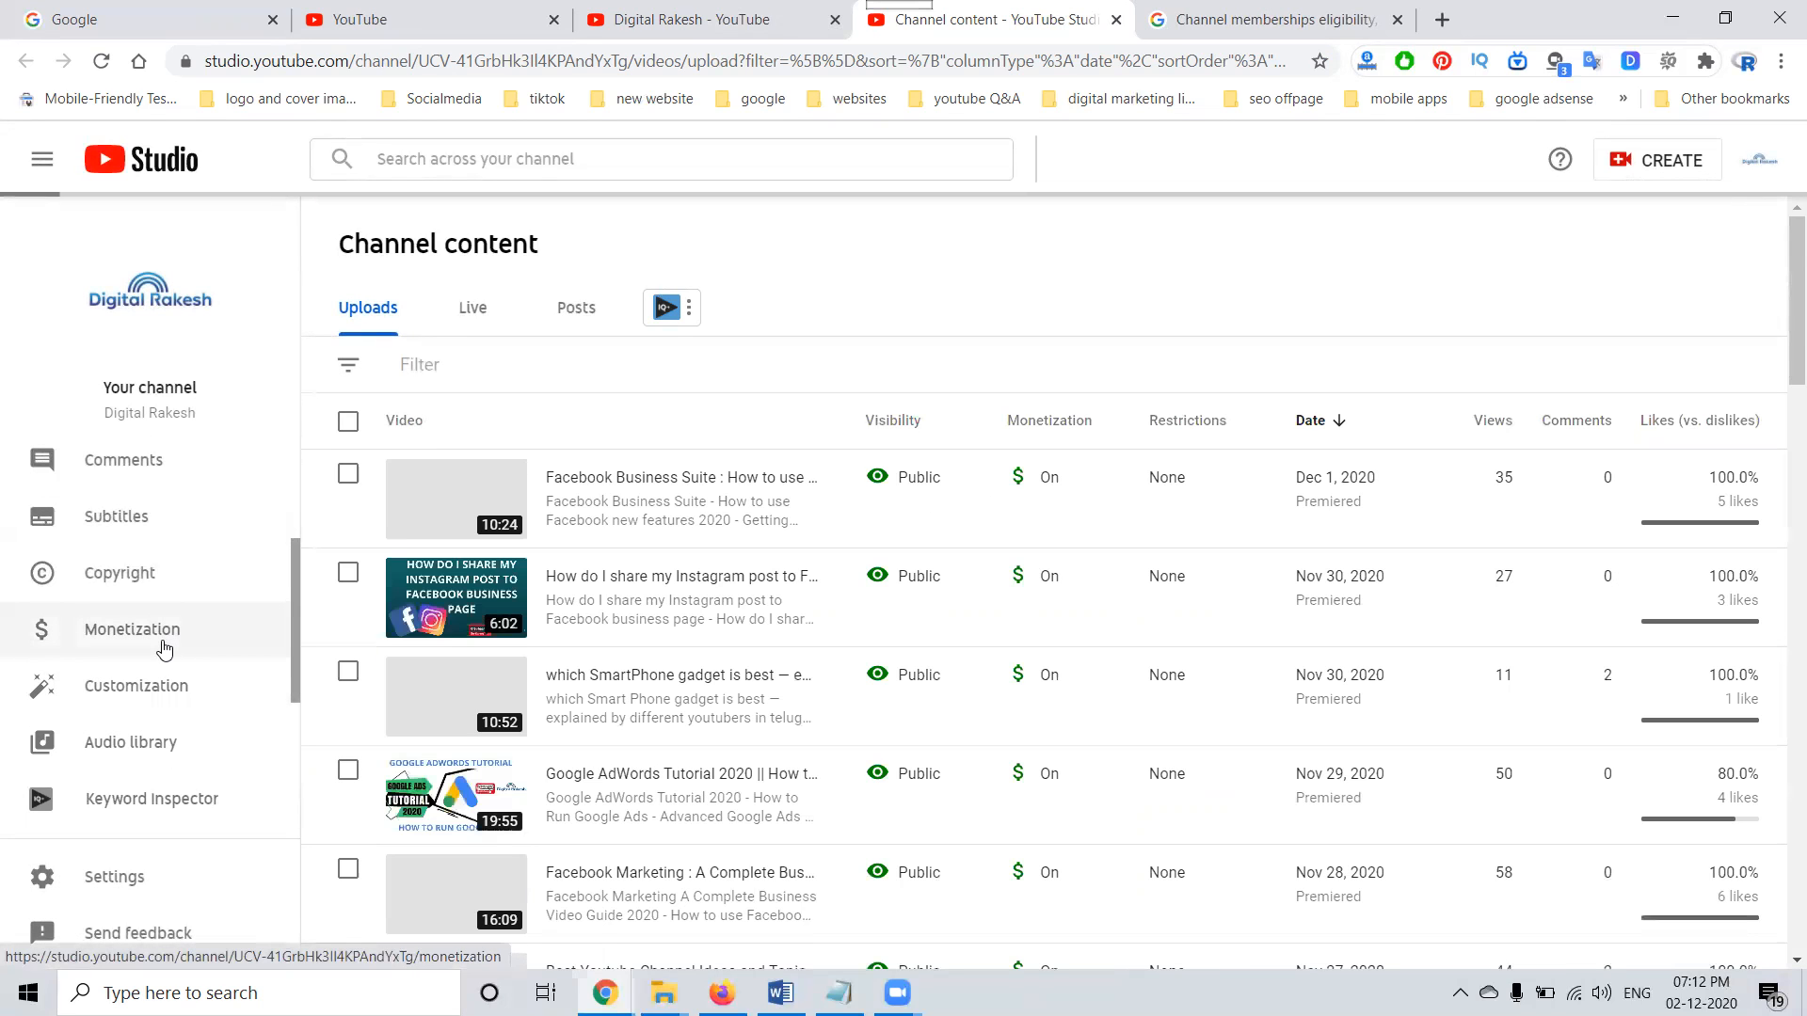
click(165, 648)
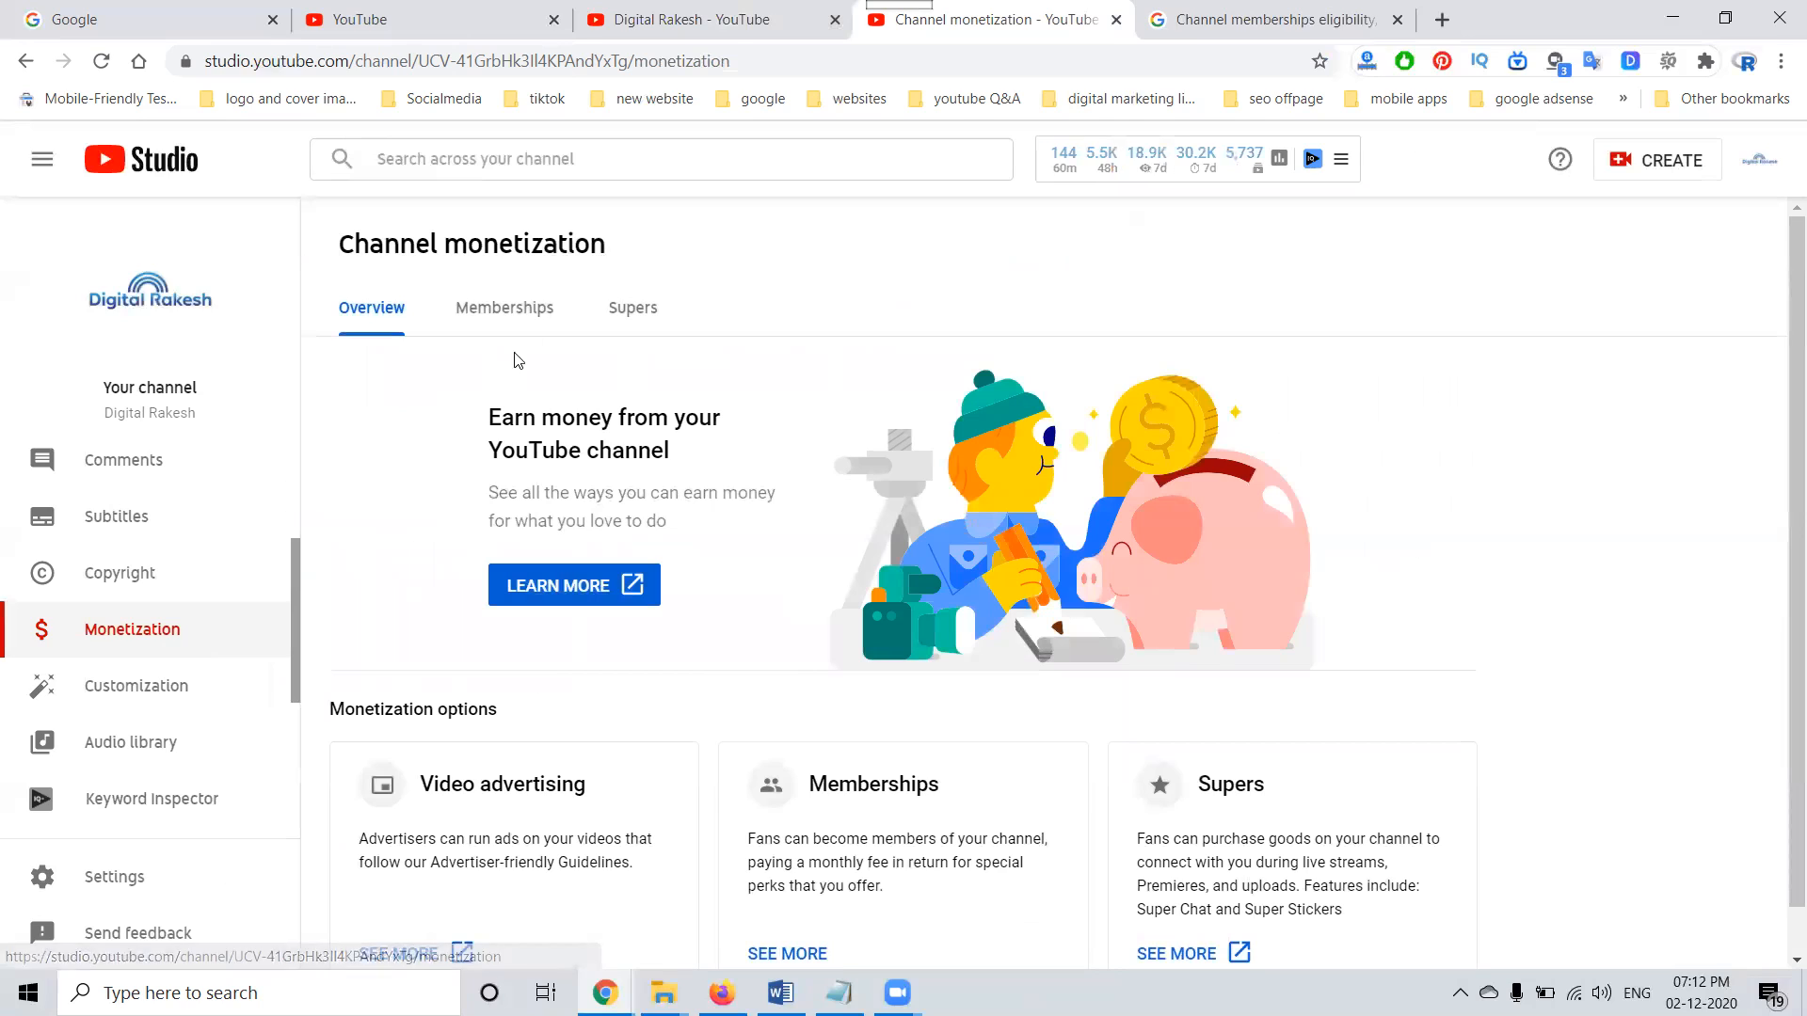
scroll(847, 800, down, 1)
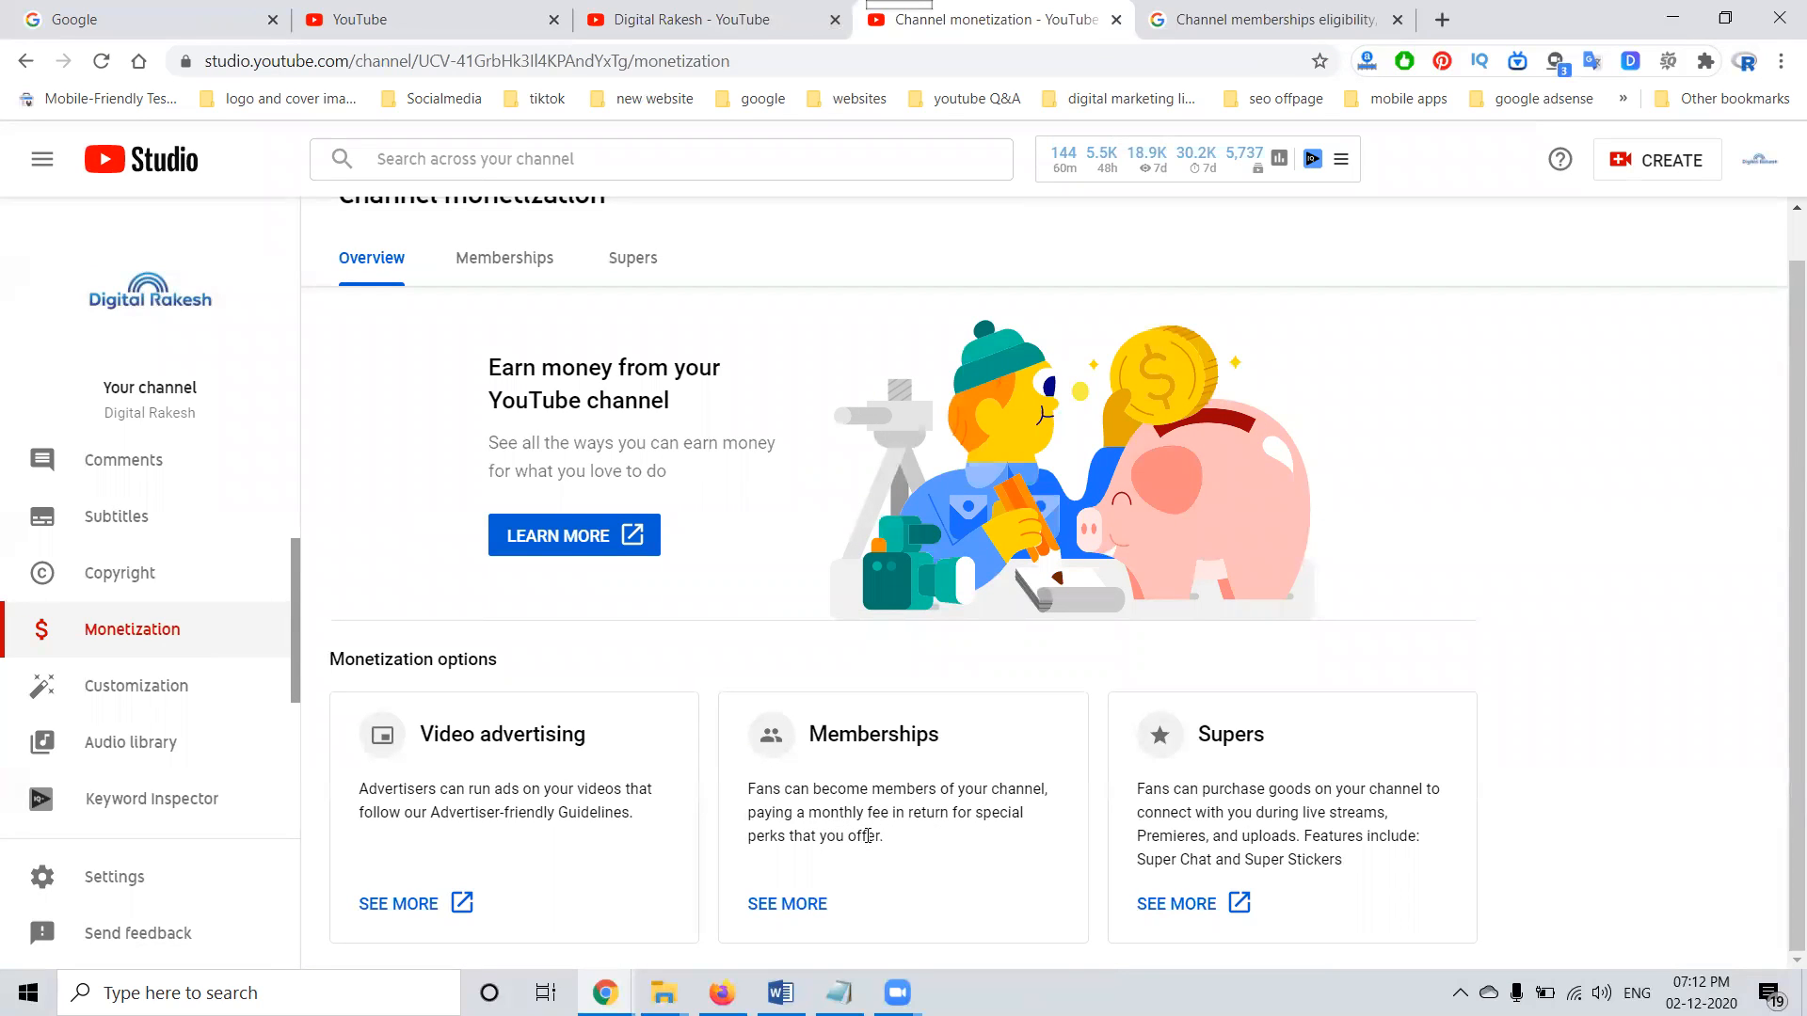
click(500, 261)
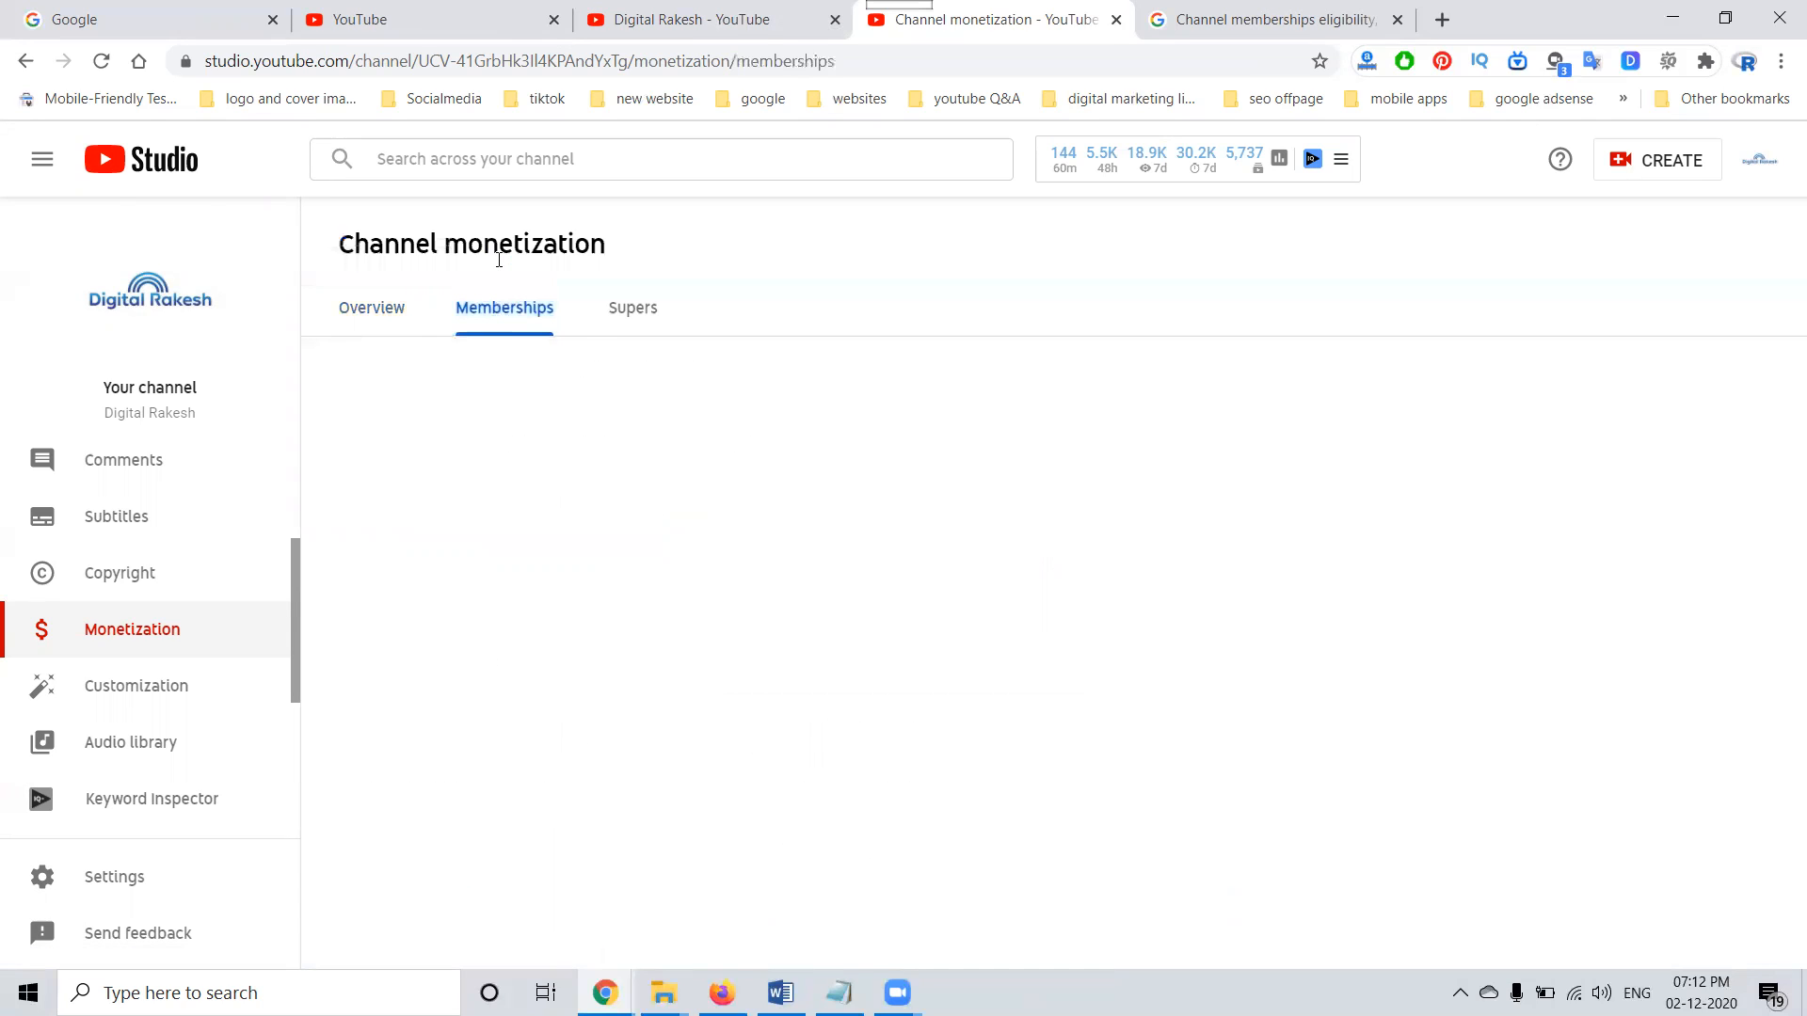
Go through the three memberships introduction slides and proceed to the next steps for setting up memberships.
scroll(990, 570, down, 2)
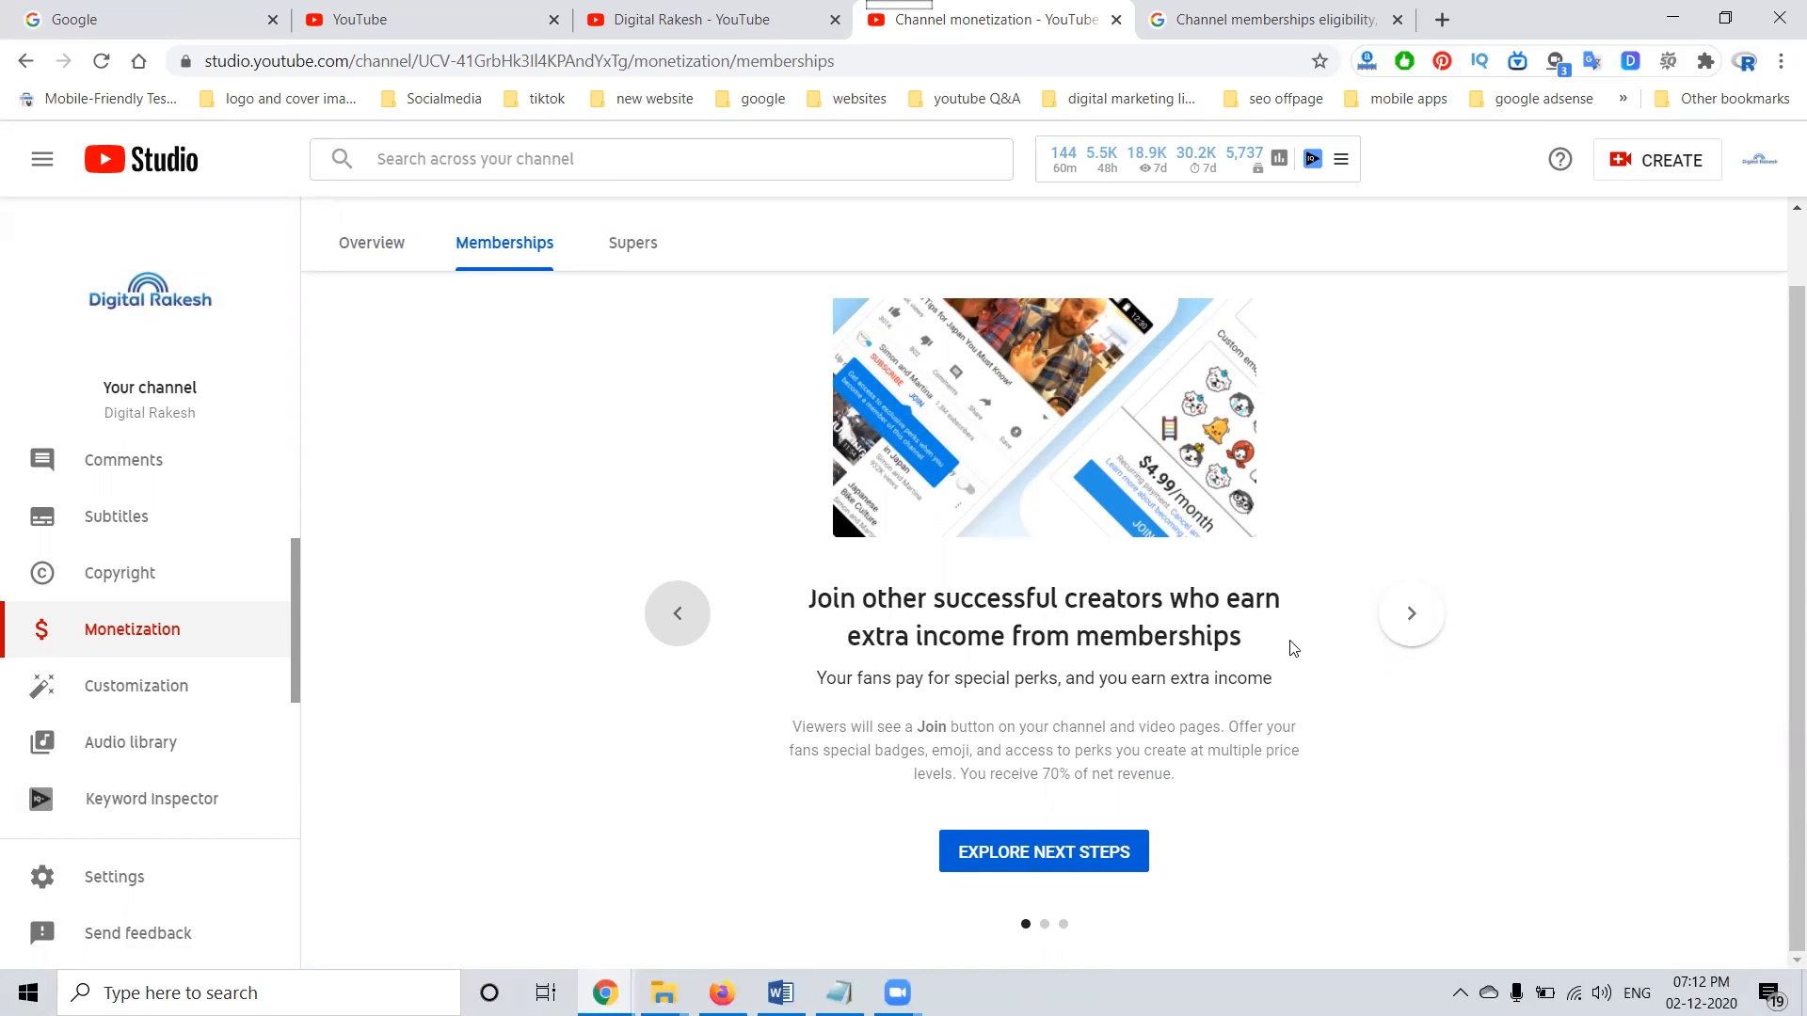
click(1415, 621)
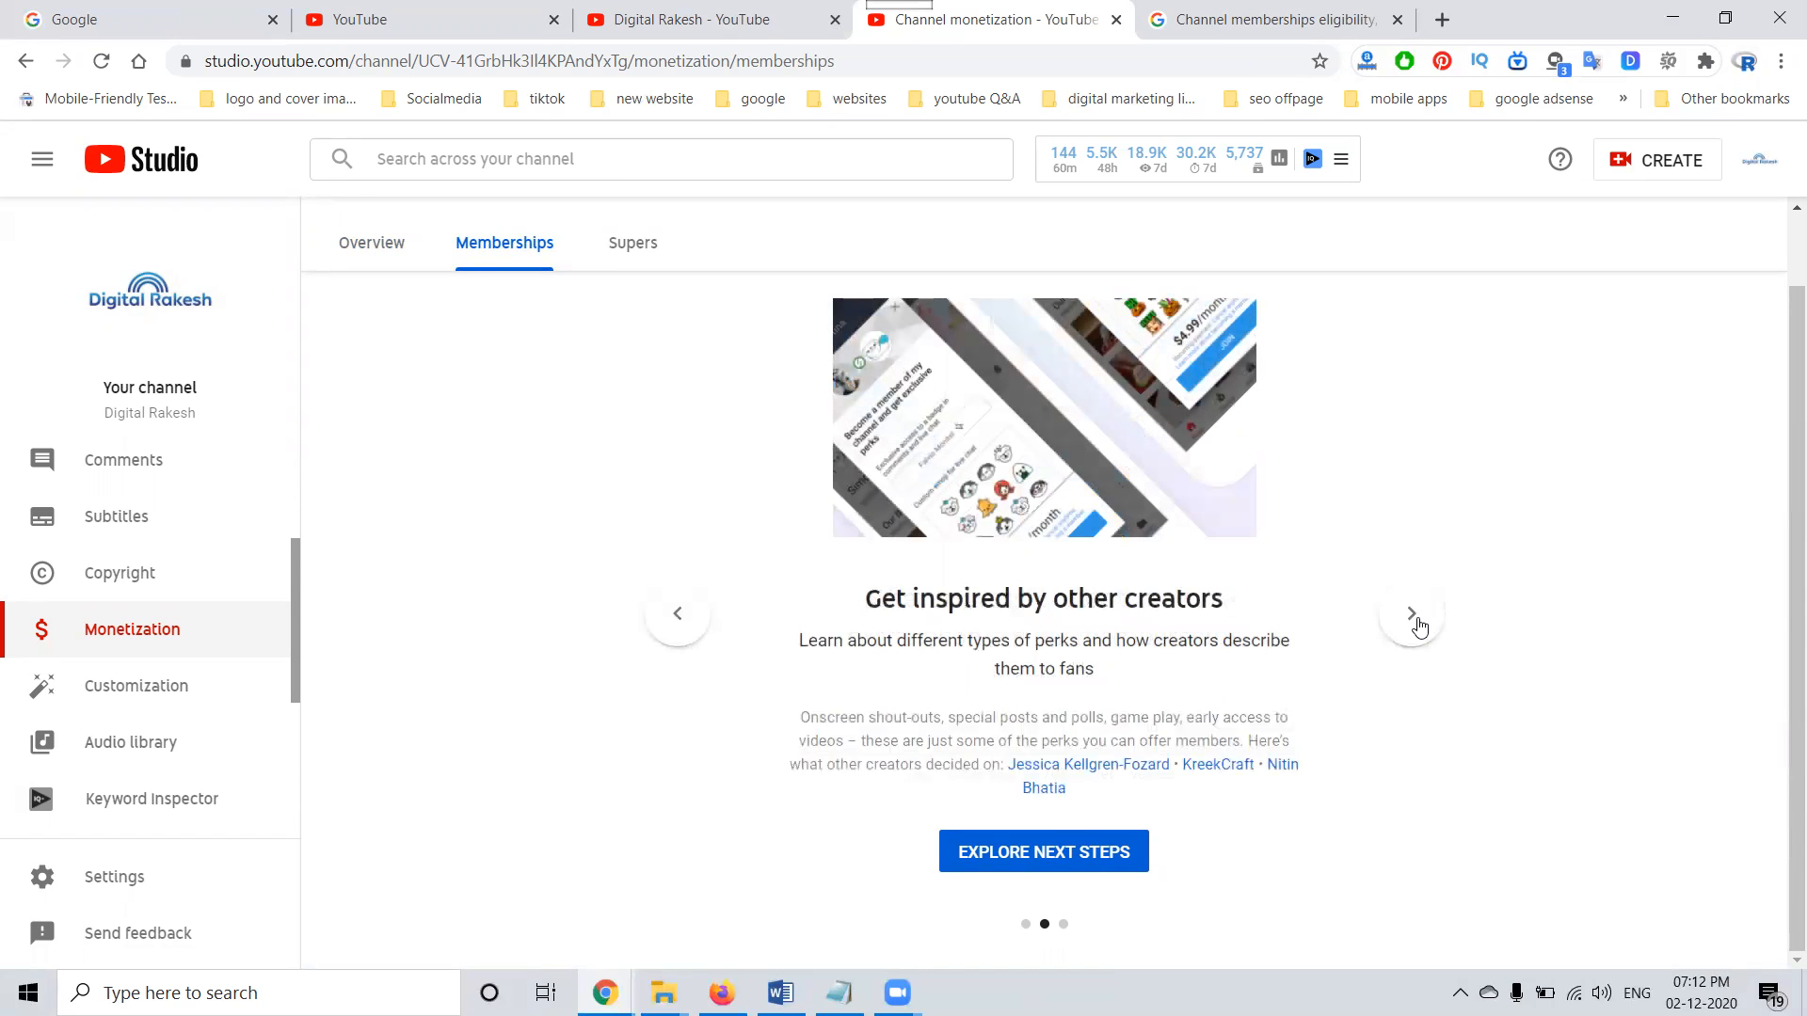
click(1415, 619)
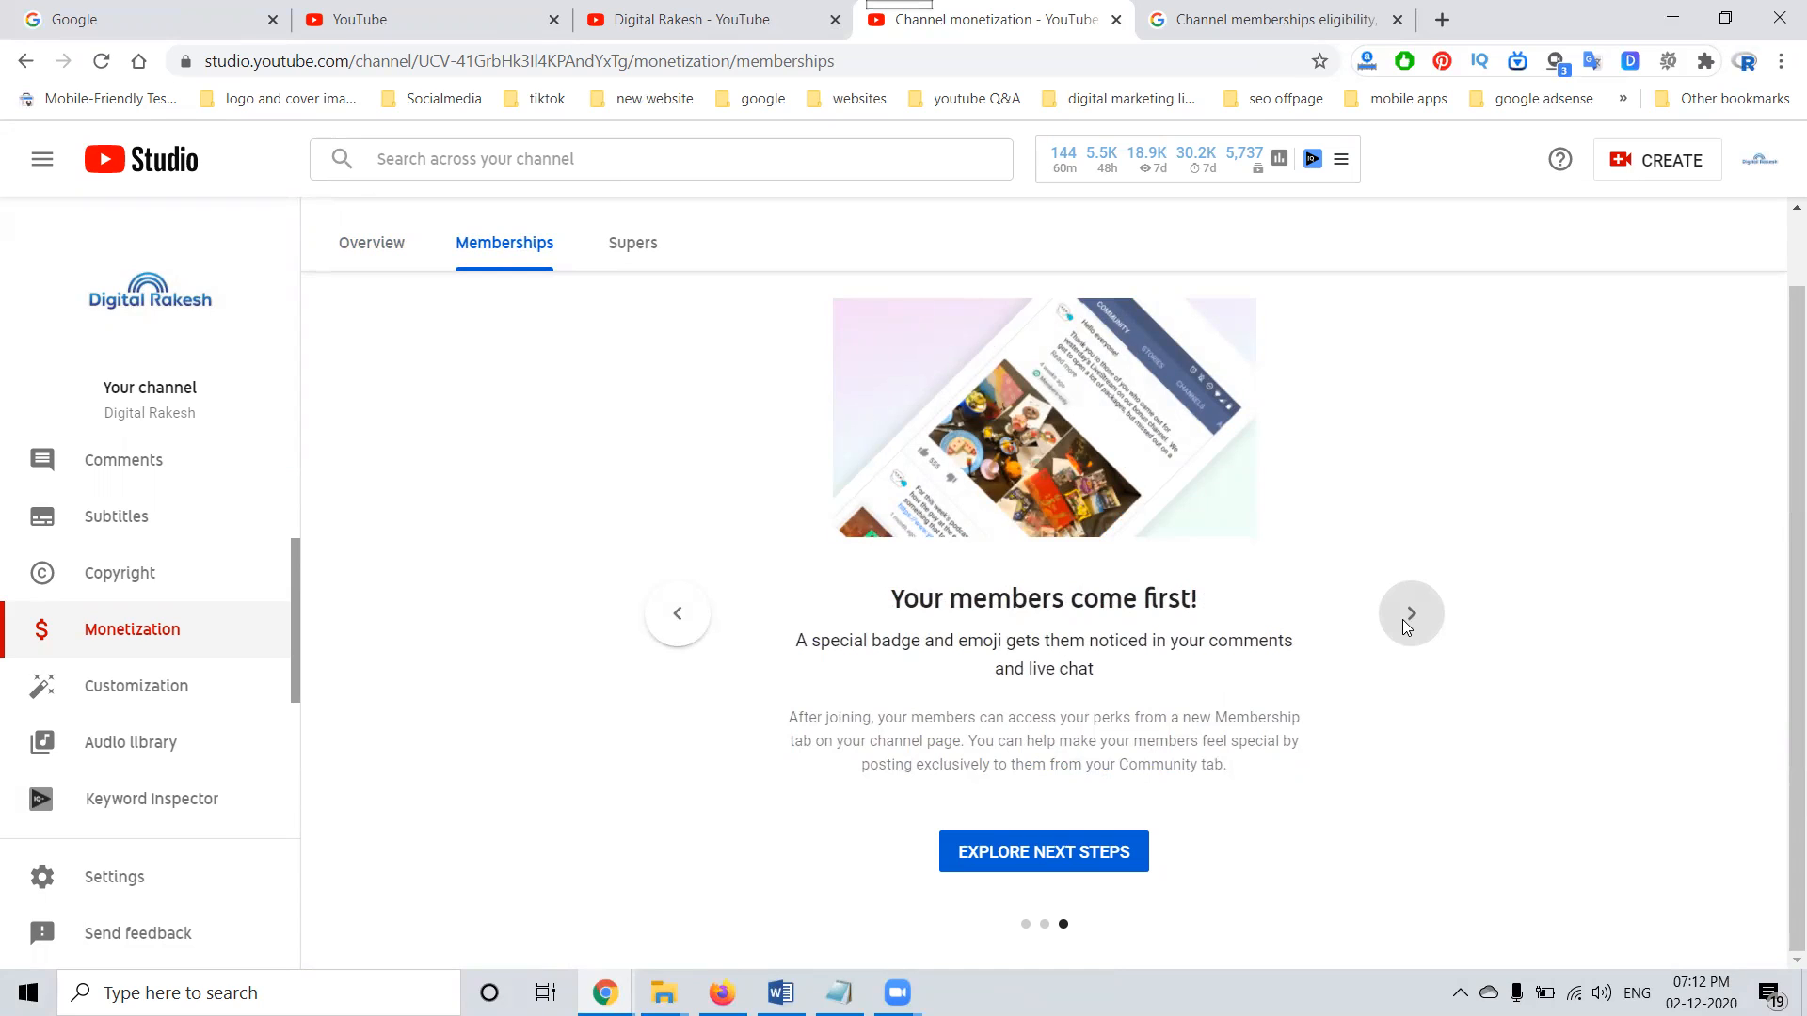
click(1061, 853)
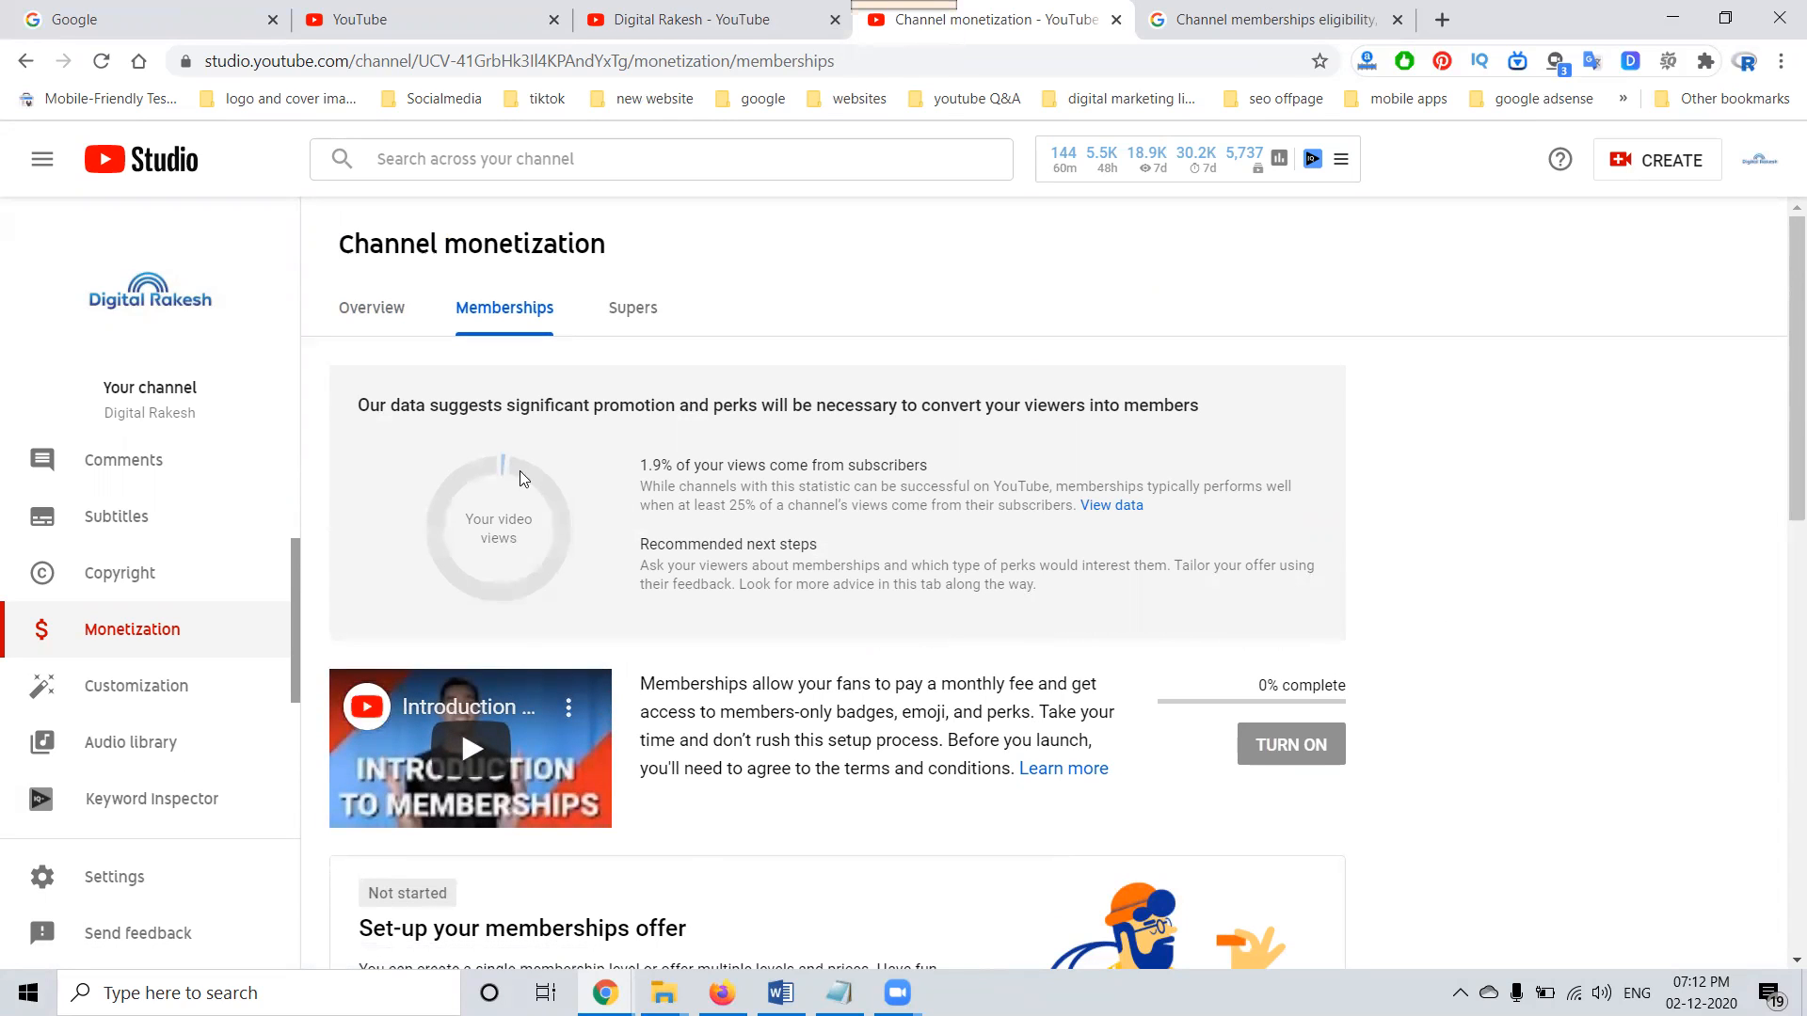
Review the membership setup tasks from the offer to the welcome post, and start setting up the memberships offer.
scroll(1571, 475, down, 3)
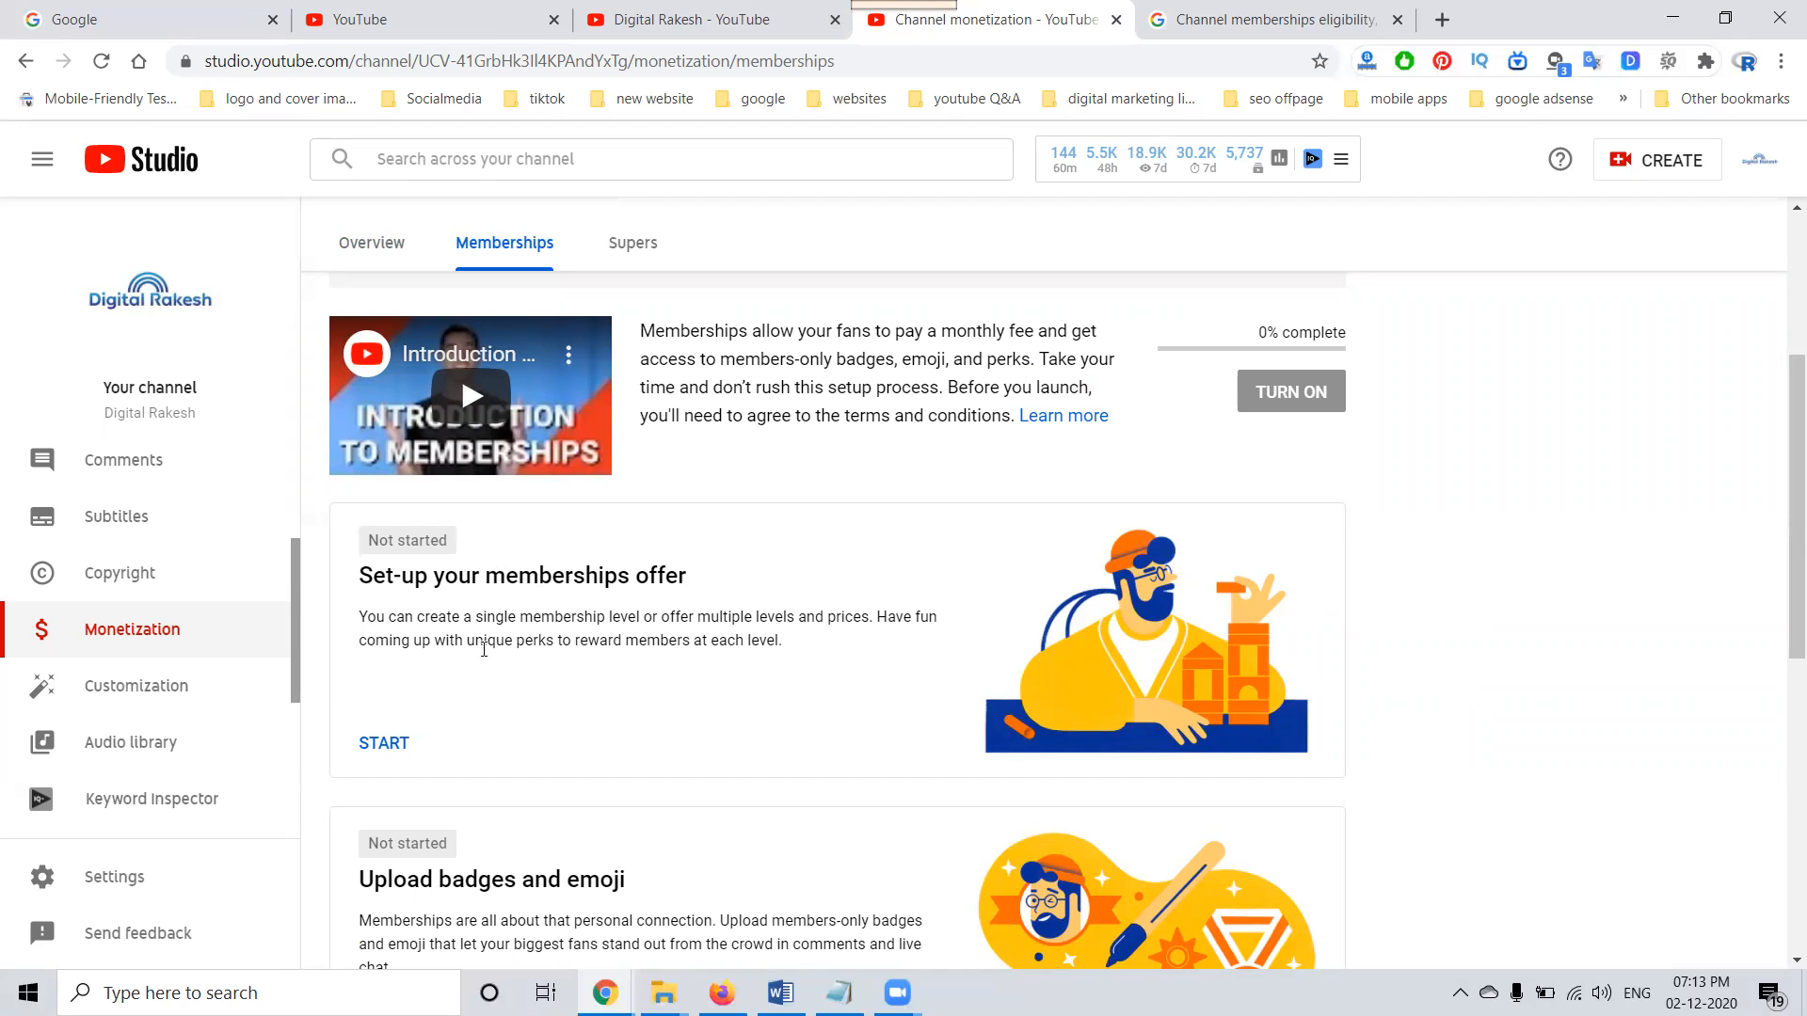
scroll(423, 722, down, 2)
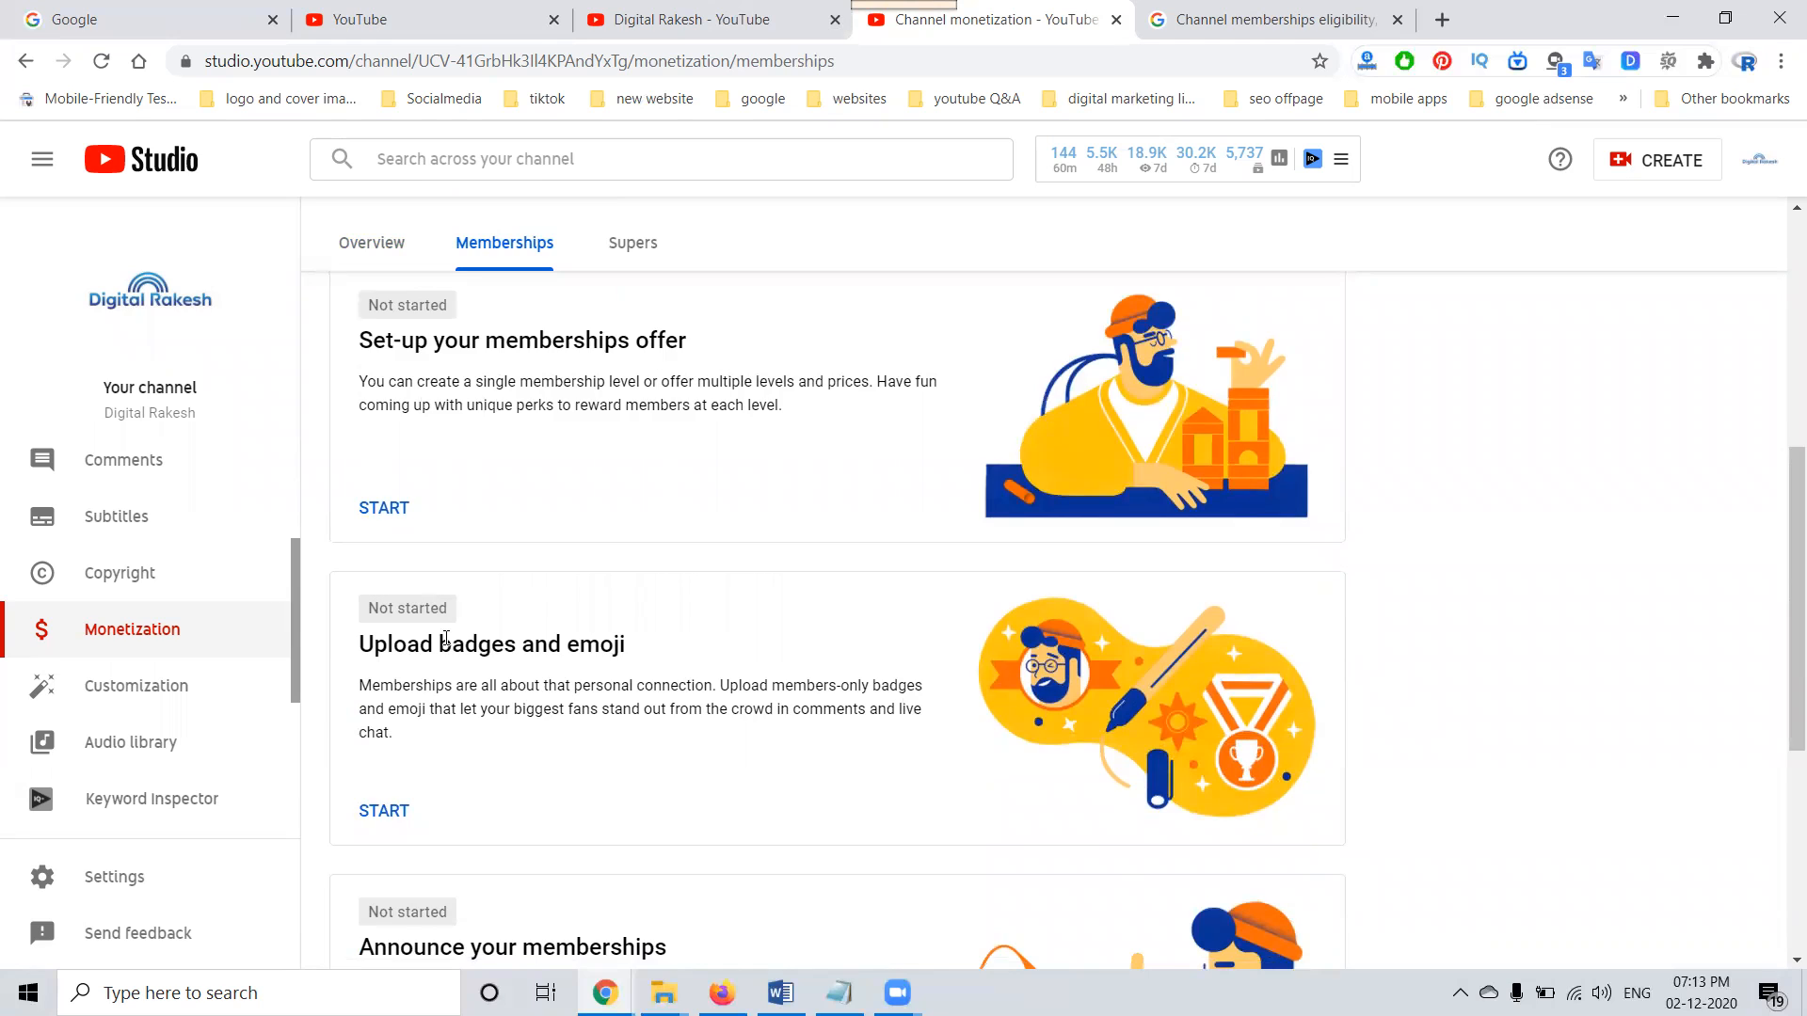
scroll(447, 647, down, 2)
scroll(456, 677, down, 3)
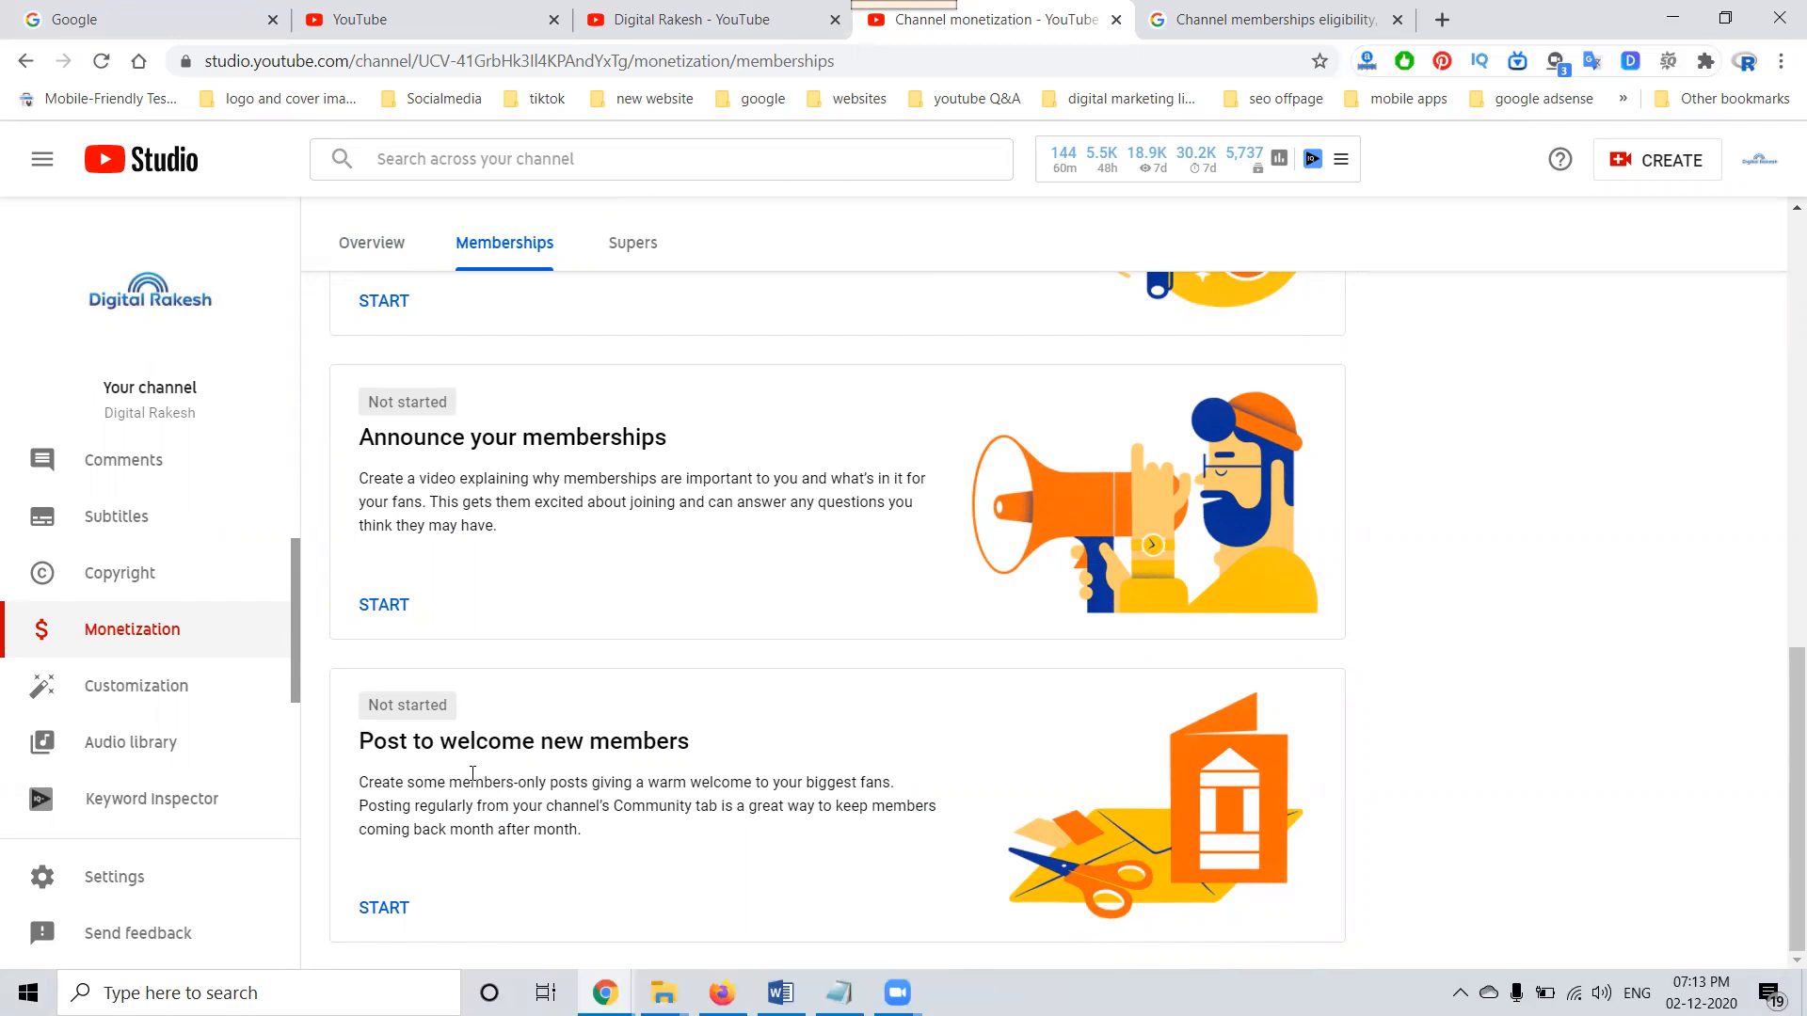
scroll(596, 637, up, 6)
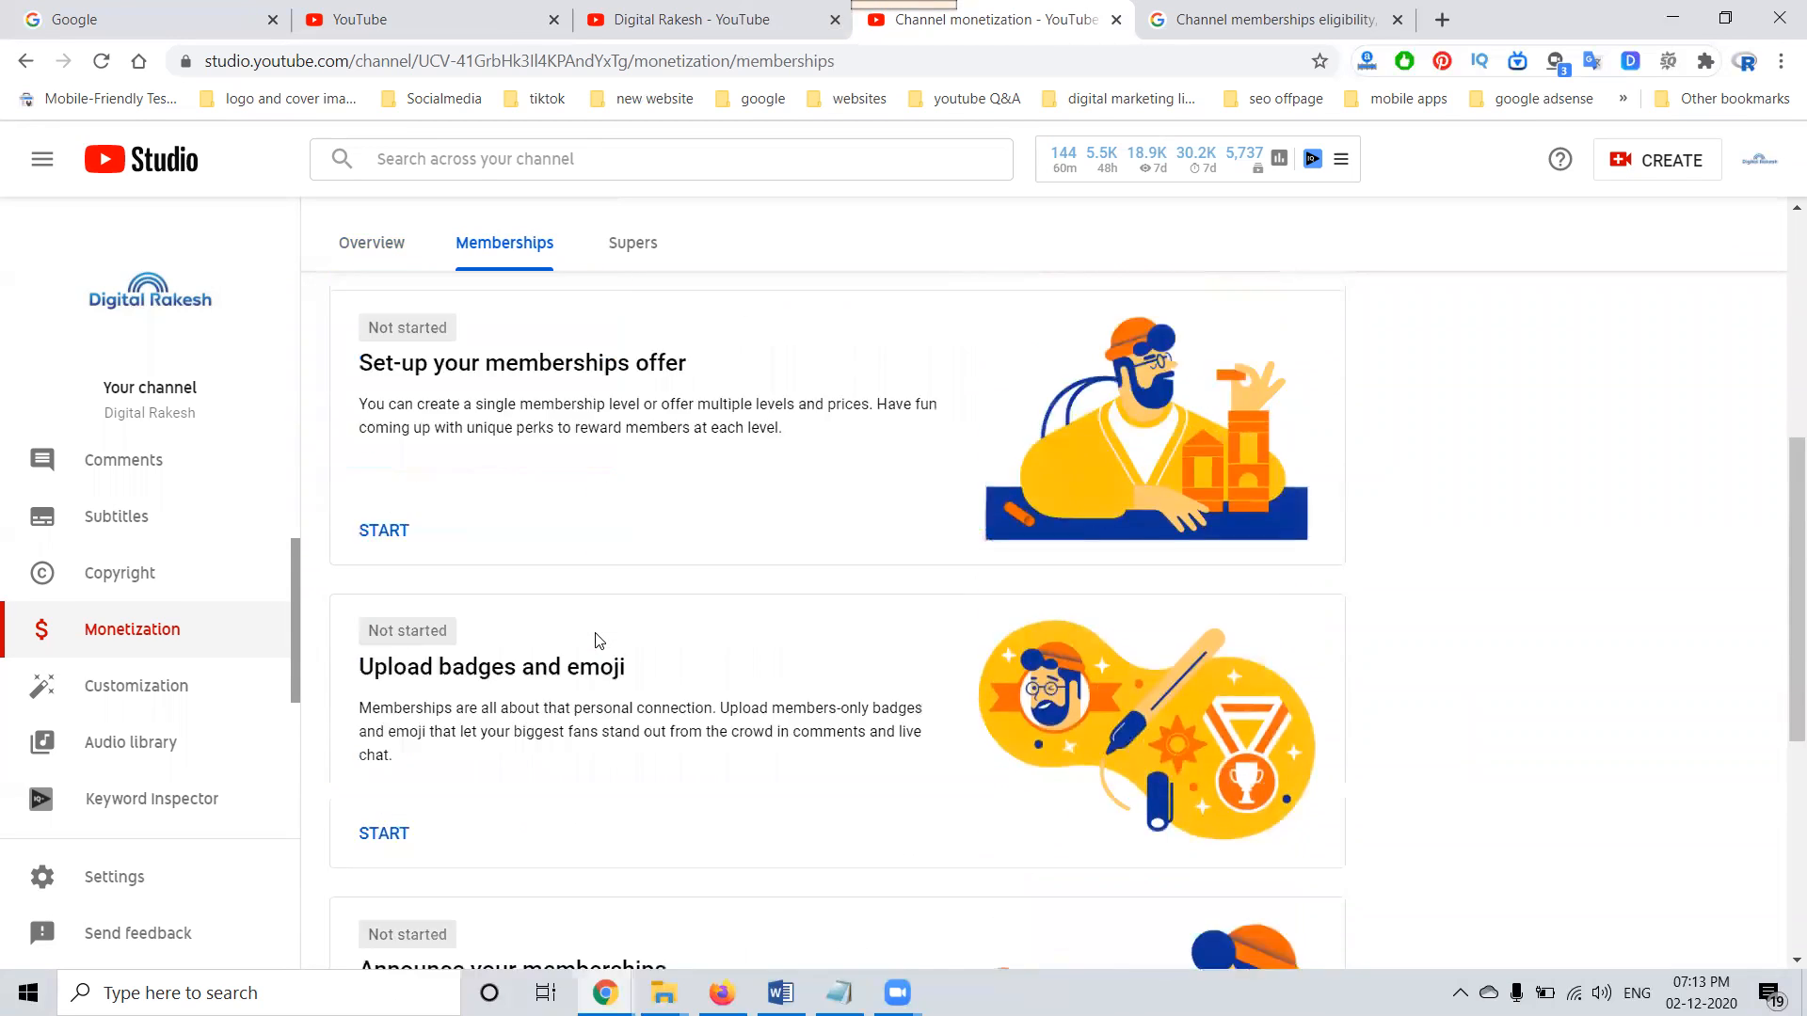
click(380, 704)
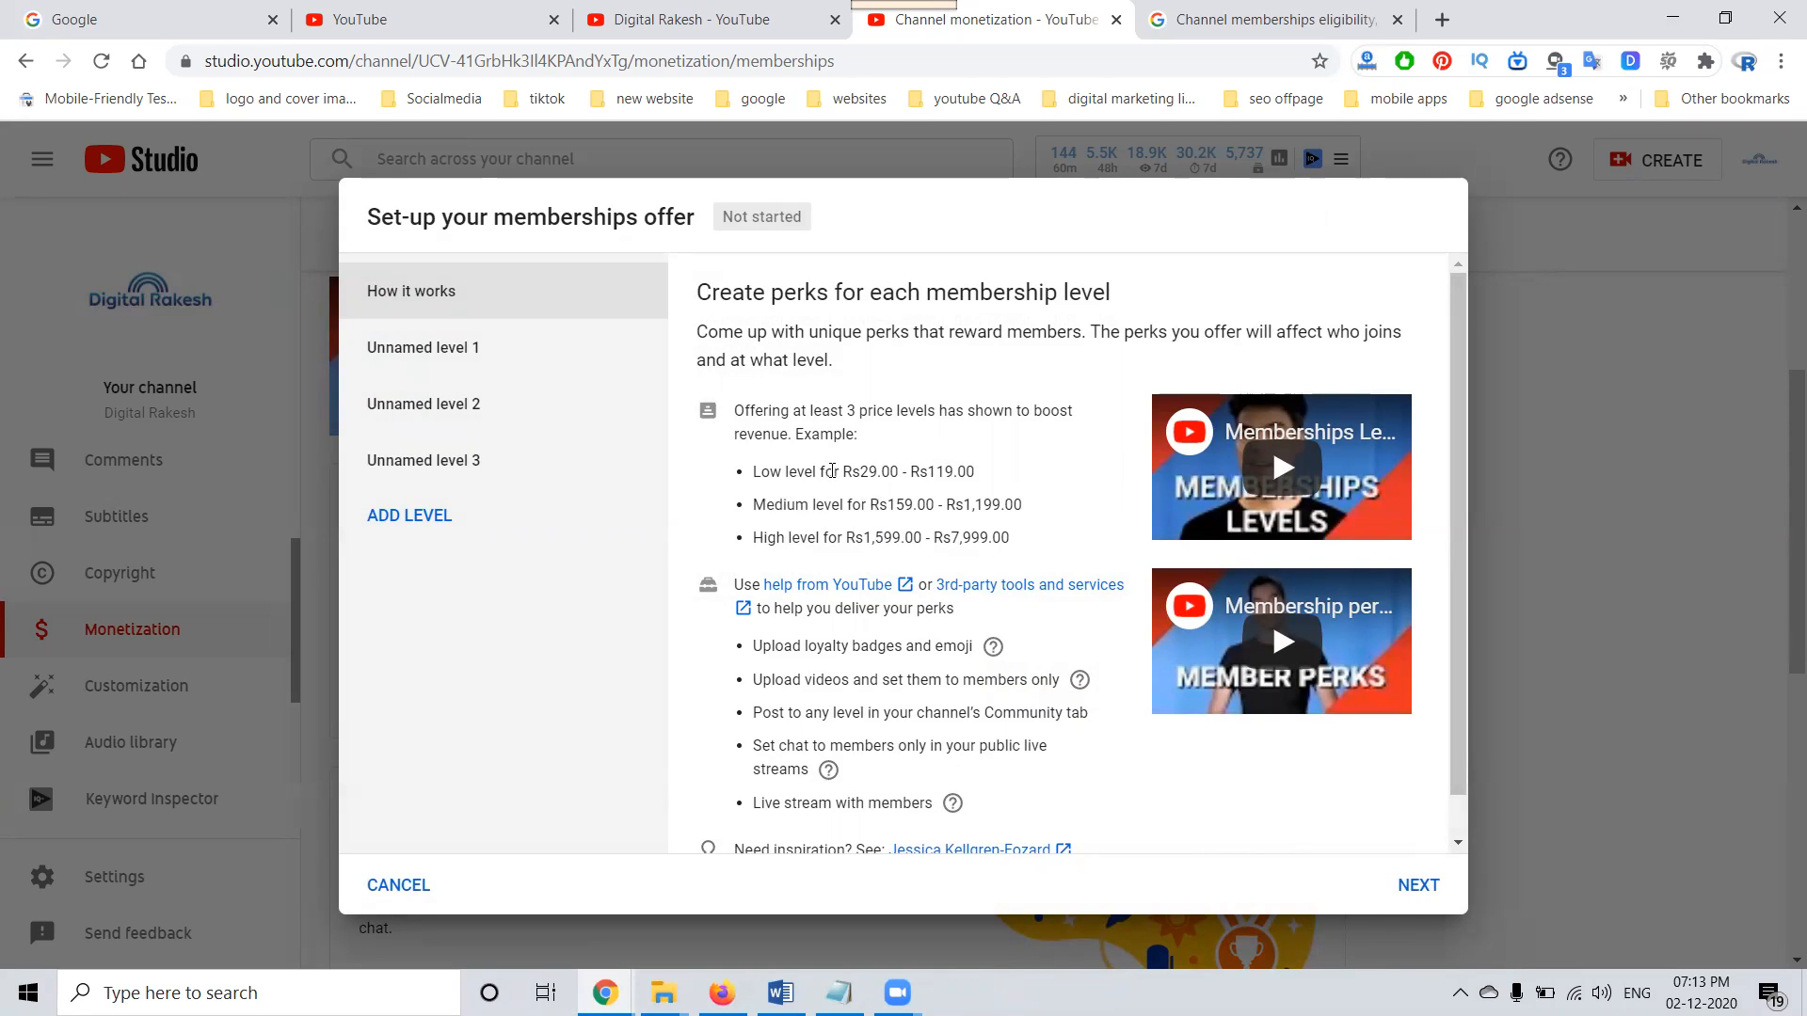
Read the guidance on price levels and perks, and continue to the first unnamed membership level.
scroll(832, 471, down, 1)
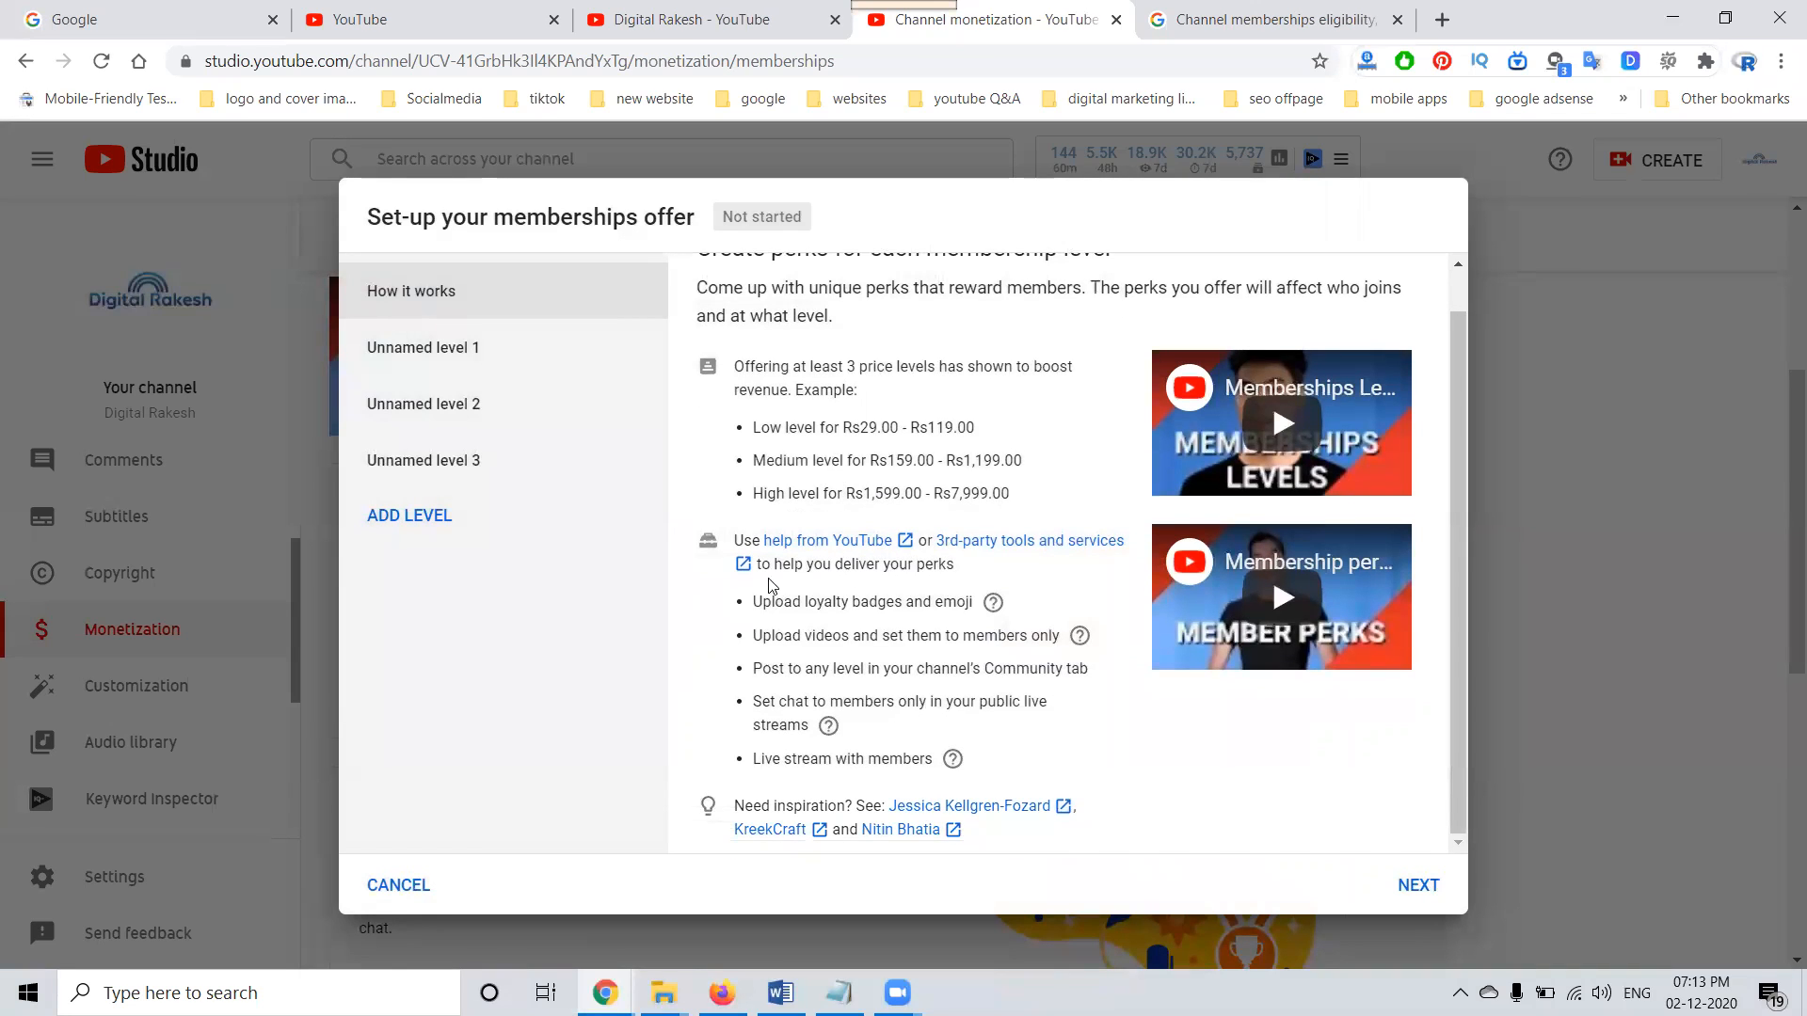
scroll(778, 555, up, 1)
scroll(790, 569, down, 1)
click(1428, 887)
Name the first membership level "Basic Level" and set its monthly price to Rs799.00.
click(767, 407)
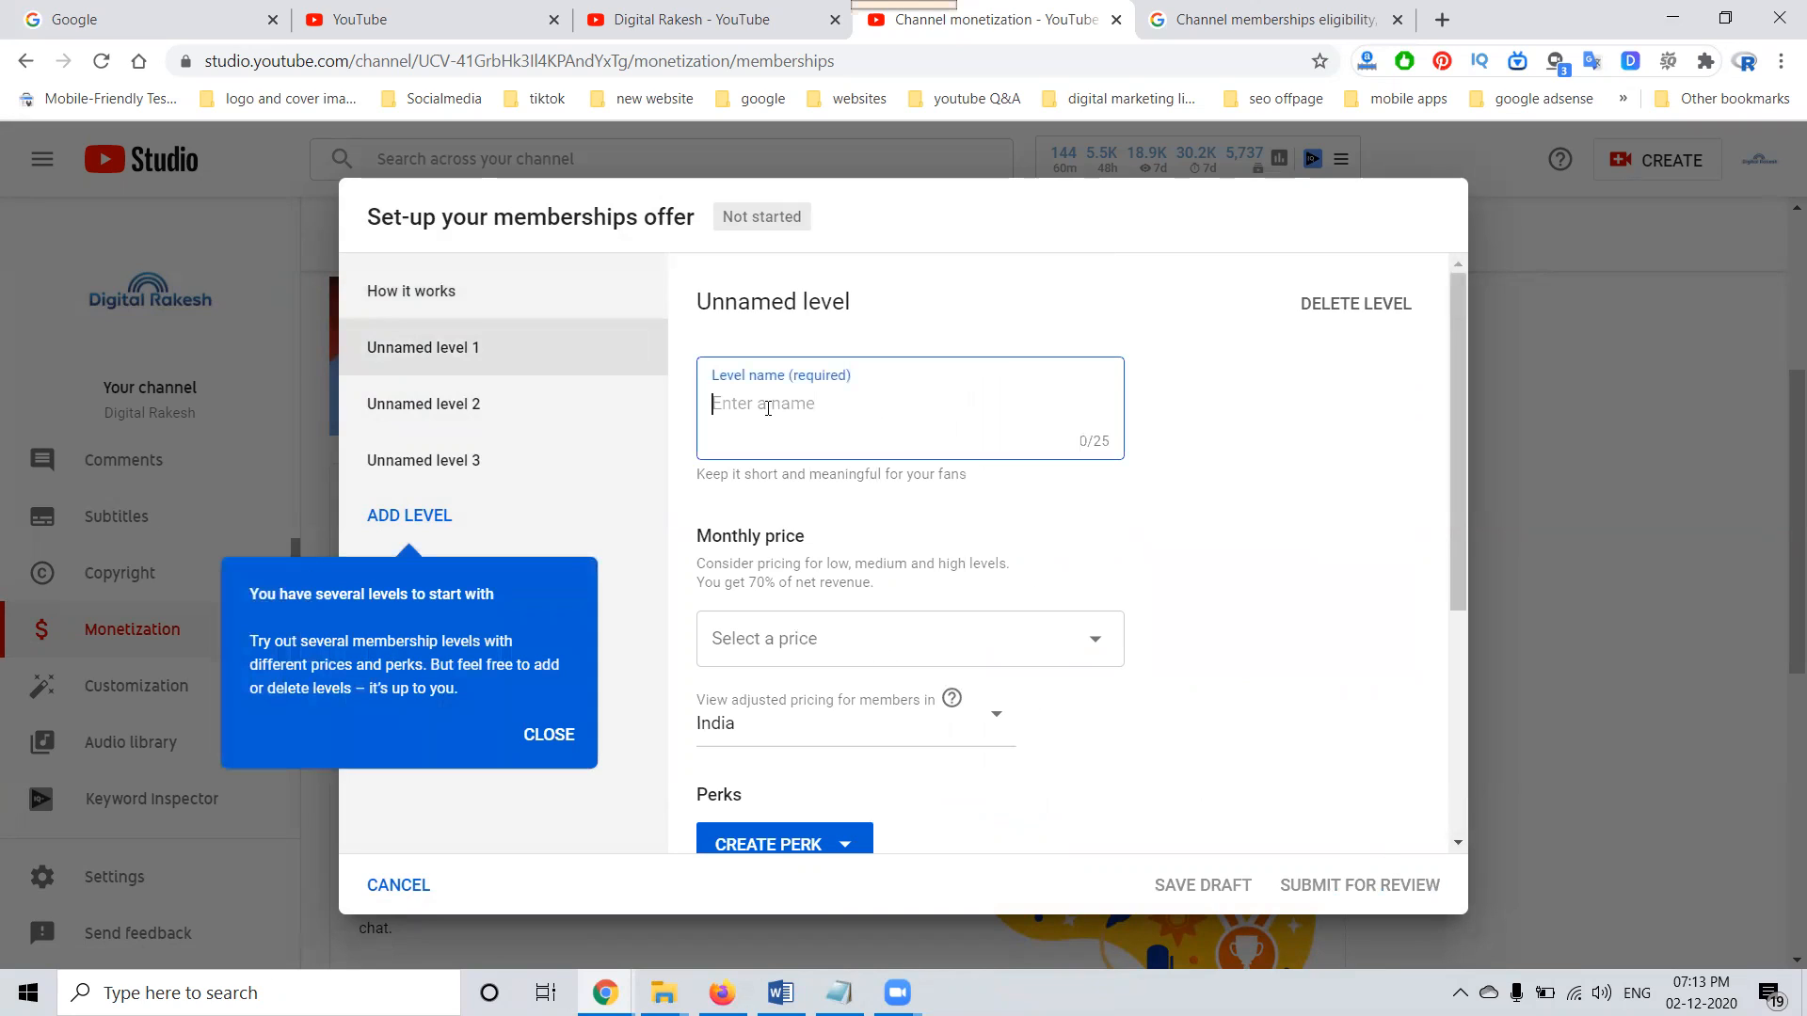
text(B)
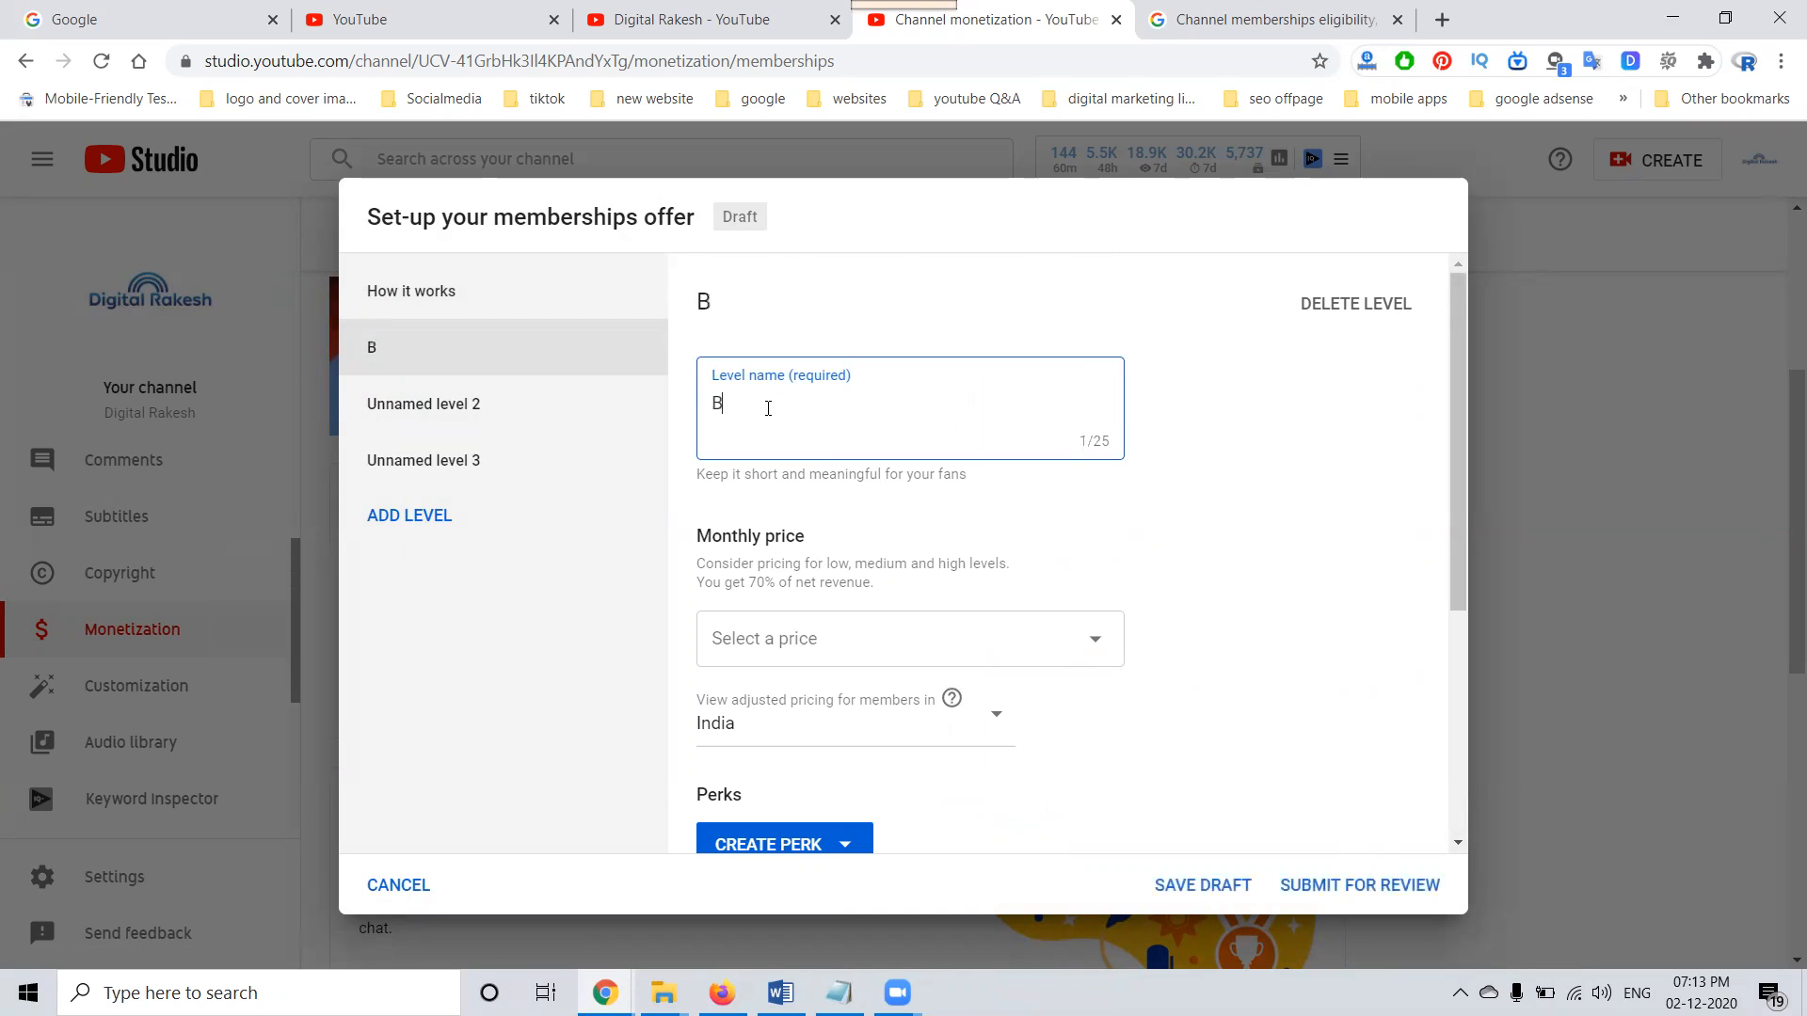
text(asic Level)
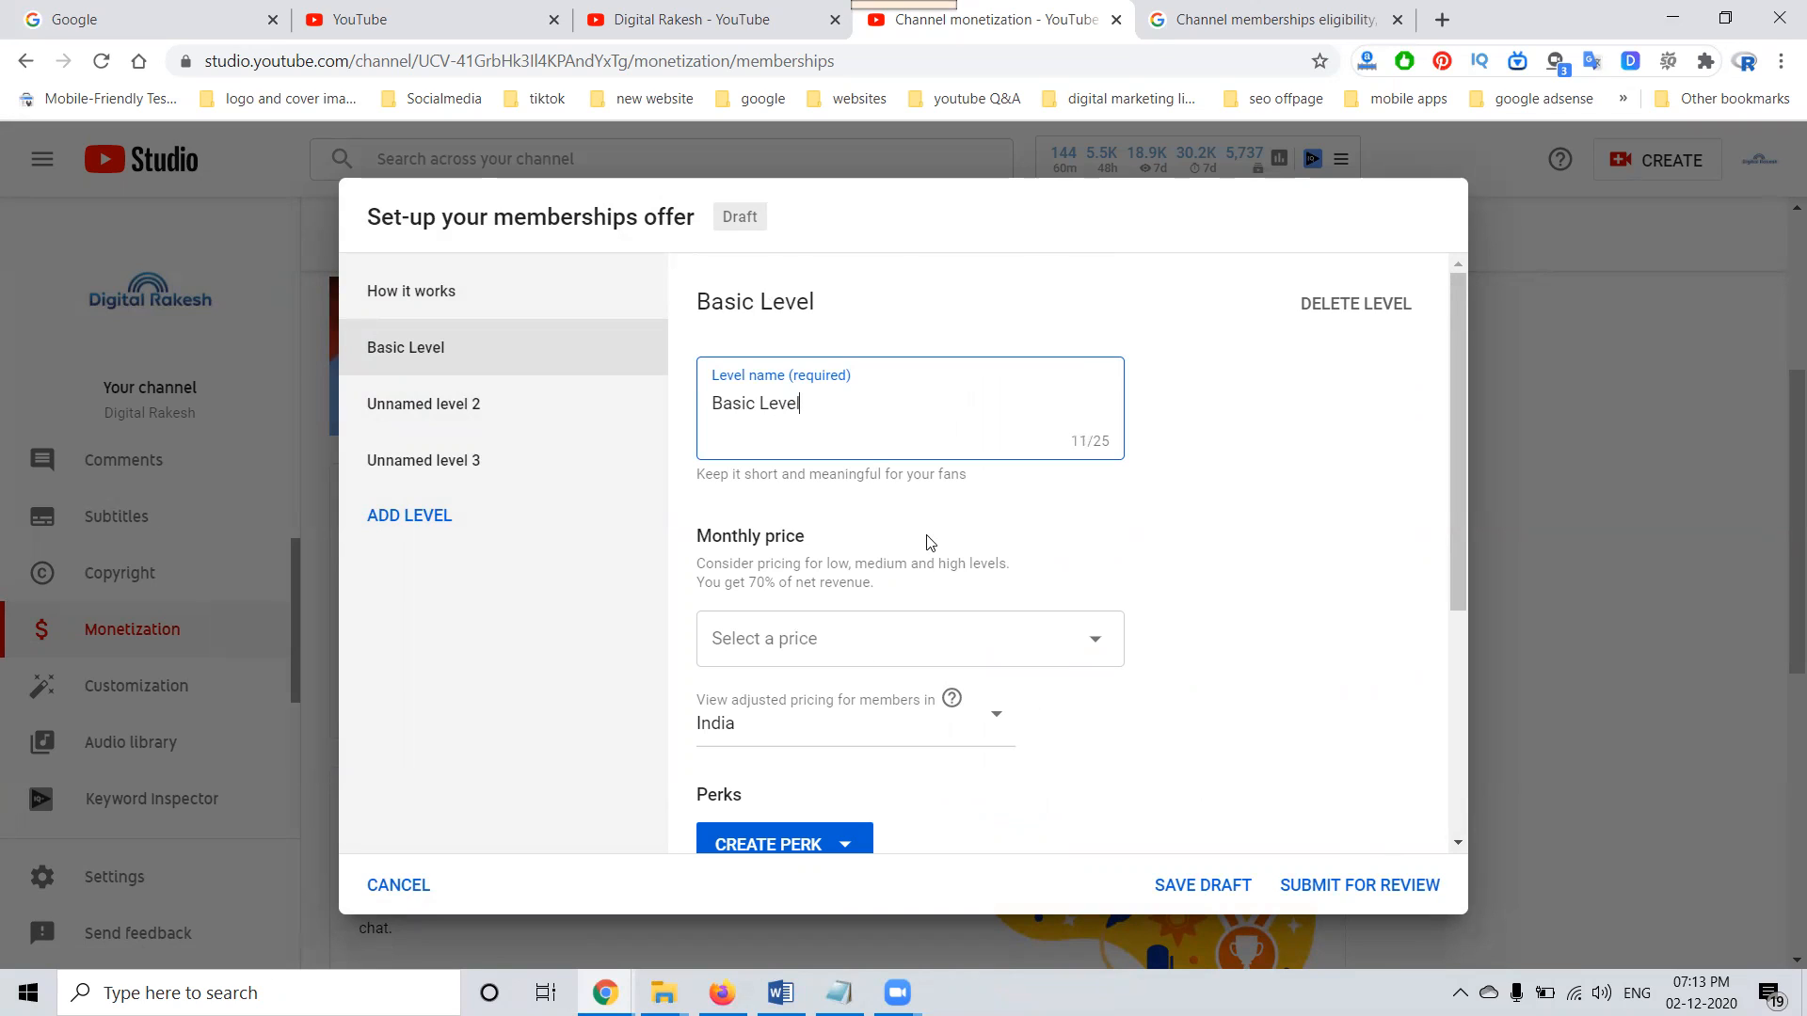
click(838, 641)
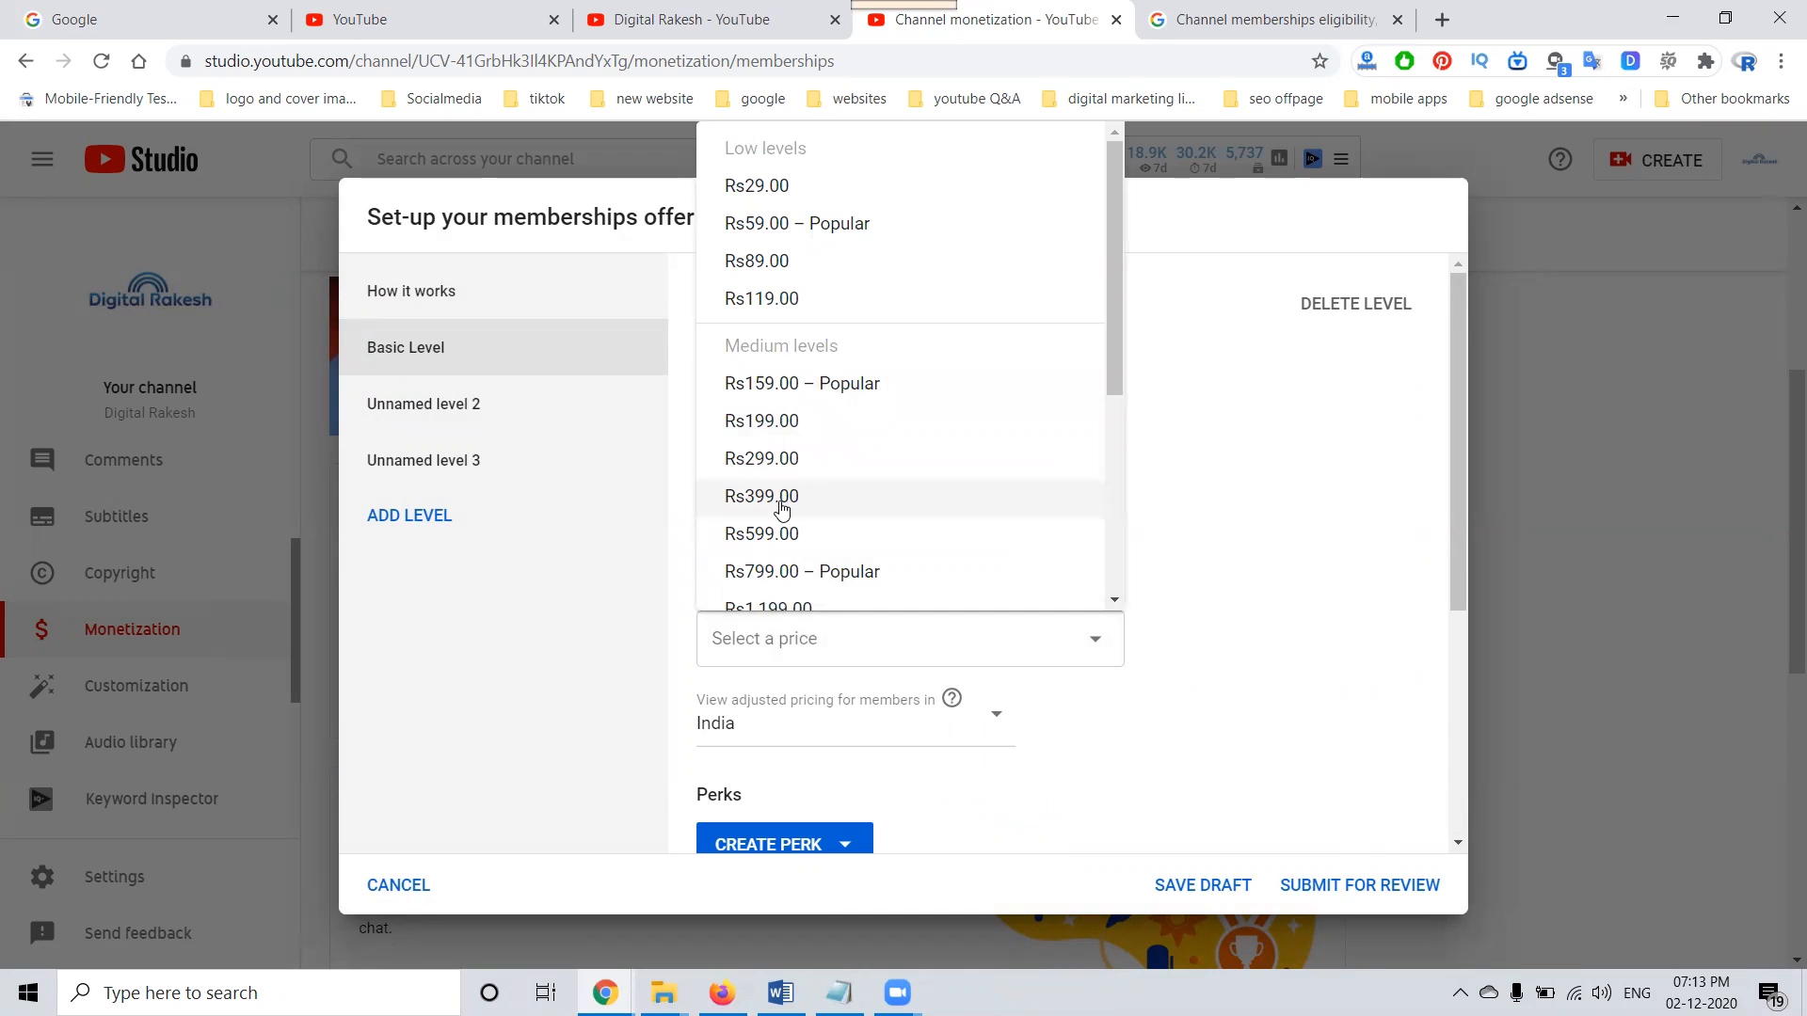
scroll(780, 531, down, 2)
scroll(779, 534, down, 1)
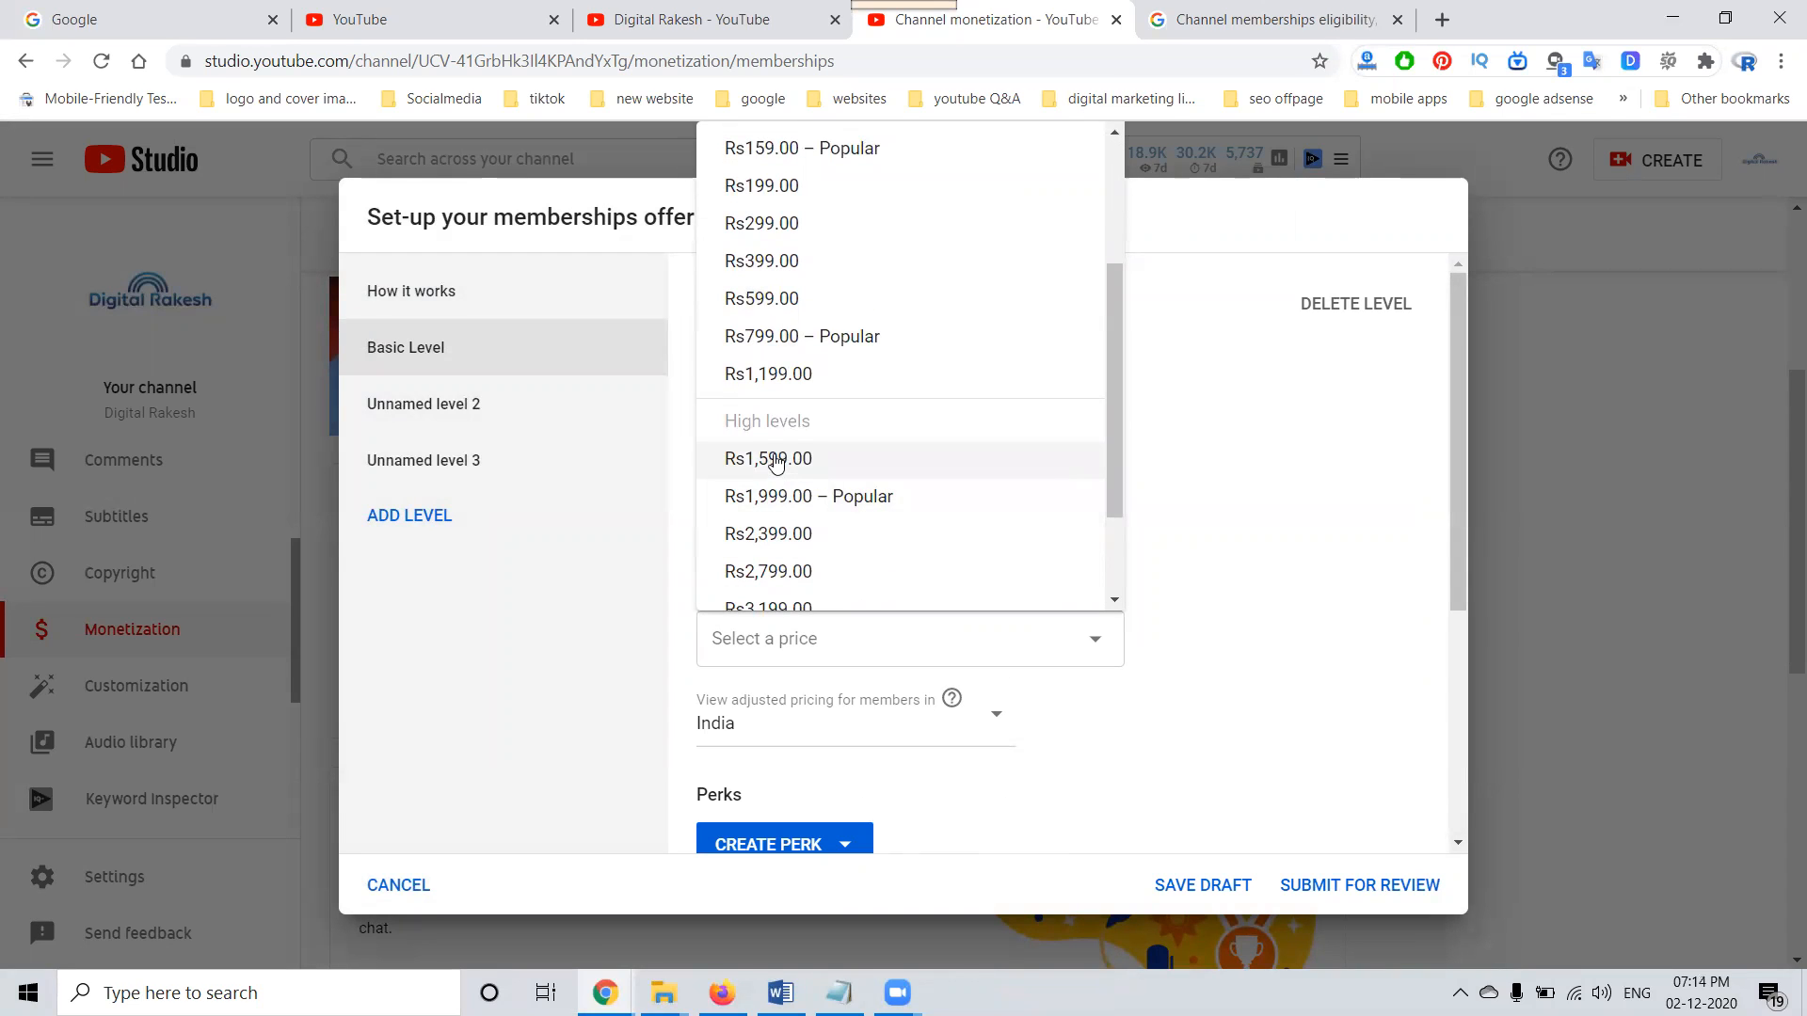
click(764, 345)
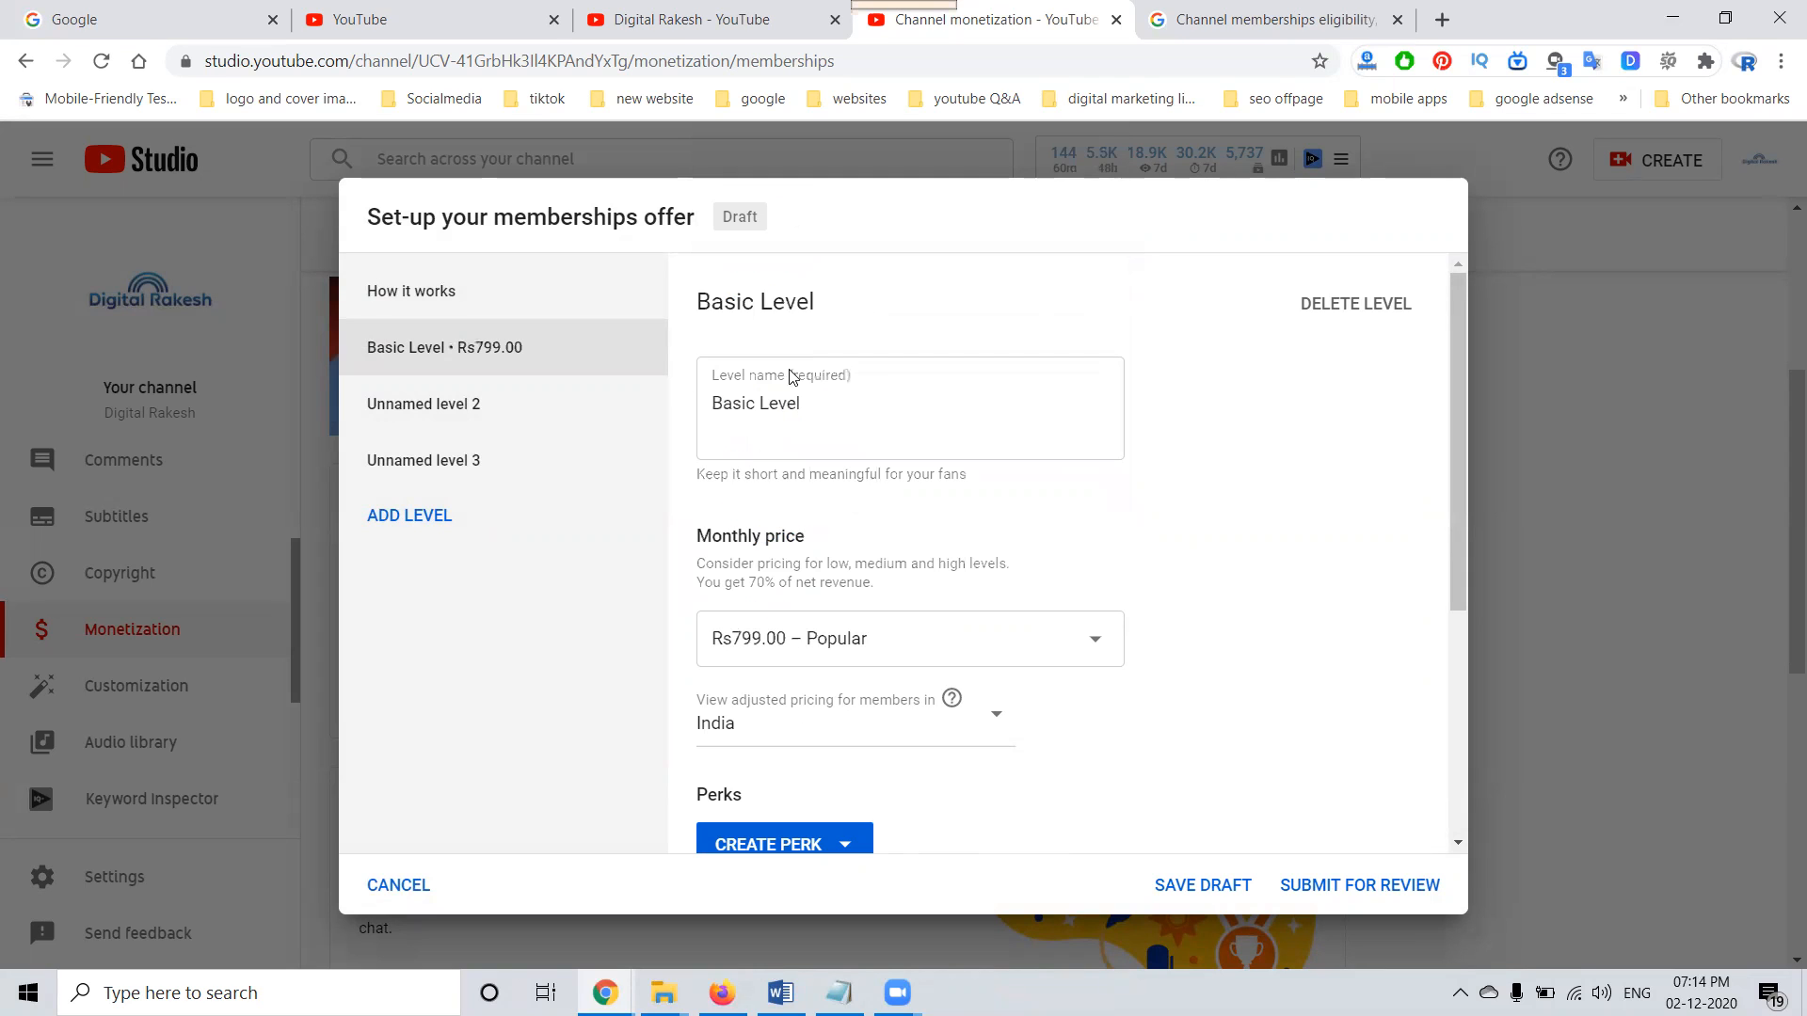
Look through the predefined video, post and community perks and add the "Behind-the-scenes videos" perk to the Basic Level.
scroll(1221, 597, down, 3)
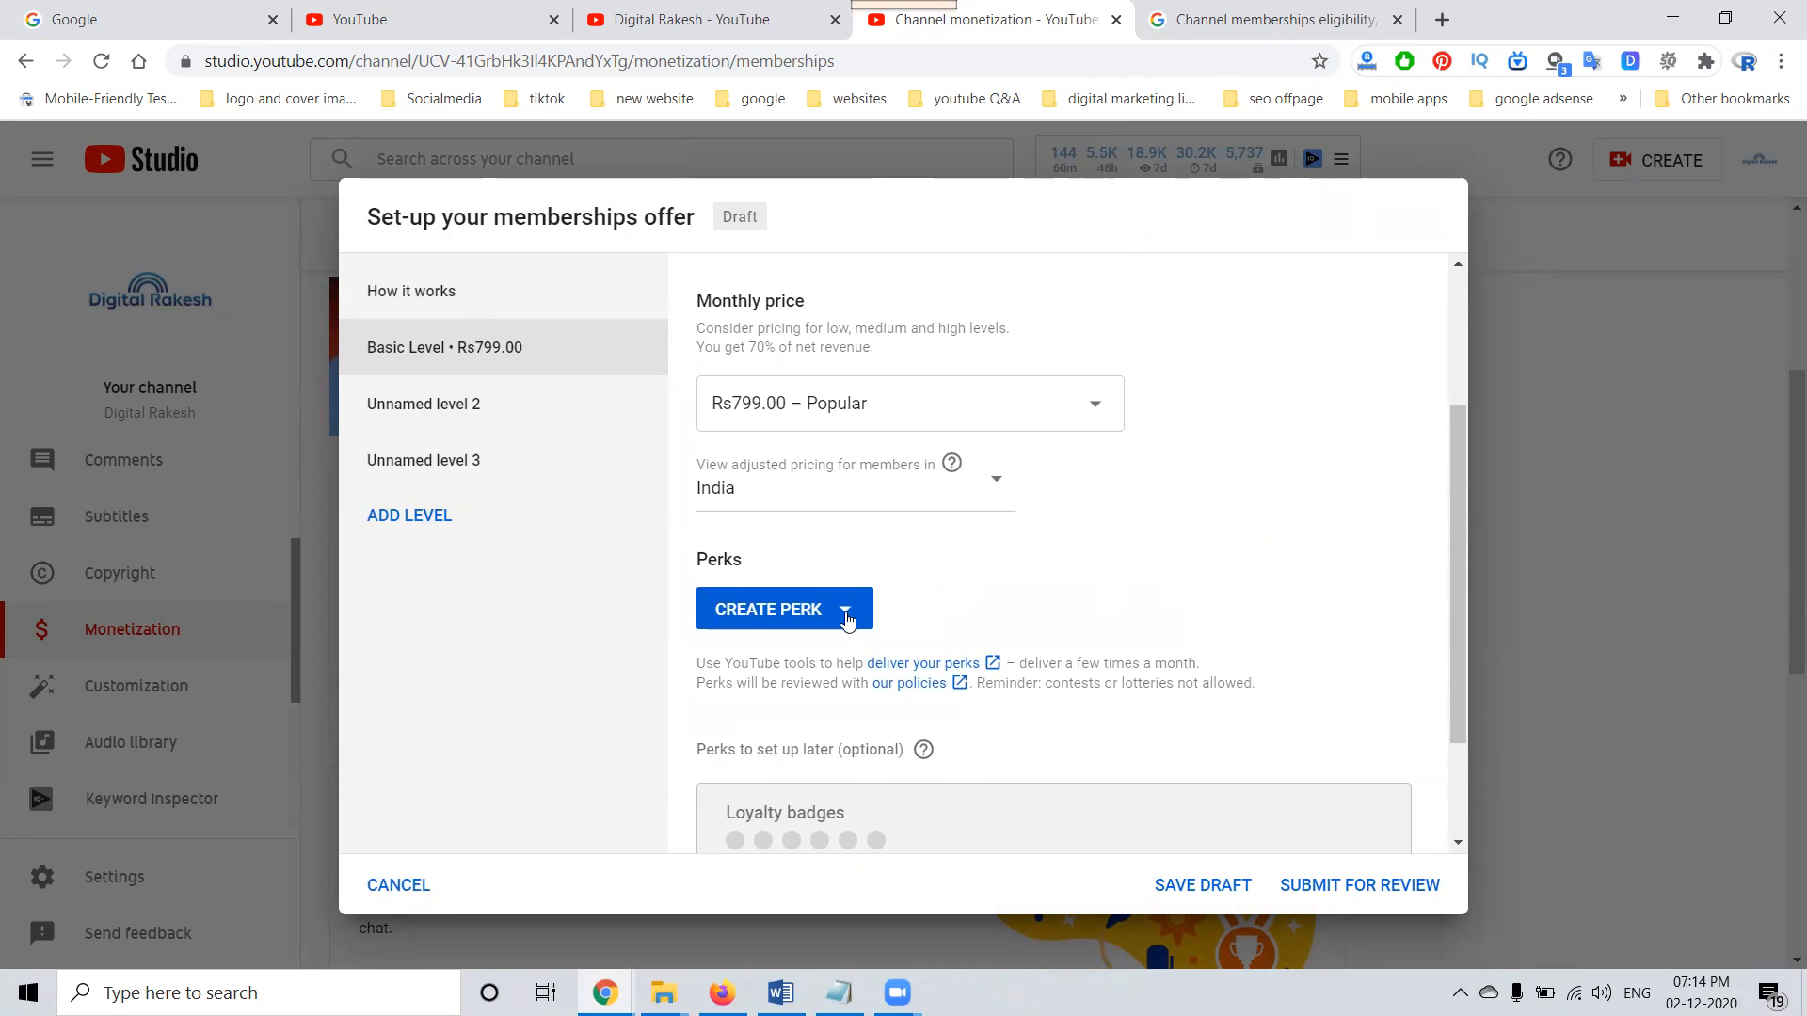
scroll(857, 617, down, 2)
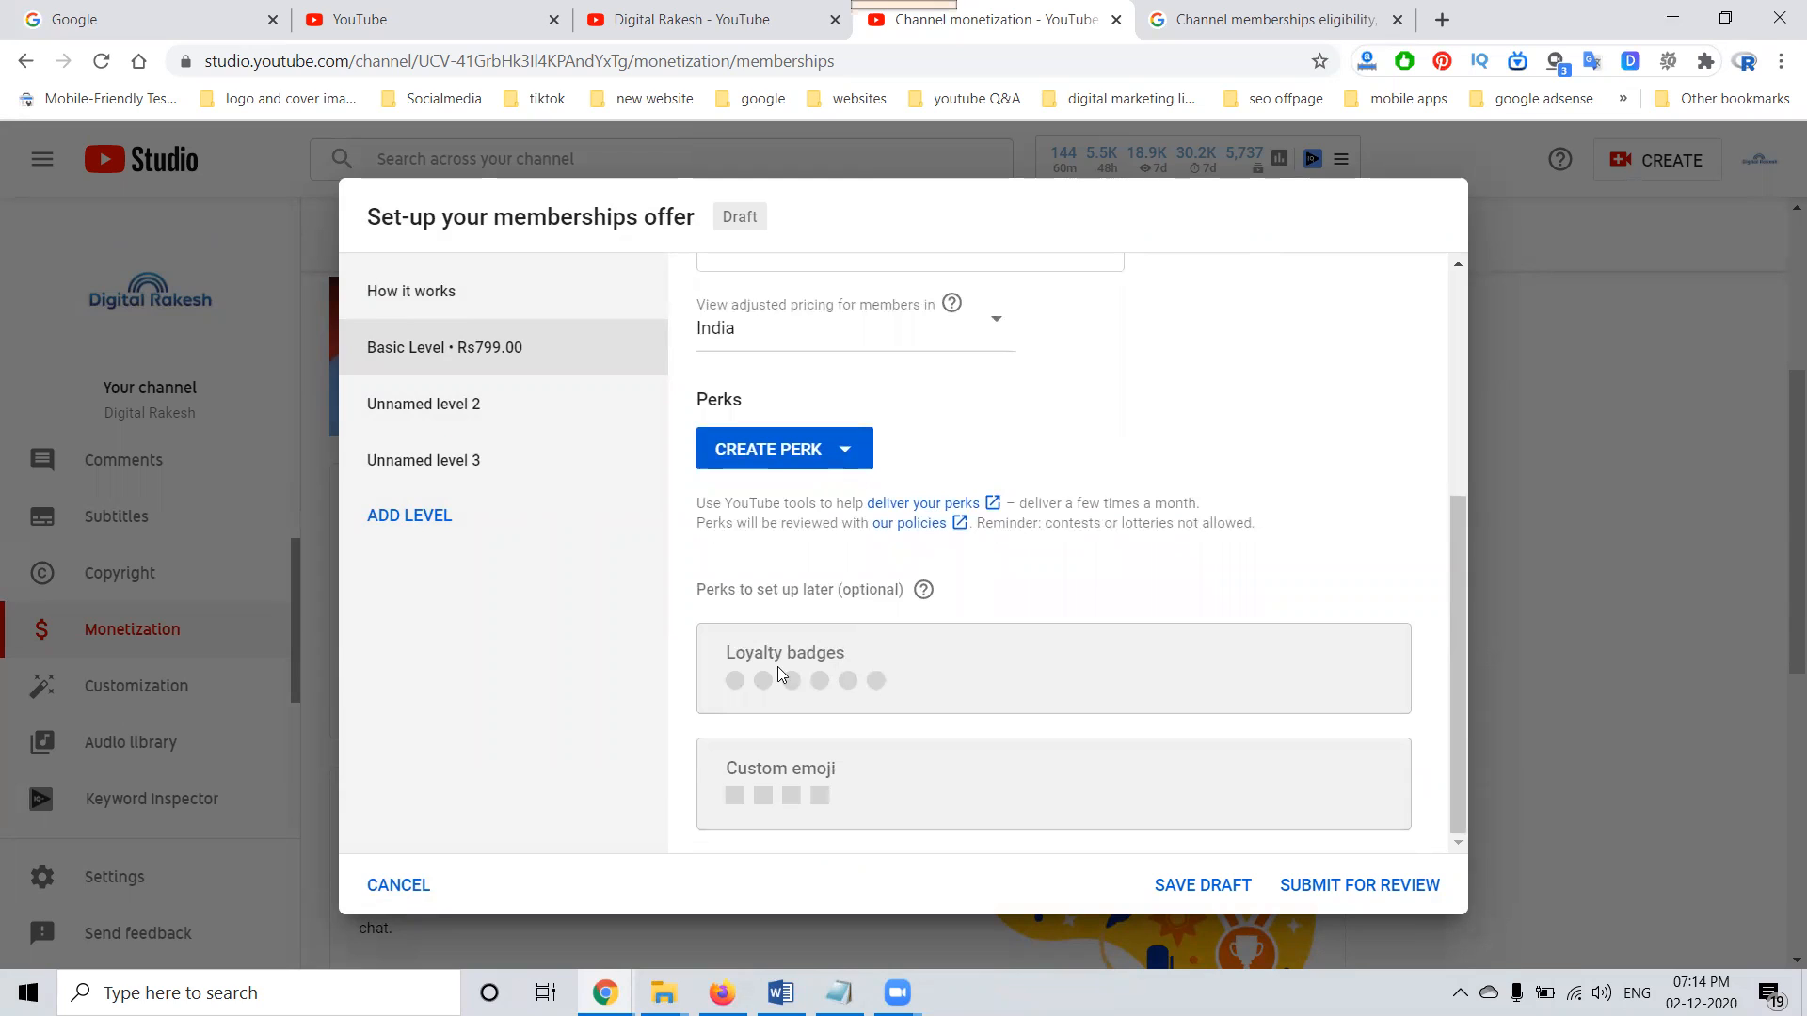
click(780, 454)
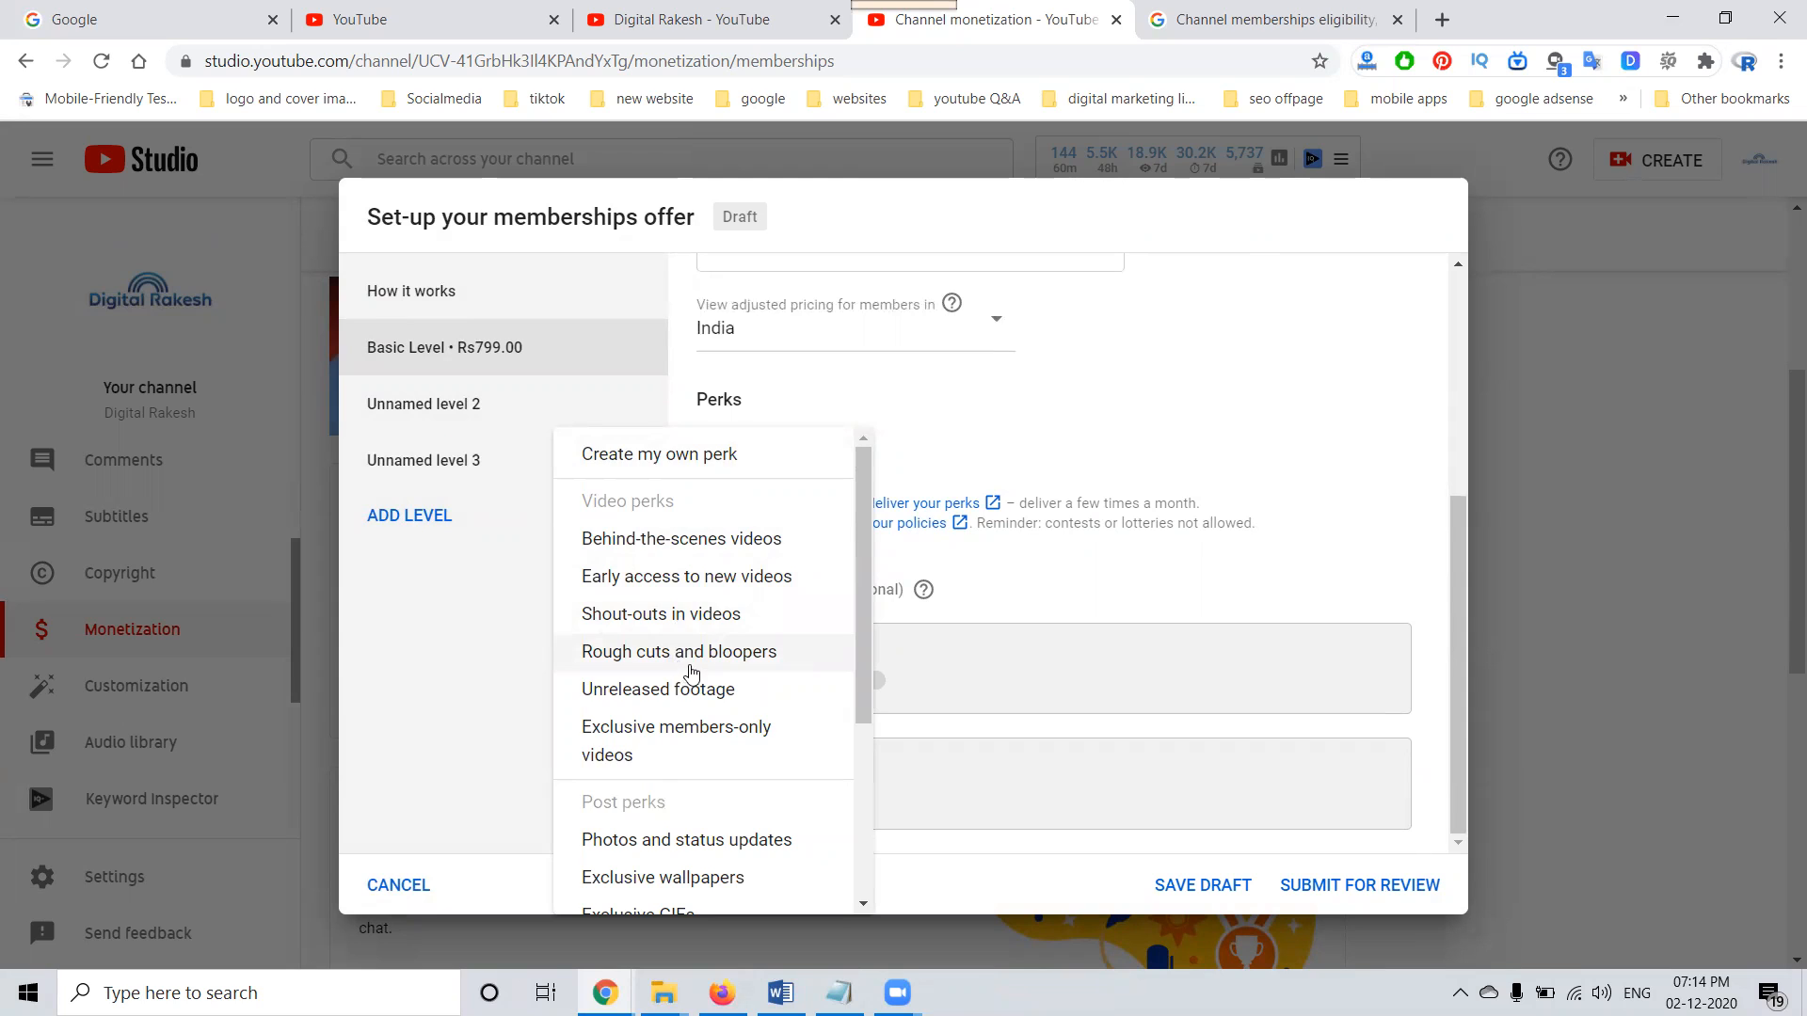
scroll(682, 668, down, 1)
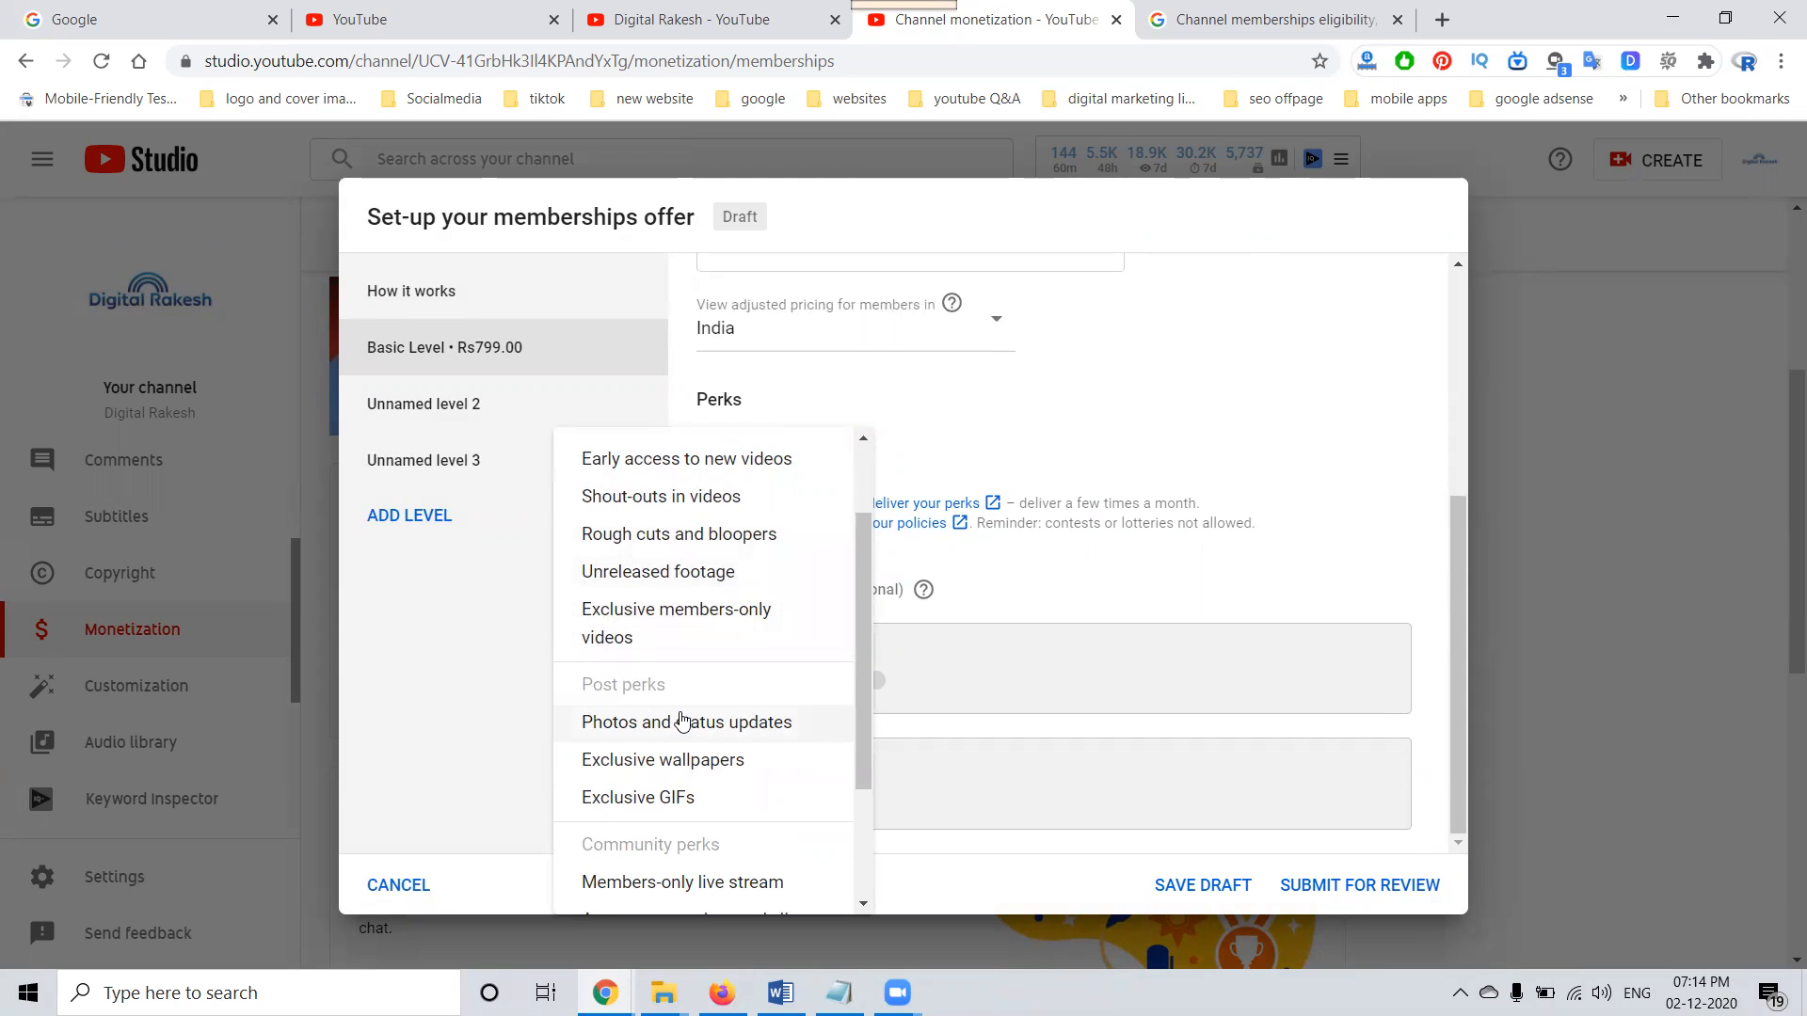
scroll(682, 717, down, 2)
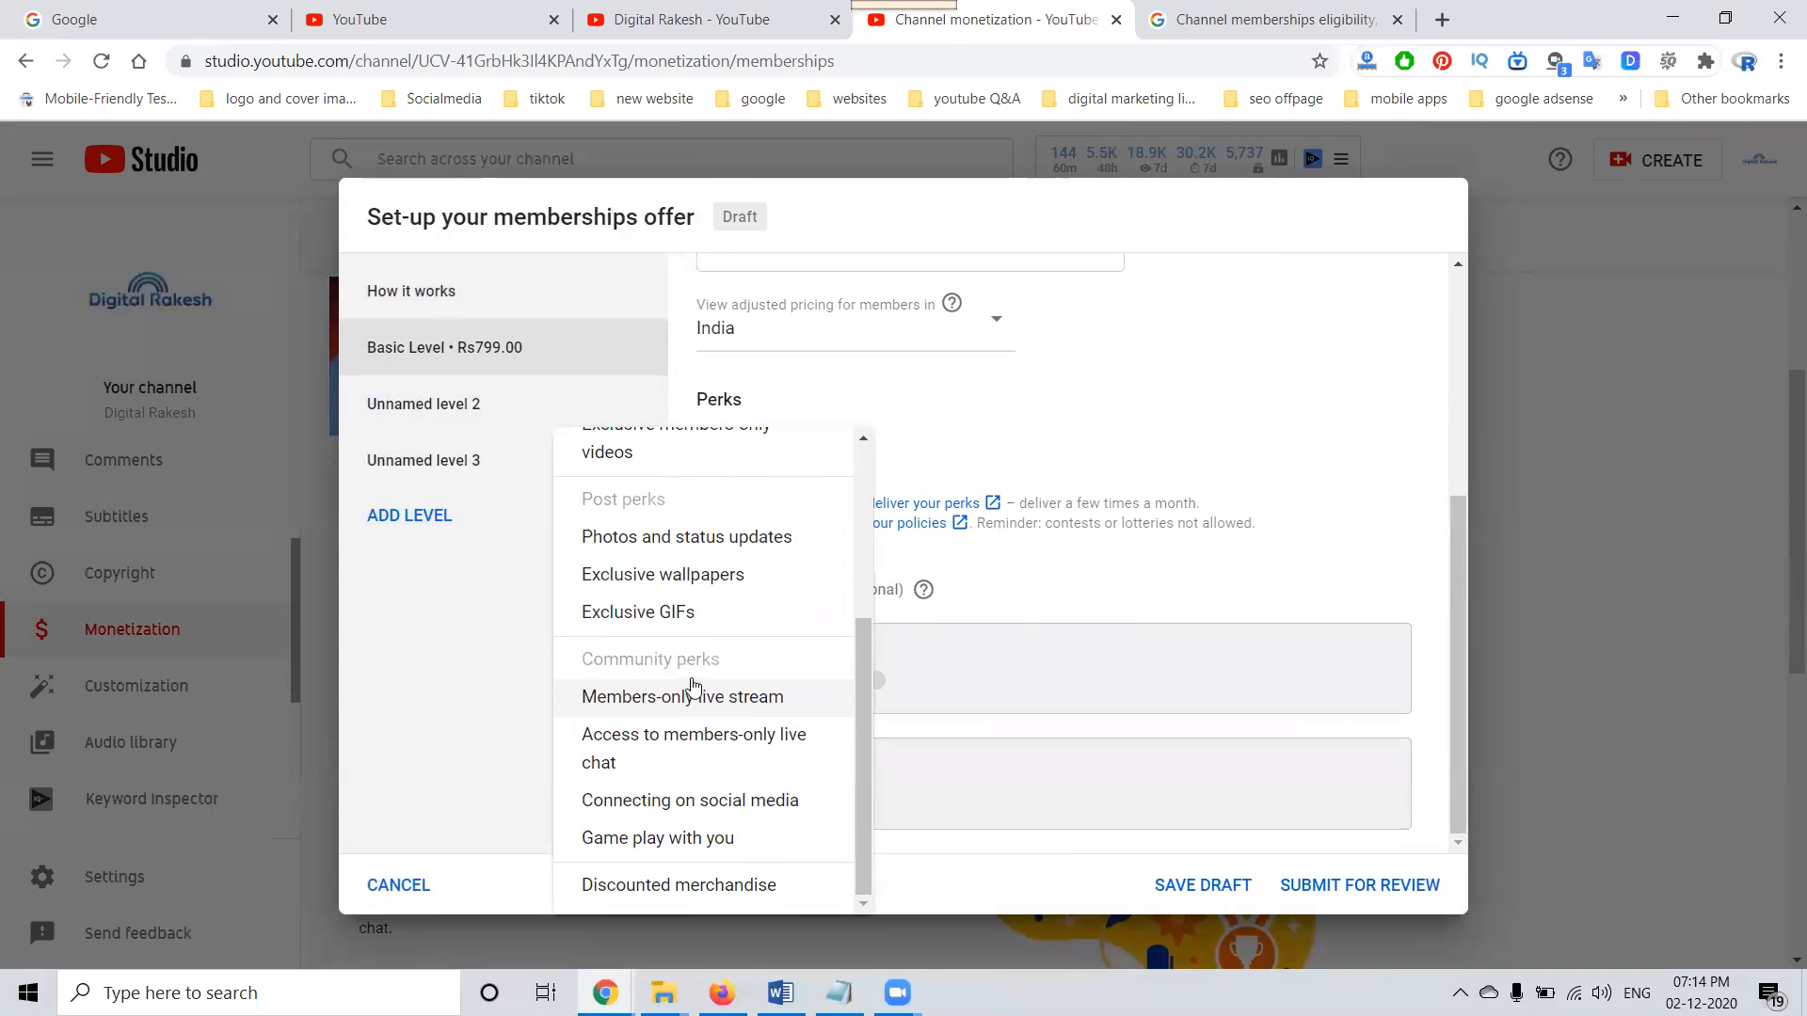
scroll(693, 685, up, 3)
scroll(693, 685, up, 1)
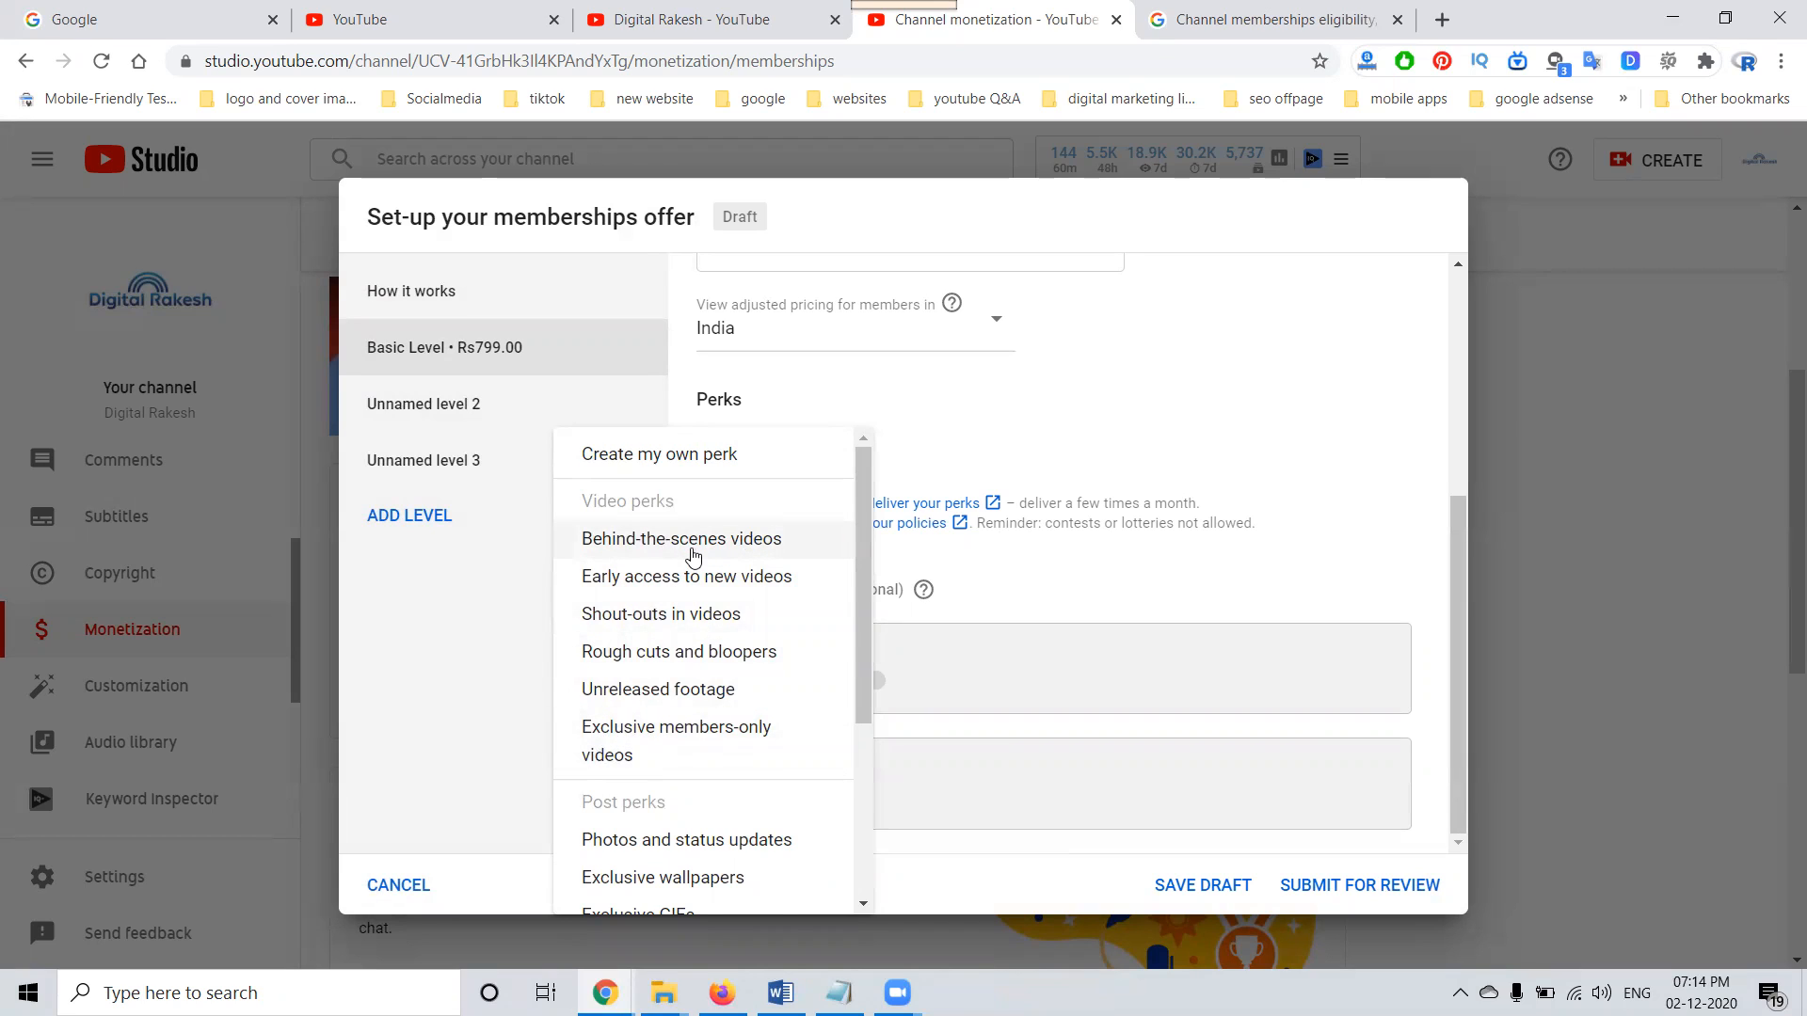
scroll(692, 556, down, 1)
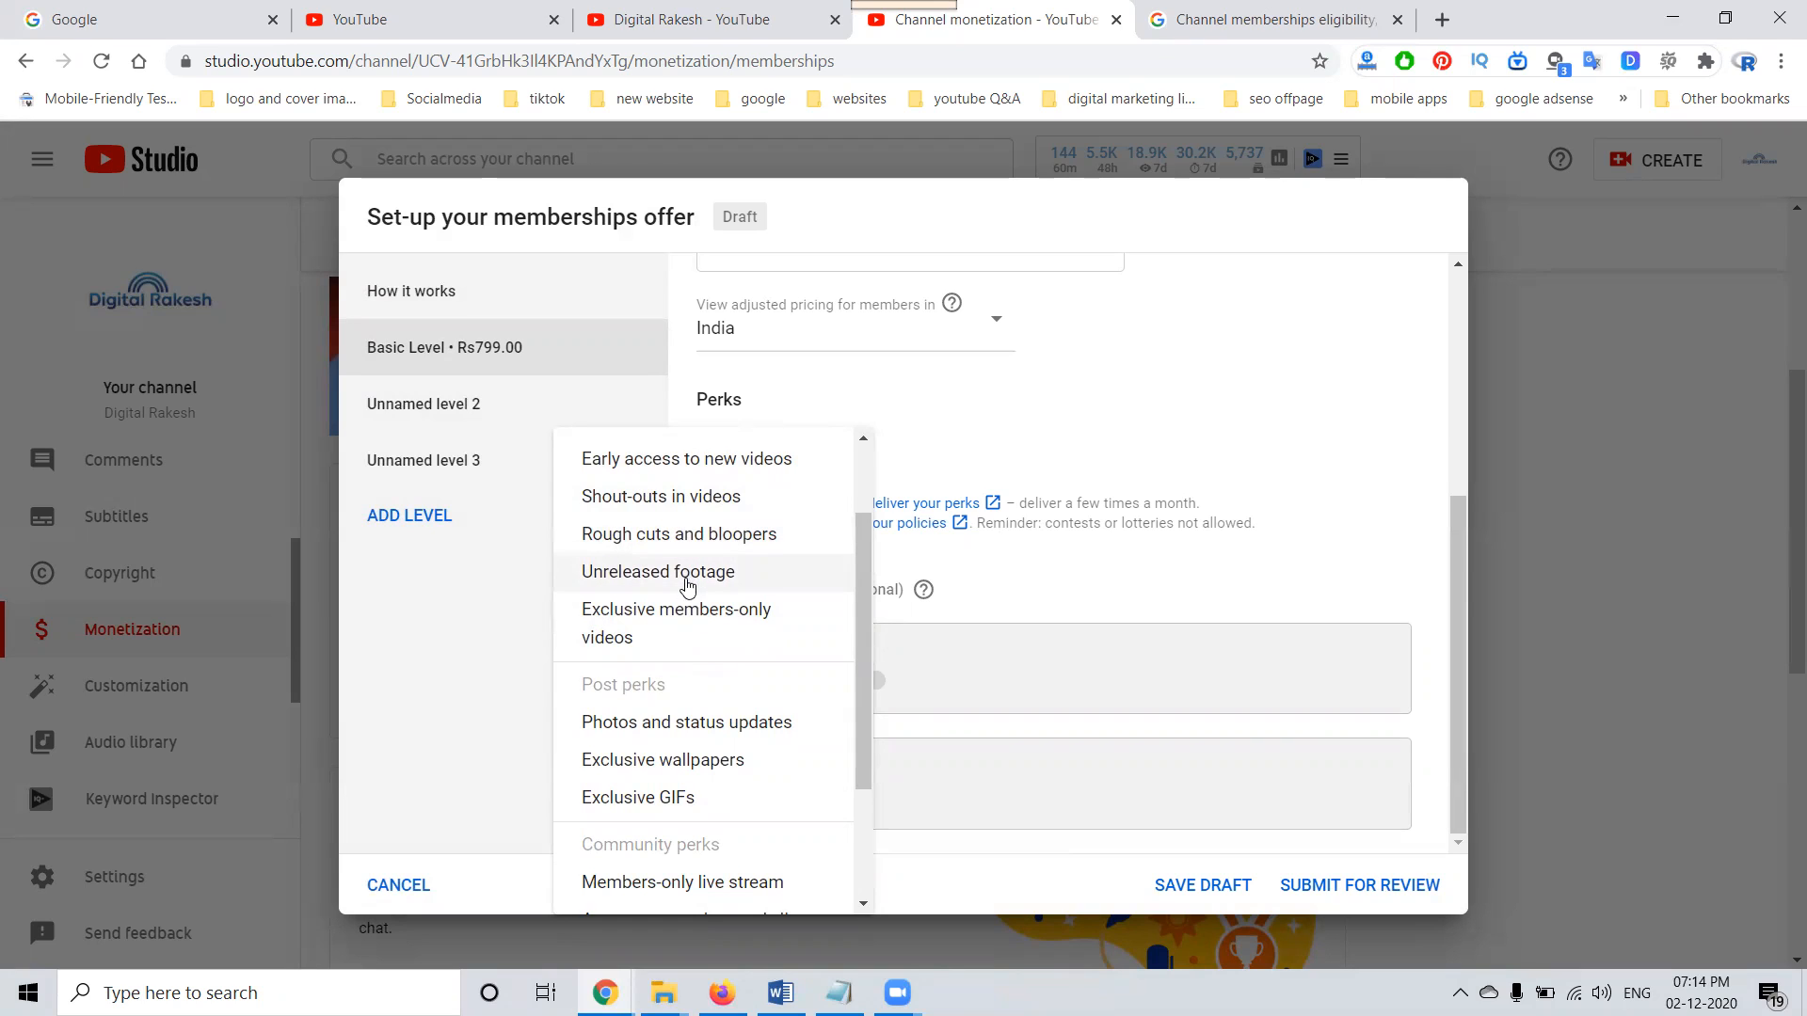
scroll(688, 582, up, 1)
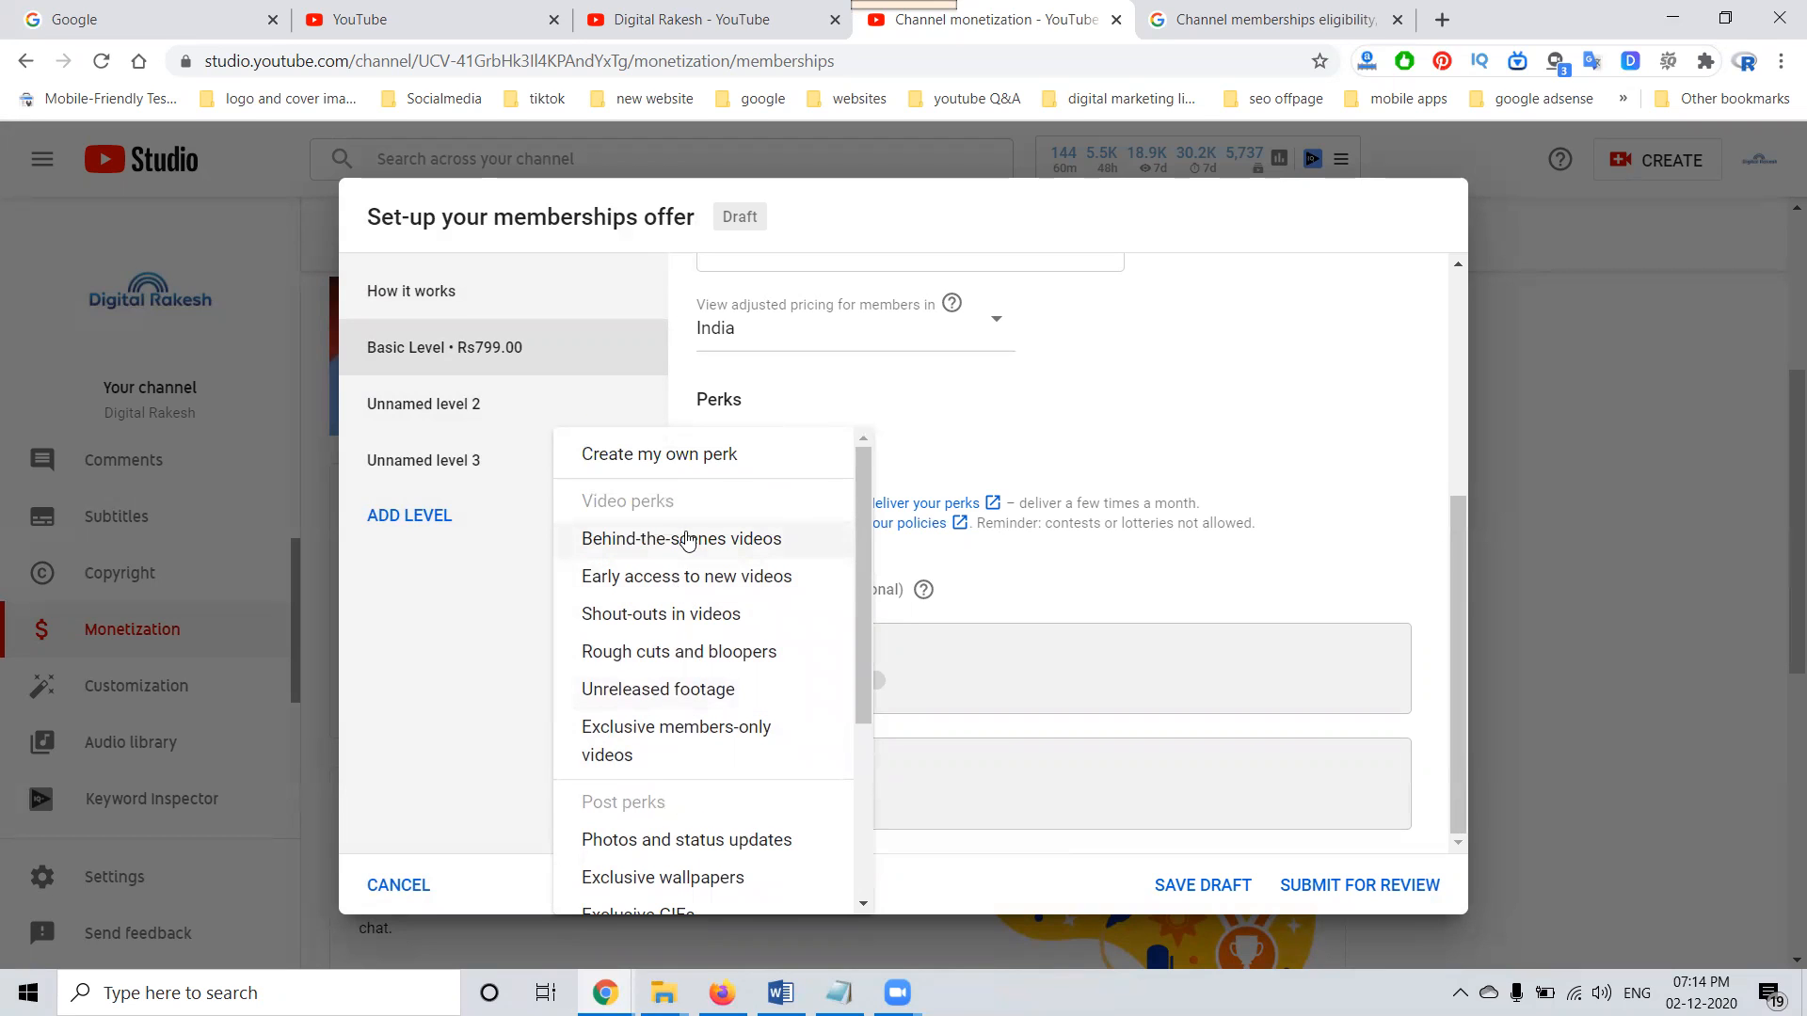
click(687, 539)
Keep the title of the behind-the-scenes perk and enter "Digital Markering Questions" as its description.
scroll(1034, 639, down, 1)
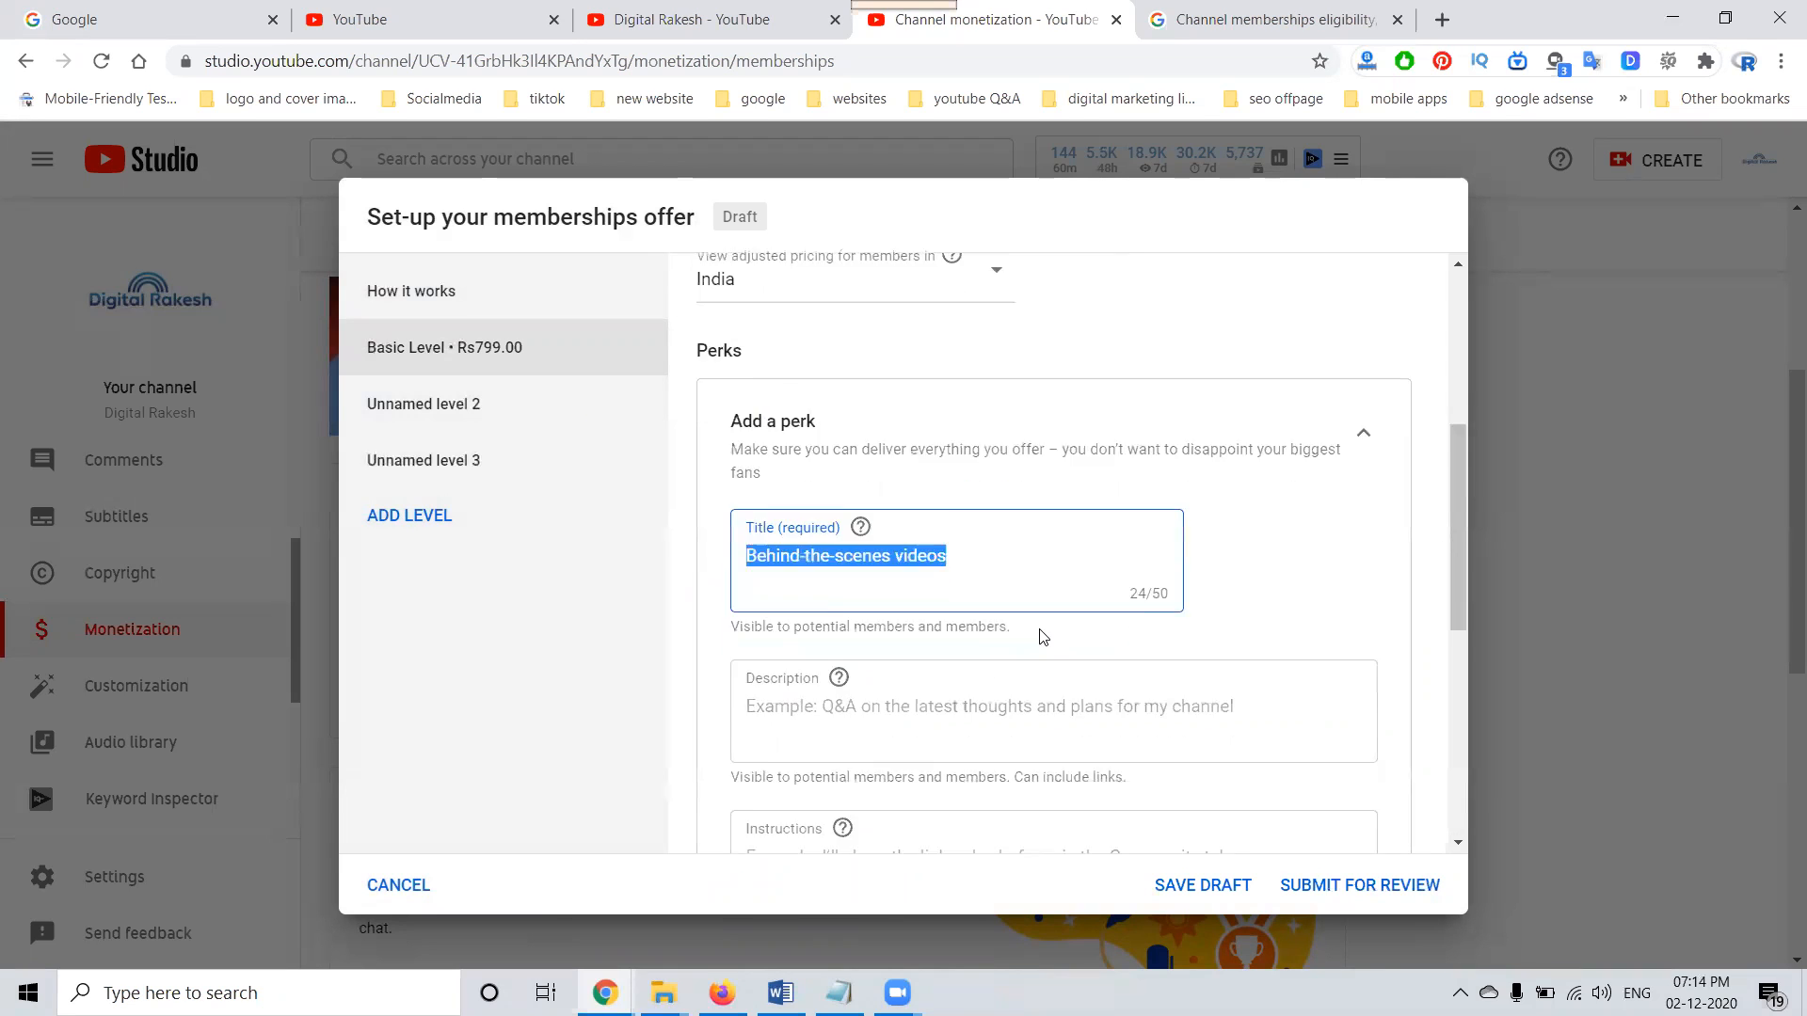
click(885, 638)
click(866, 488)
double_click(1003, 497)
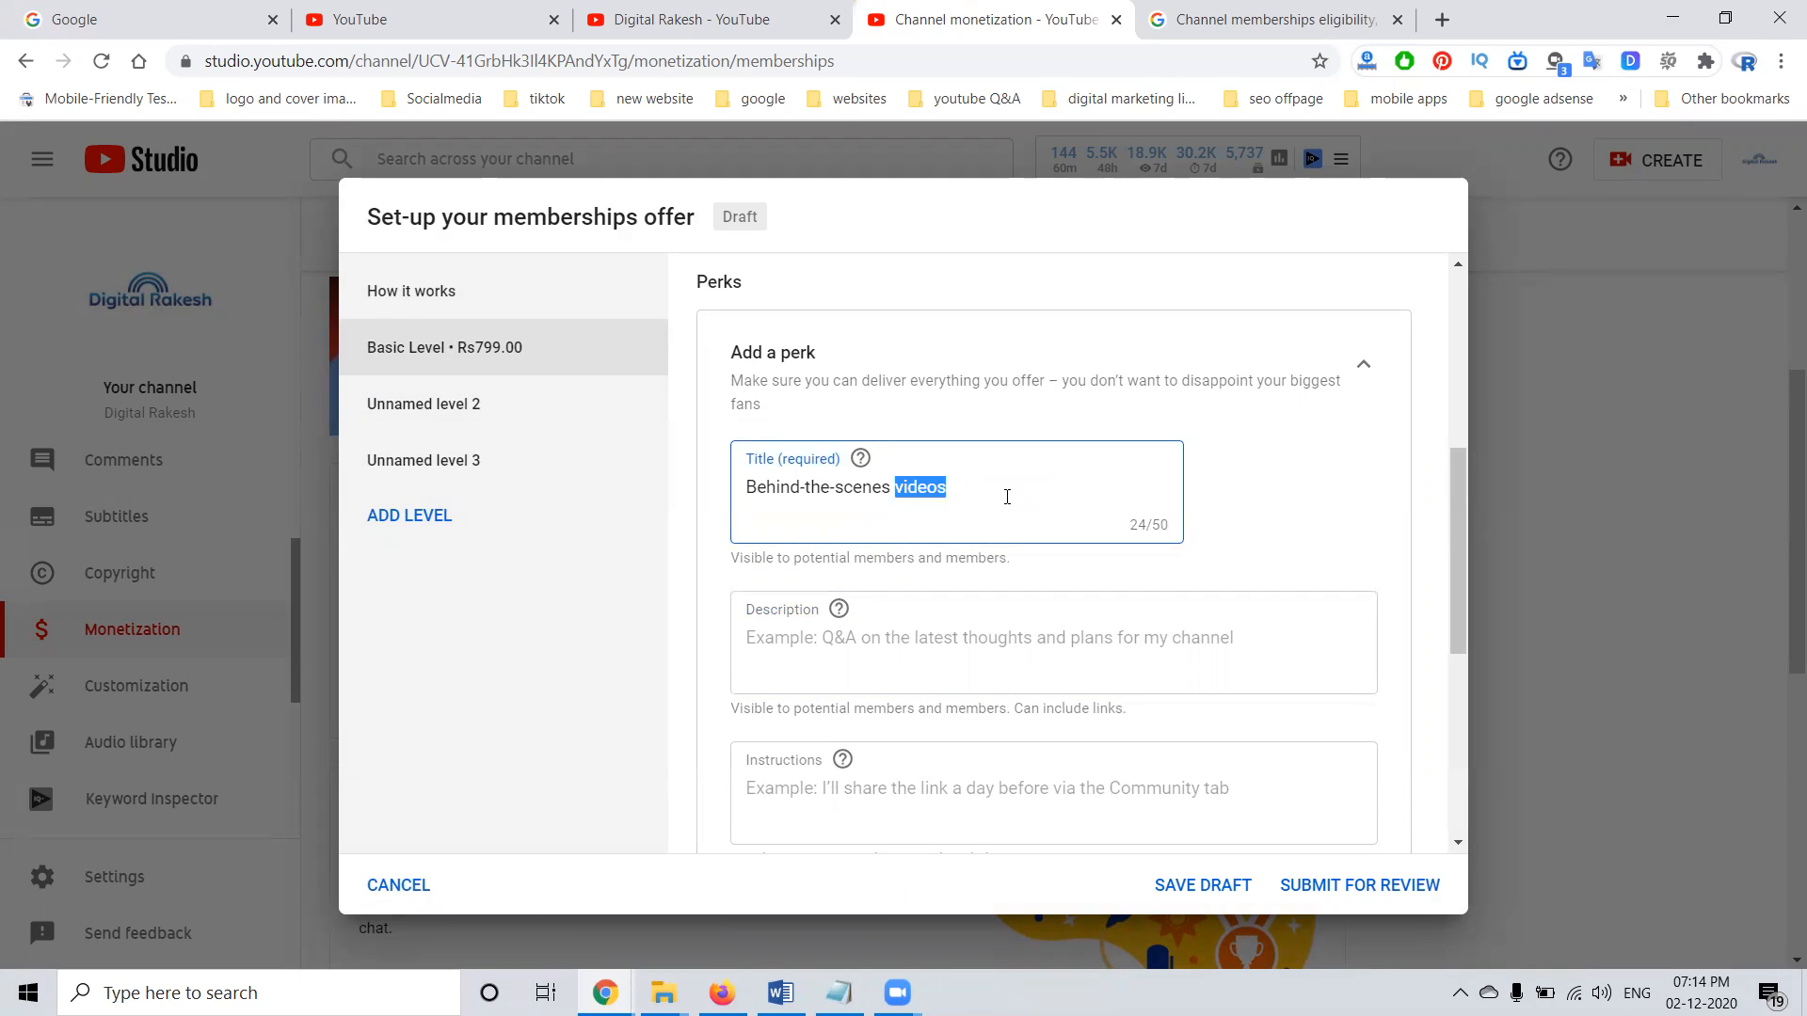
triple_click(1007, 497)
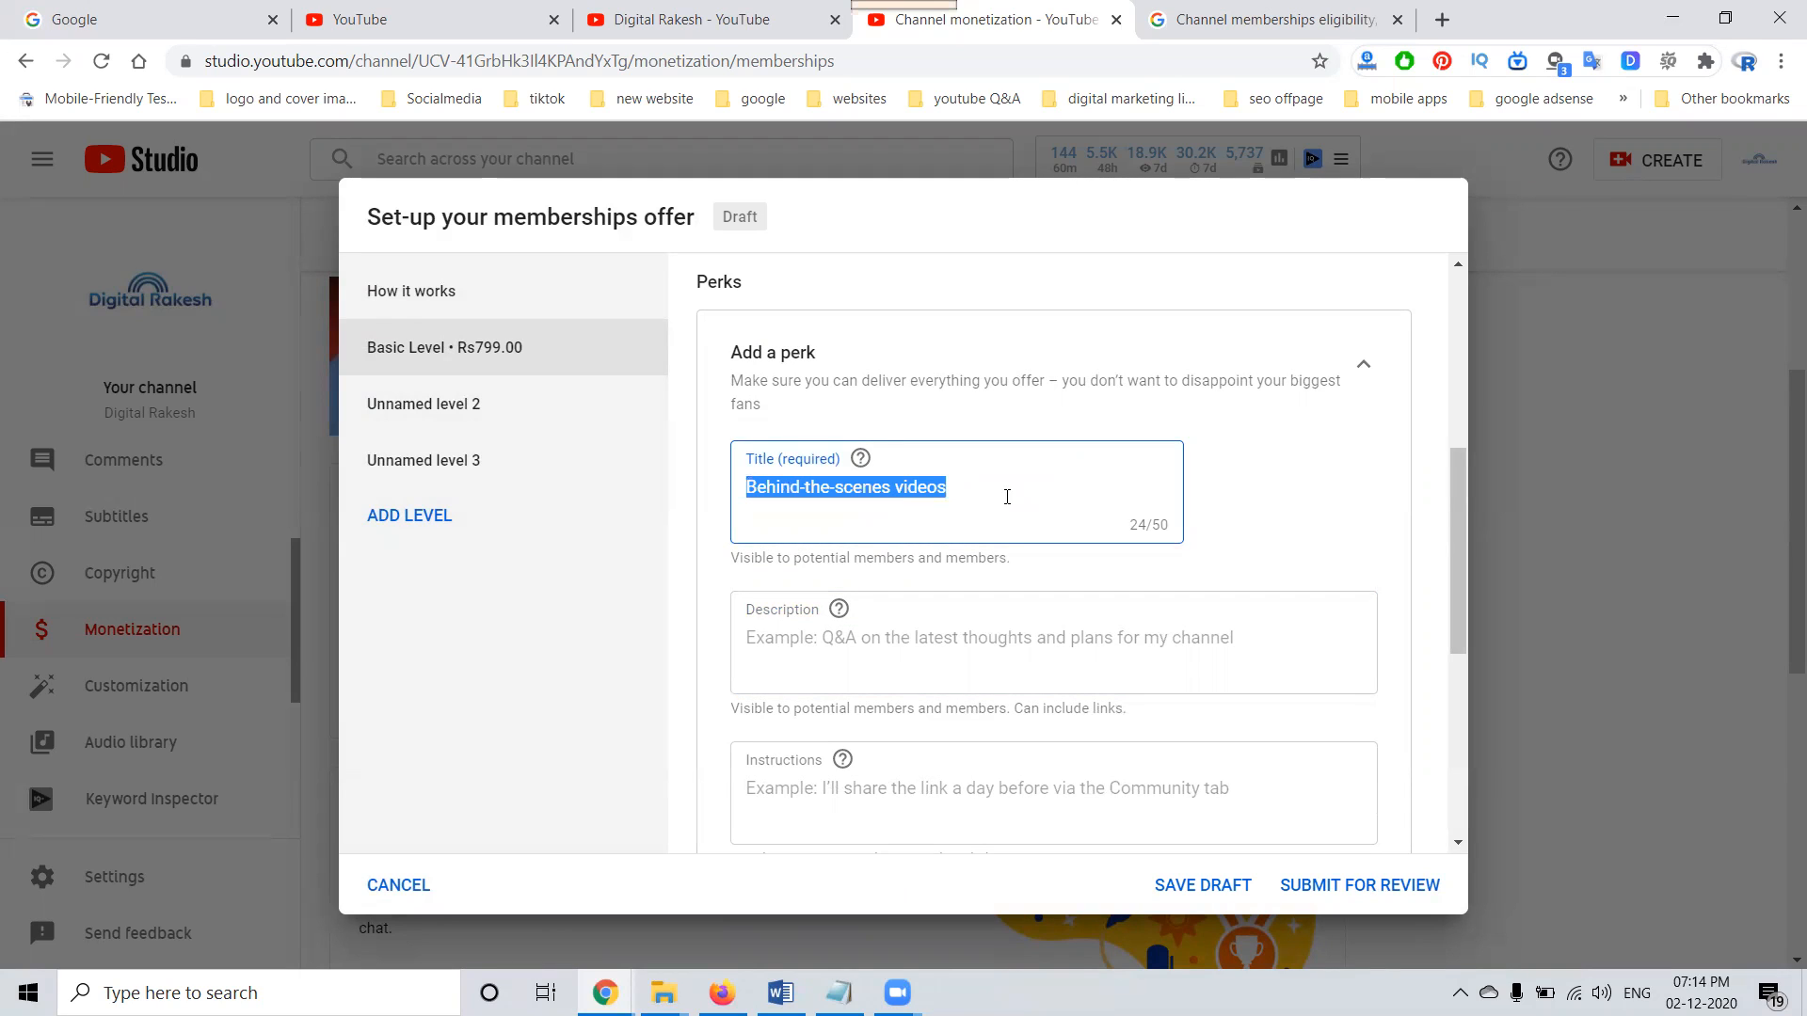
click(896, 643)
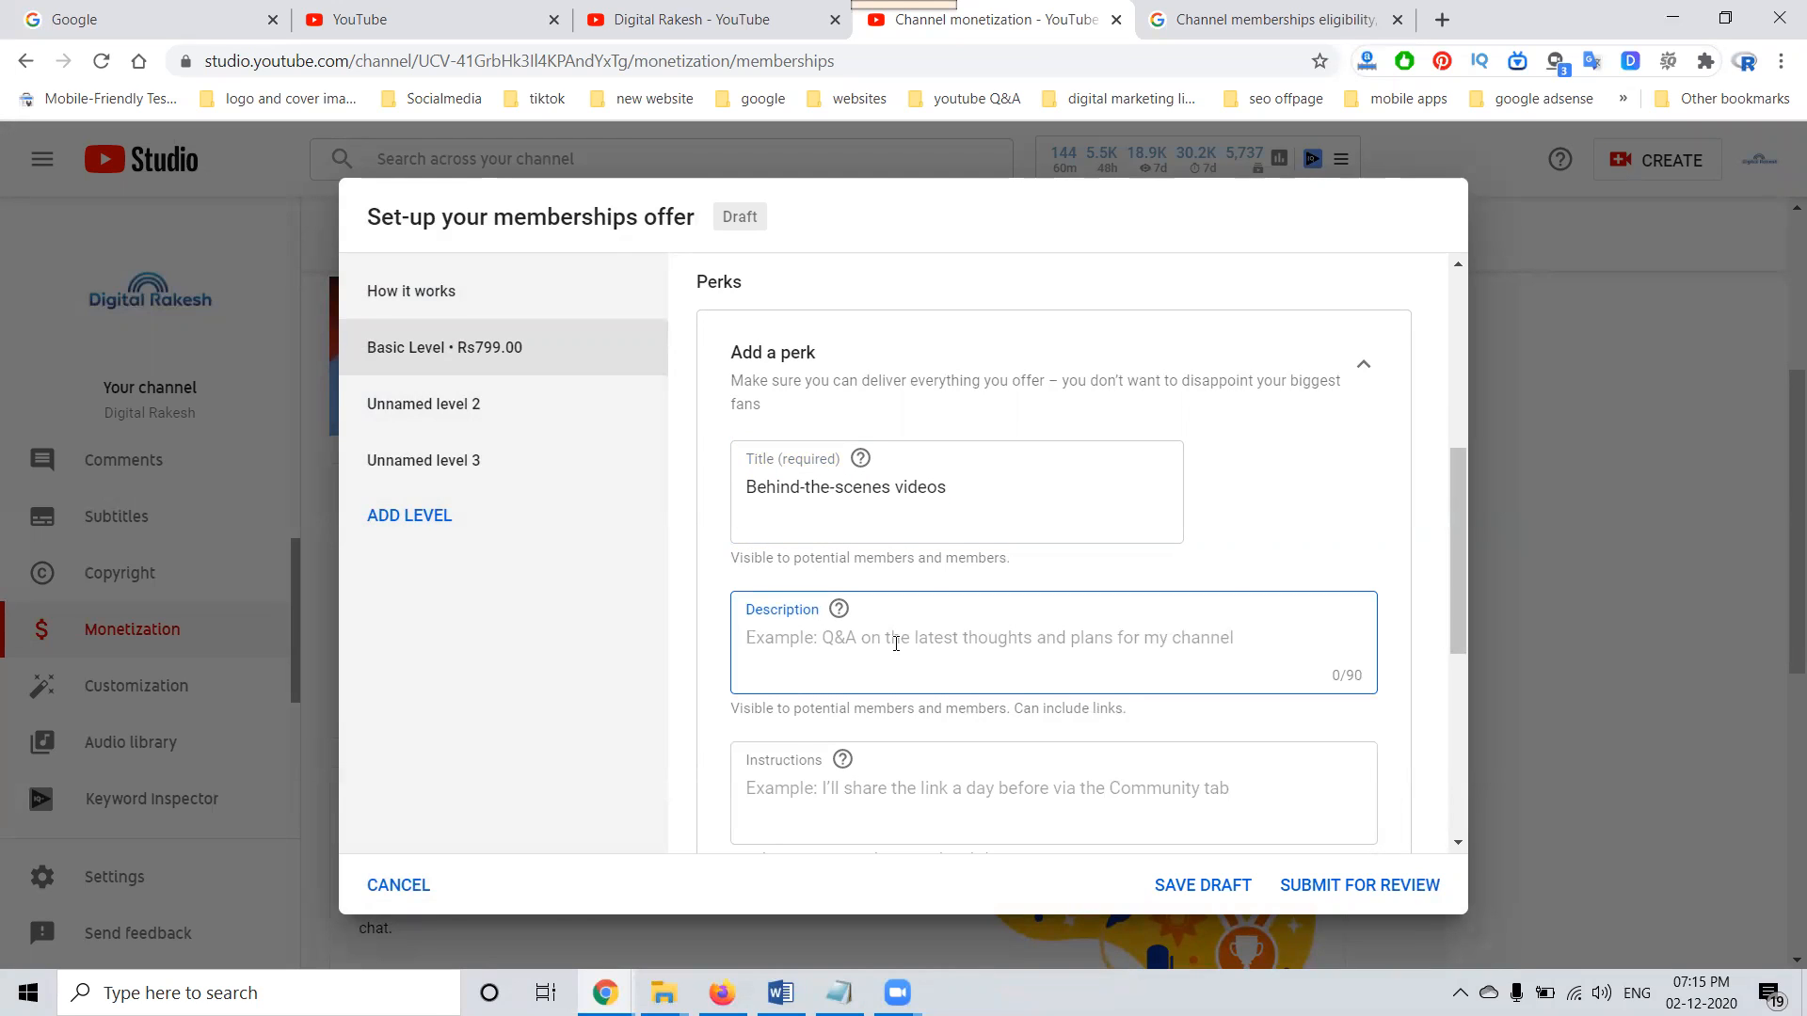
text(Digital Markering )
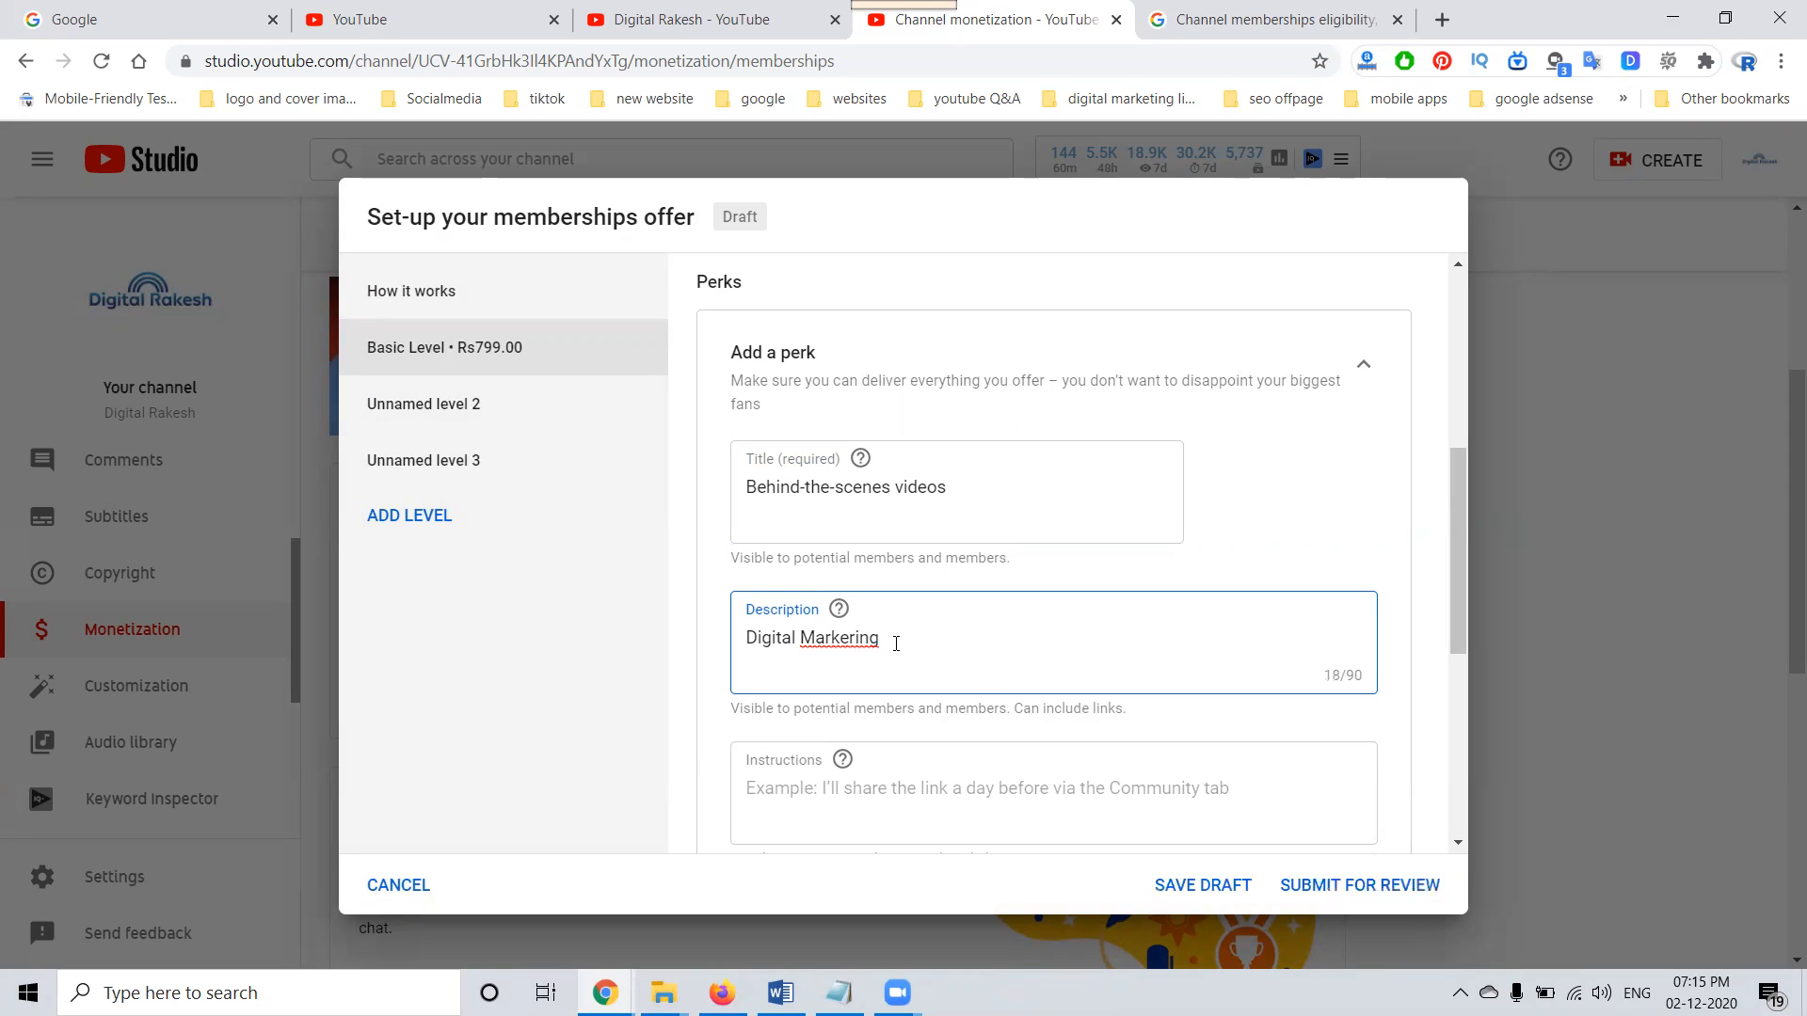
text(Question A)
key(BackSpace)
text(And)
key(BackSpace)
key(BackSpace)
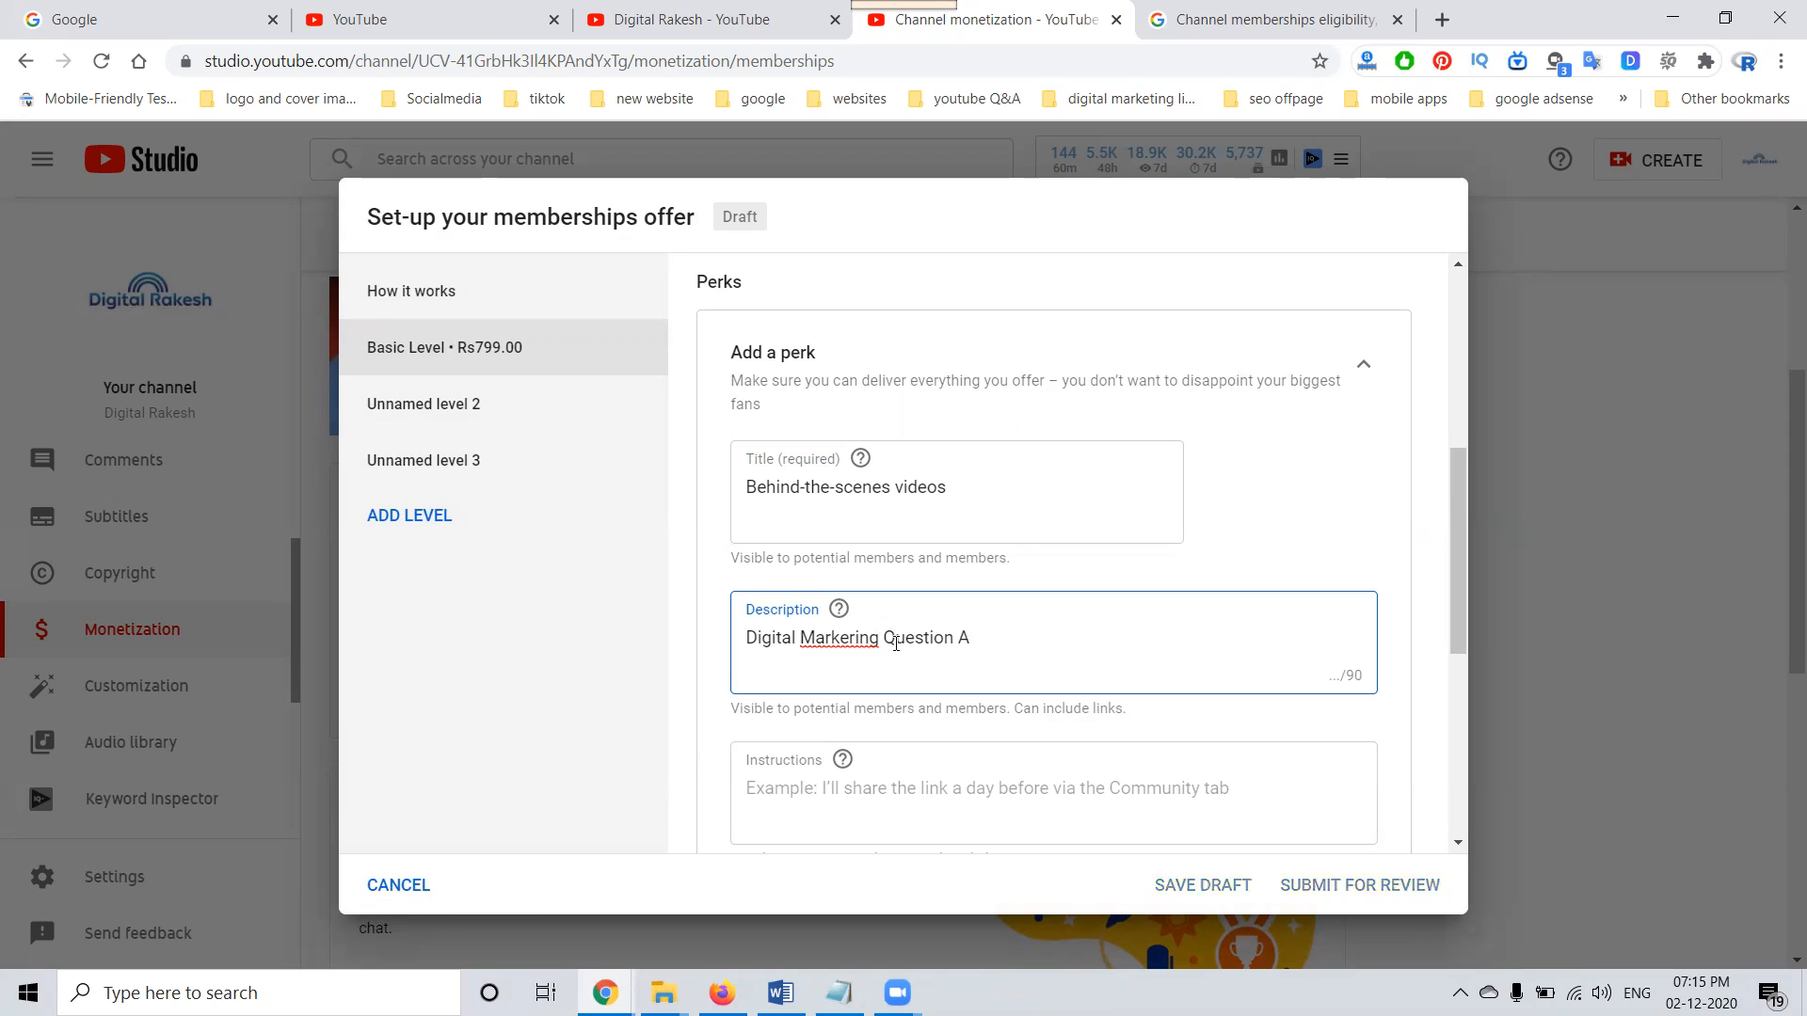
text(s)
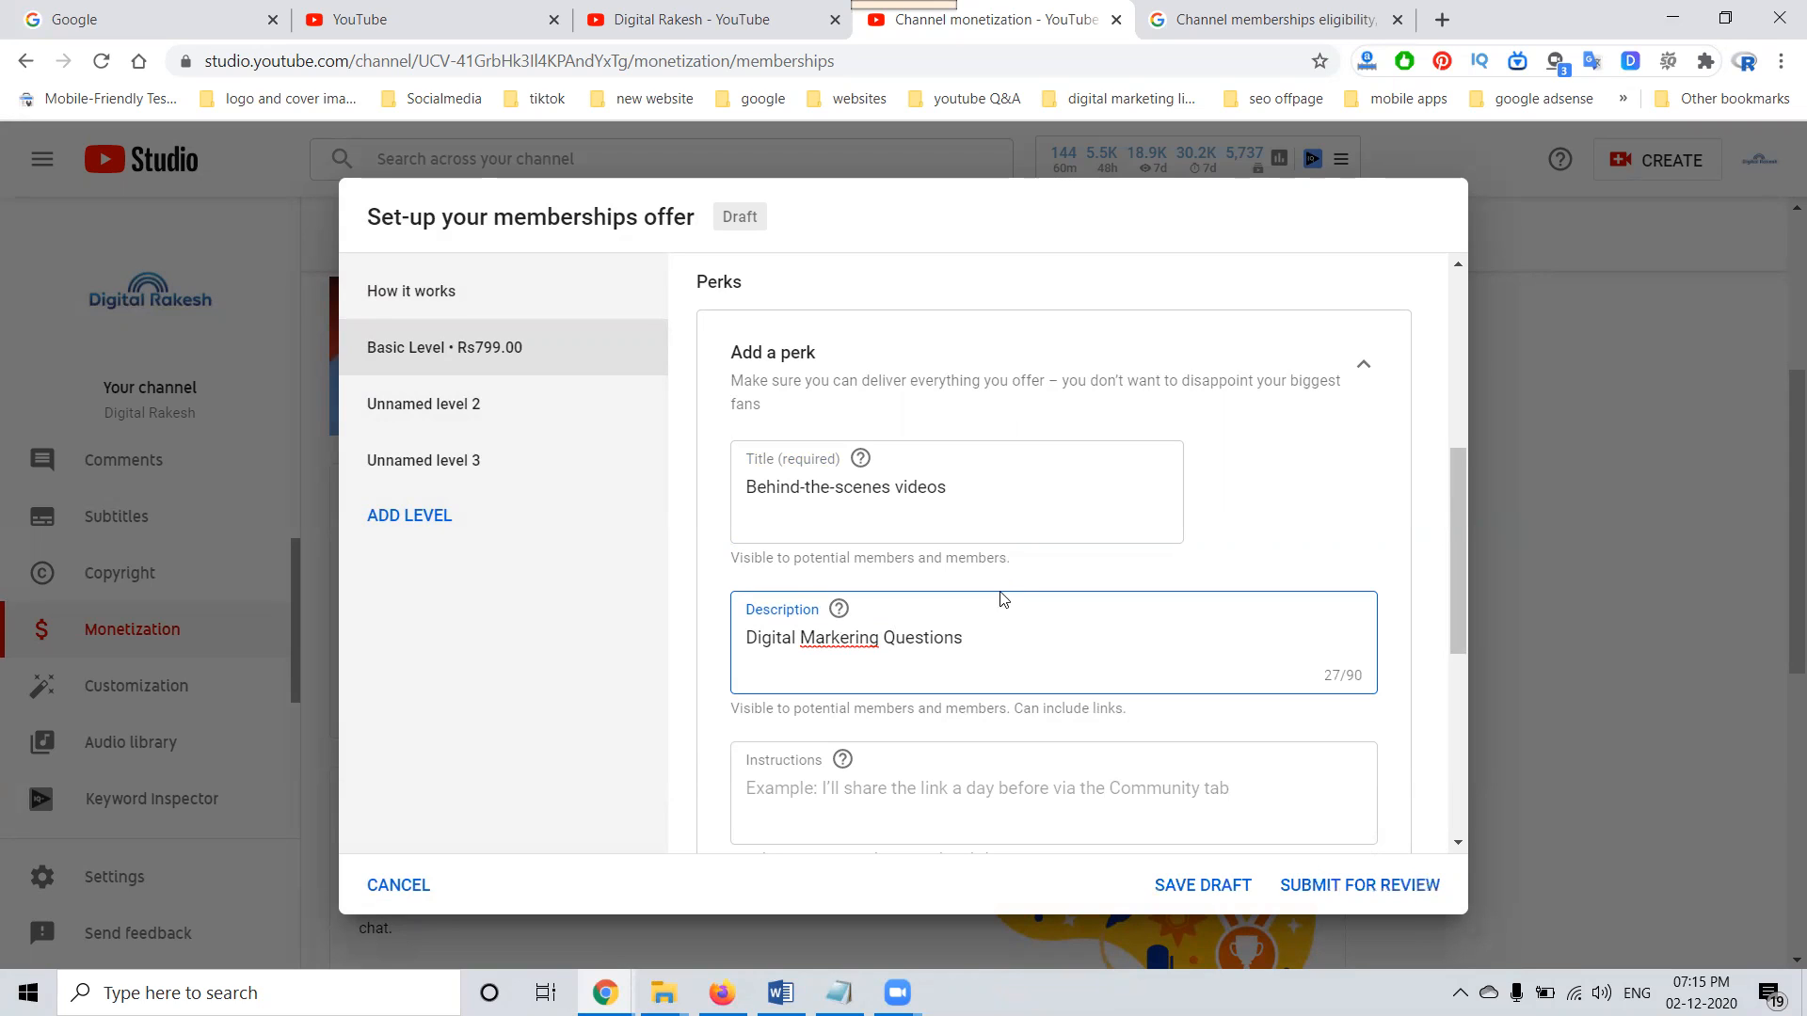
Enter "Will Share Through Community Tab" as the instructions of the behind-the-scenes perk.
scroll(1012, 603, down, 2)
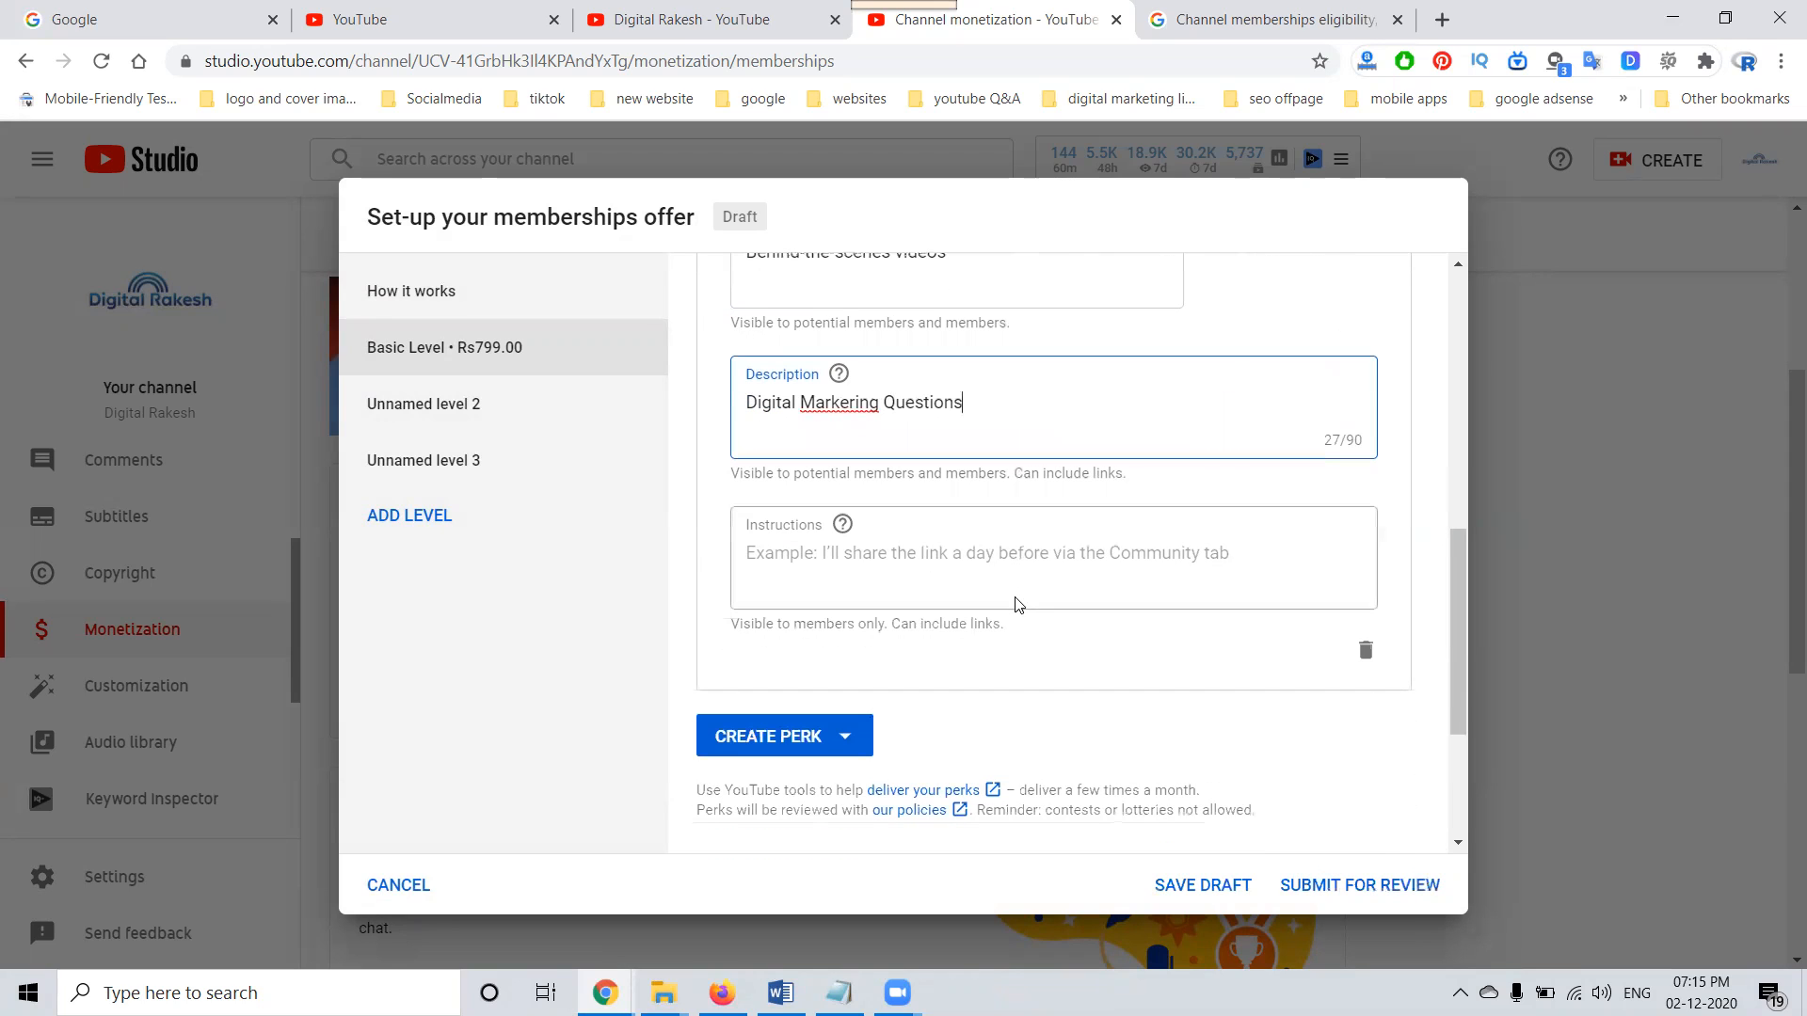
click(885, 557)
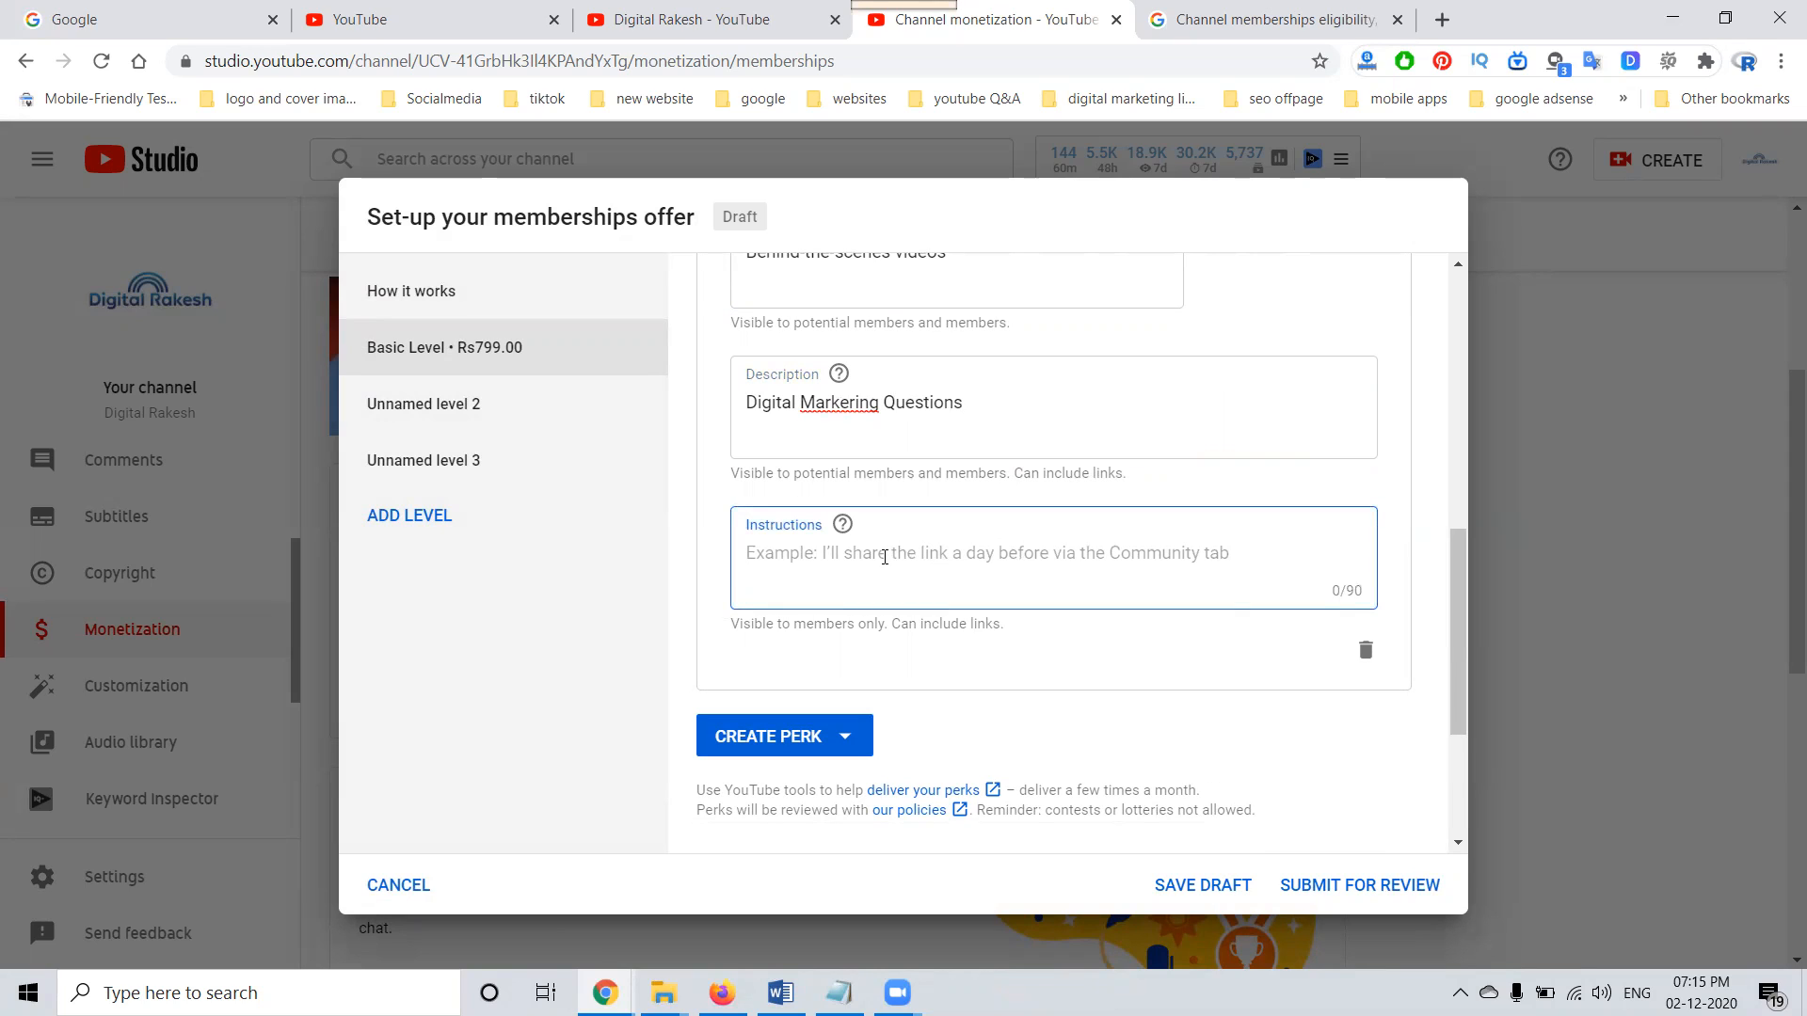
text(W)
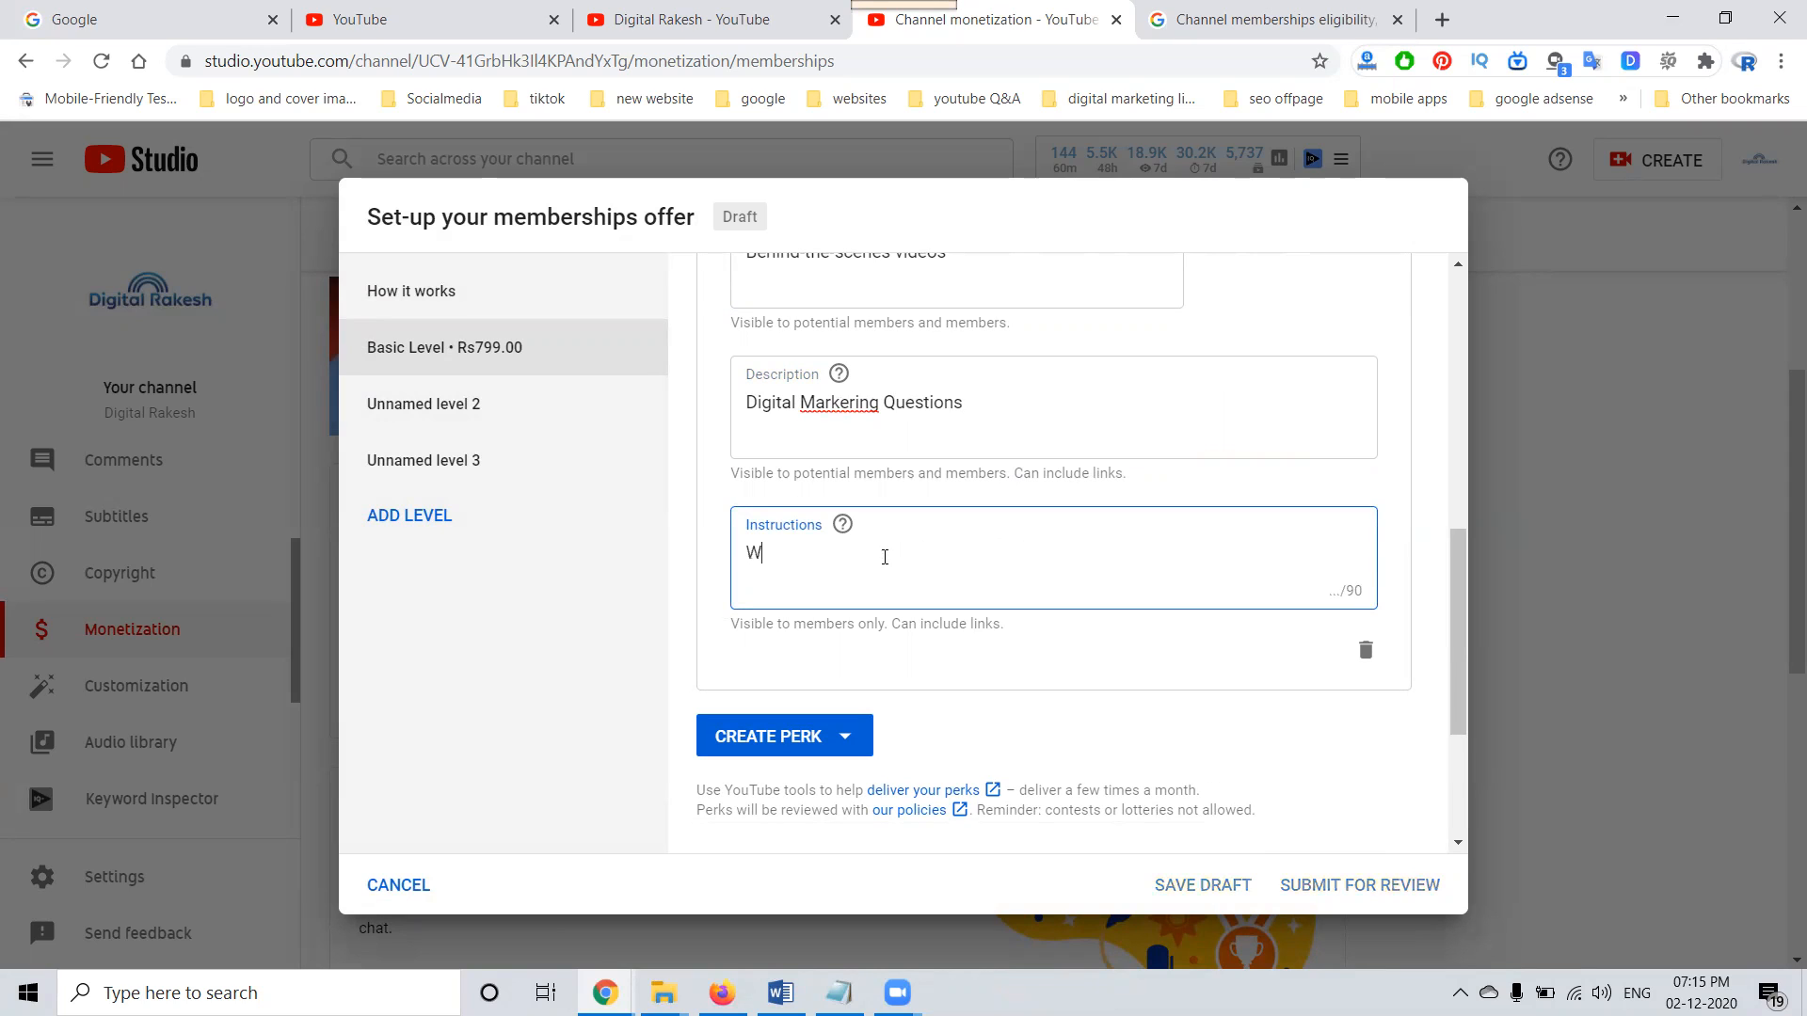
text(ill Share Through Comunity Tab)
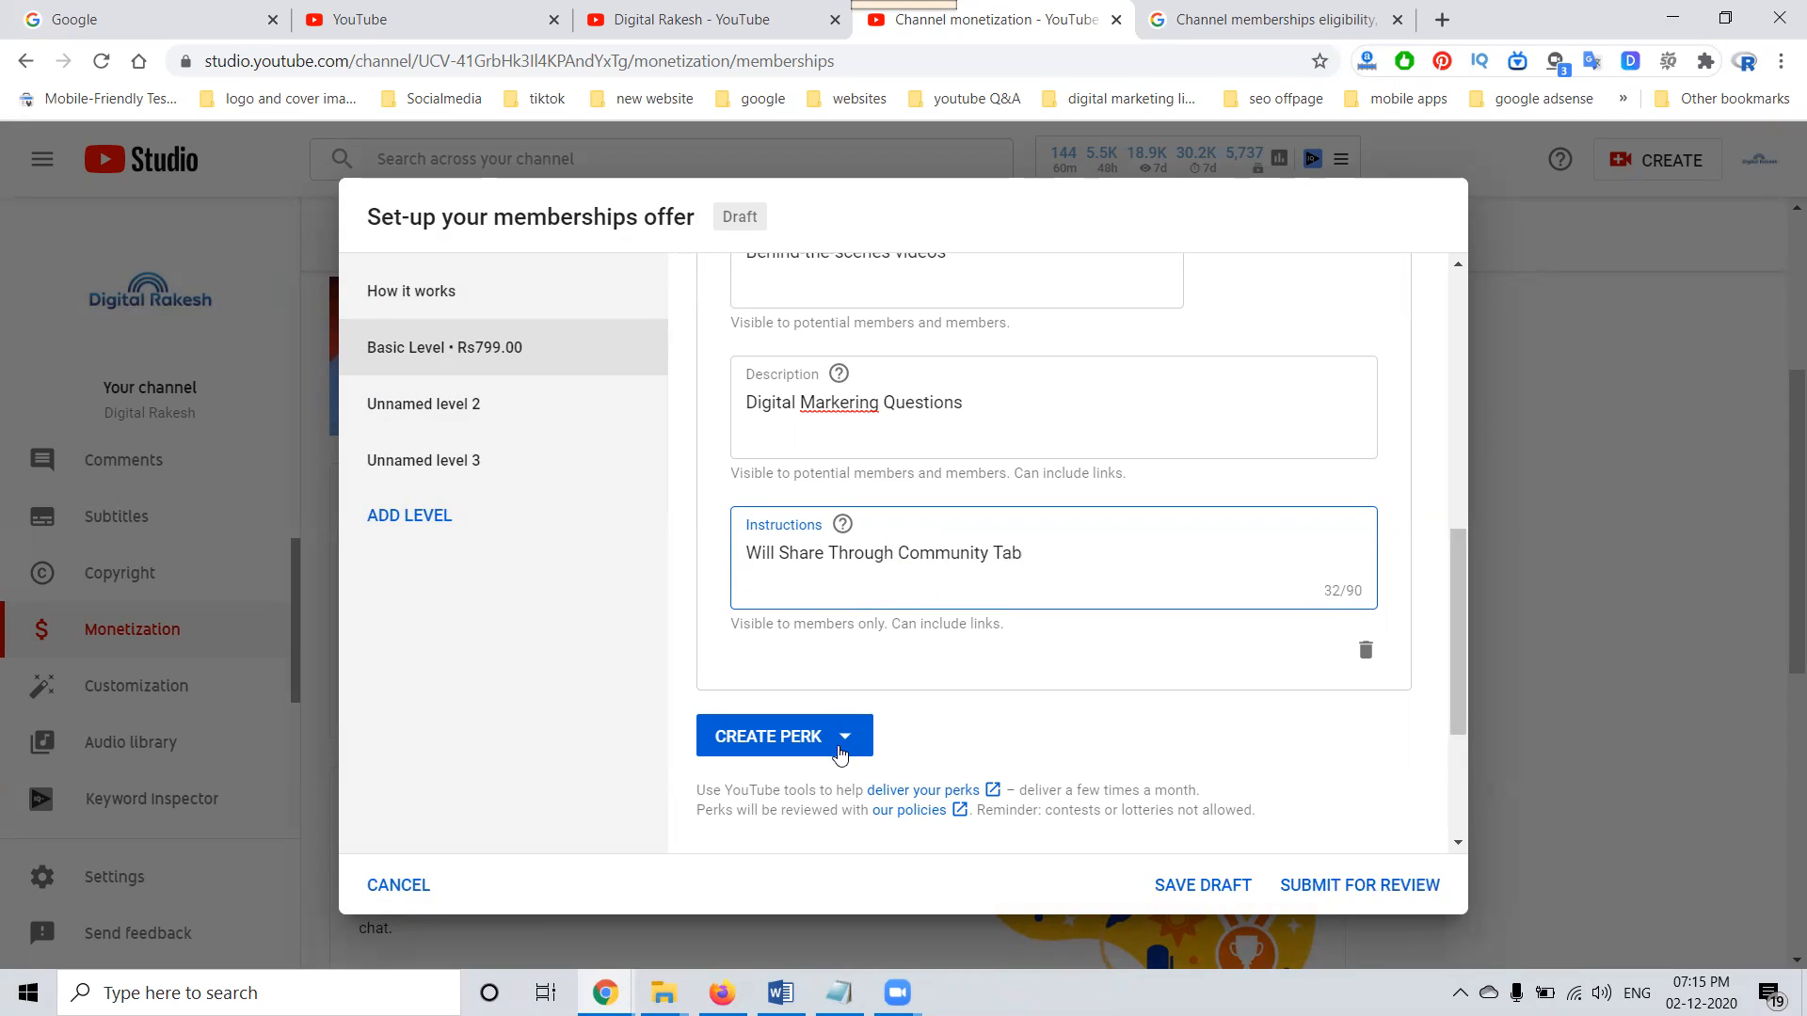
Add a blank perk of your own to the Basic Level and delete the behind-the-scenes videos perk.
click(840, 749)
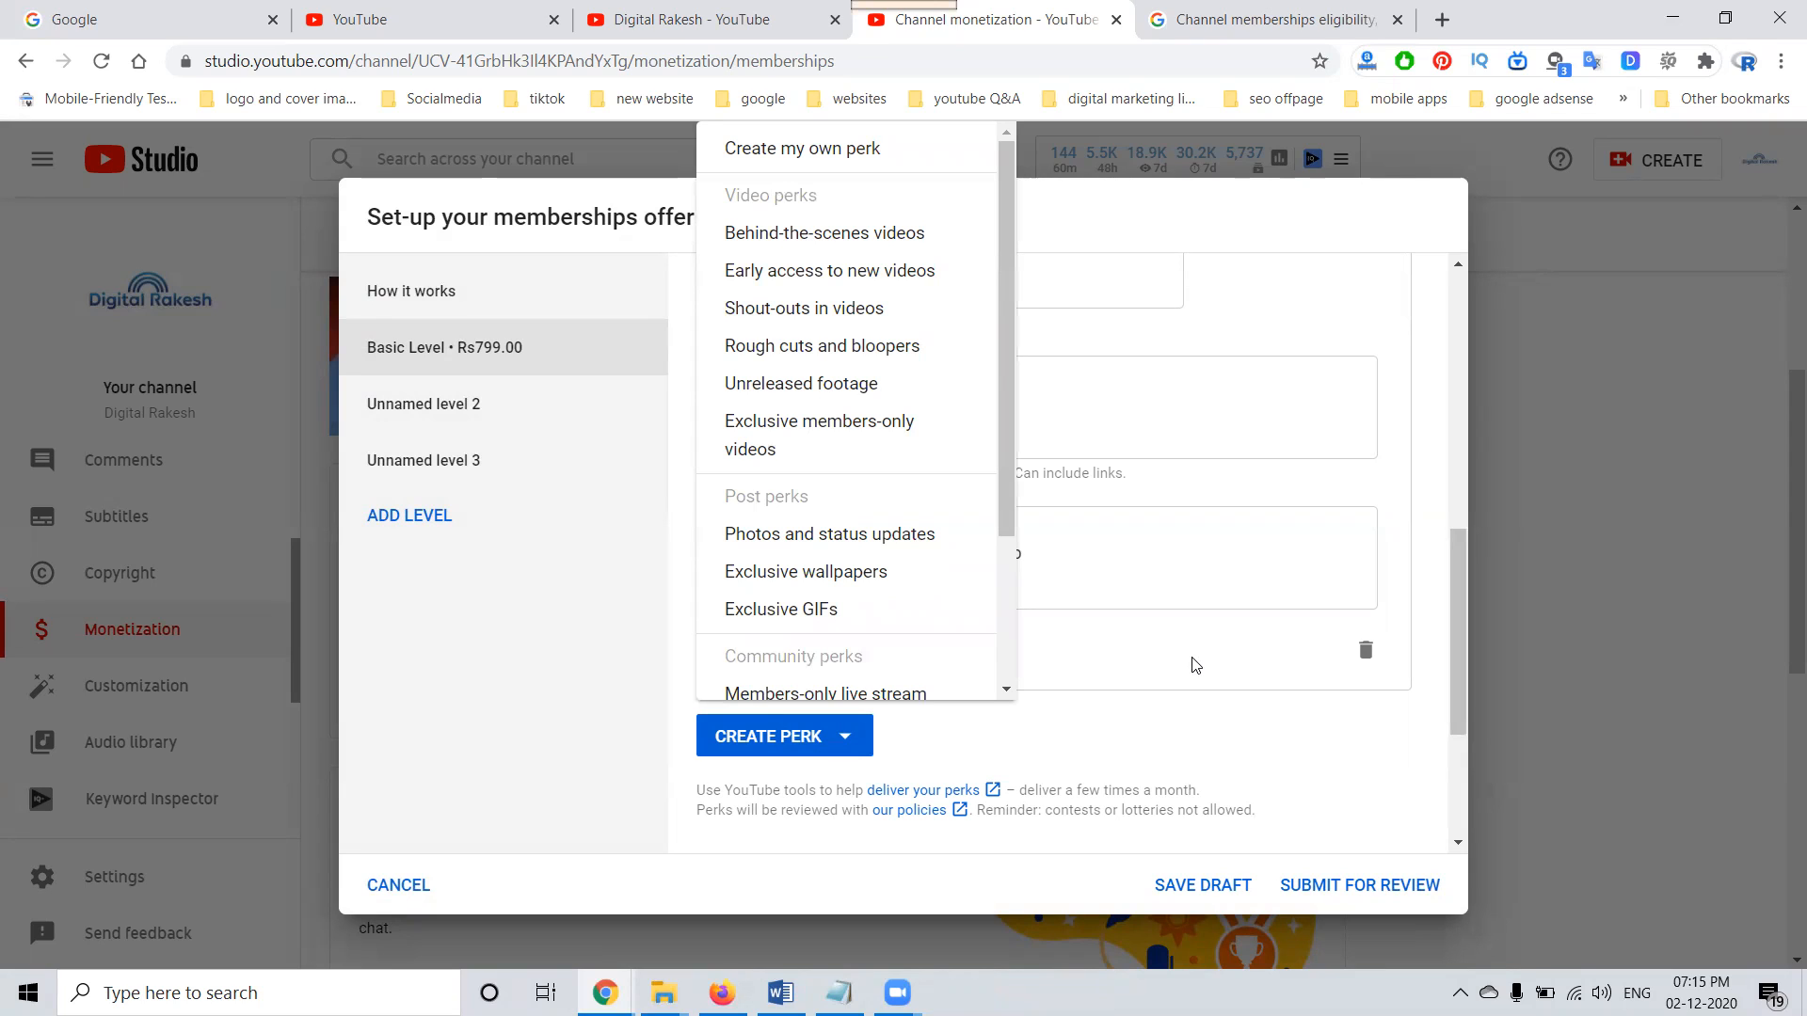
click(800, 151)
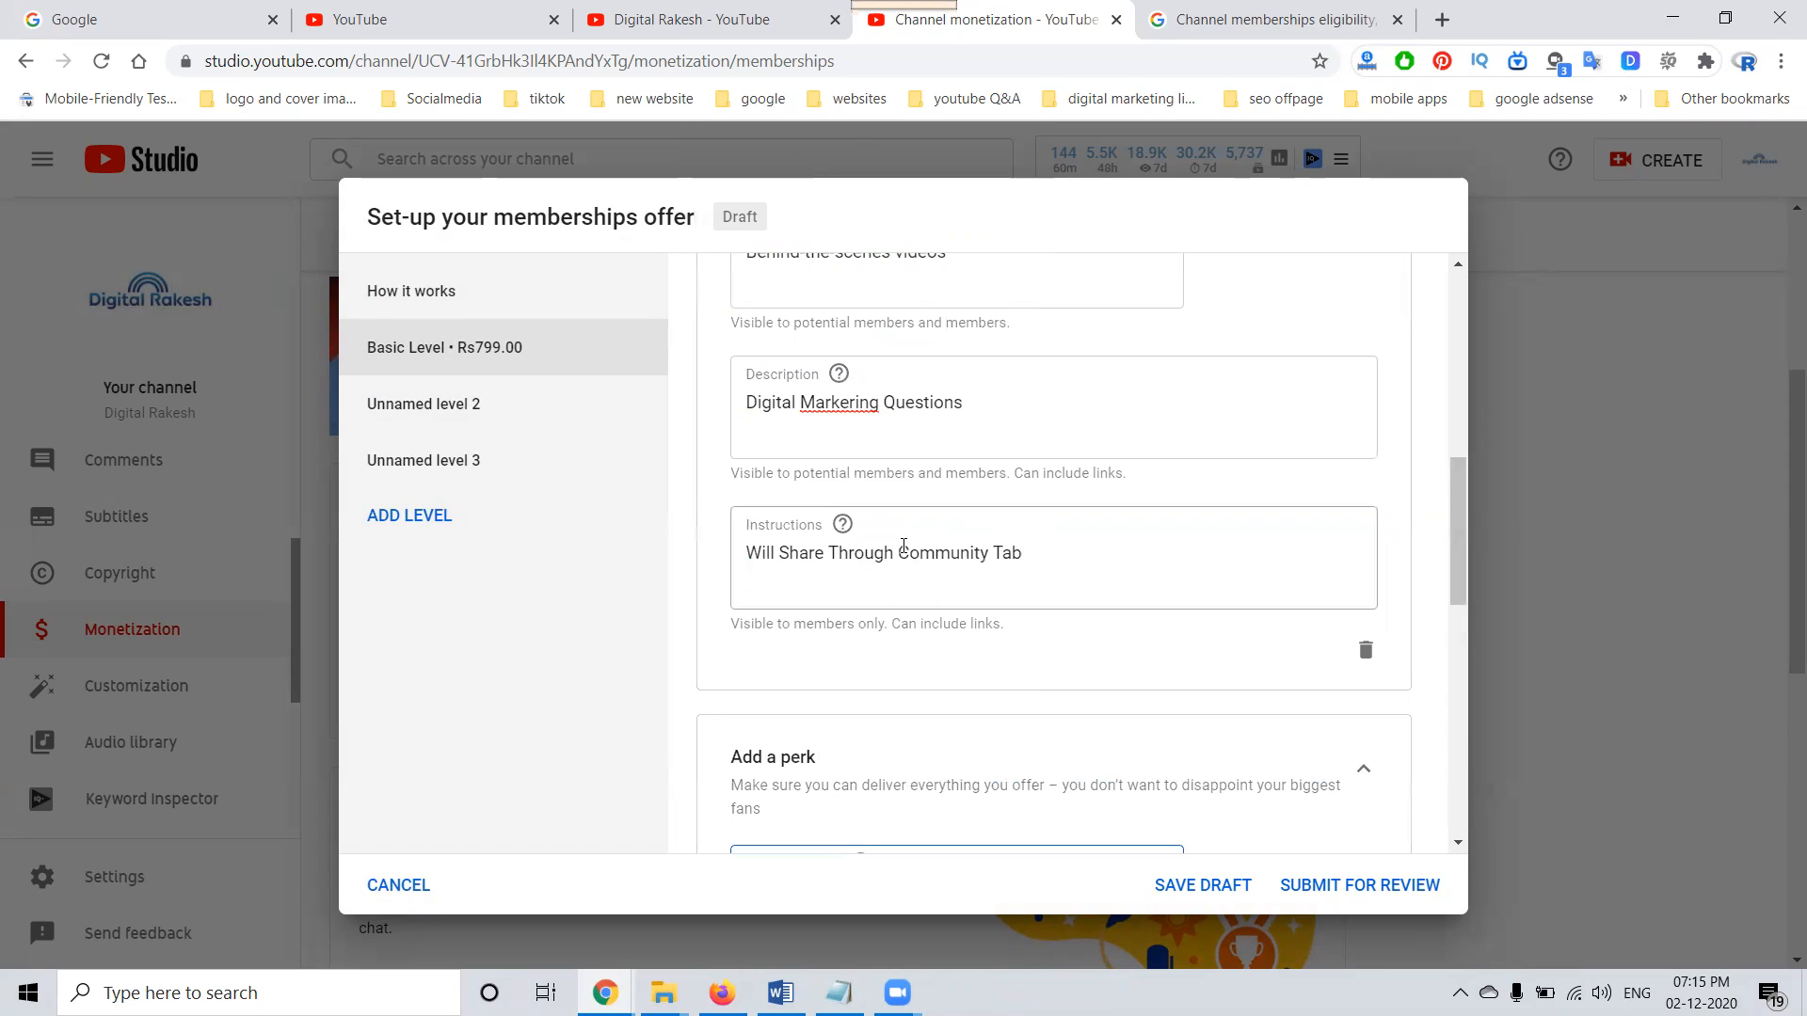
scroll(884, 635, down, 2)
click(1364, 414)
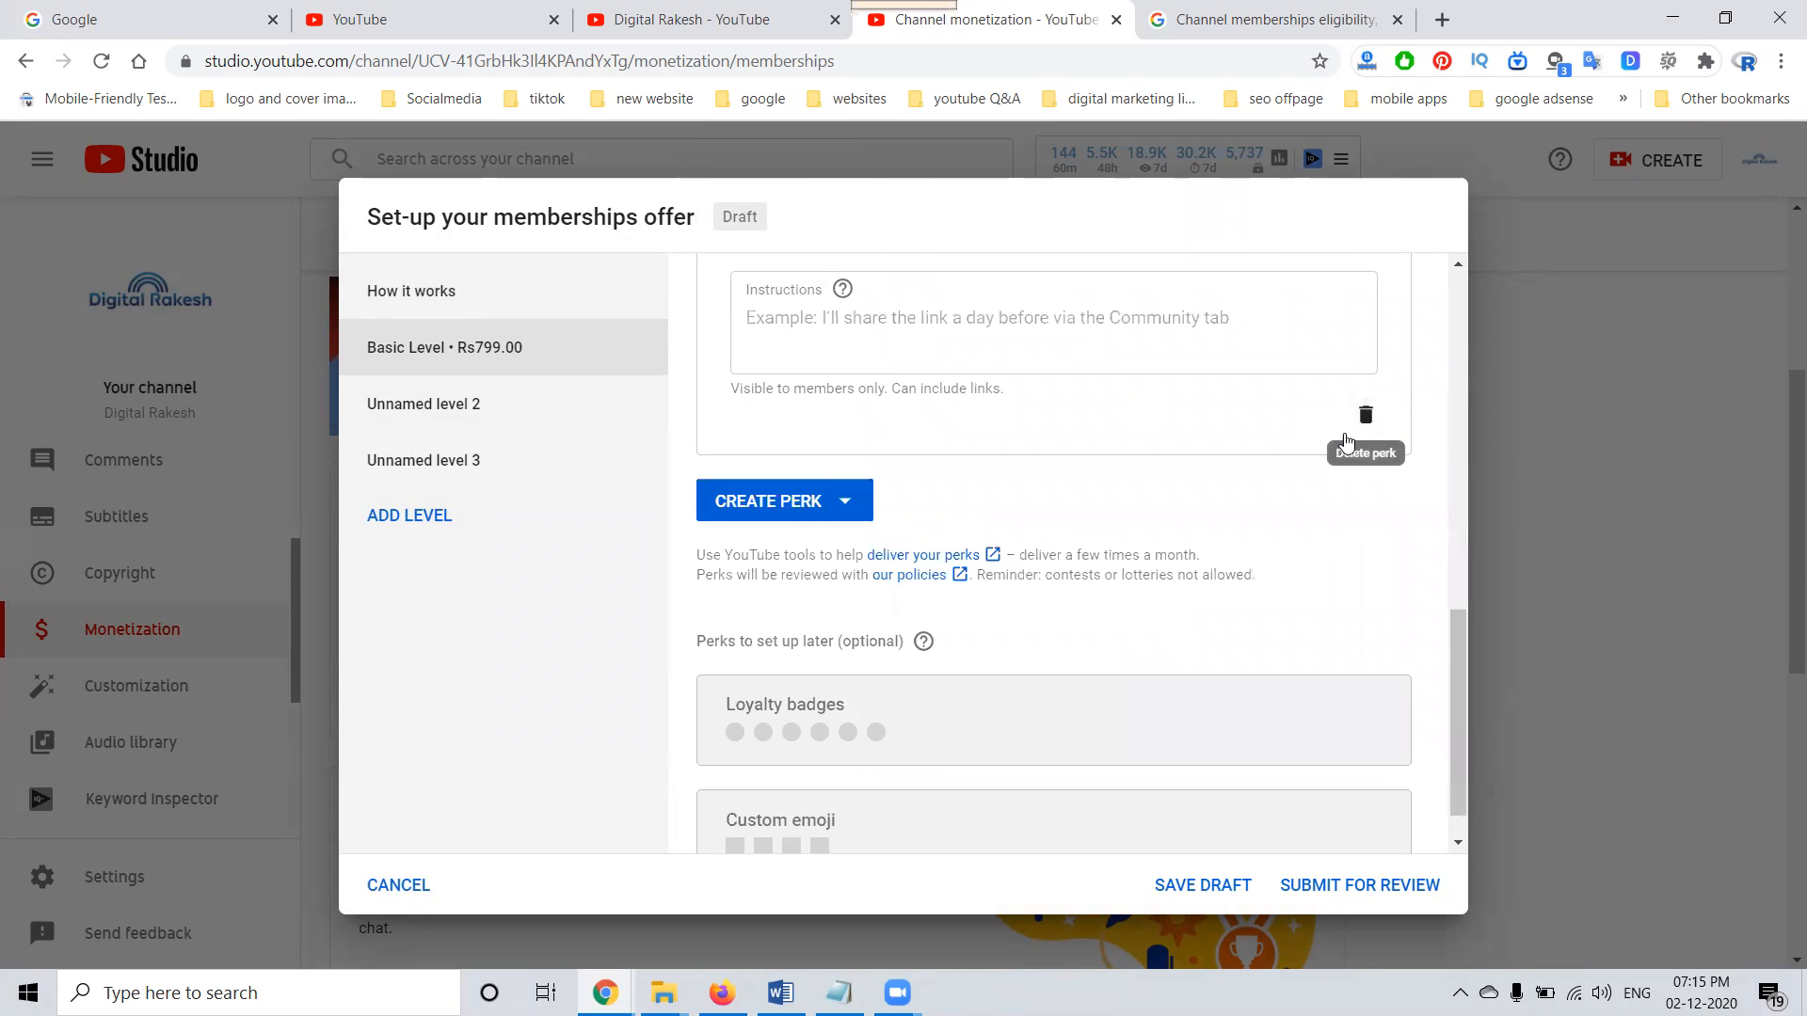
Enter "Learn Digital Marketing And Youtube Special Training" as the title of the custom perk.
scroll(1167, 489, up, 5)
click(848, 443)
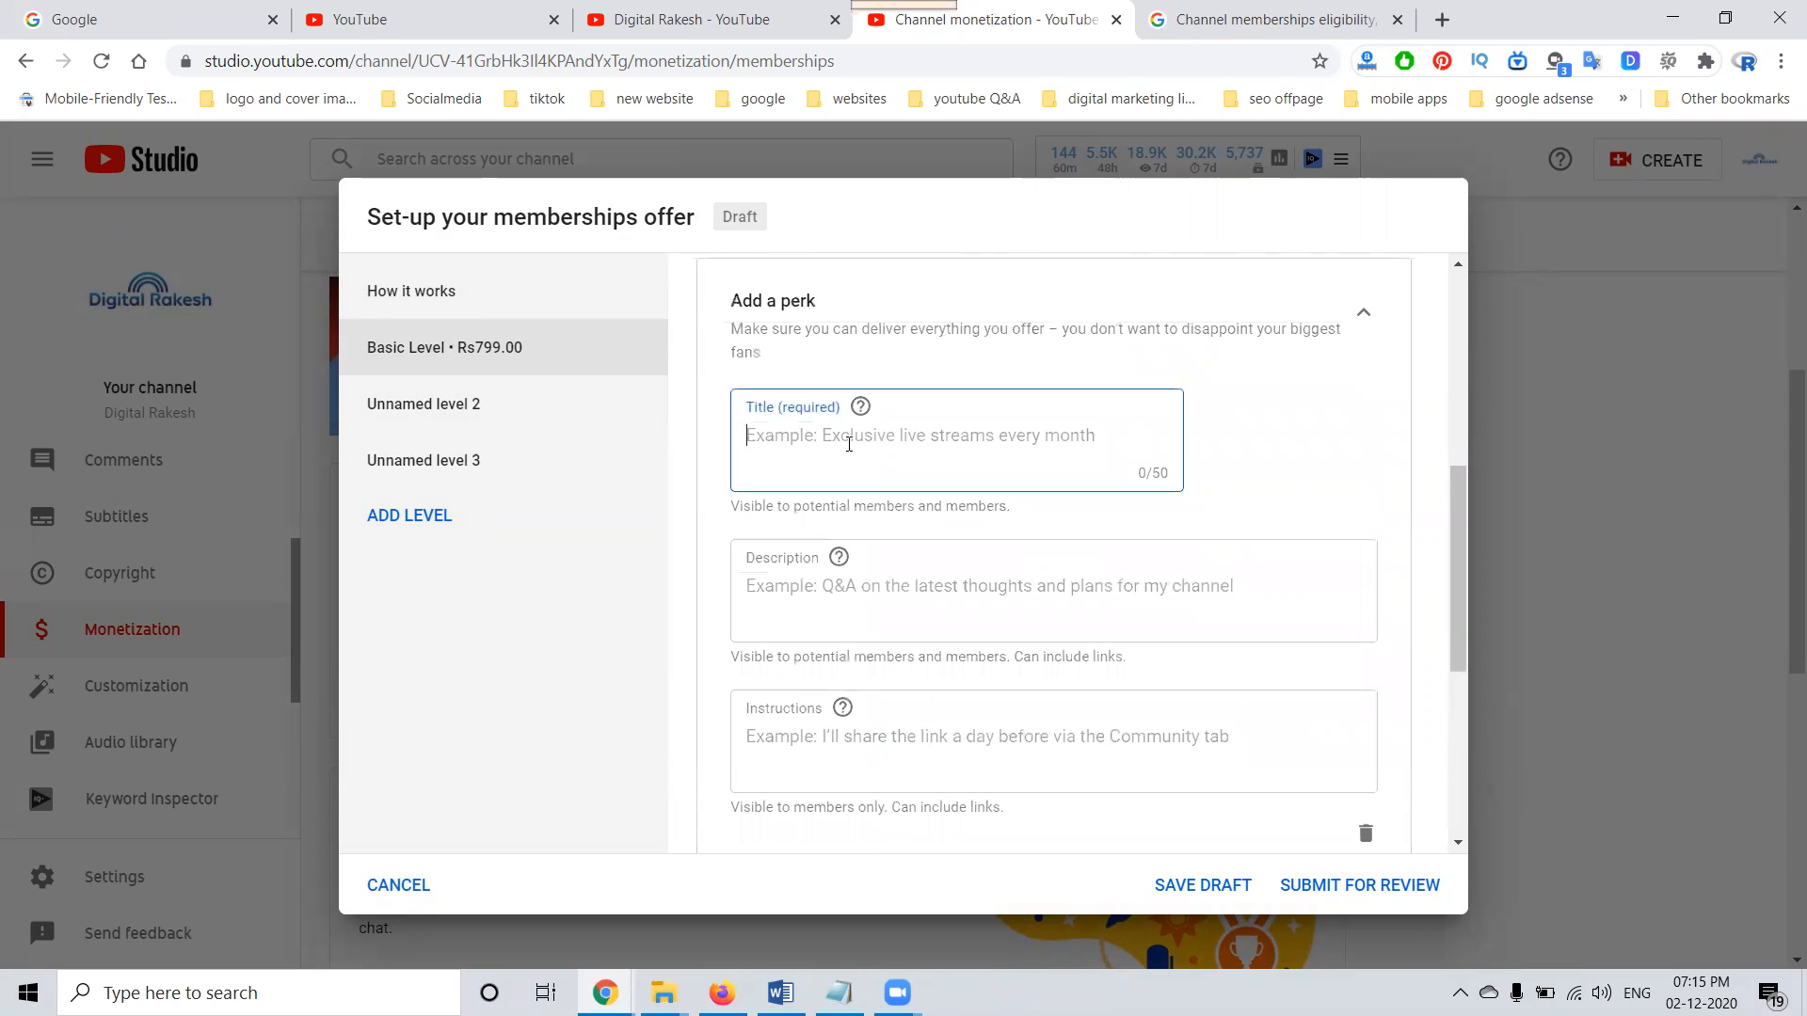
text(Le)
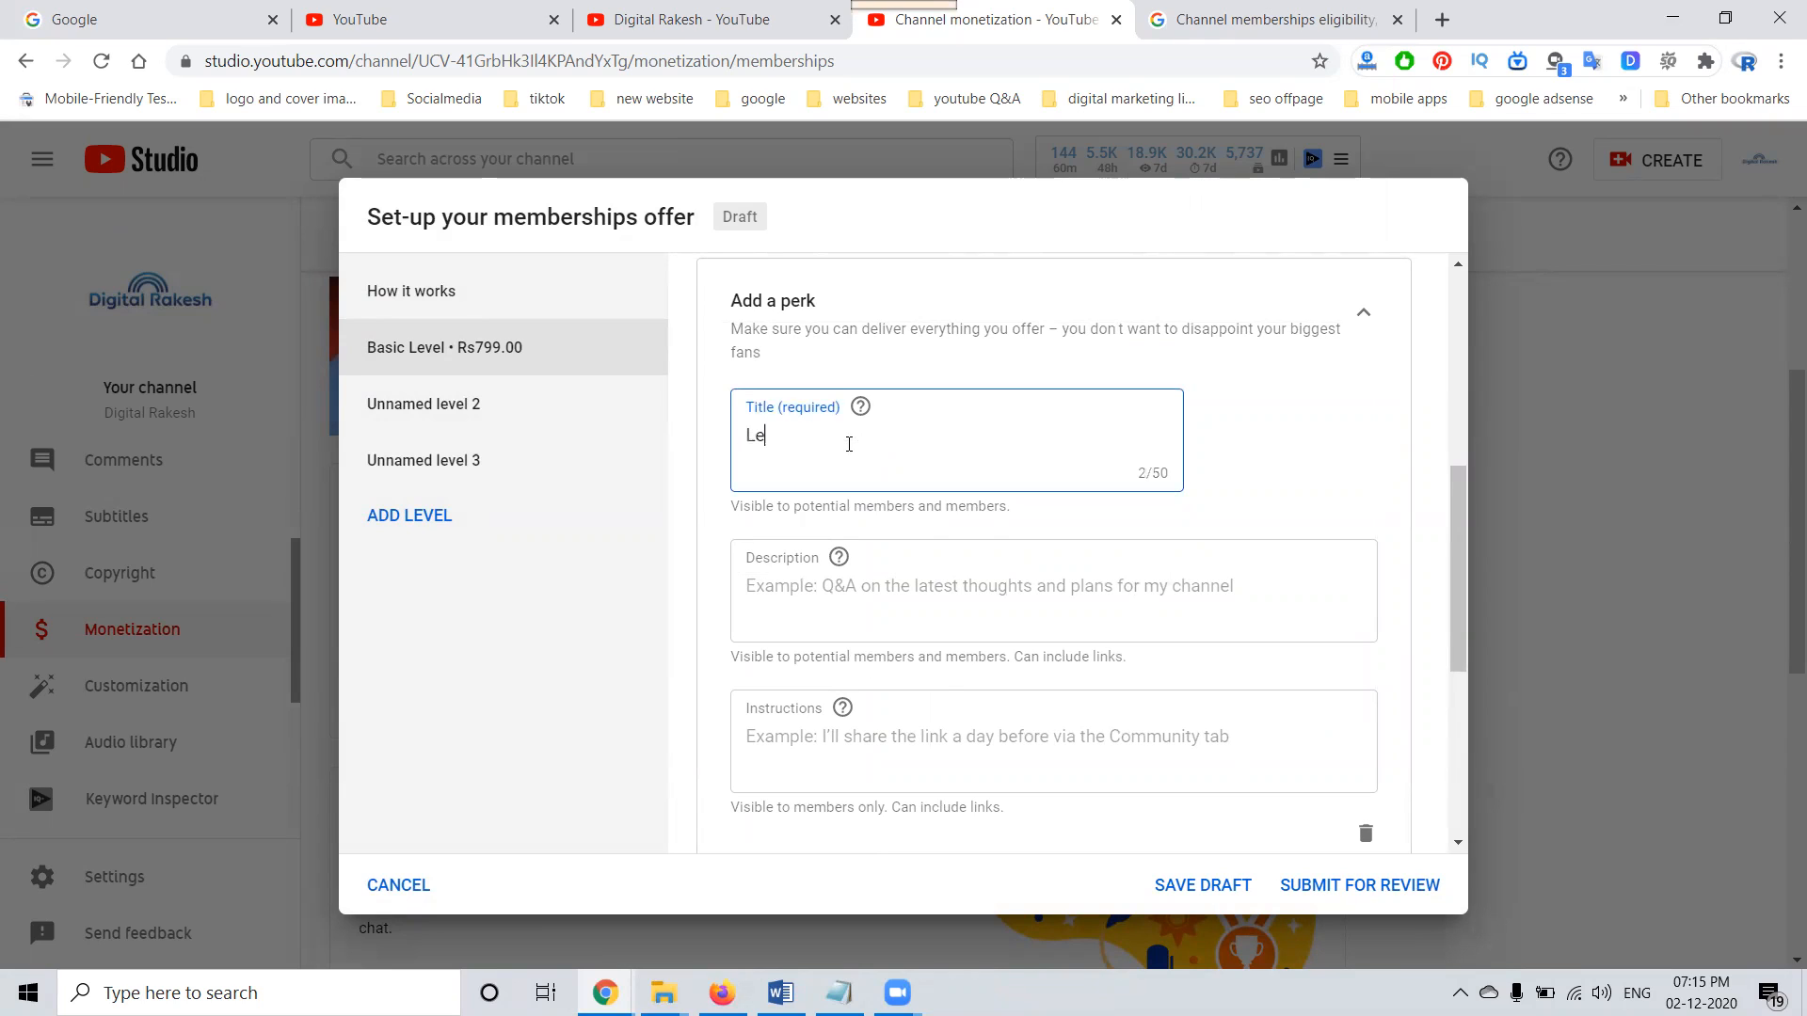
text(arn Digital Marketing And)
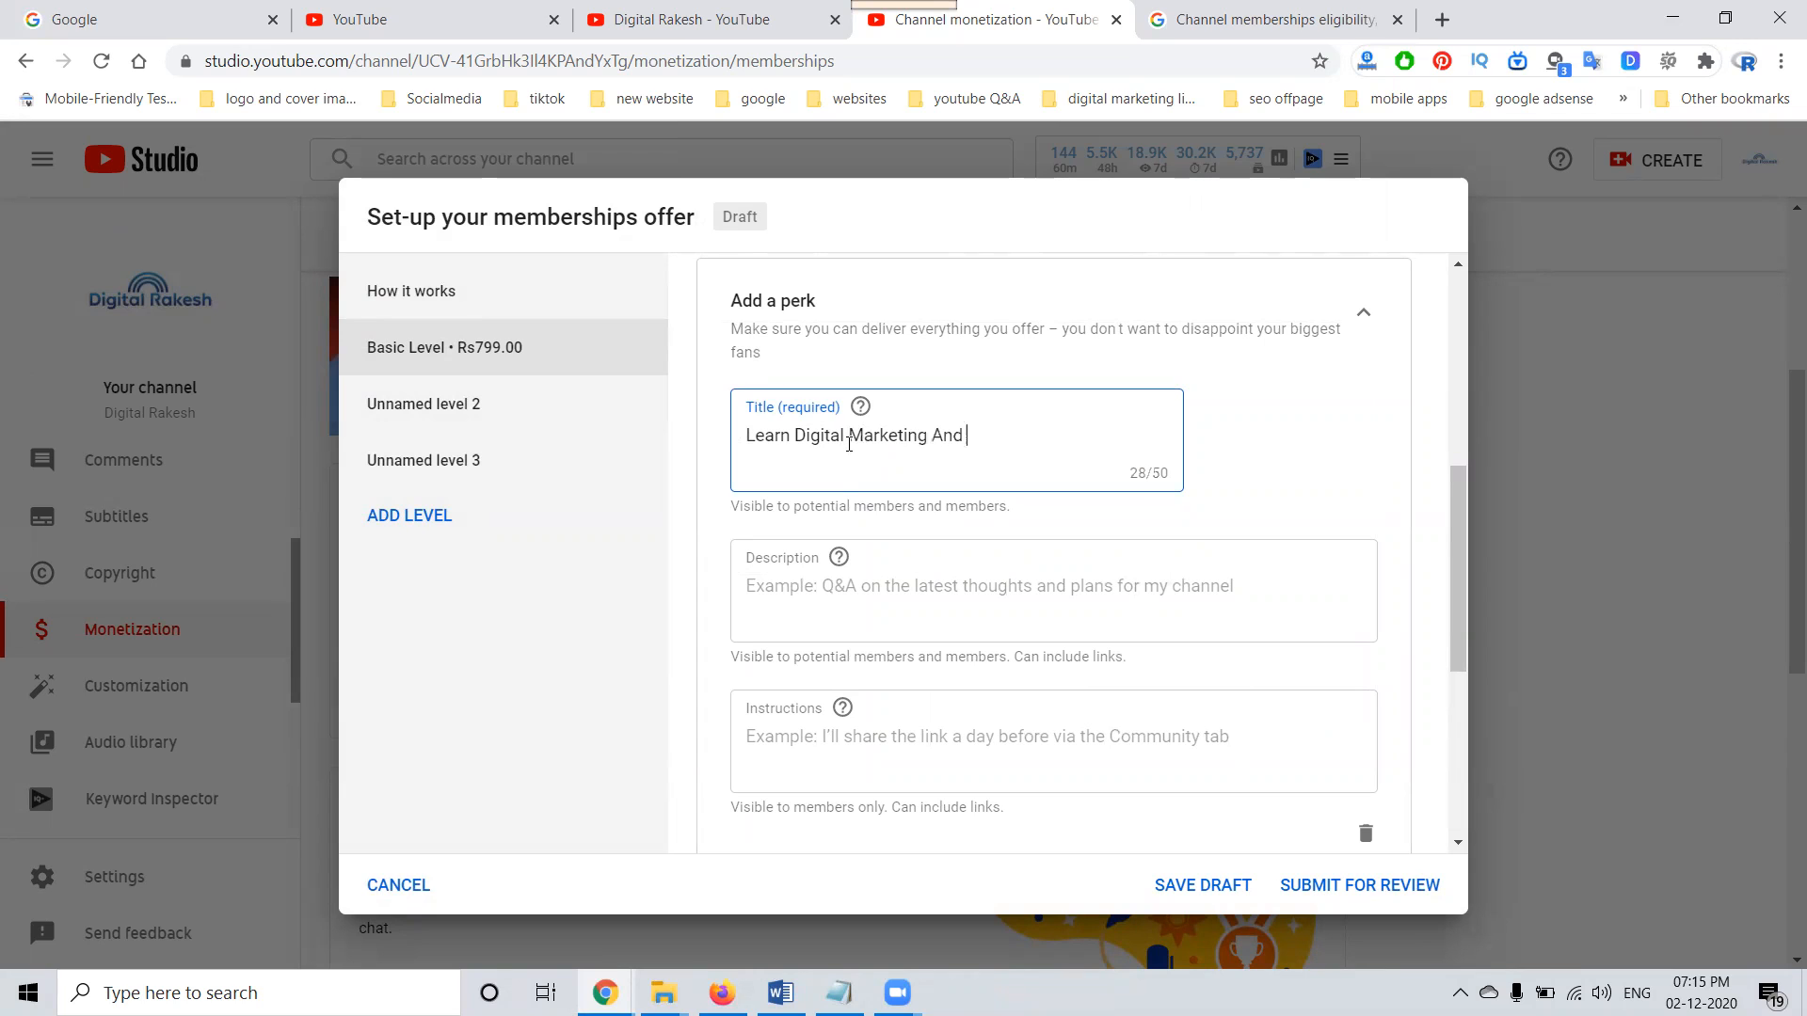
text( Youtube Special Training)
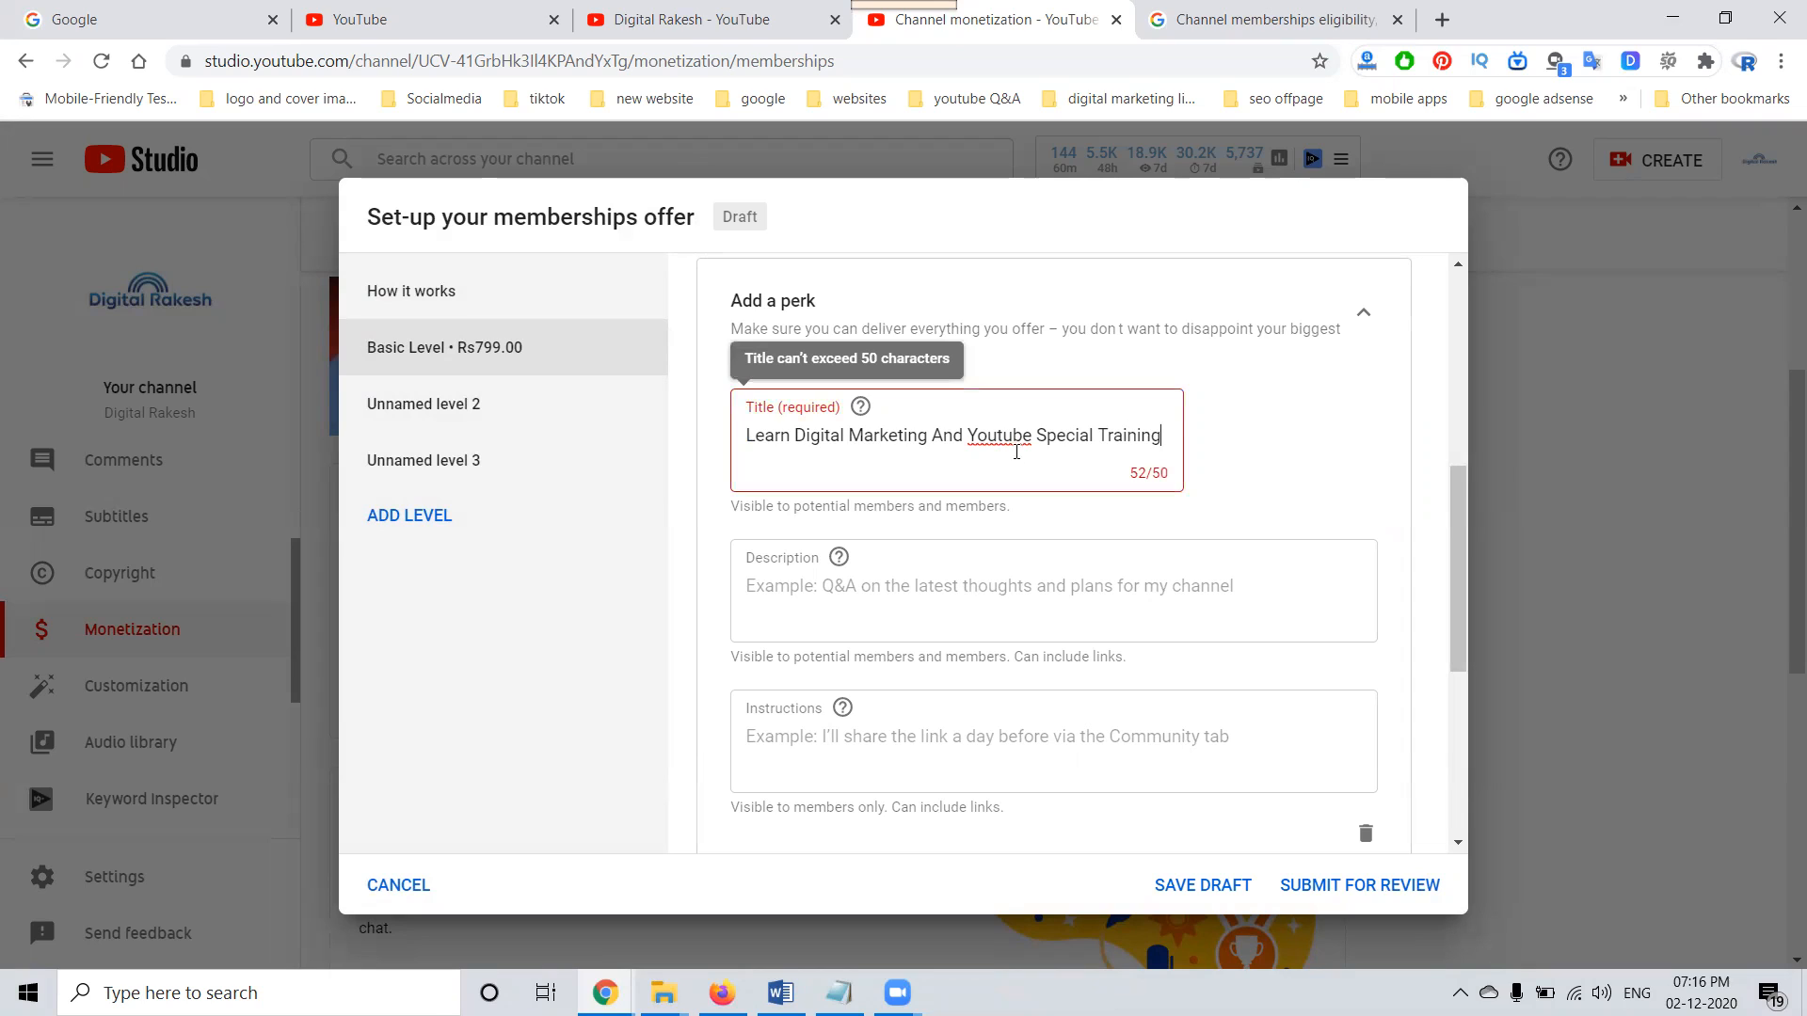
Shorten the custom perk's title by removing "Special" and correct the spelling of "Youtube" to "YouTube".
double_click(1051, 436)
key(BackSpace)
key(Delete)
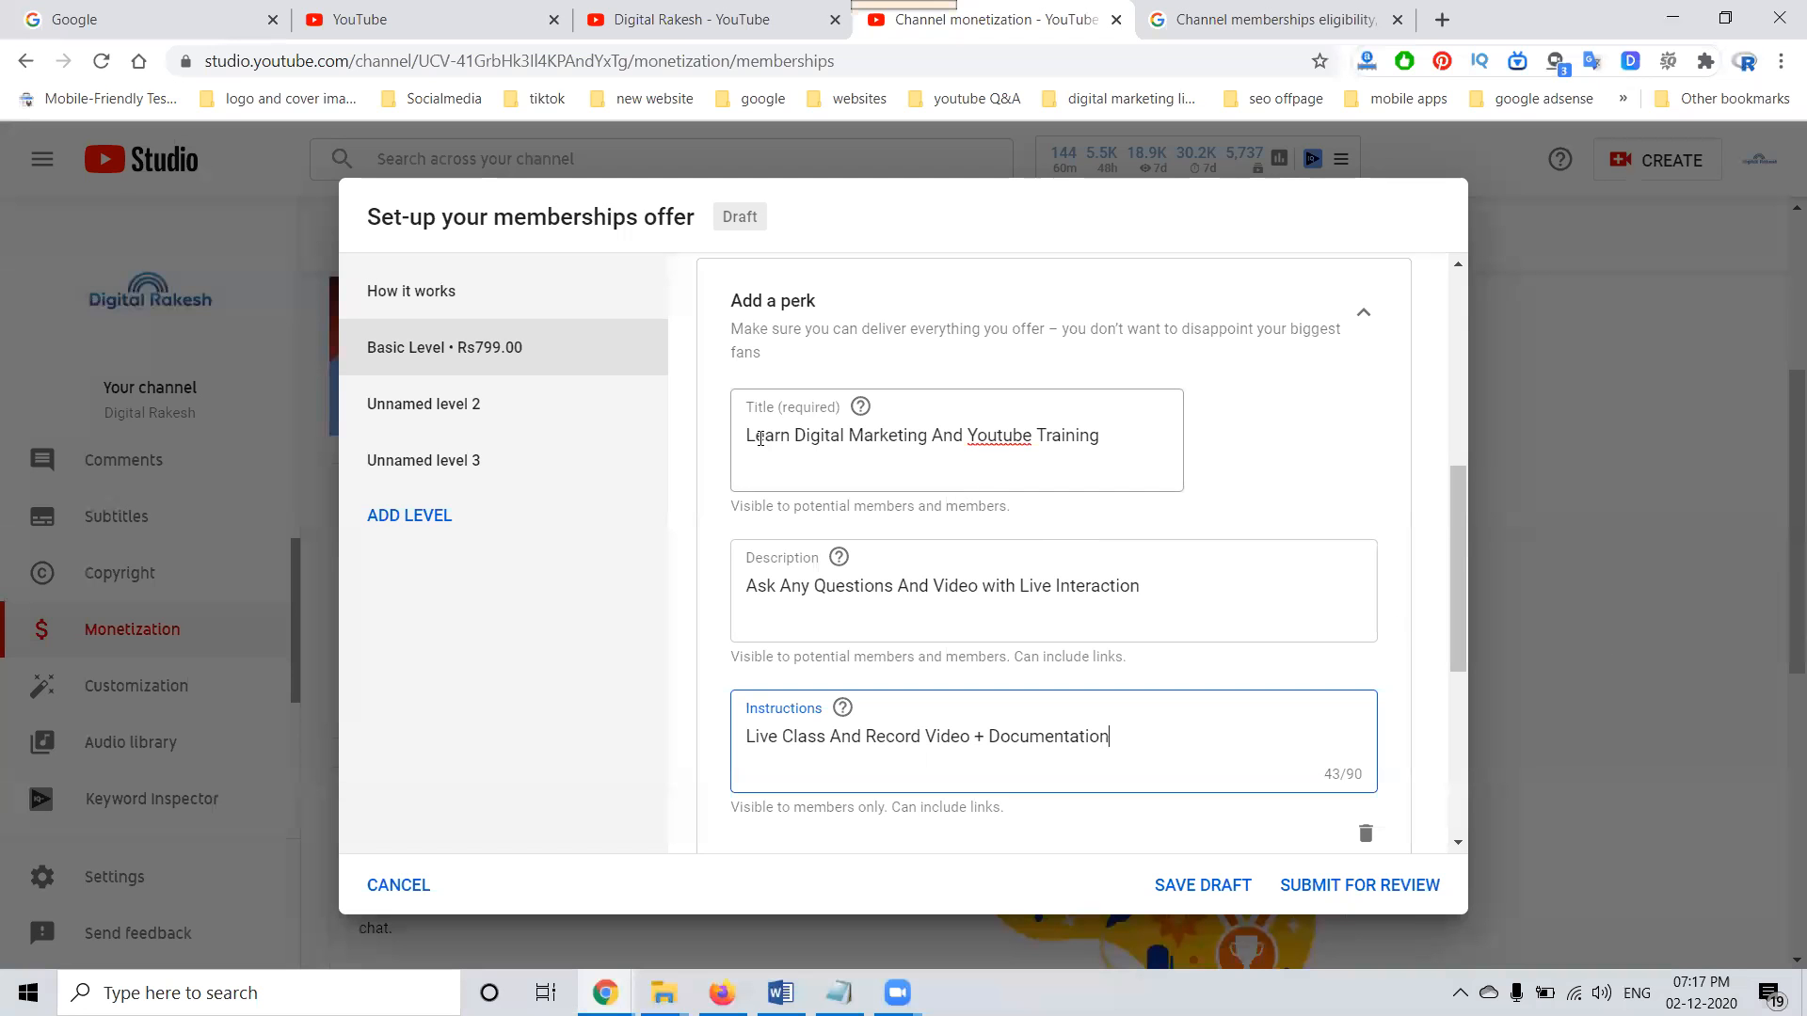
right_click(989, 437)
click(1038, 468)
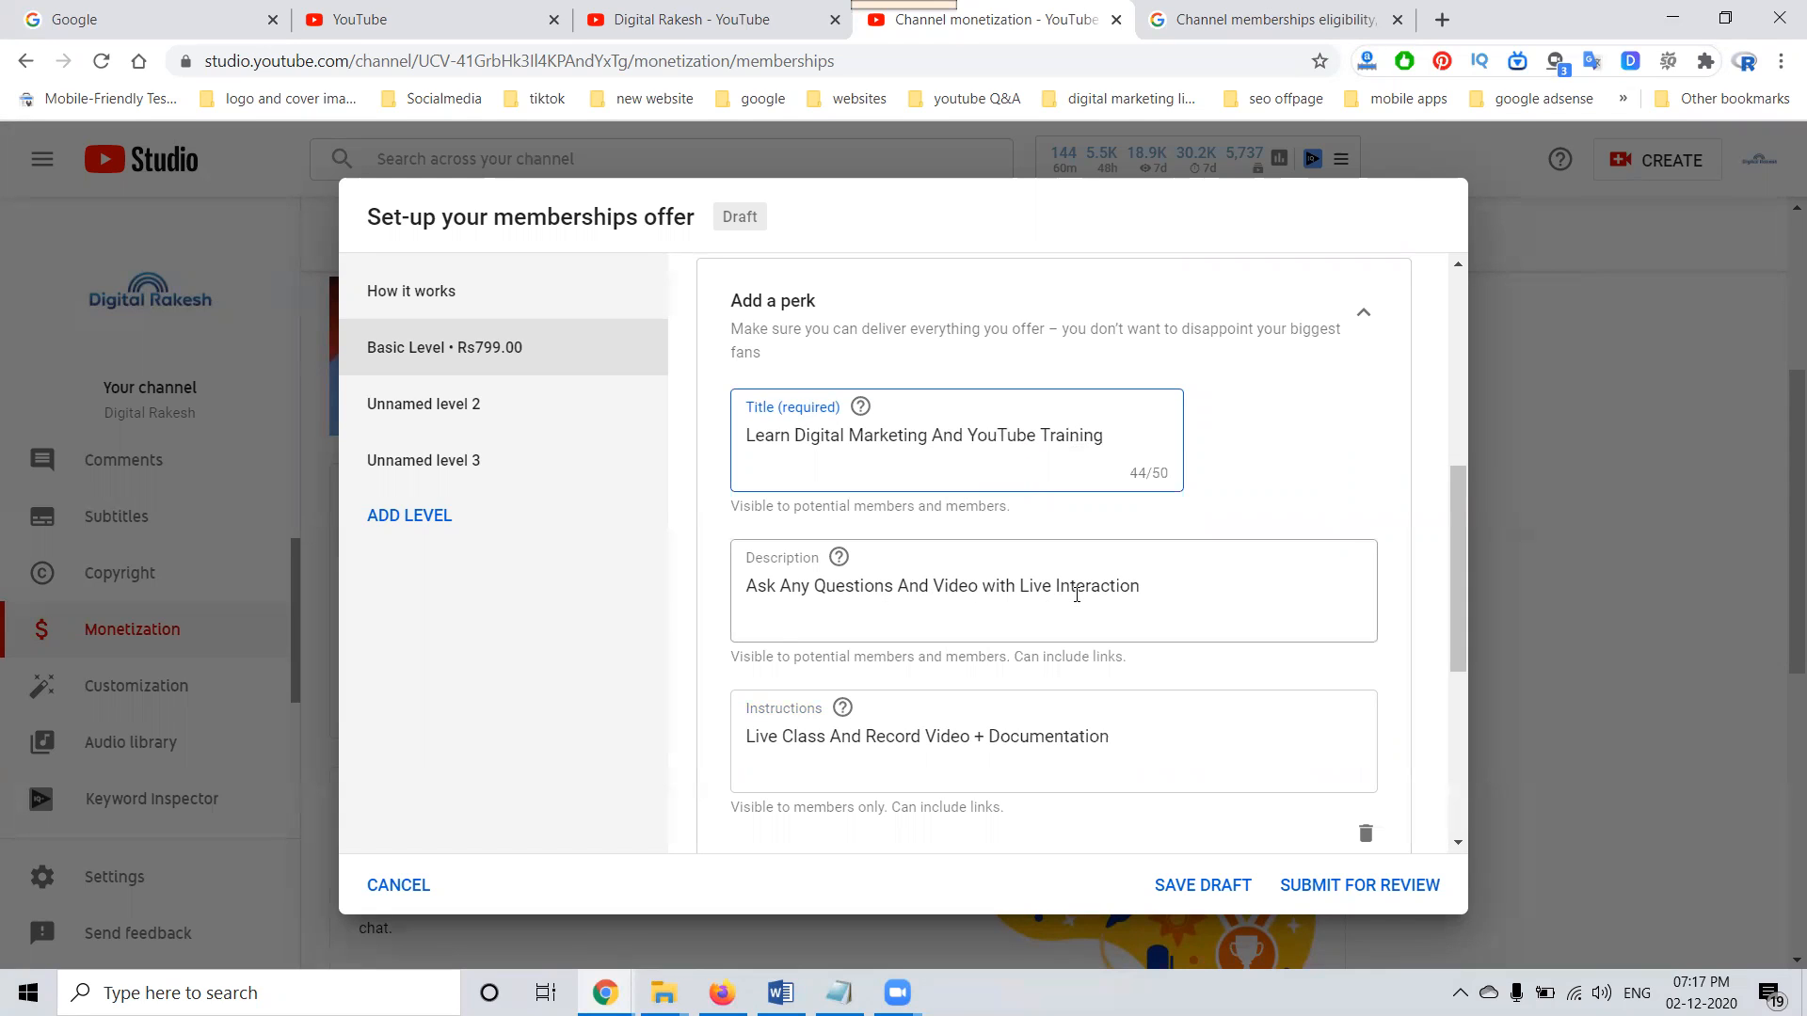
scroll(1077, 593, down, 3)
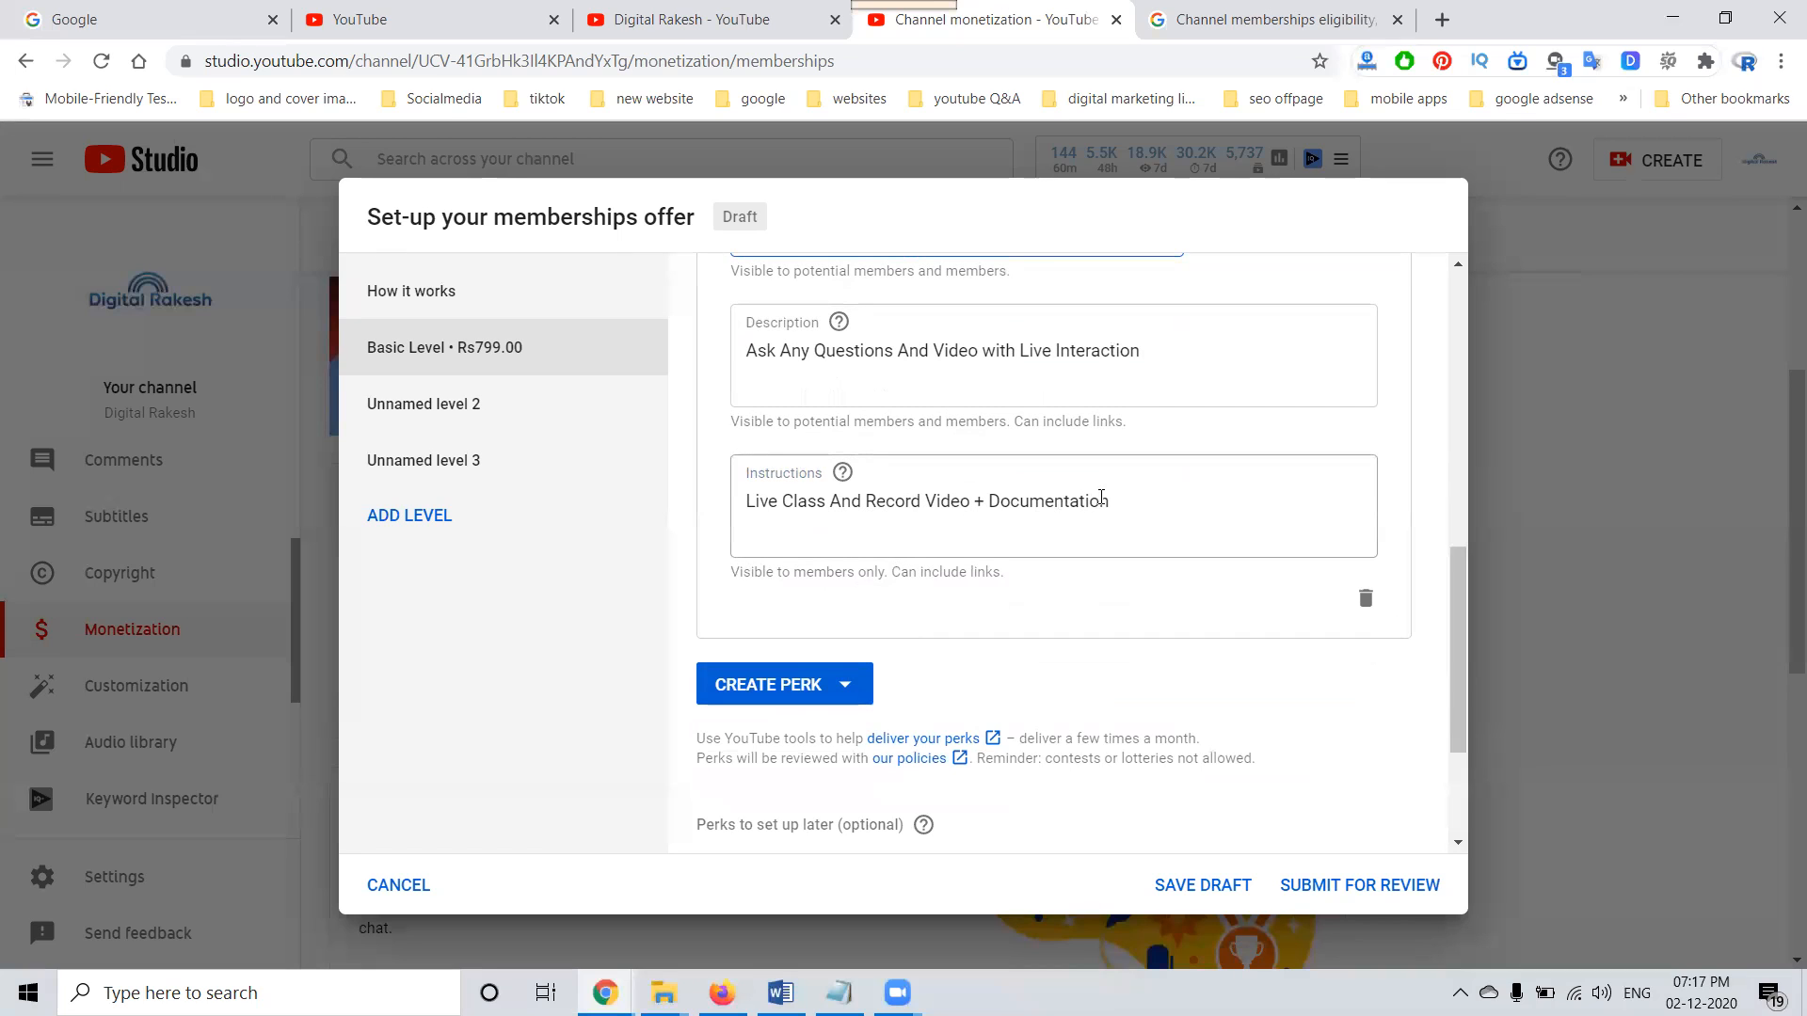
Replace "And" with "+" in the custom perk's instructions to read "Live Class + Record Video + Documentation".
double_click(842, 499)
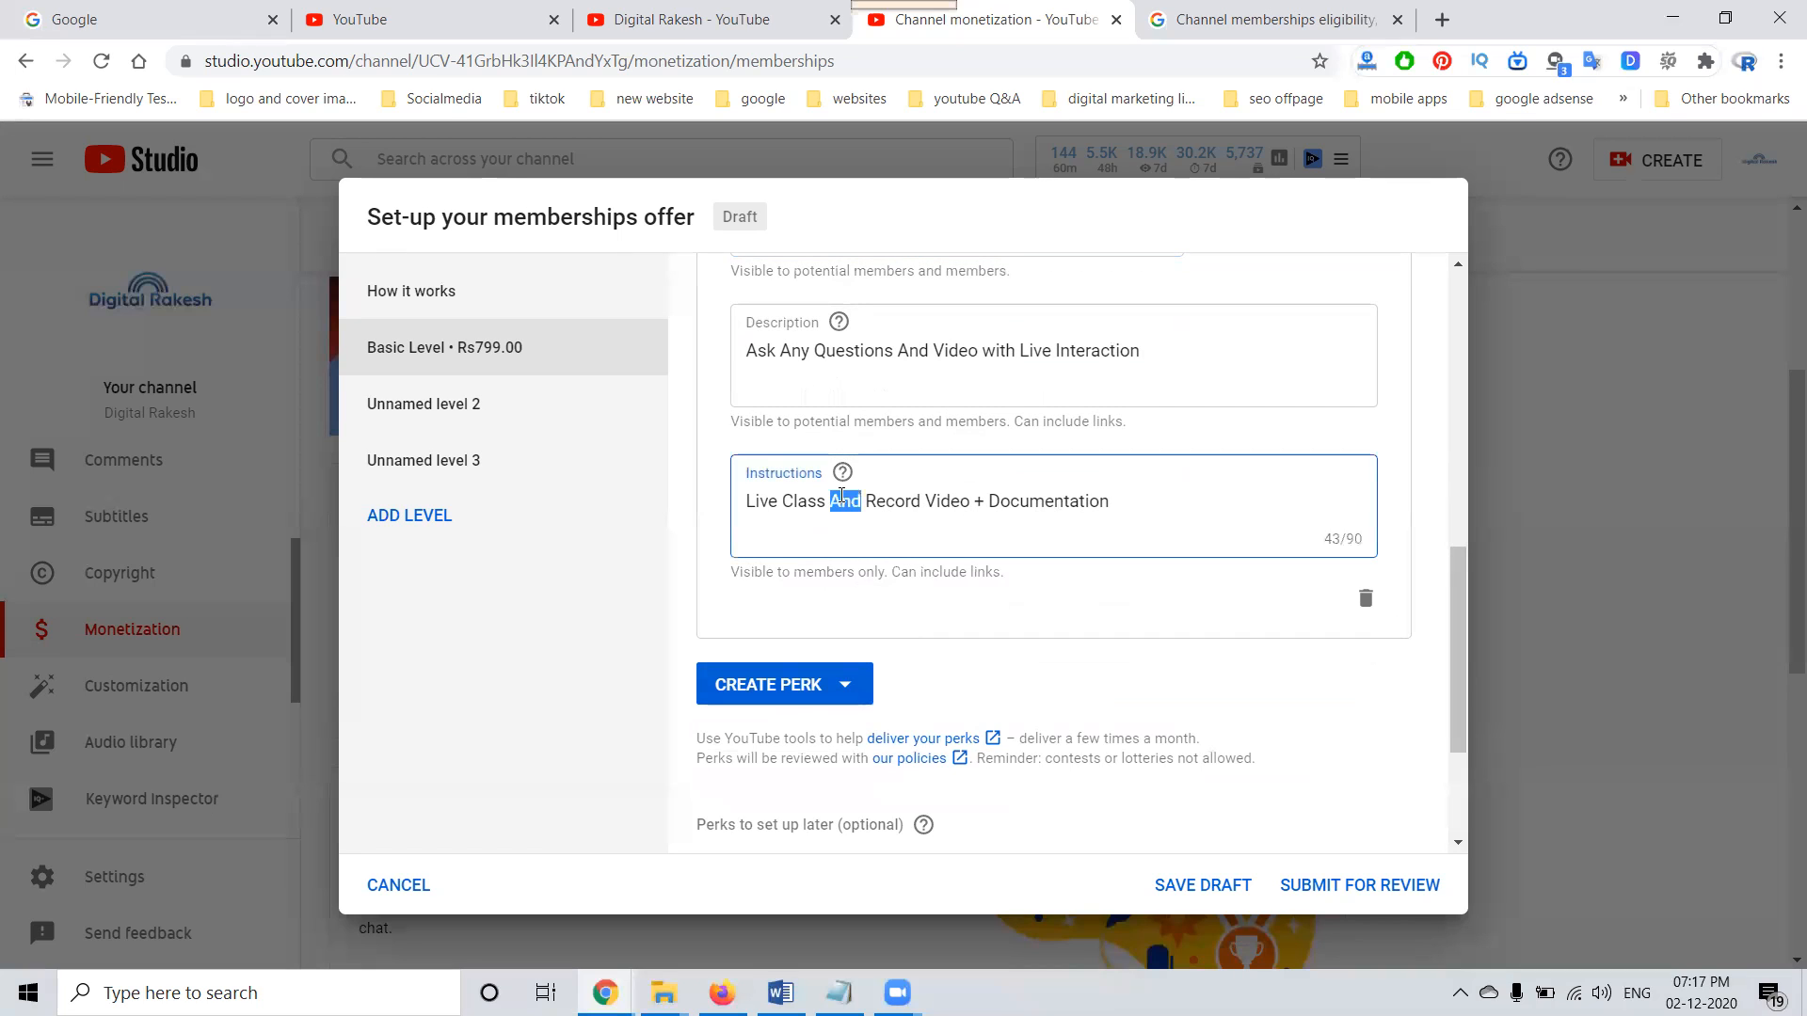
text(+)
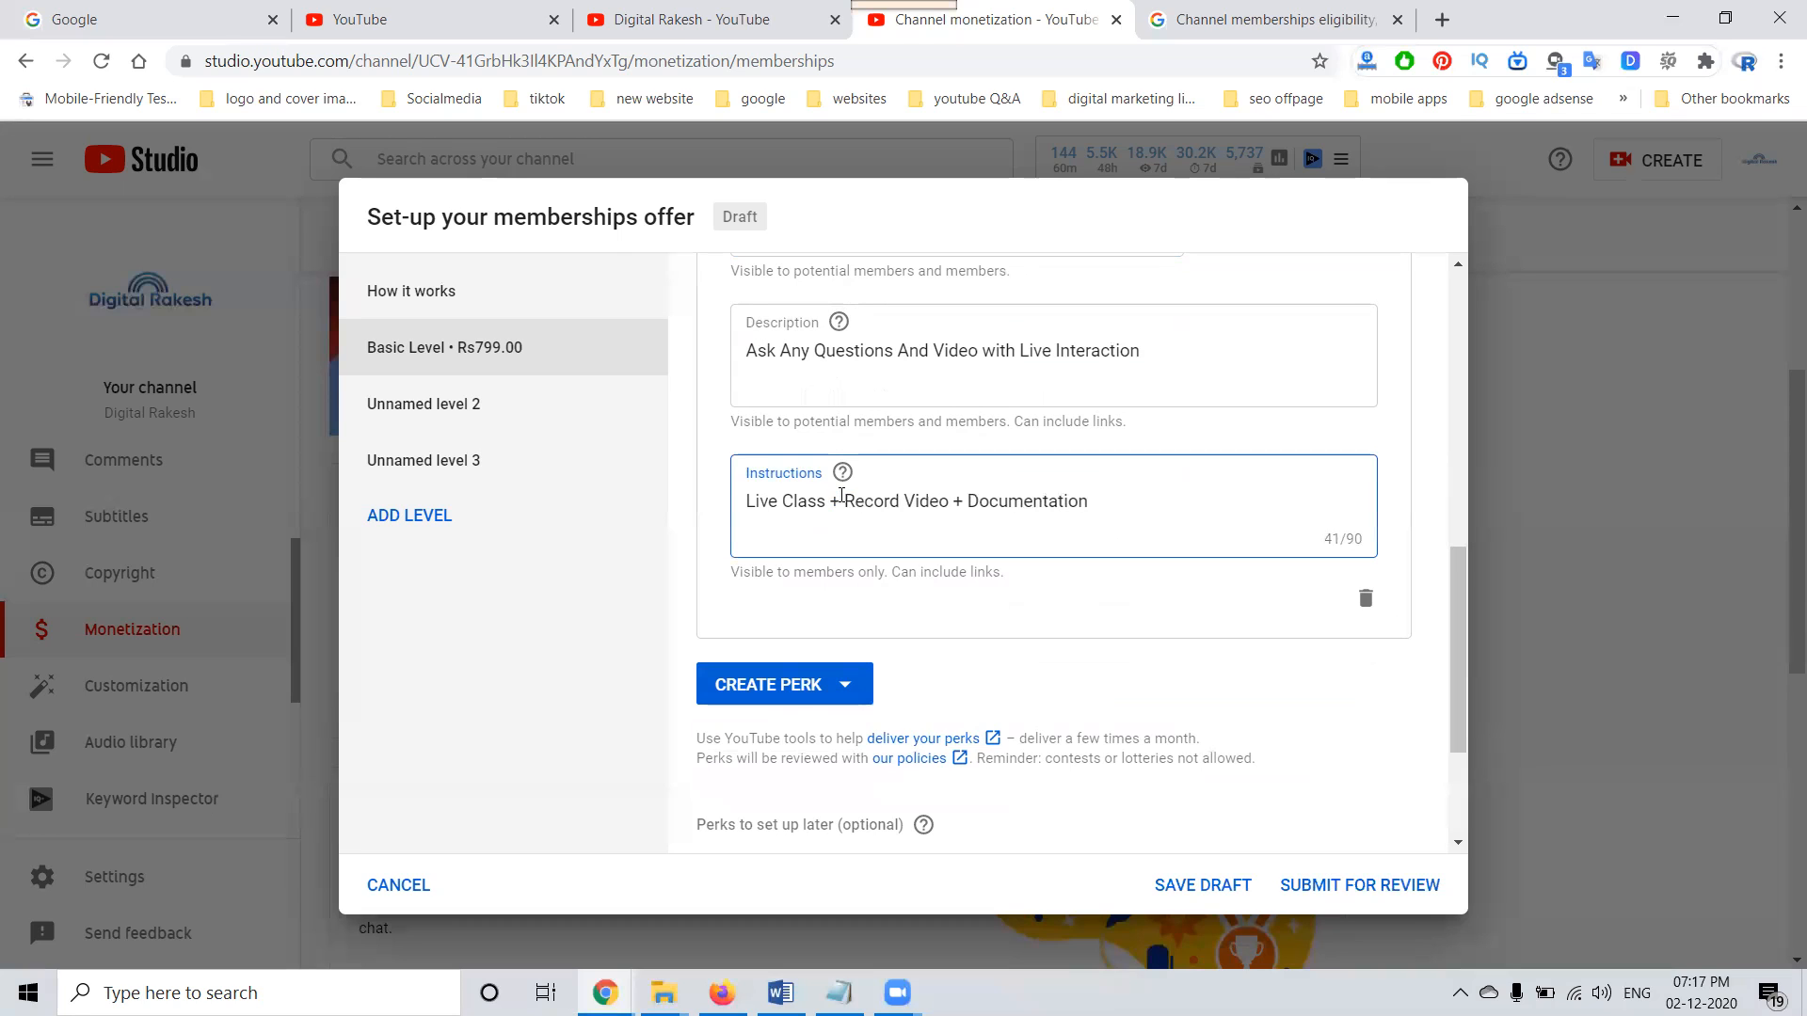
scroll(1016, 686, down, 3)
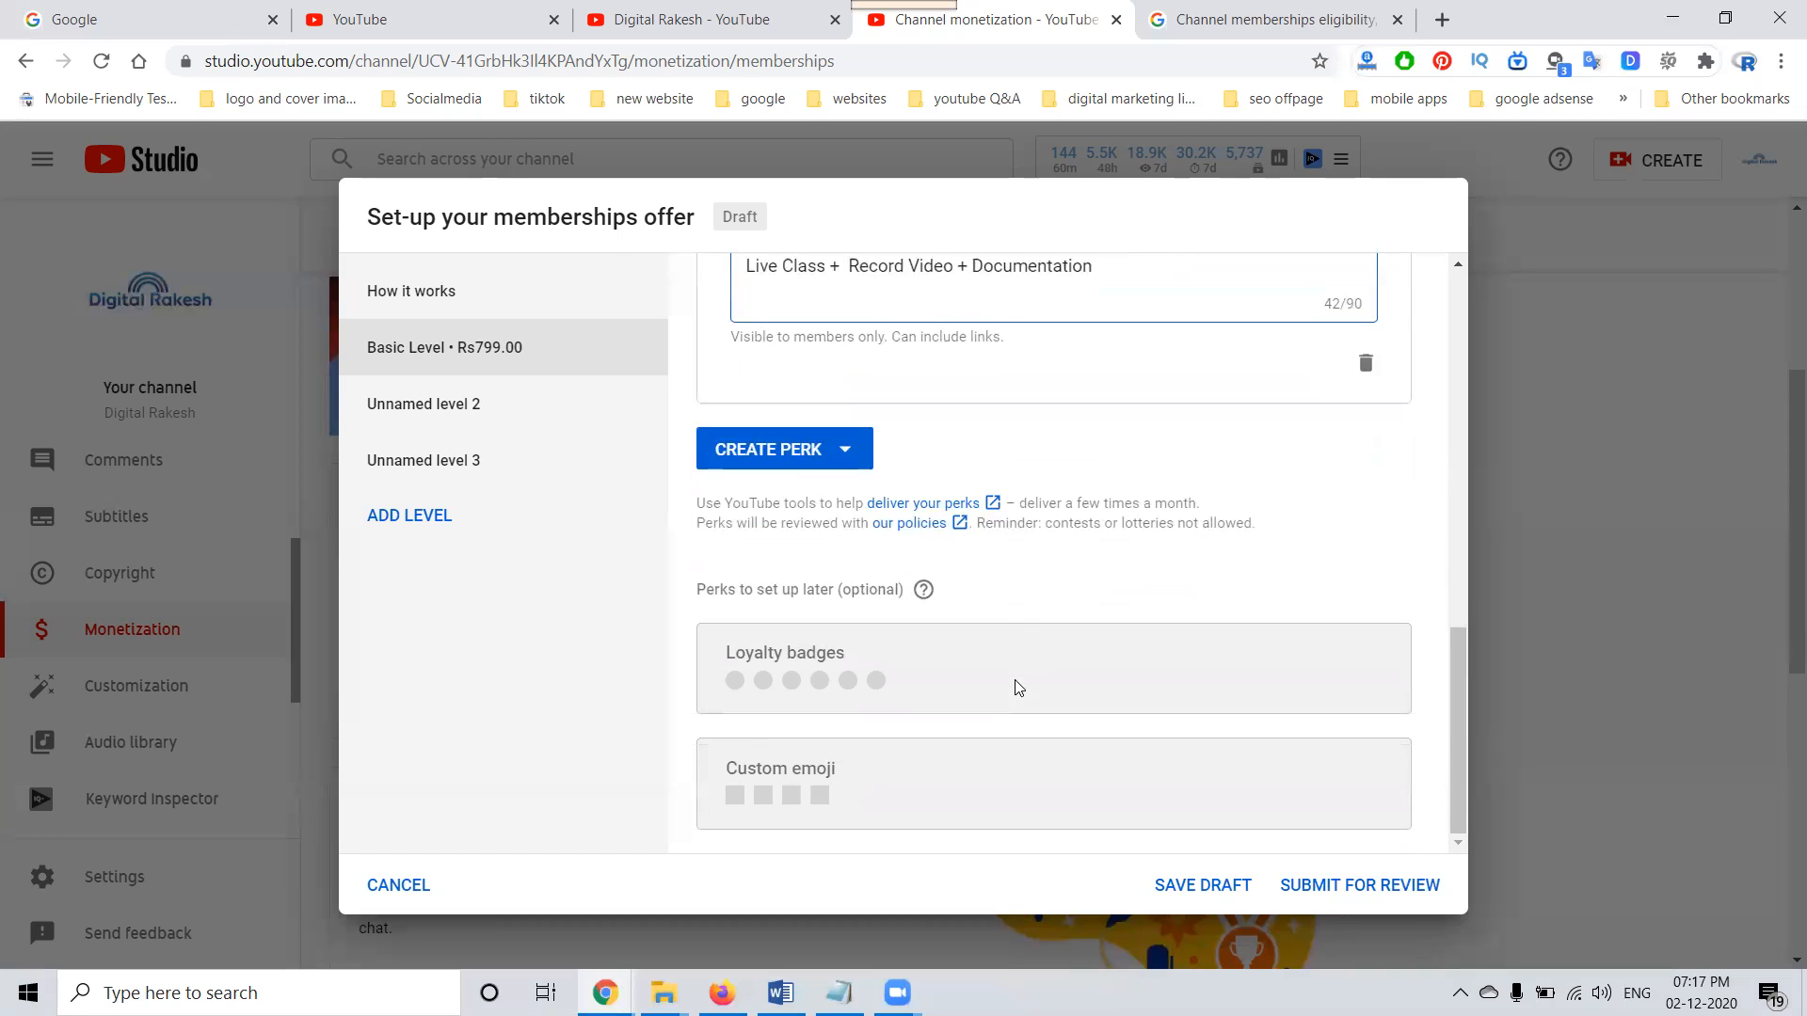
click(828, 678)
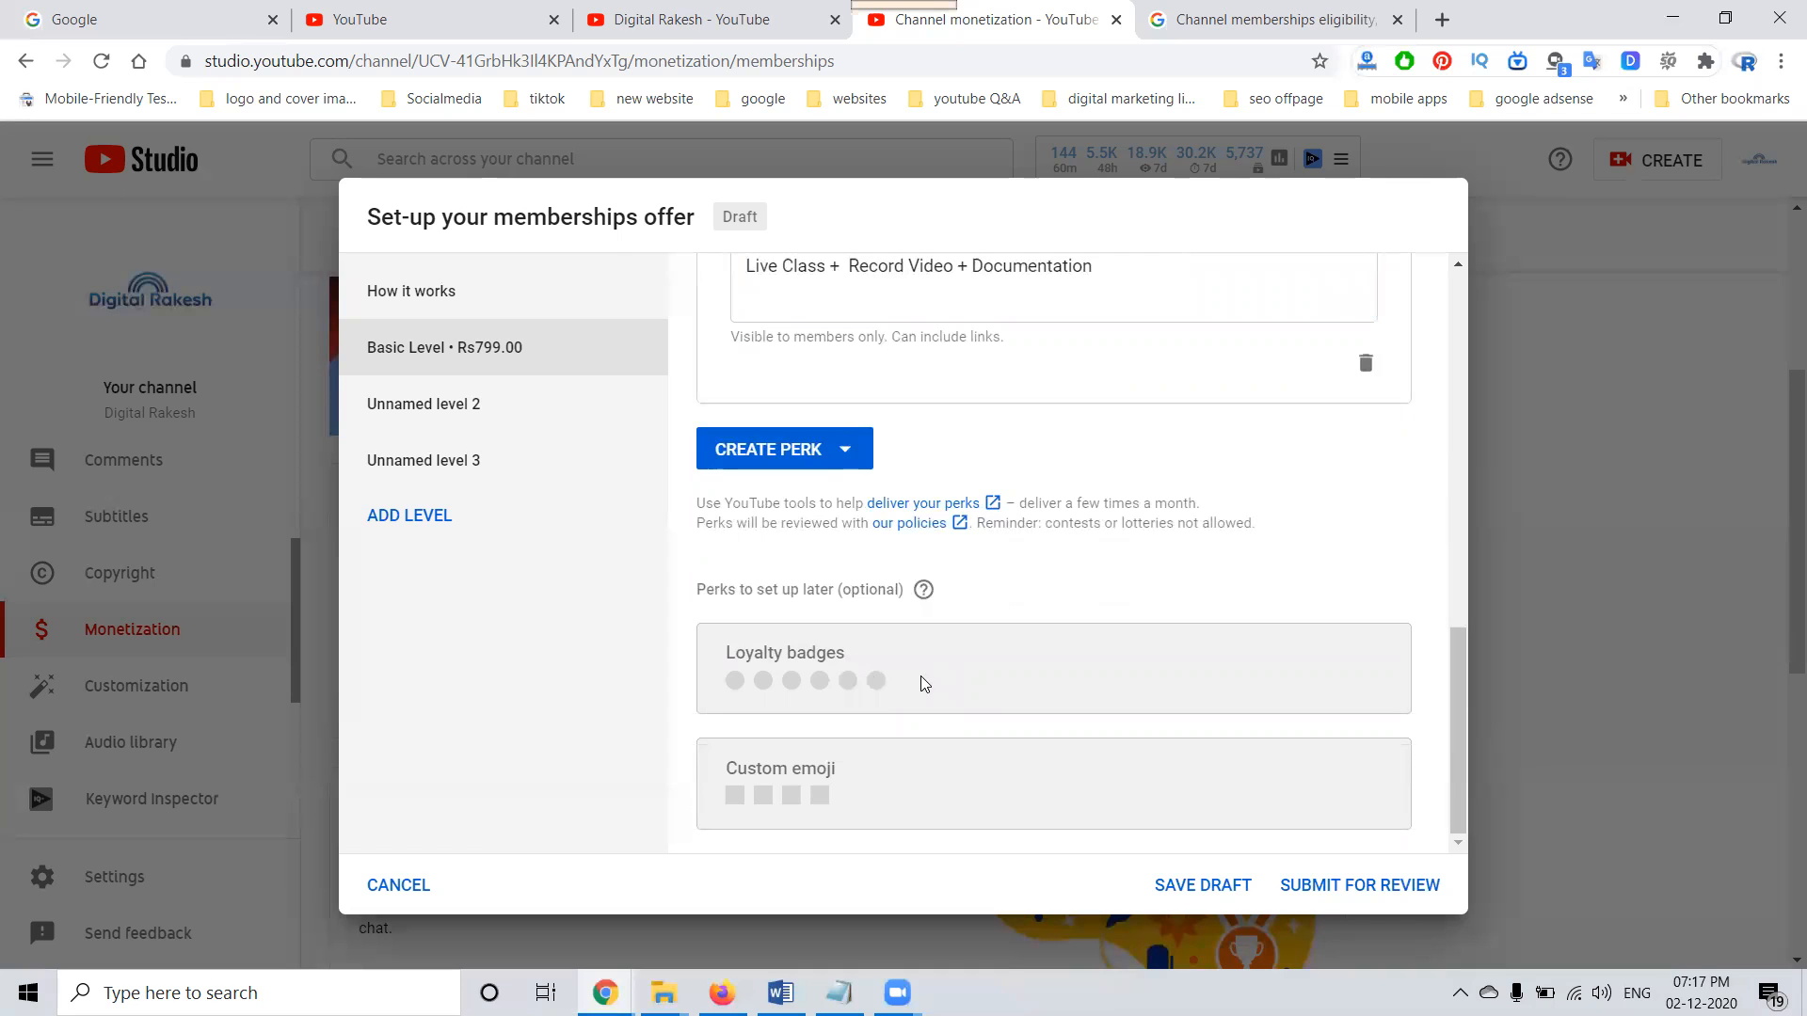
scroll(1218, 512, up, 8)
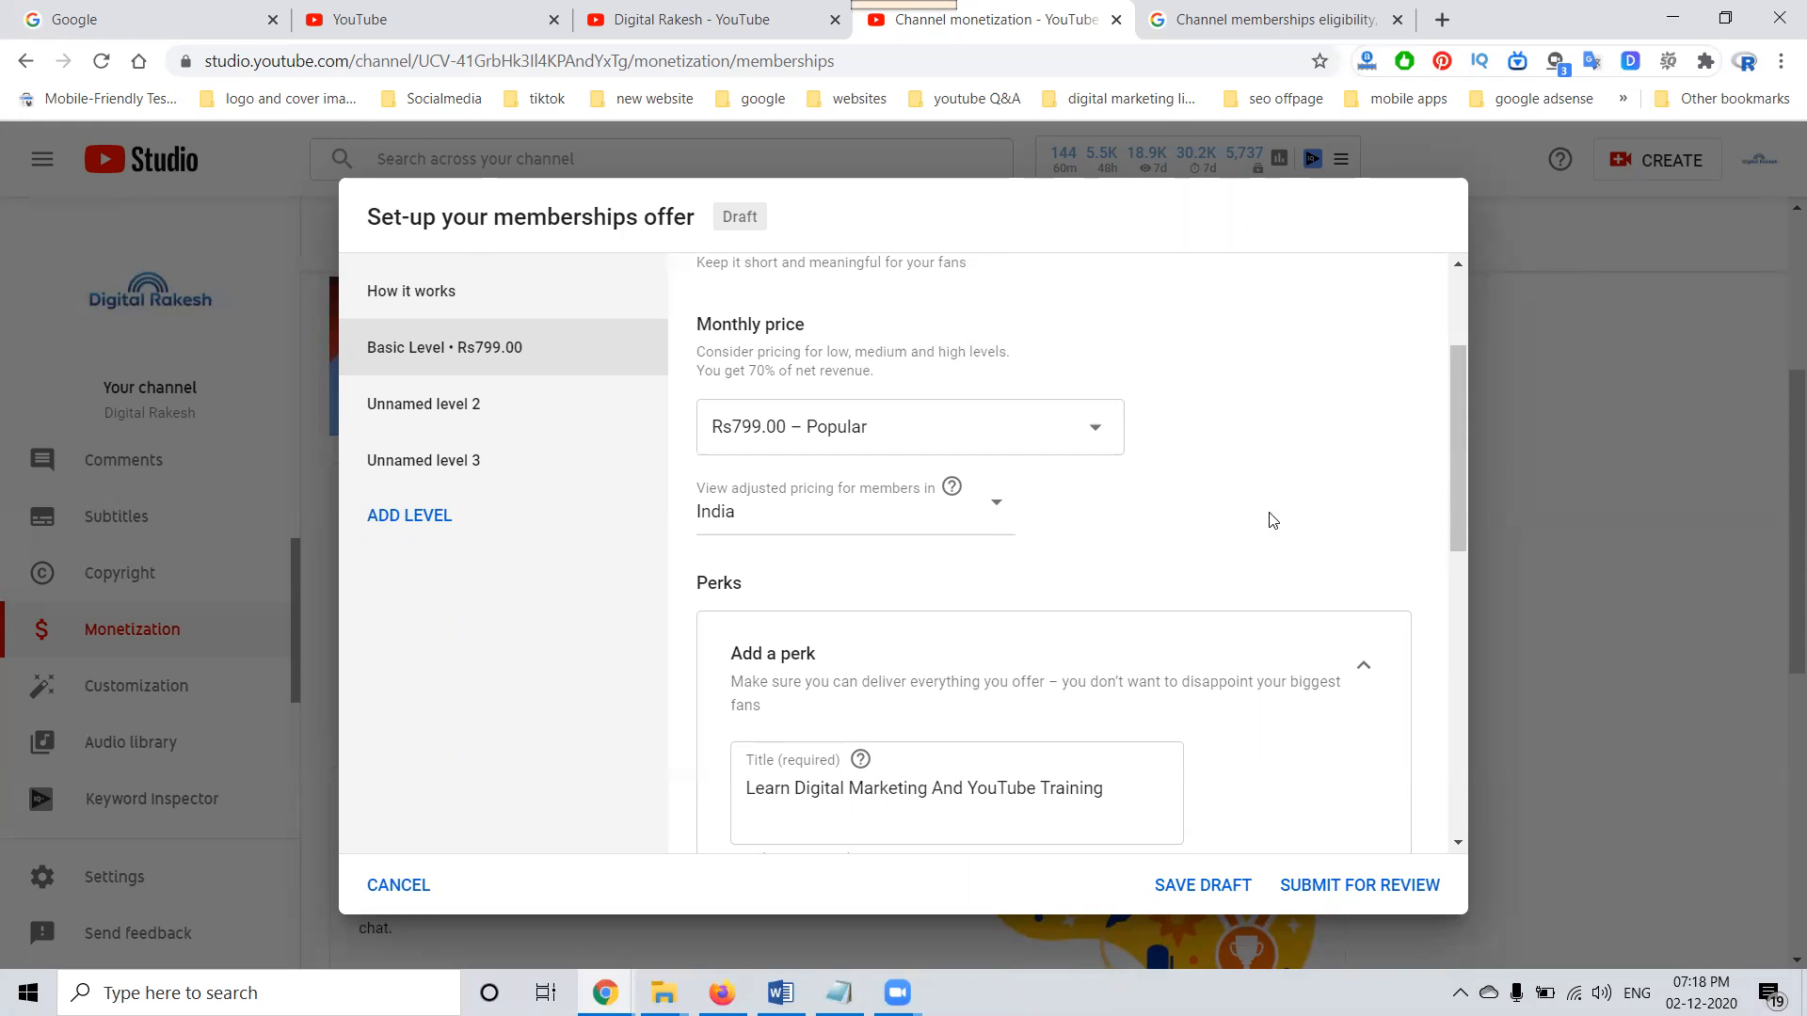
Try to submit the memberships offer for review and delete the blank perks of unnamed levels 2 and 3.
click(1374, 883)
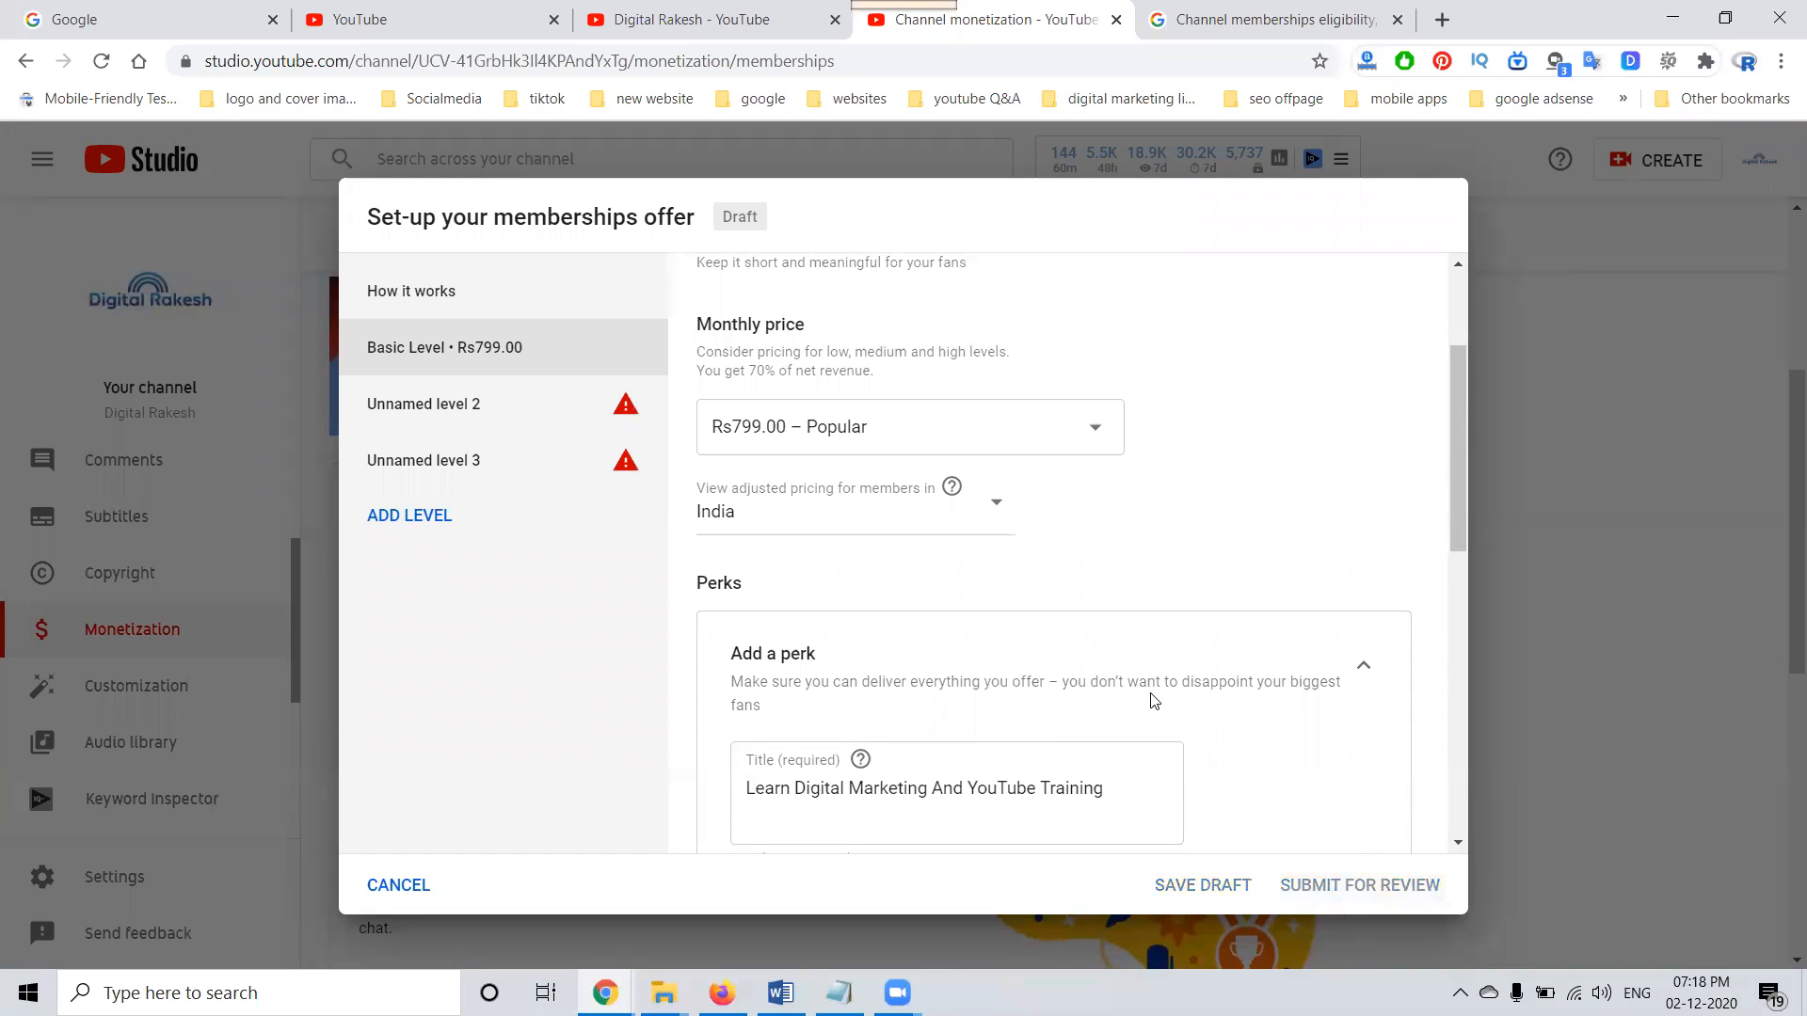
click(530, 419)
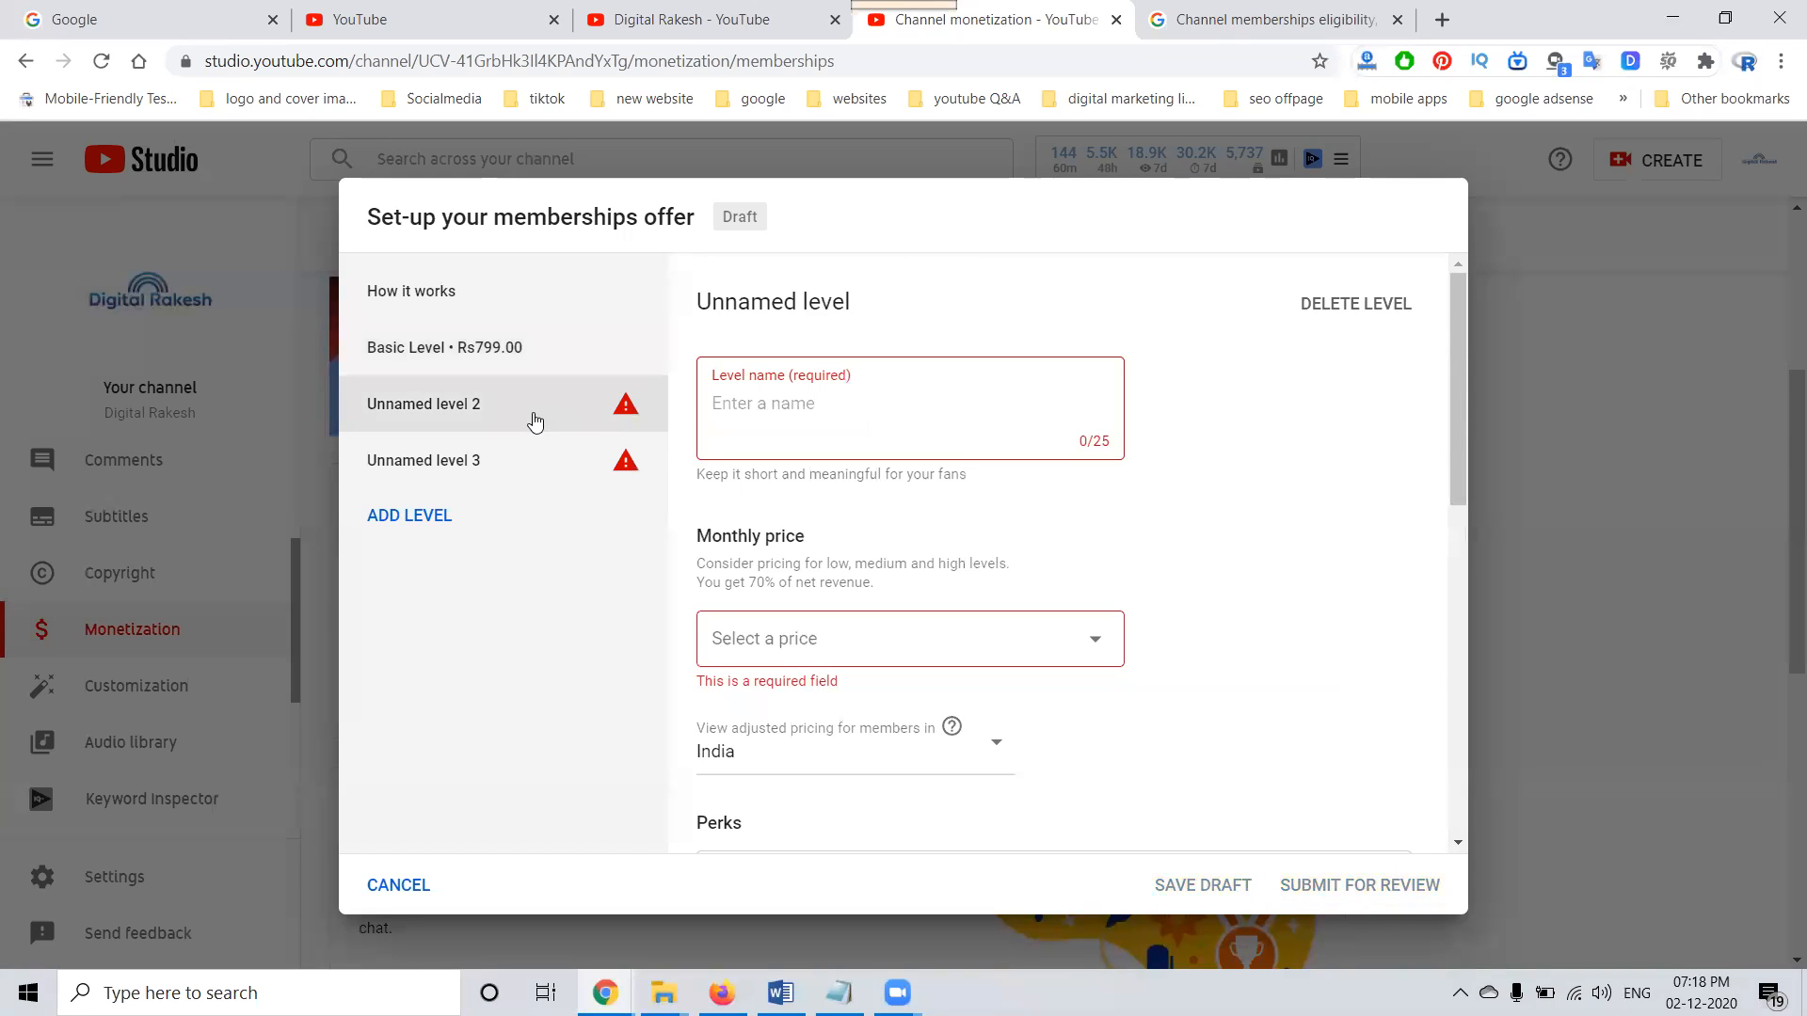
scroll(1242, 517, down, 5)
scroll(1263, 545, down, 5)
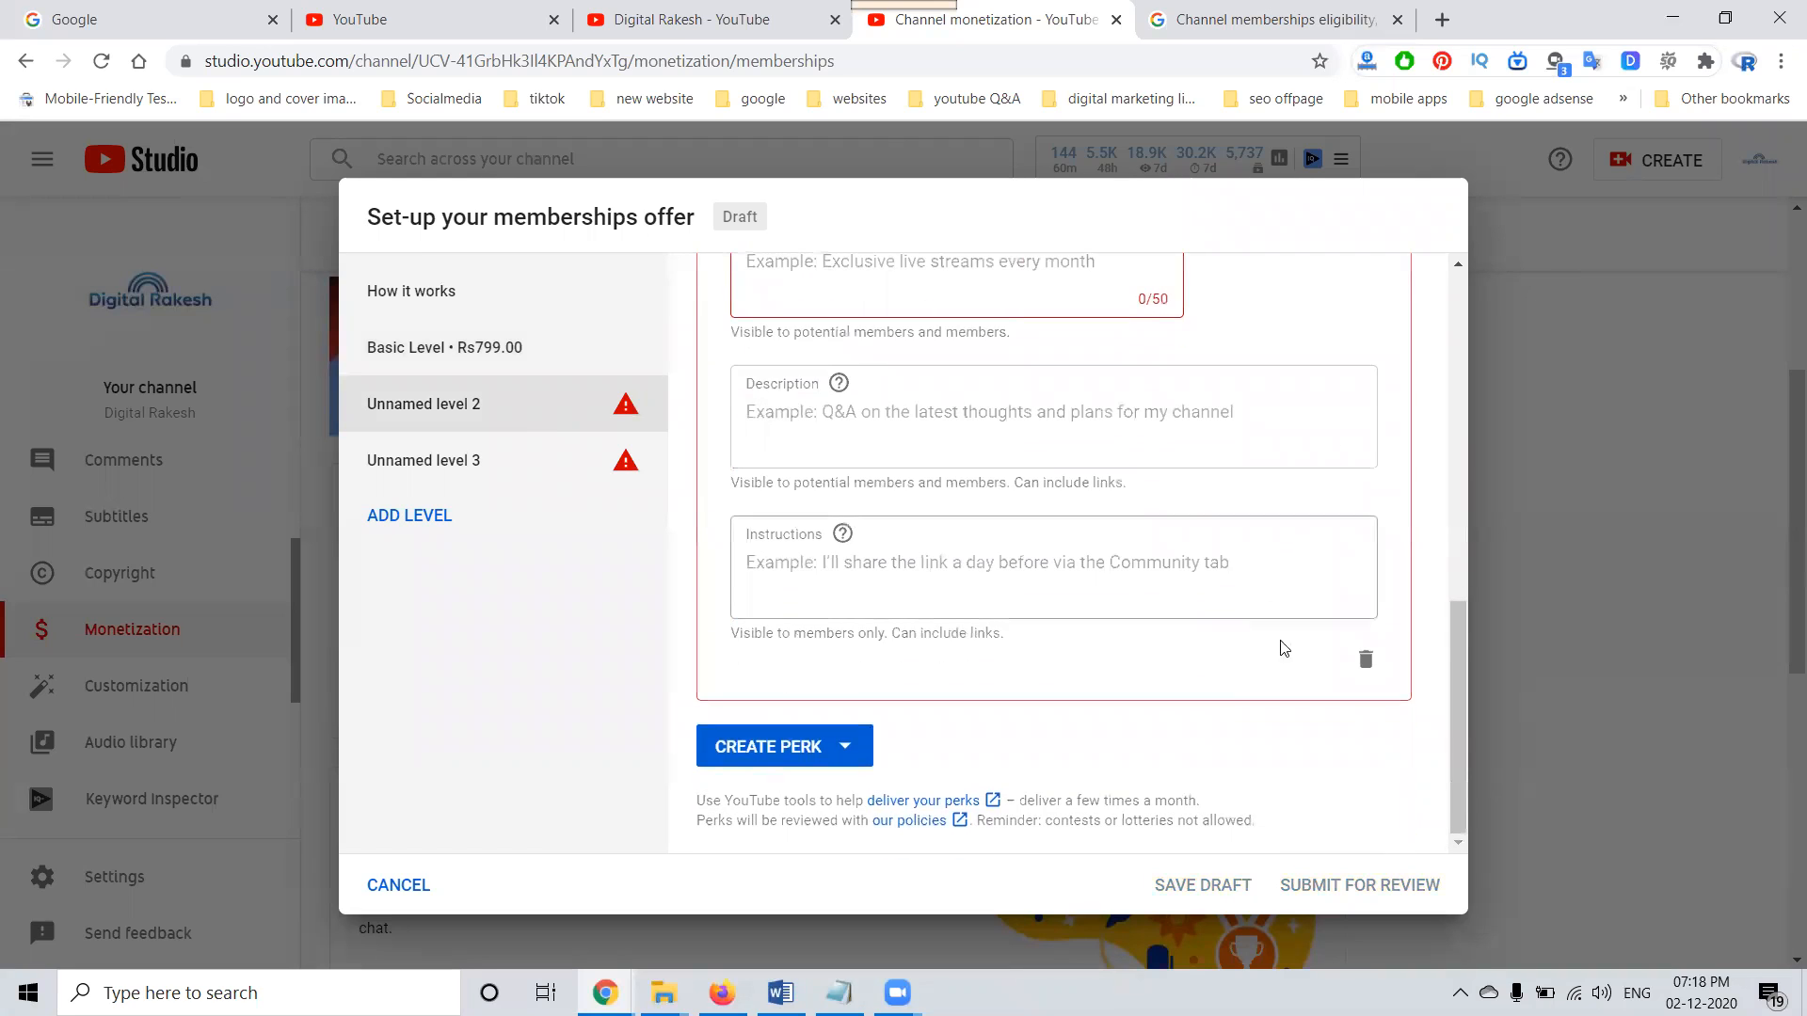
click(1365, 664)
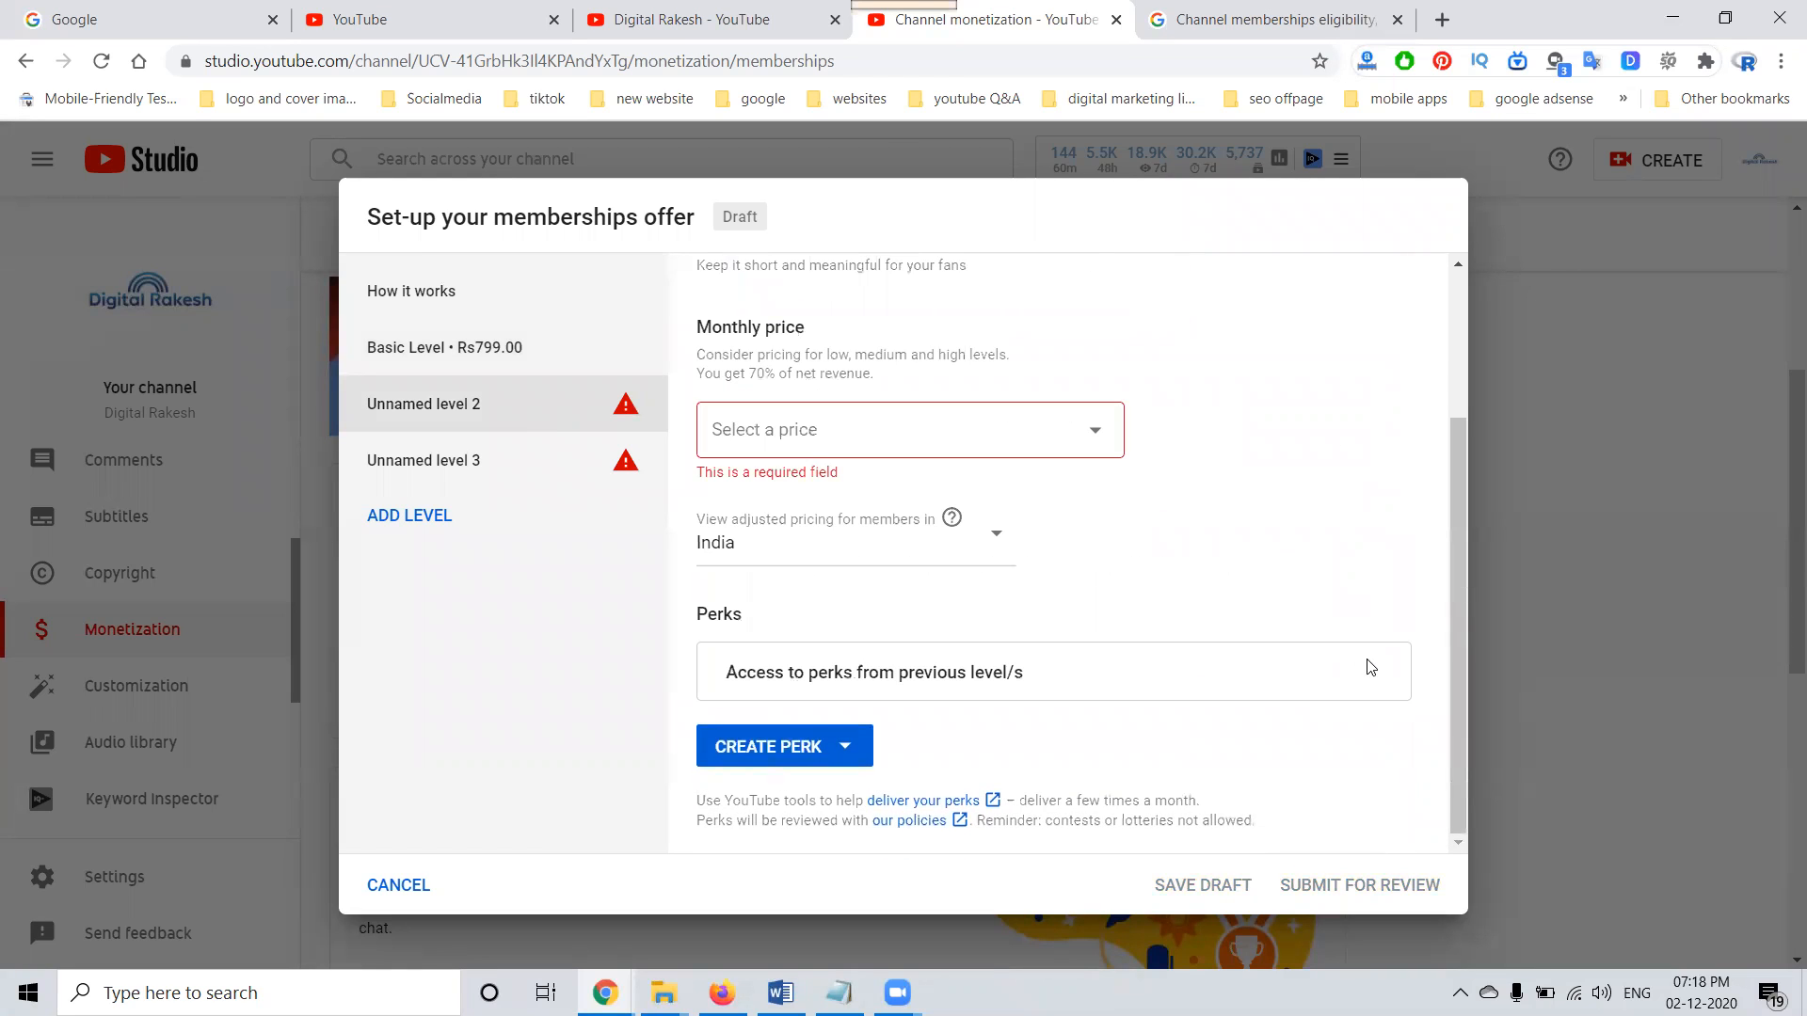
click(530, 460)
scroll(1239, 618, down, 5)
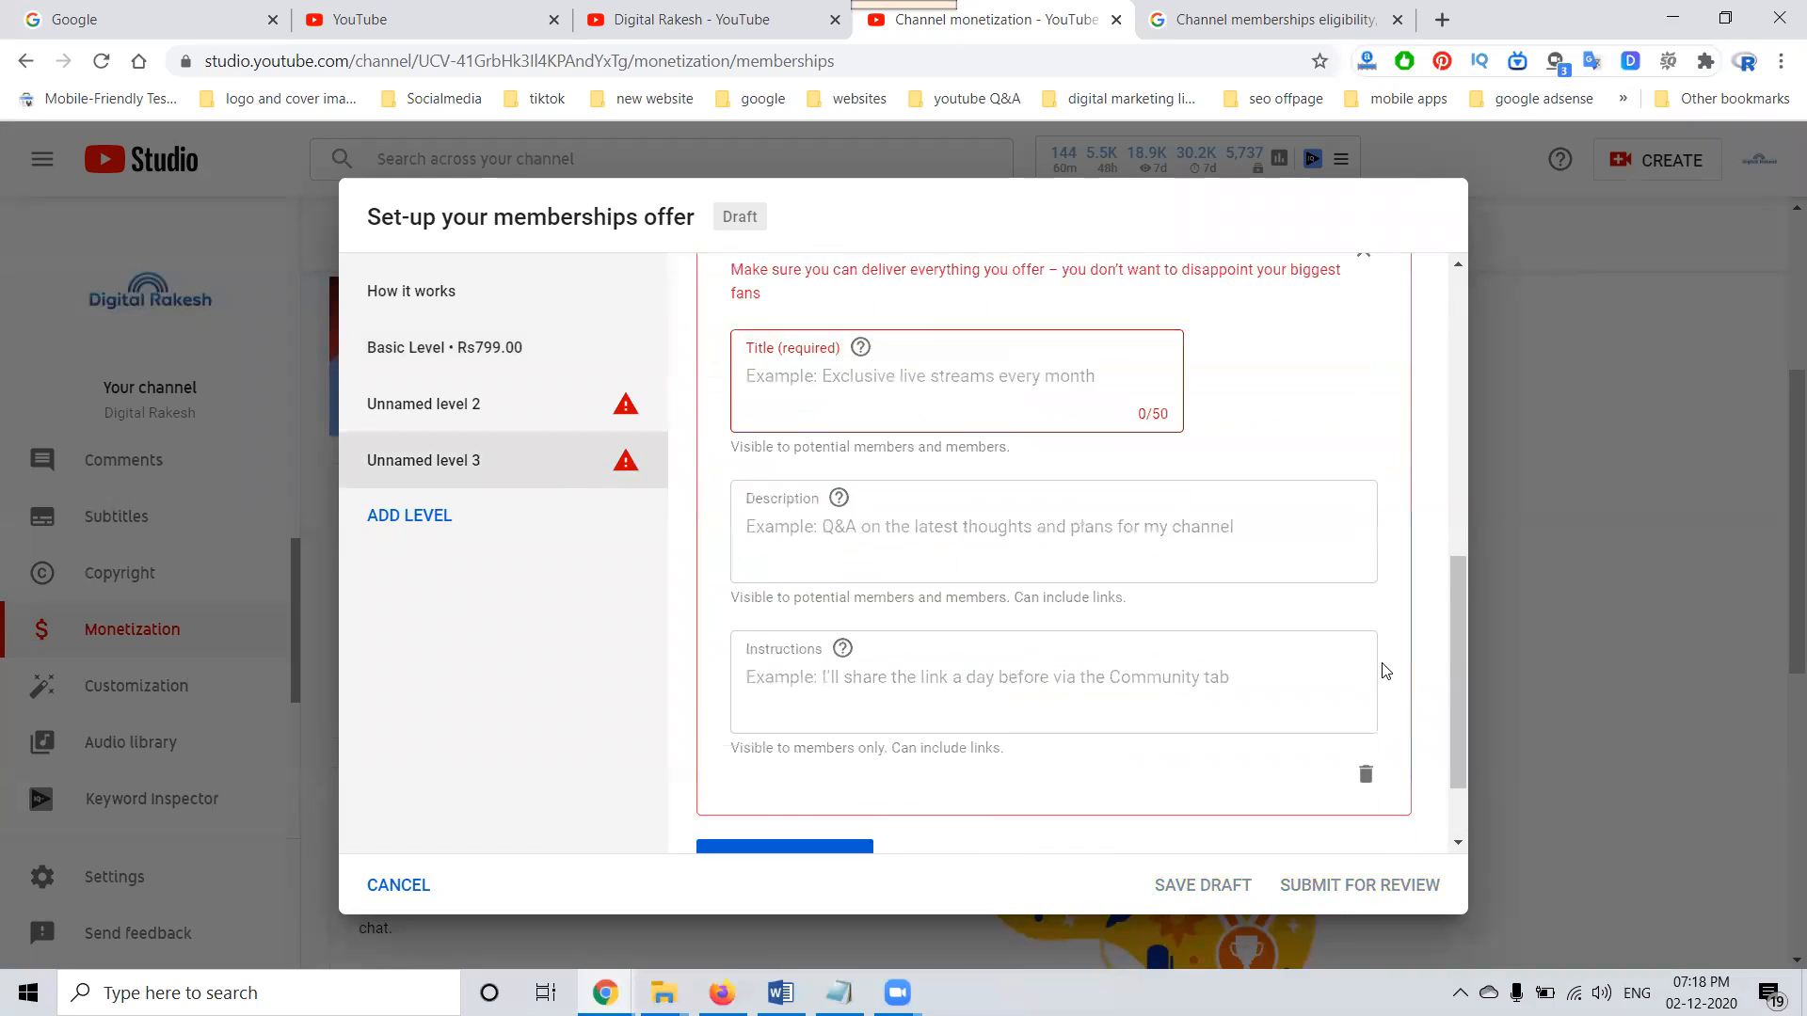
click(1371, 663)
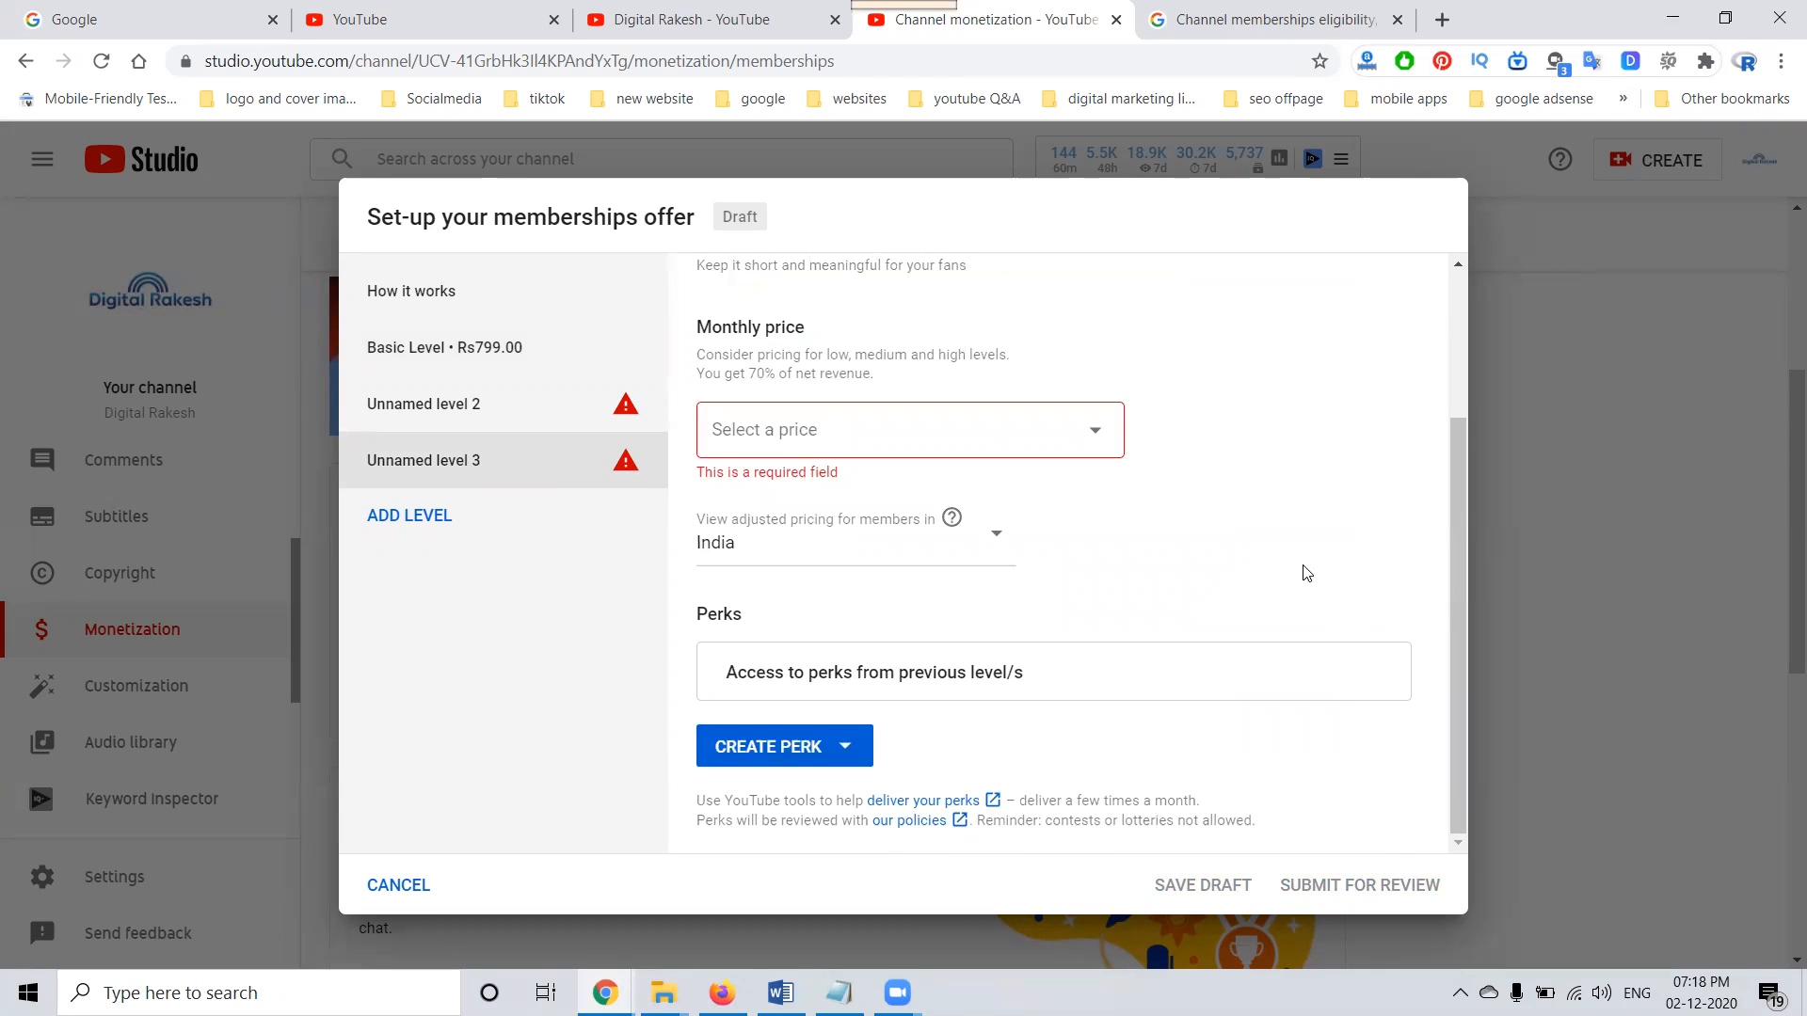
Delete unnamed levels 3 and 2 from the memberships offer.
scroll(1306, 573, up, 2)
click(1353, 306)
click(1183, 616)
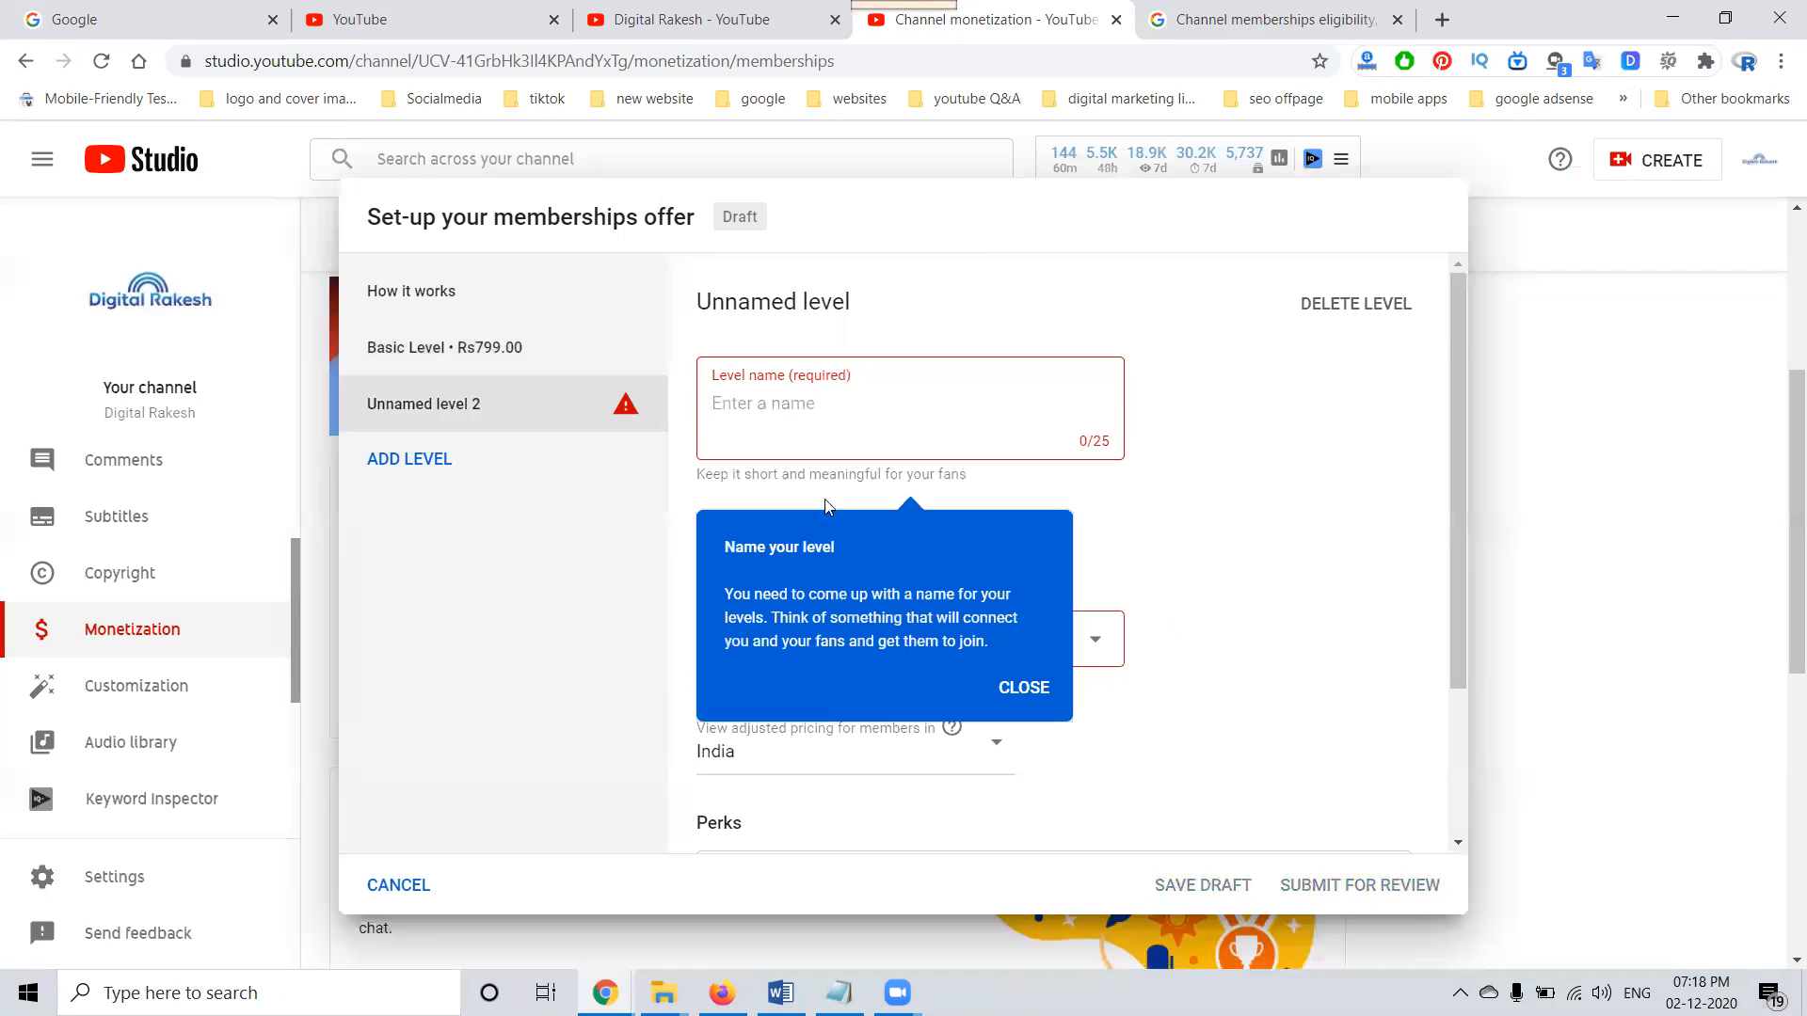
click(1372, 305)
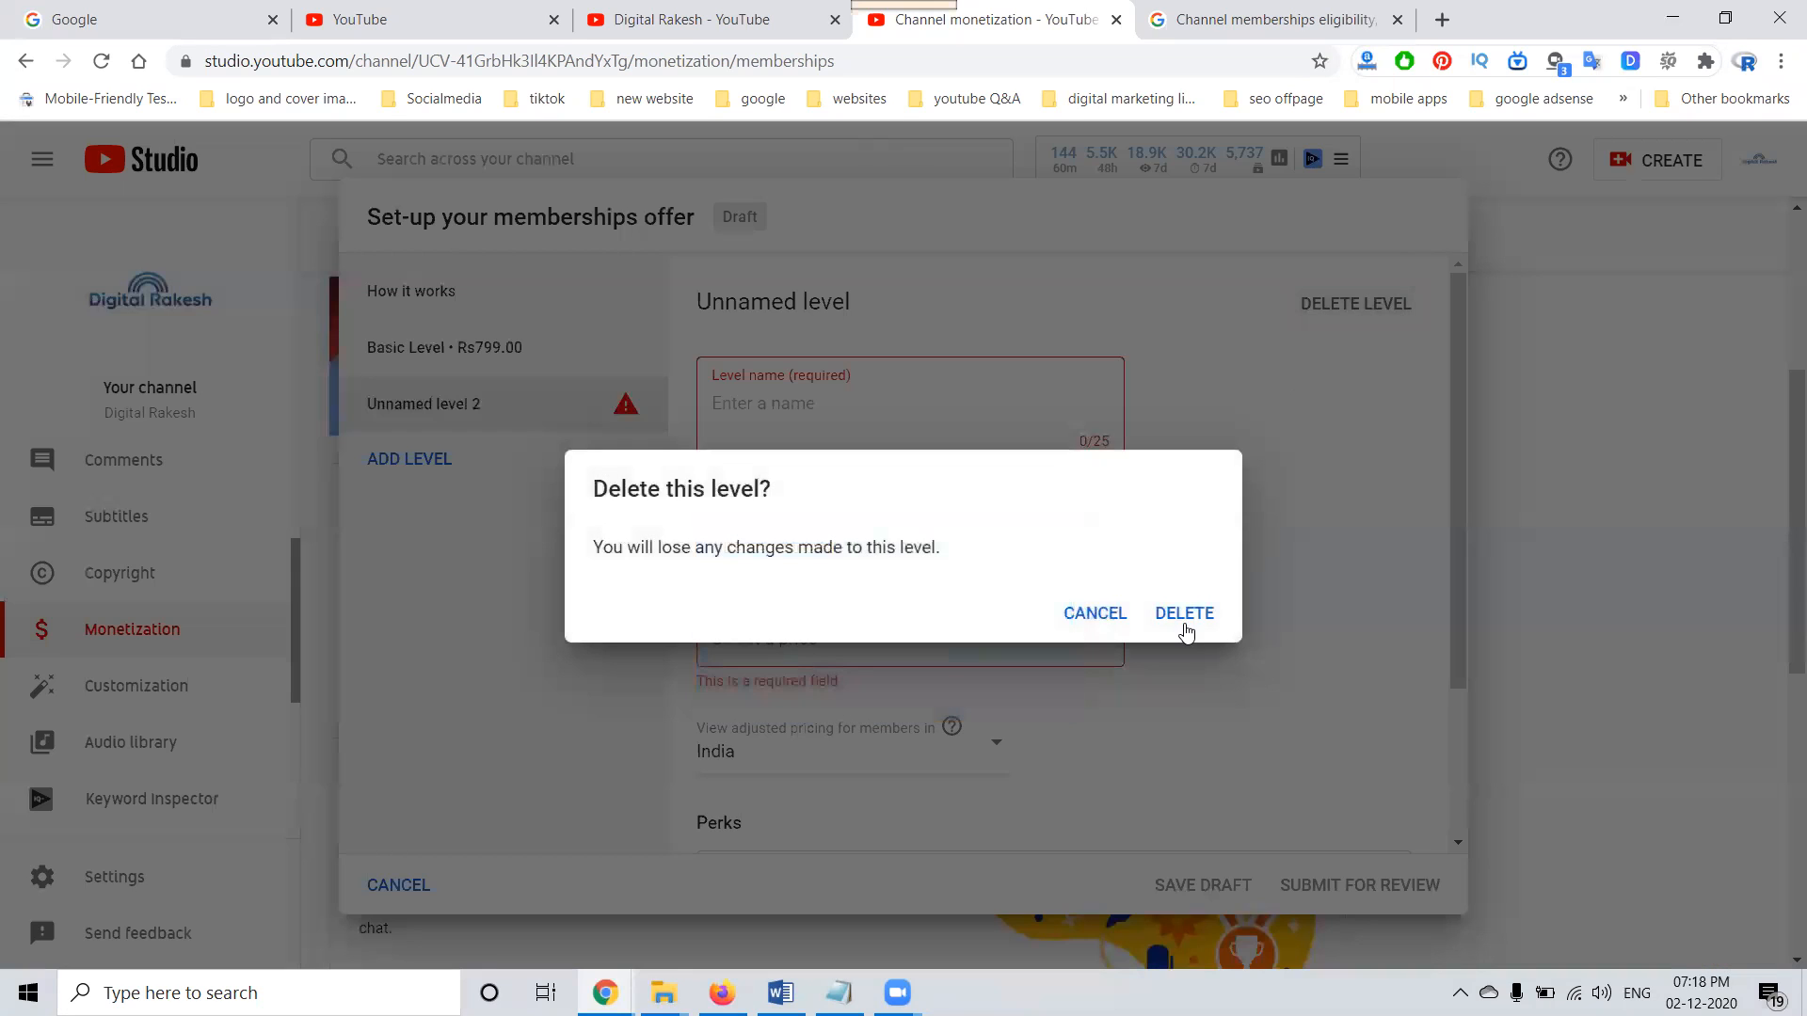
click(1184, 619)
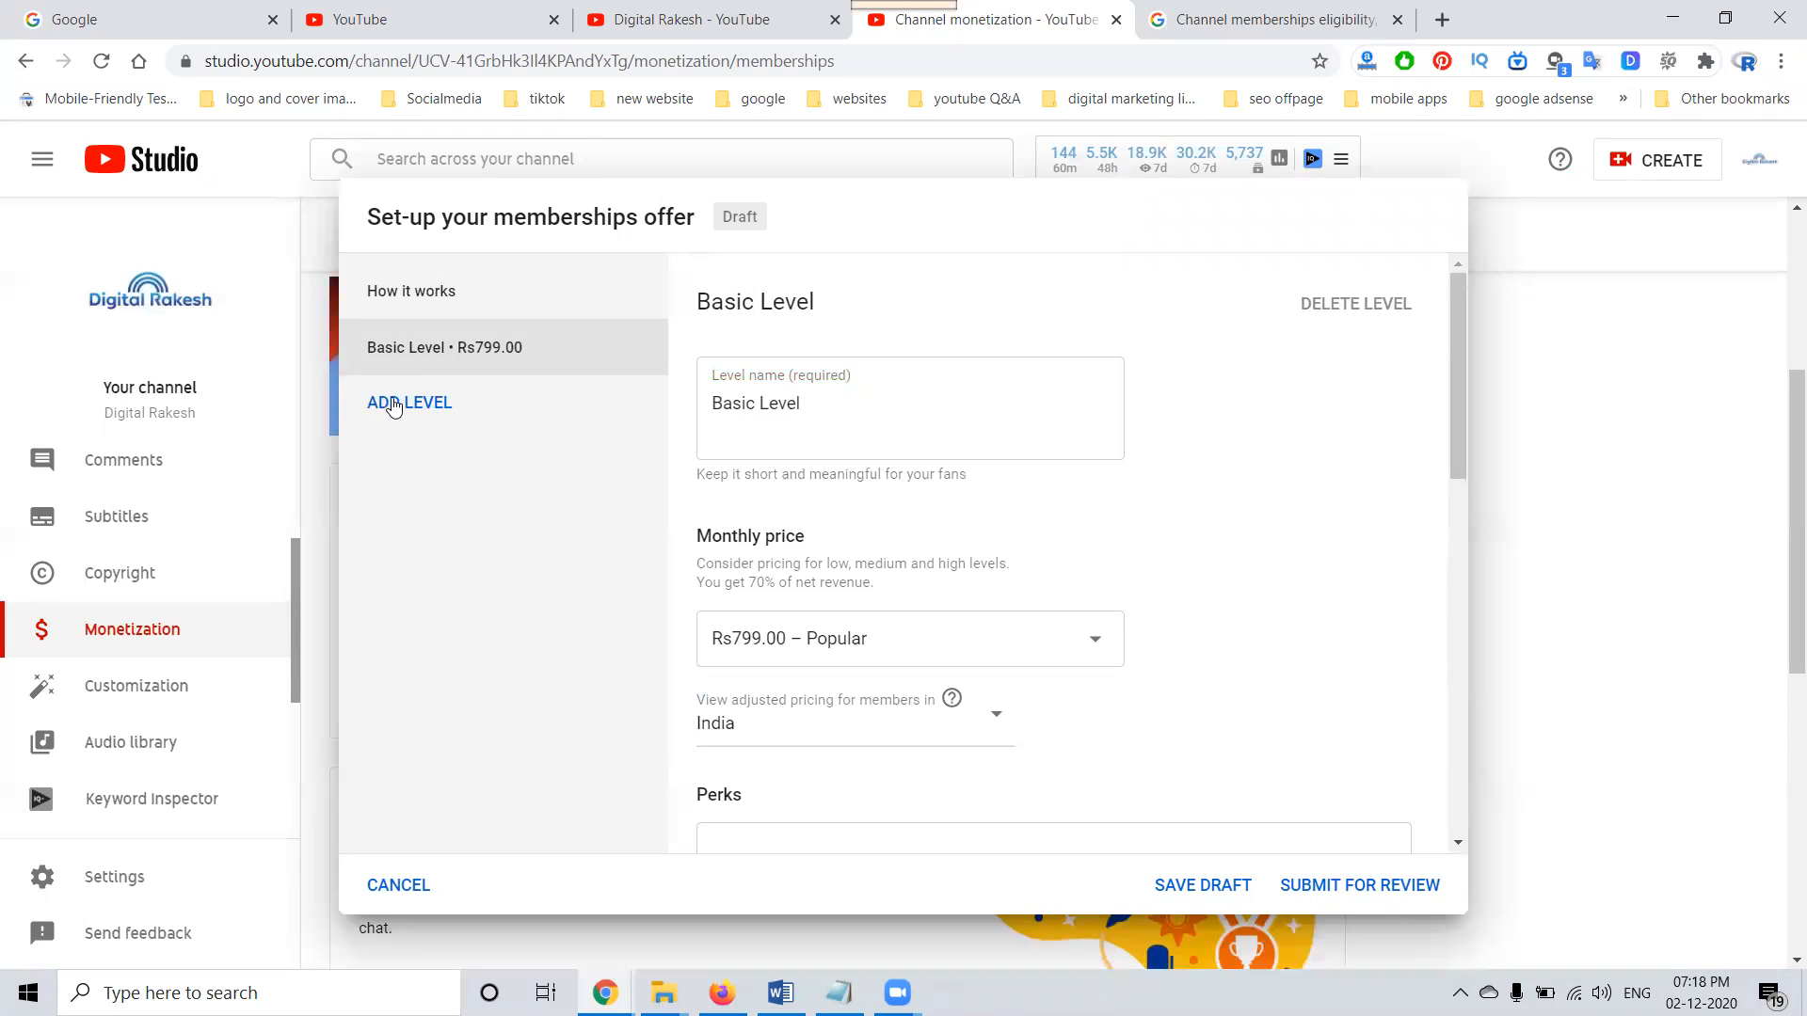
Submit the Basic Level offer for review, acknowledging that prices cannot be changed once it is approved.
scroll(1254, 435, down, 6)
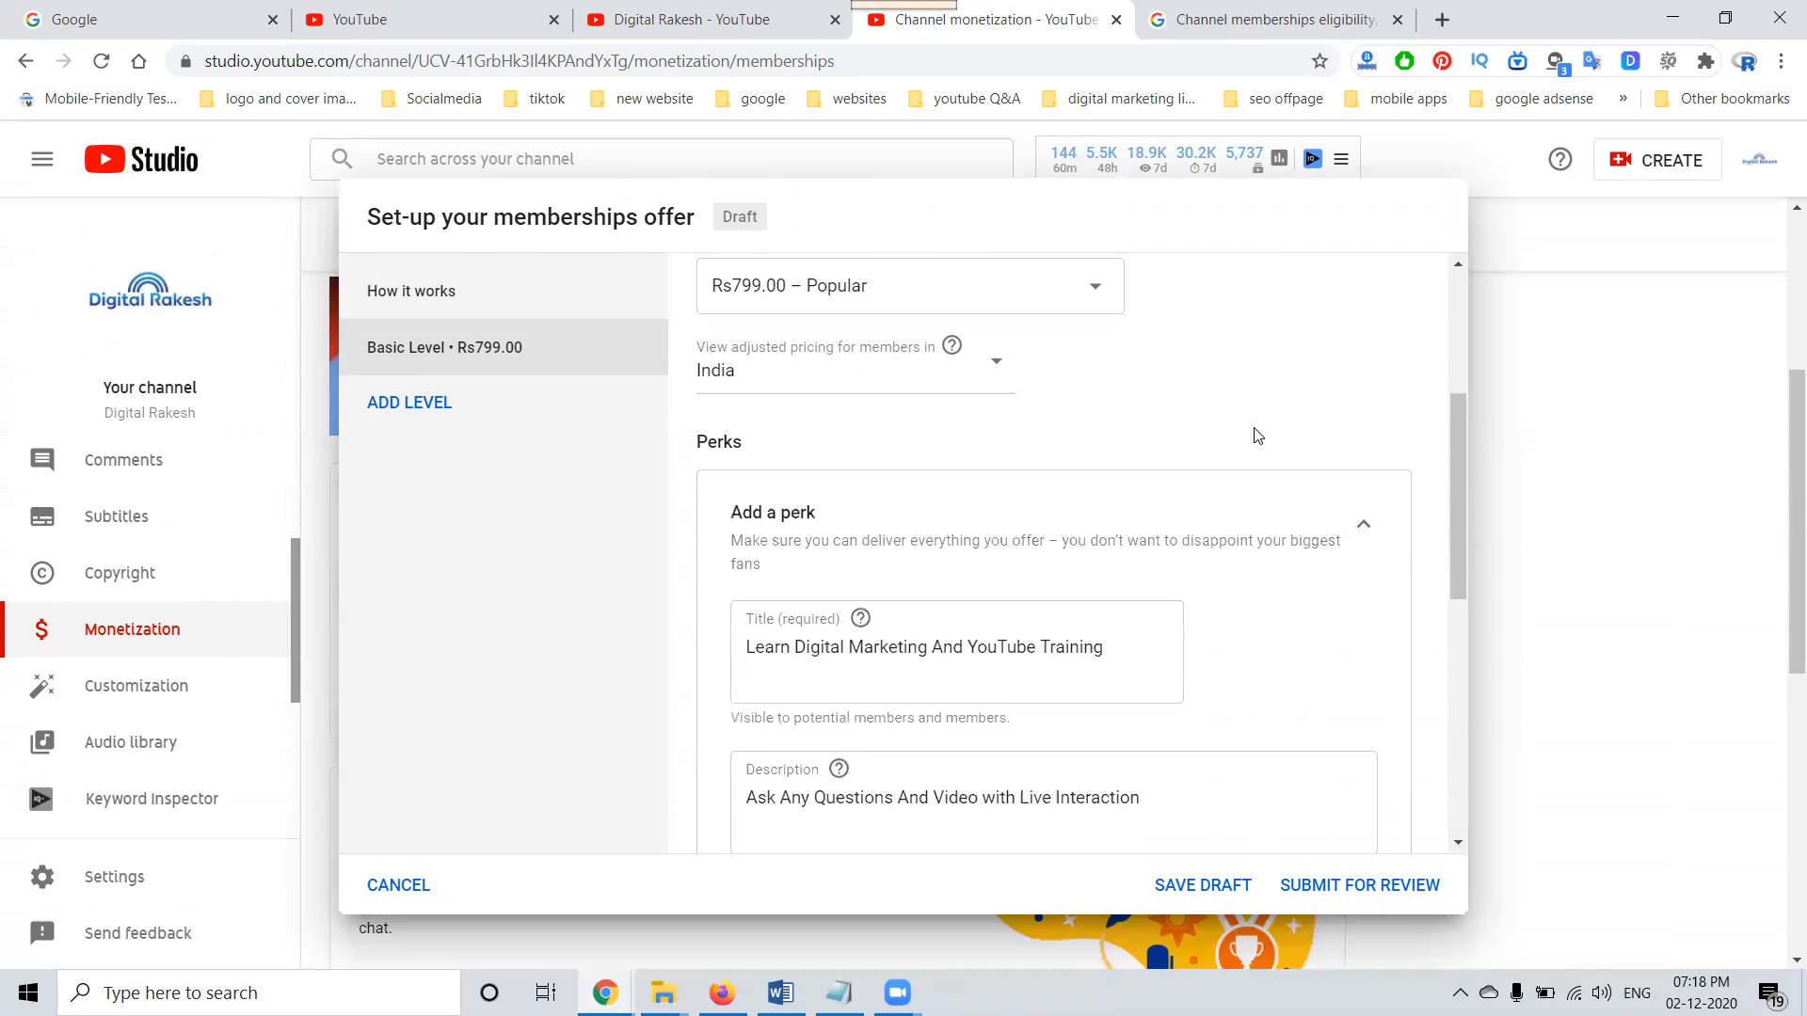
scroll(1242, 489, down, 2)
scroll(1242, 516, down, 1)
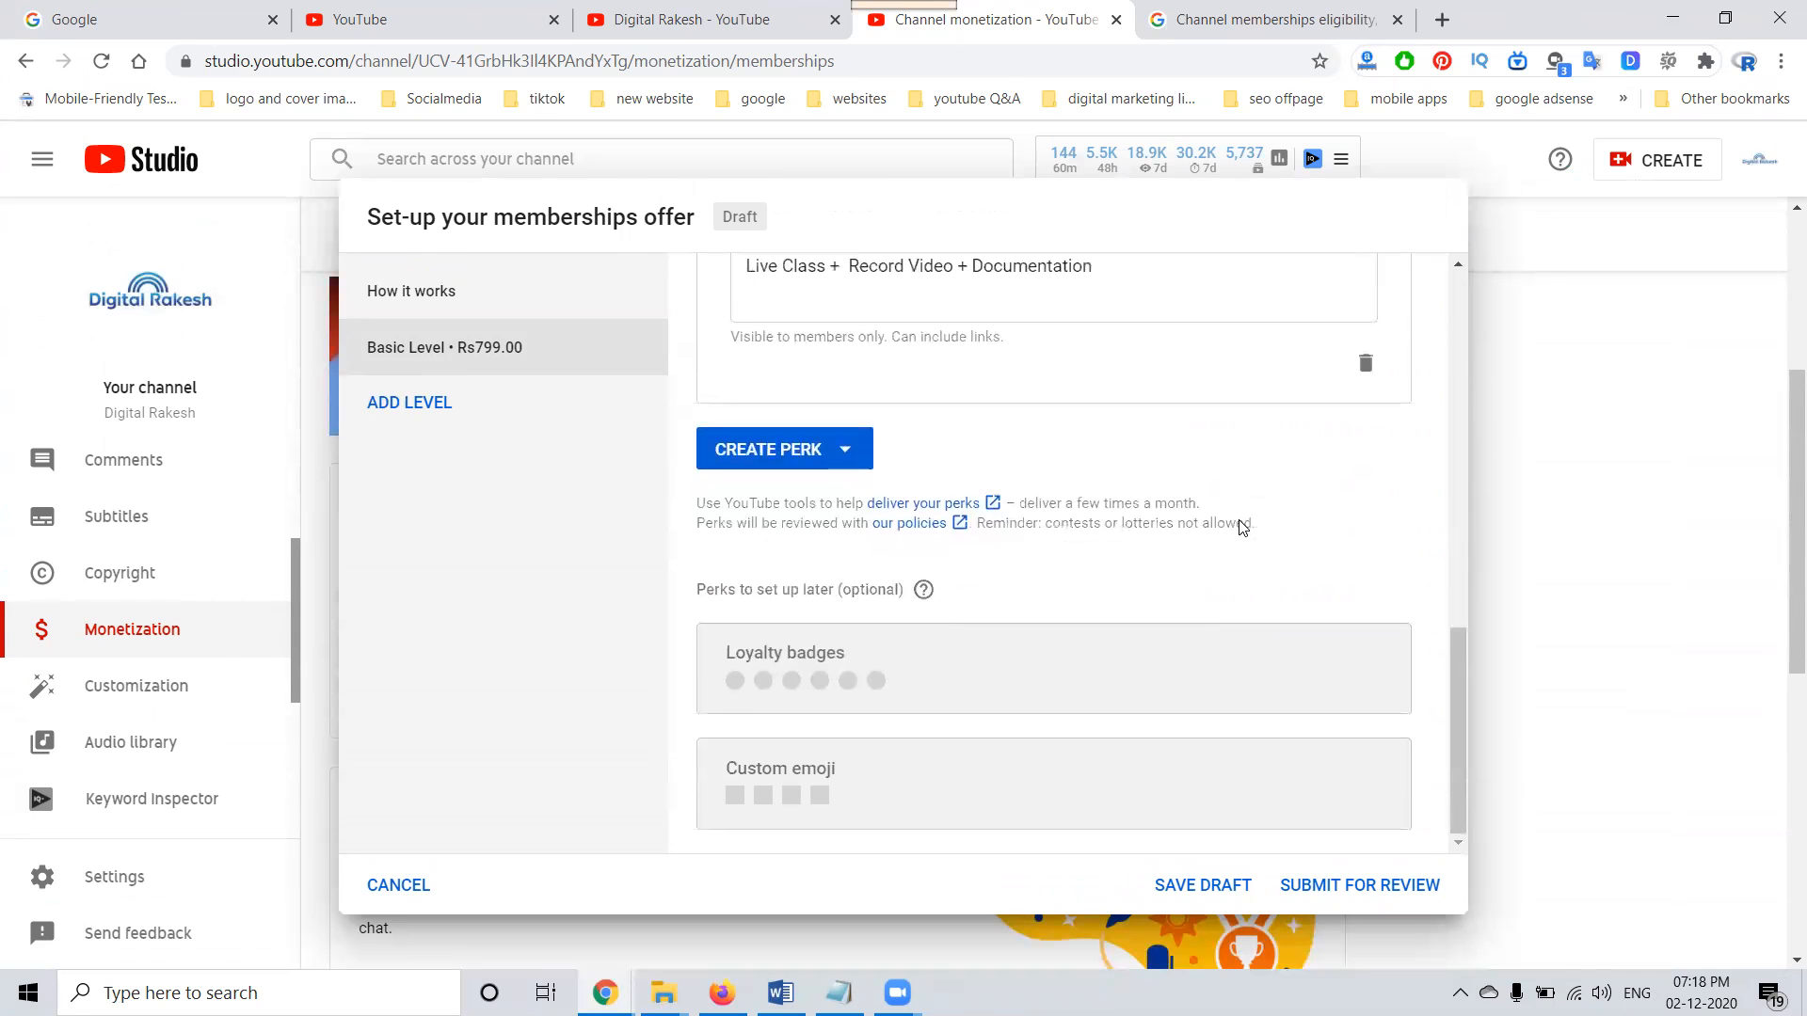
click(1391, 882)
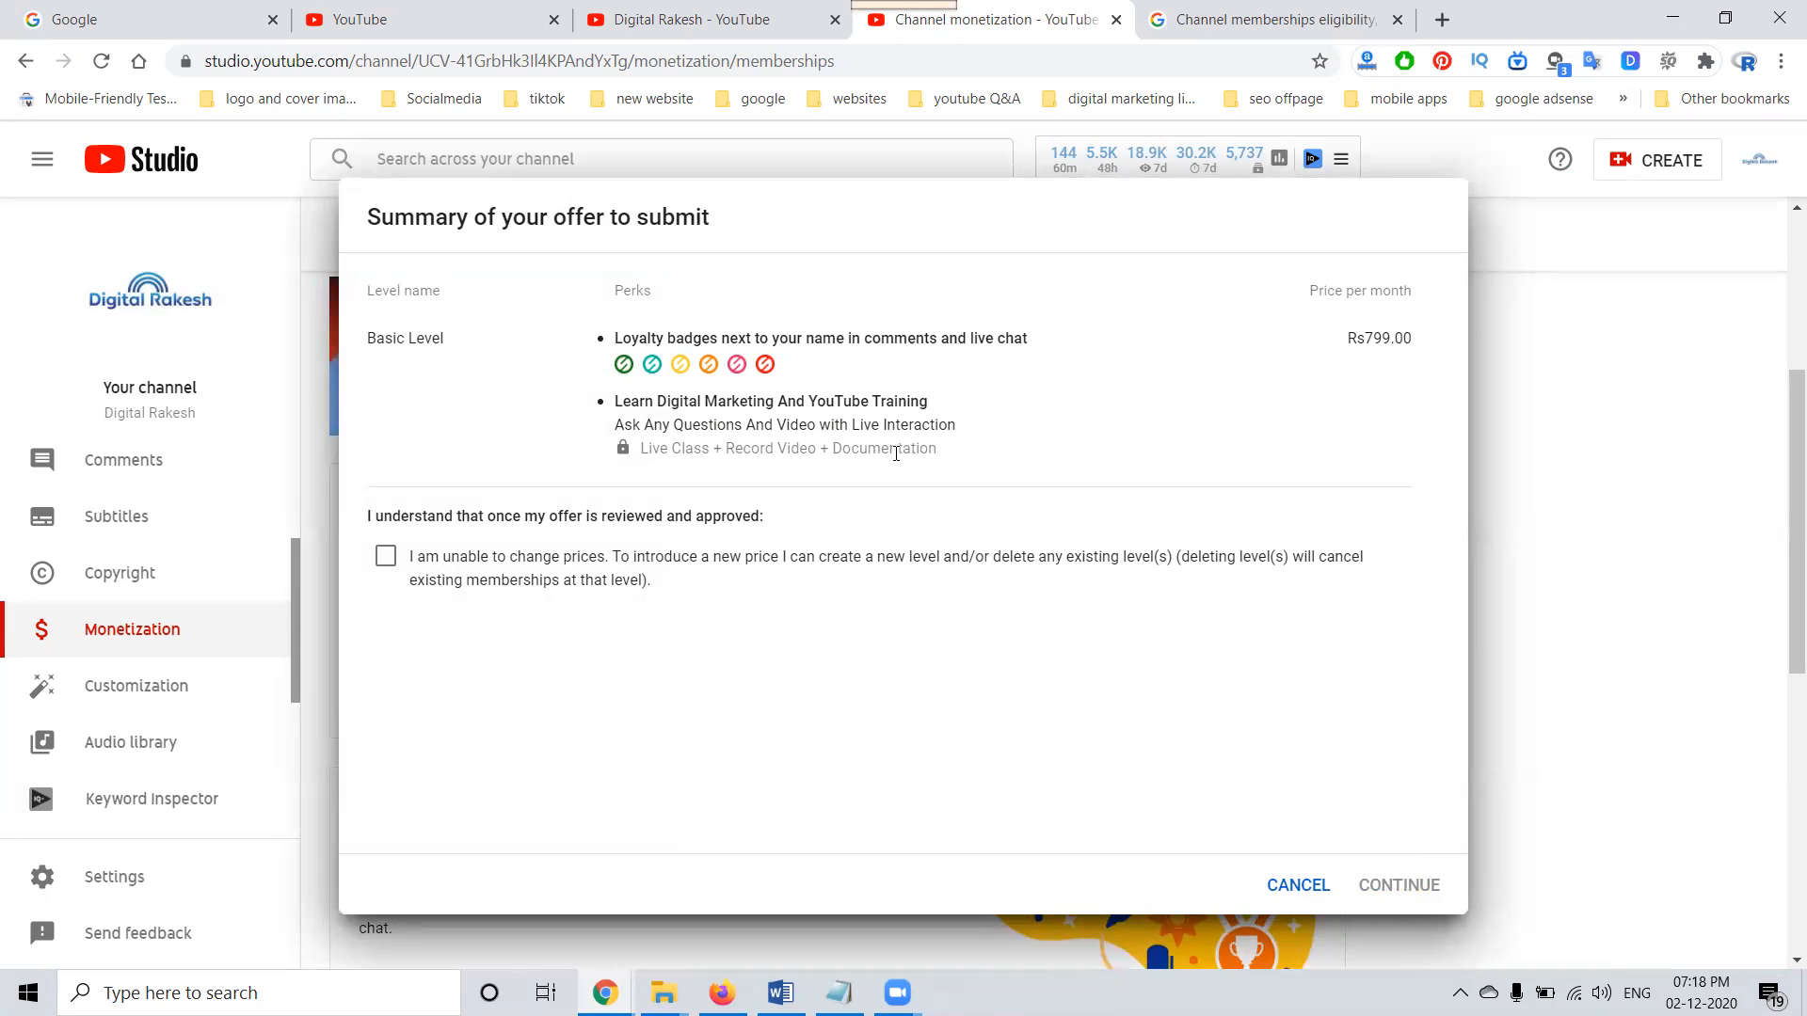
click(386, 556)
click(1412, 886)
click(612, 530)
click(1183, 715)
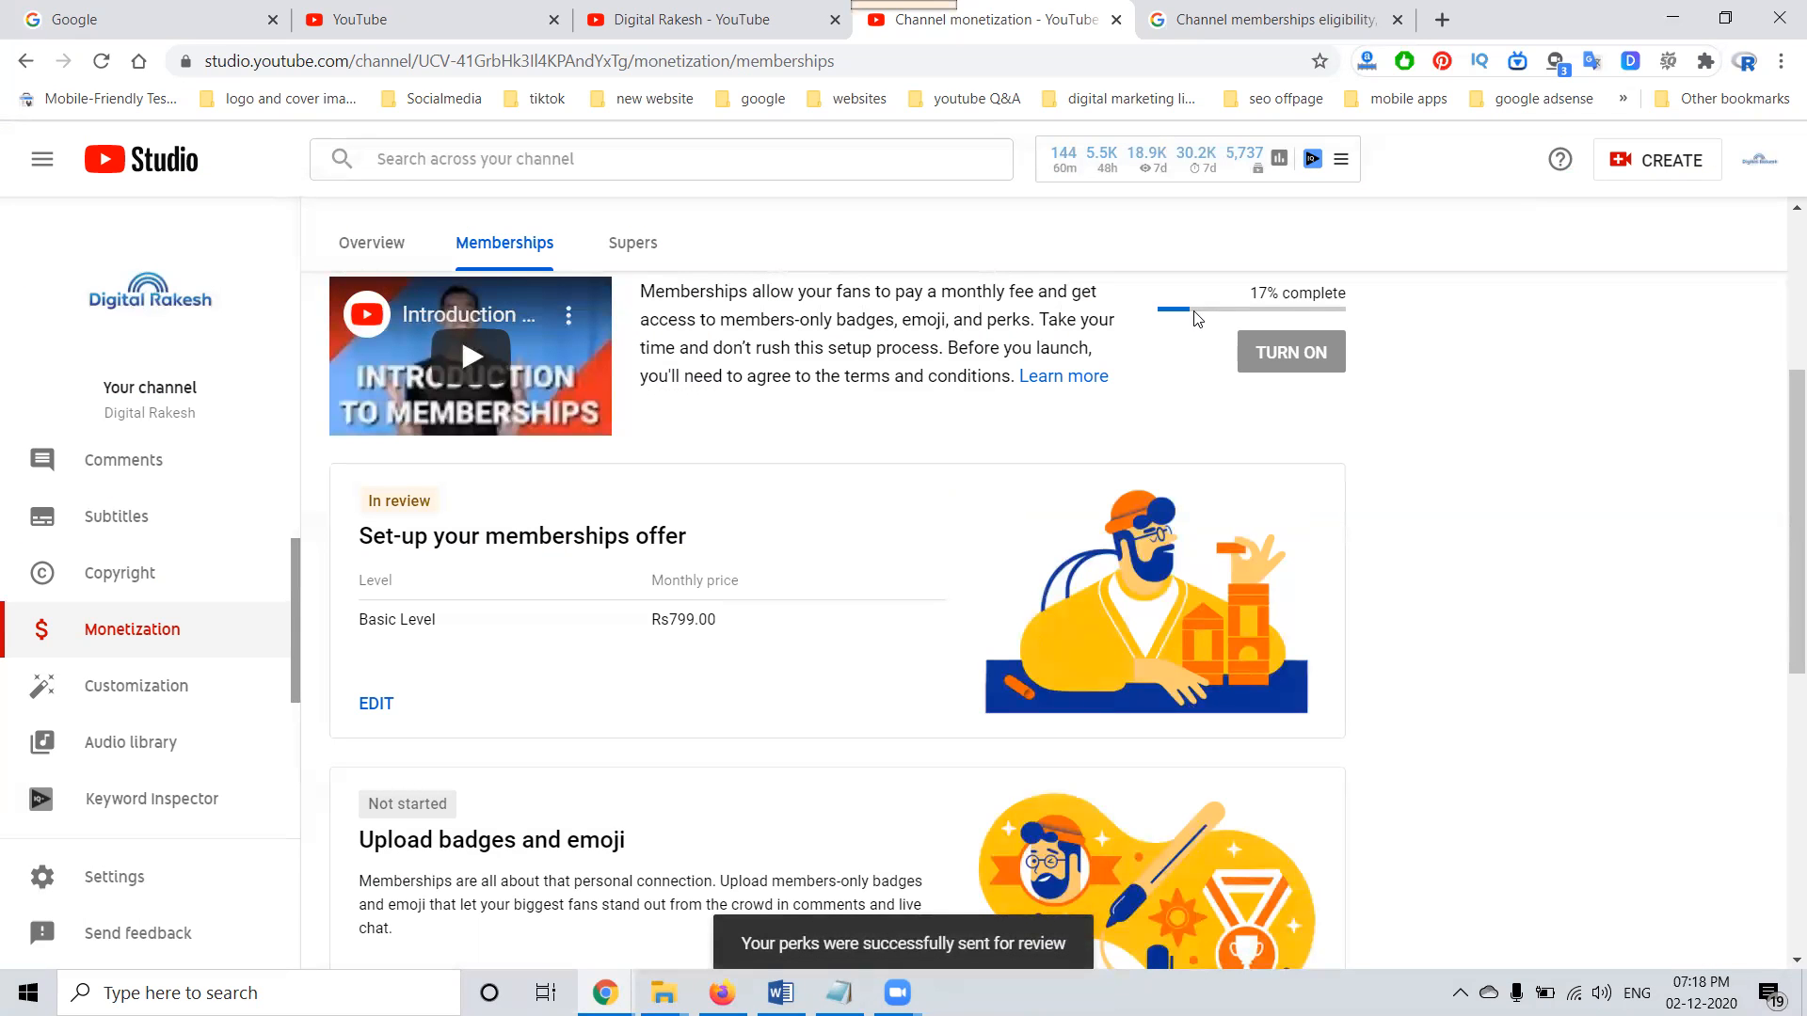
Start the badges and emoji setup and choose the generic YouTube badges for members.
scroll(778, 543, down, 2)
scroll(778, 544, down, 2)
click(385, 653)
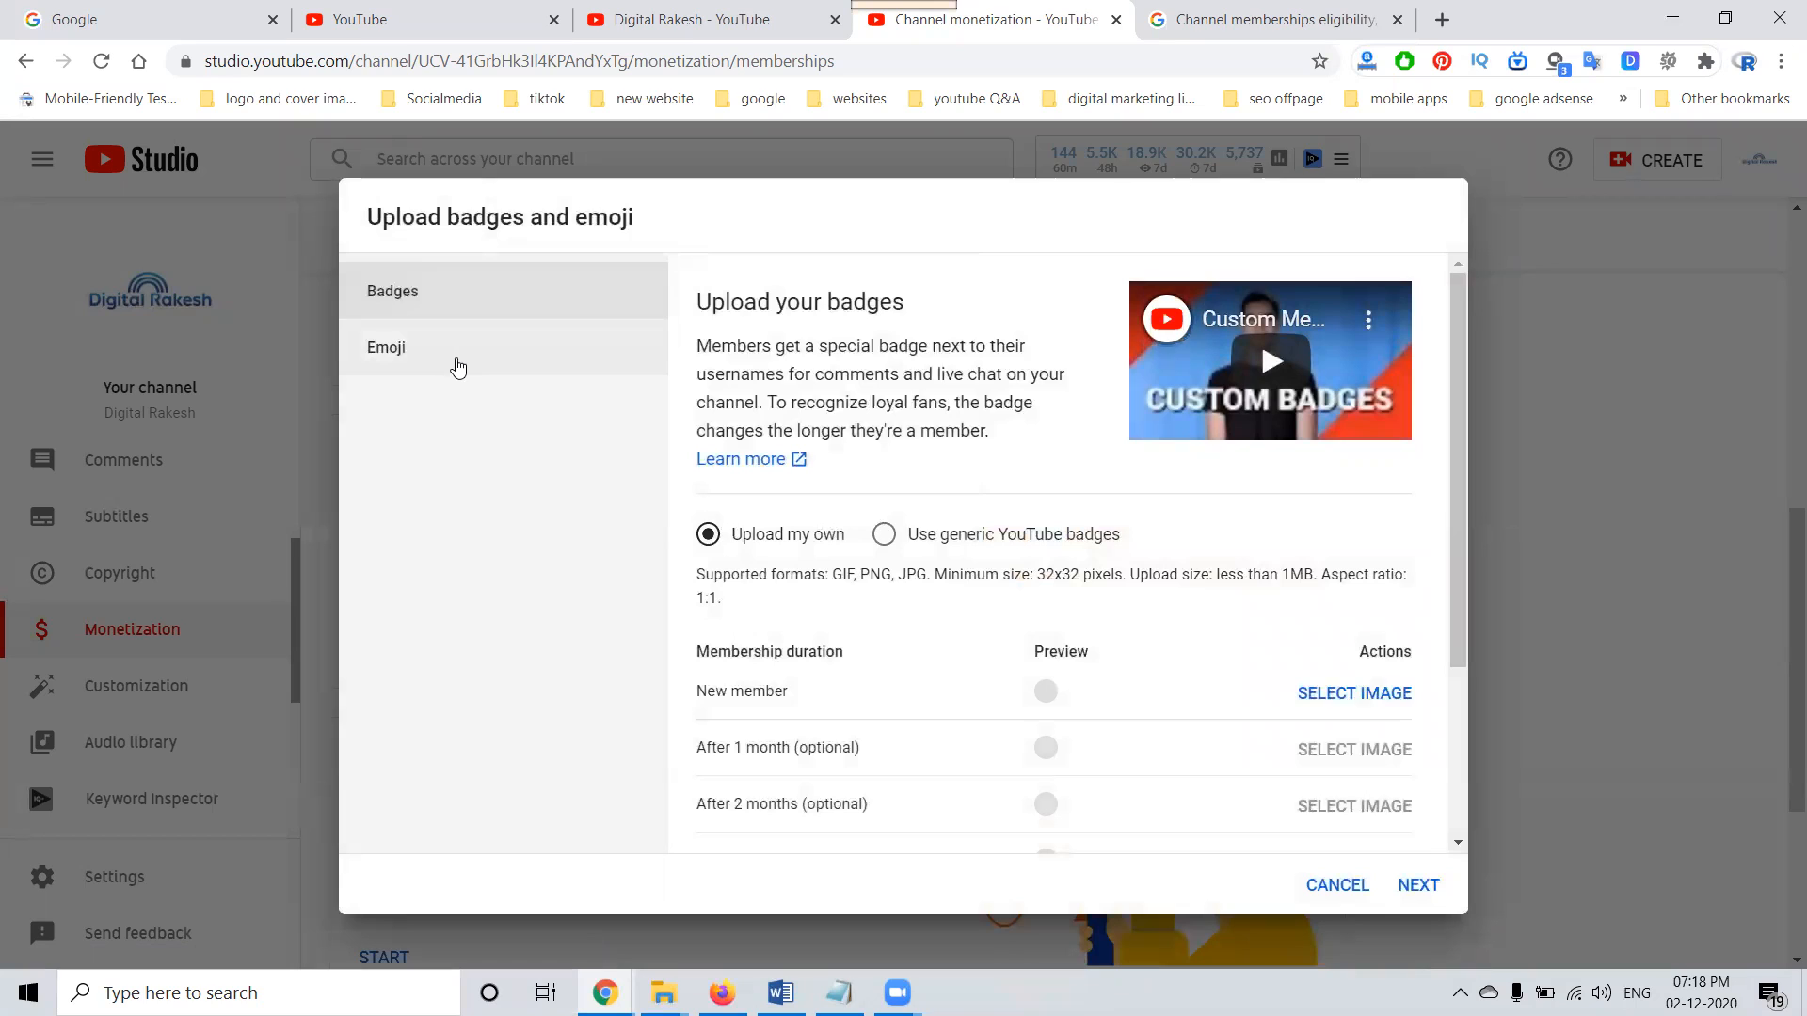
click(884, 534)
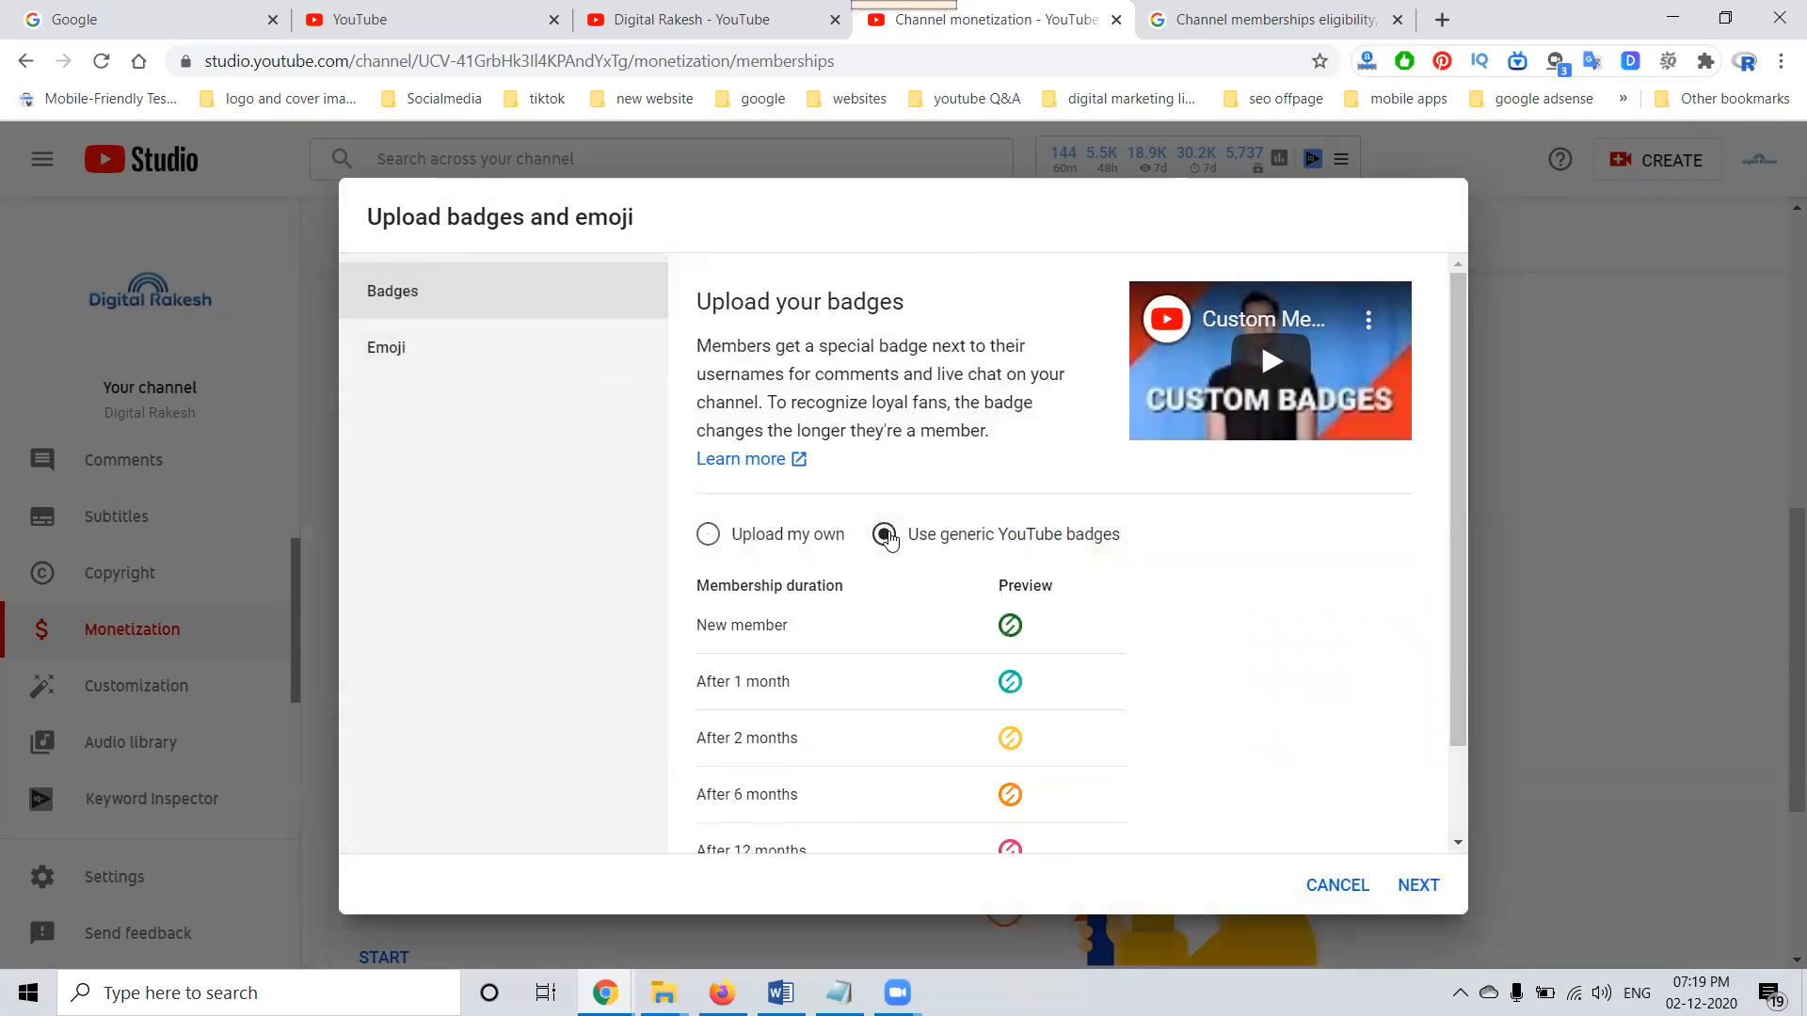
scroll(1101, 640, down, 2)
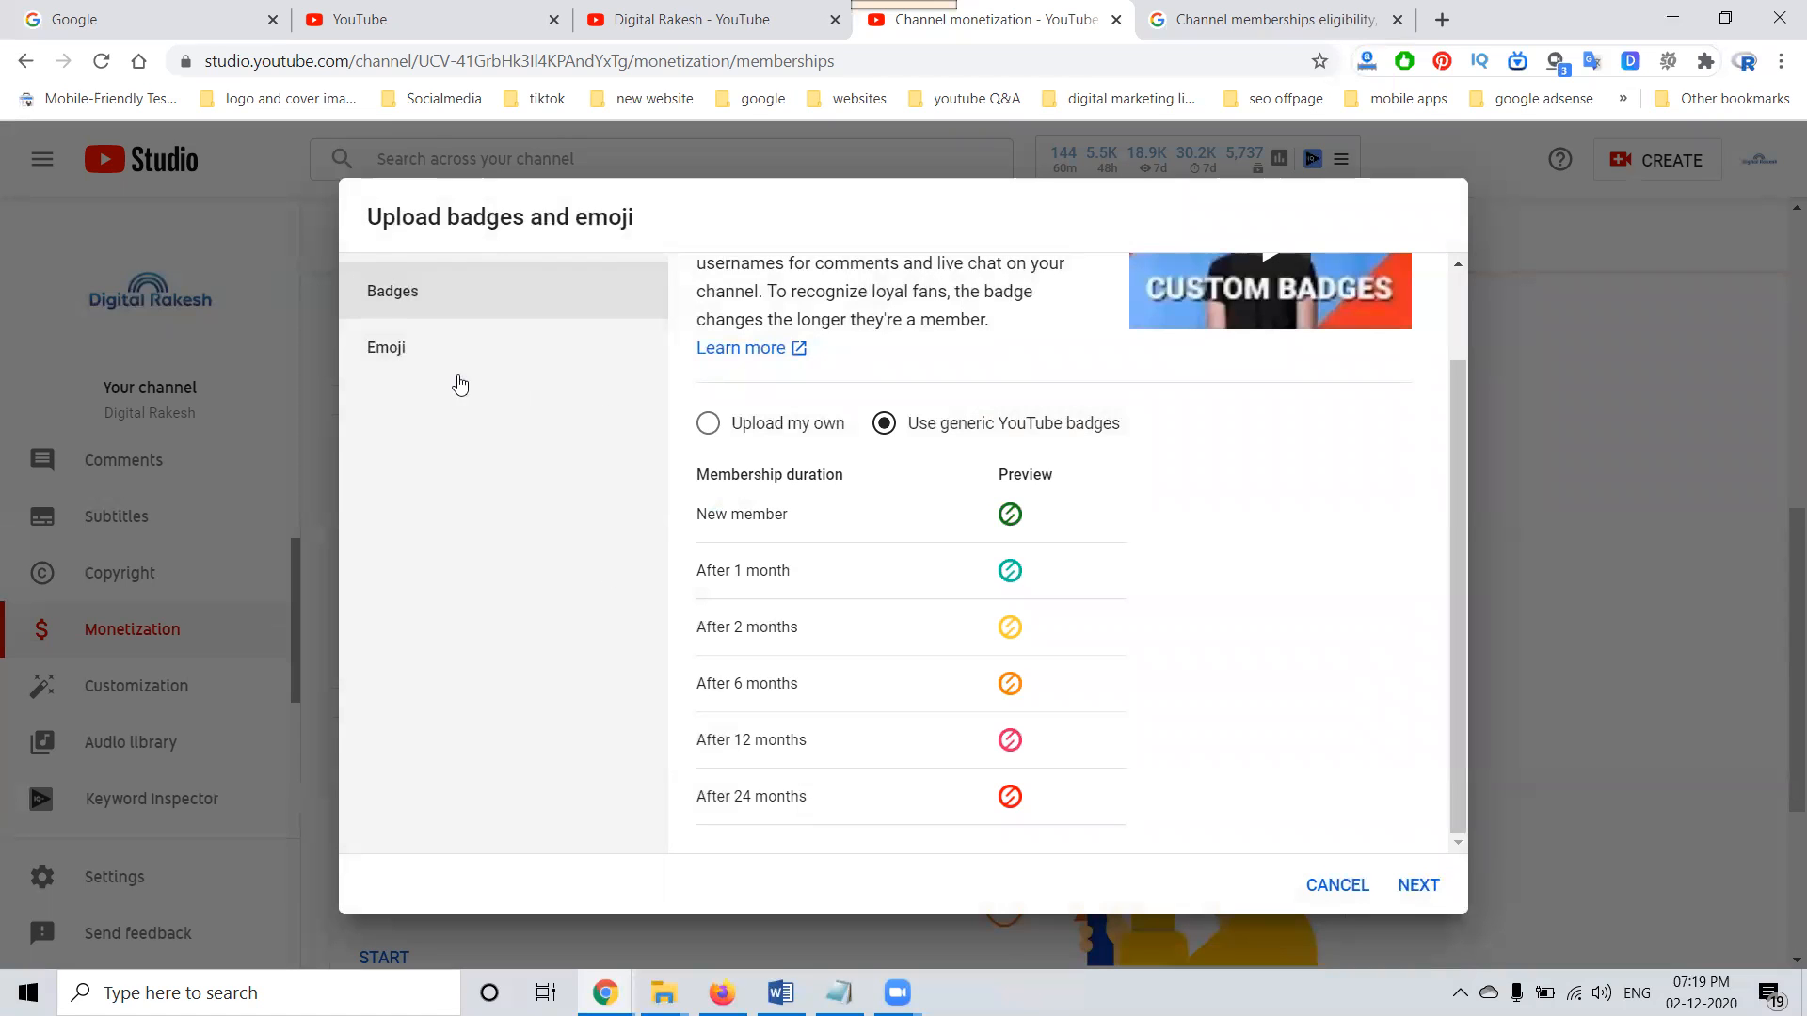
Examine the custom emoji slots, switching their dark theme preview on and back off.
click(424, 356)
scroll(1082, 668, down, 2)
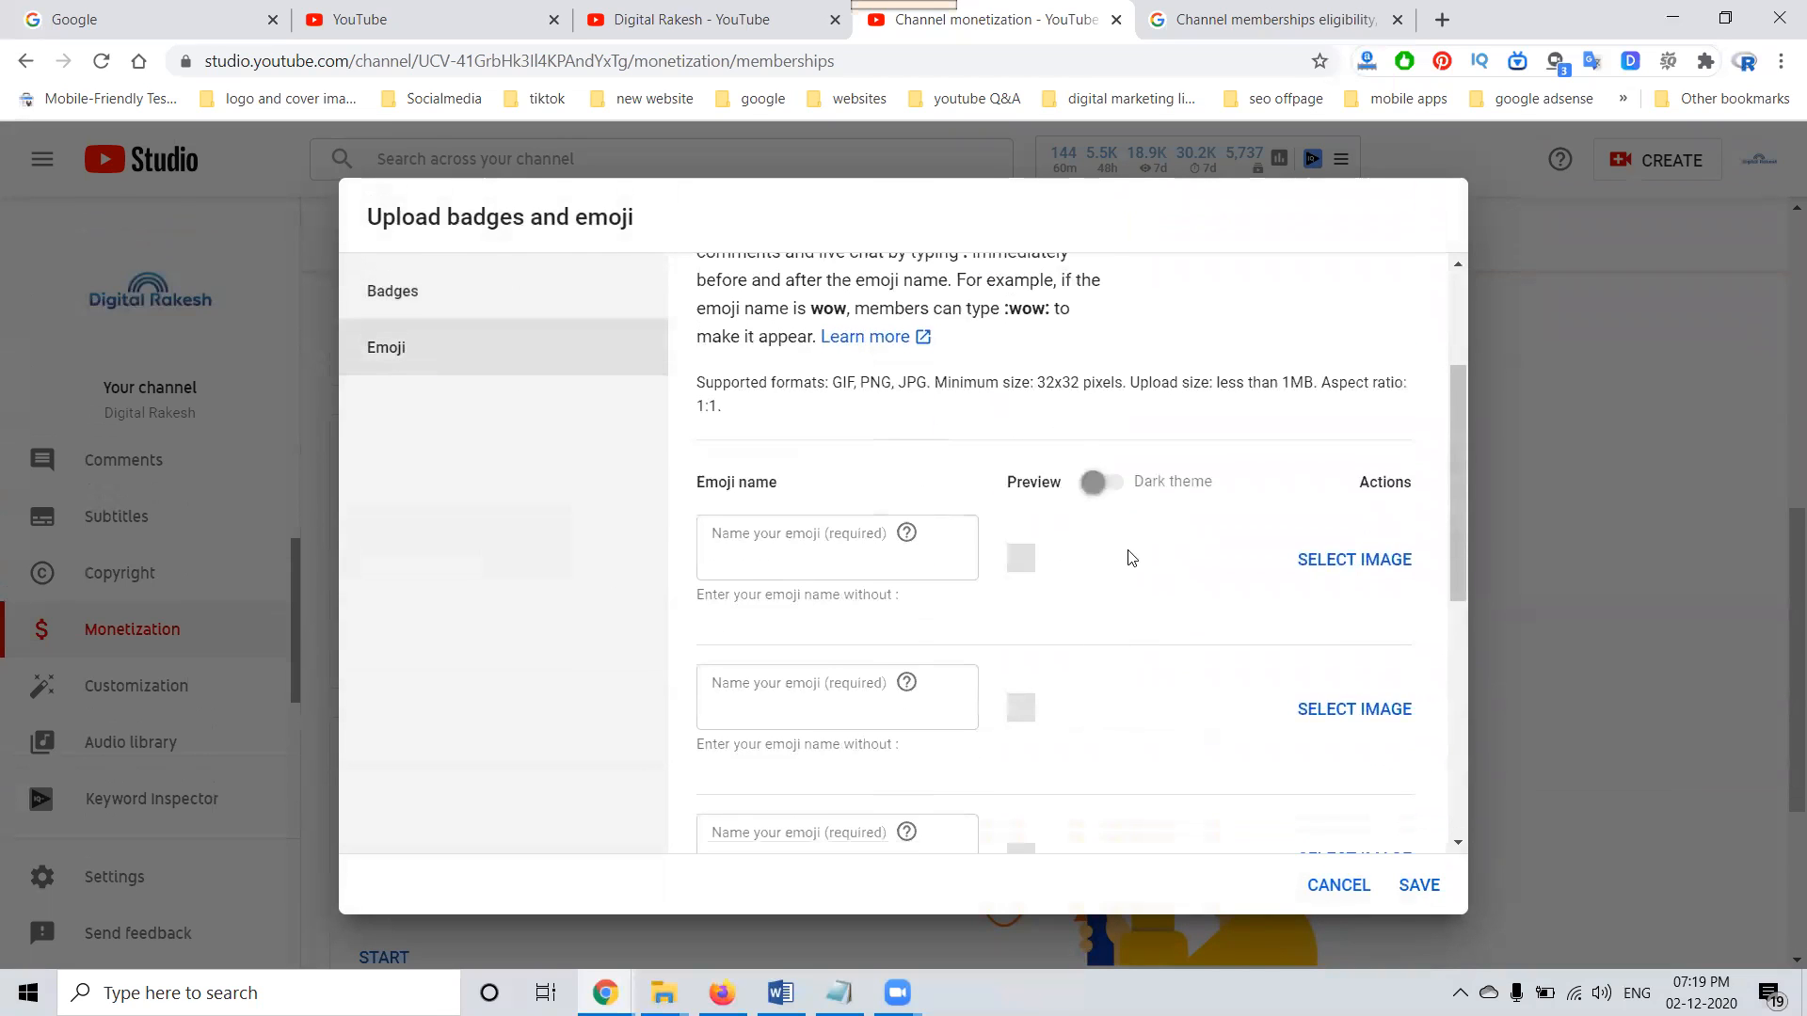
click(1113, 484)
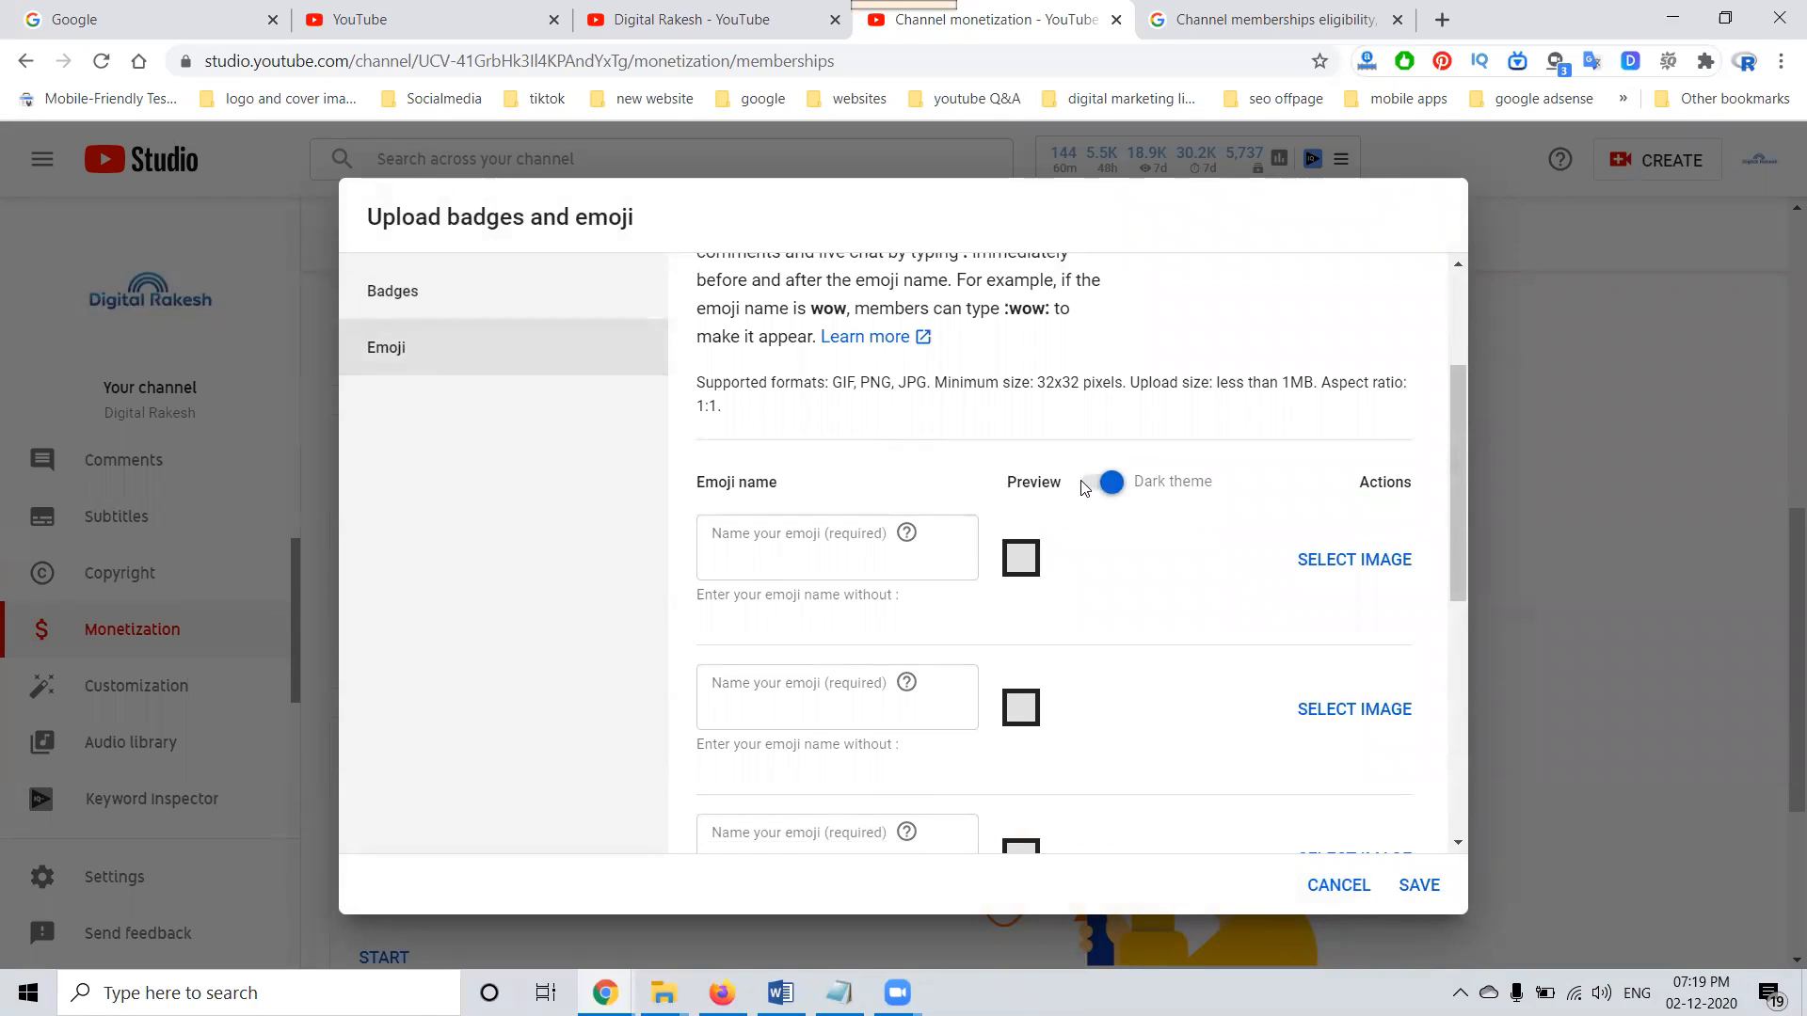
click(1090, 486)
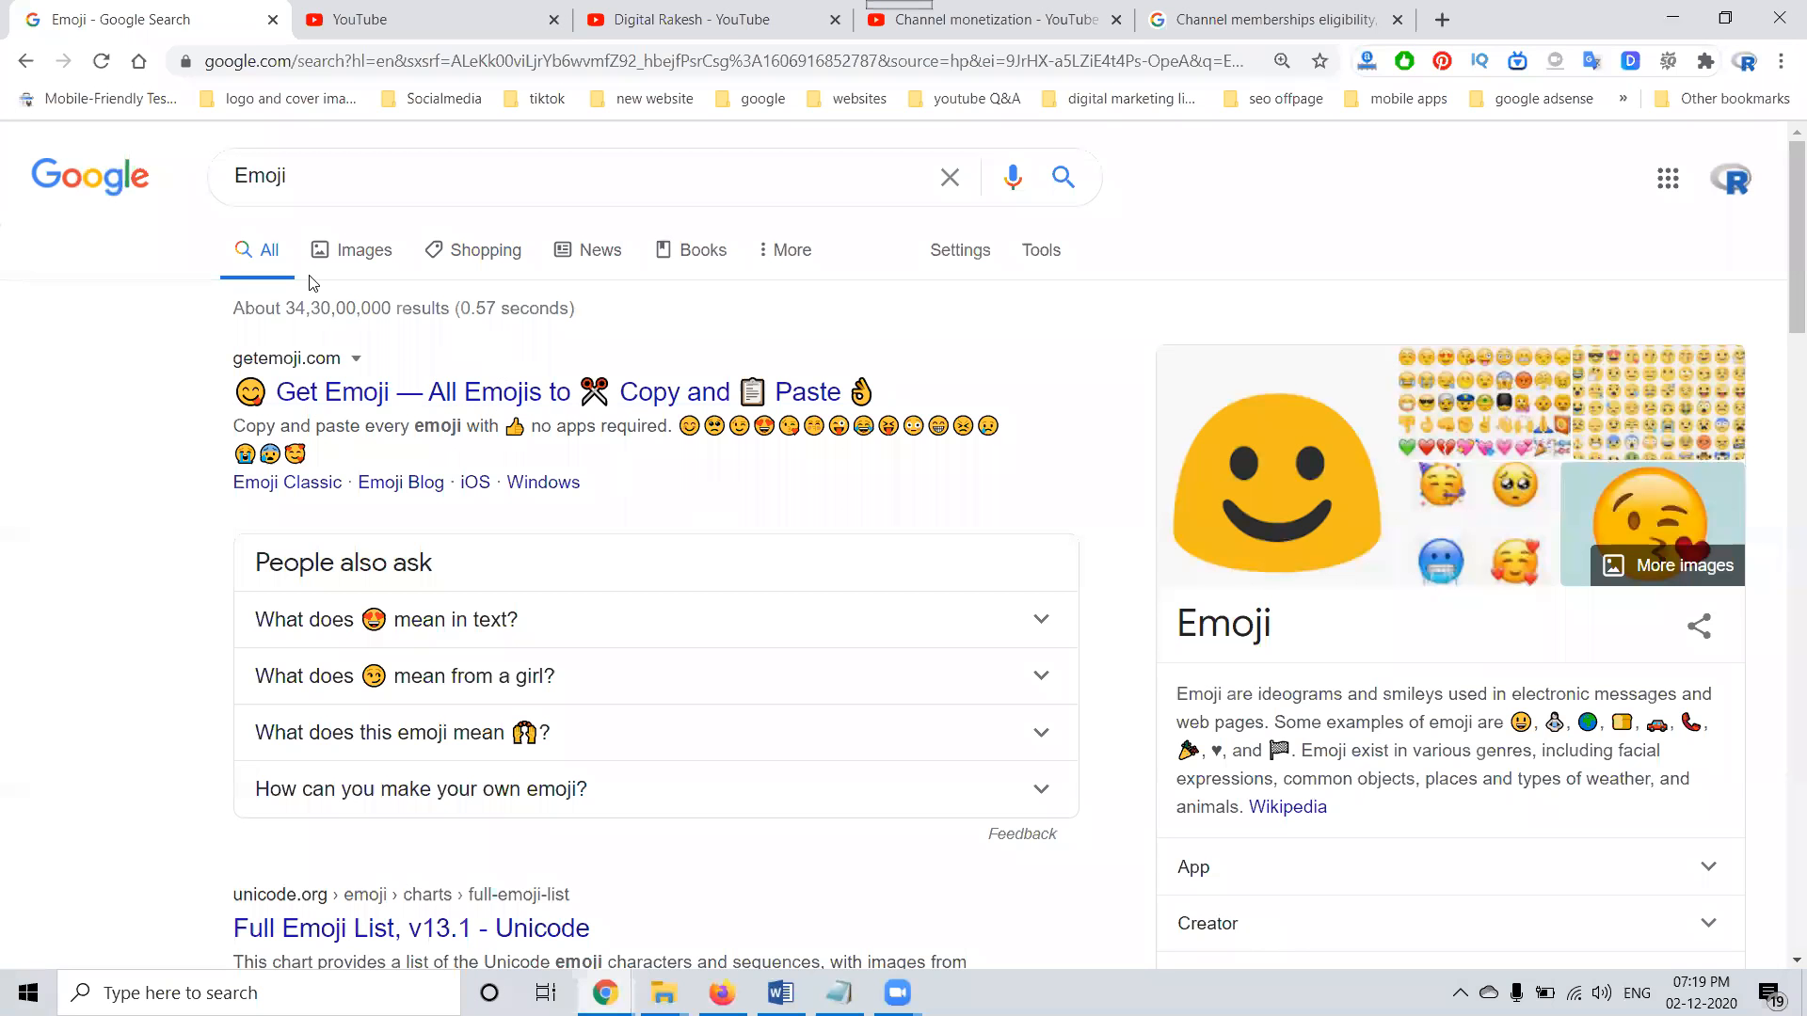
Search Google for "youtube Emoji", view the image results, and return to the emoji setup in YouTube Studio.
click(239, 174)
text(youtube)
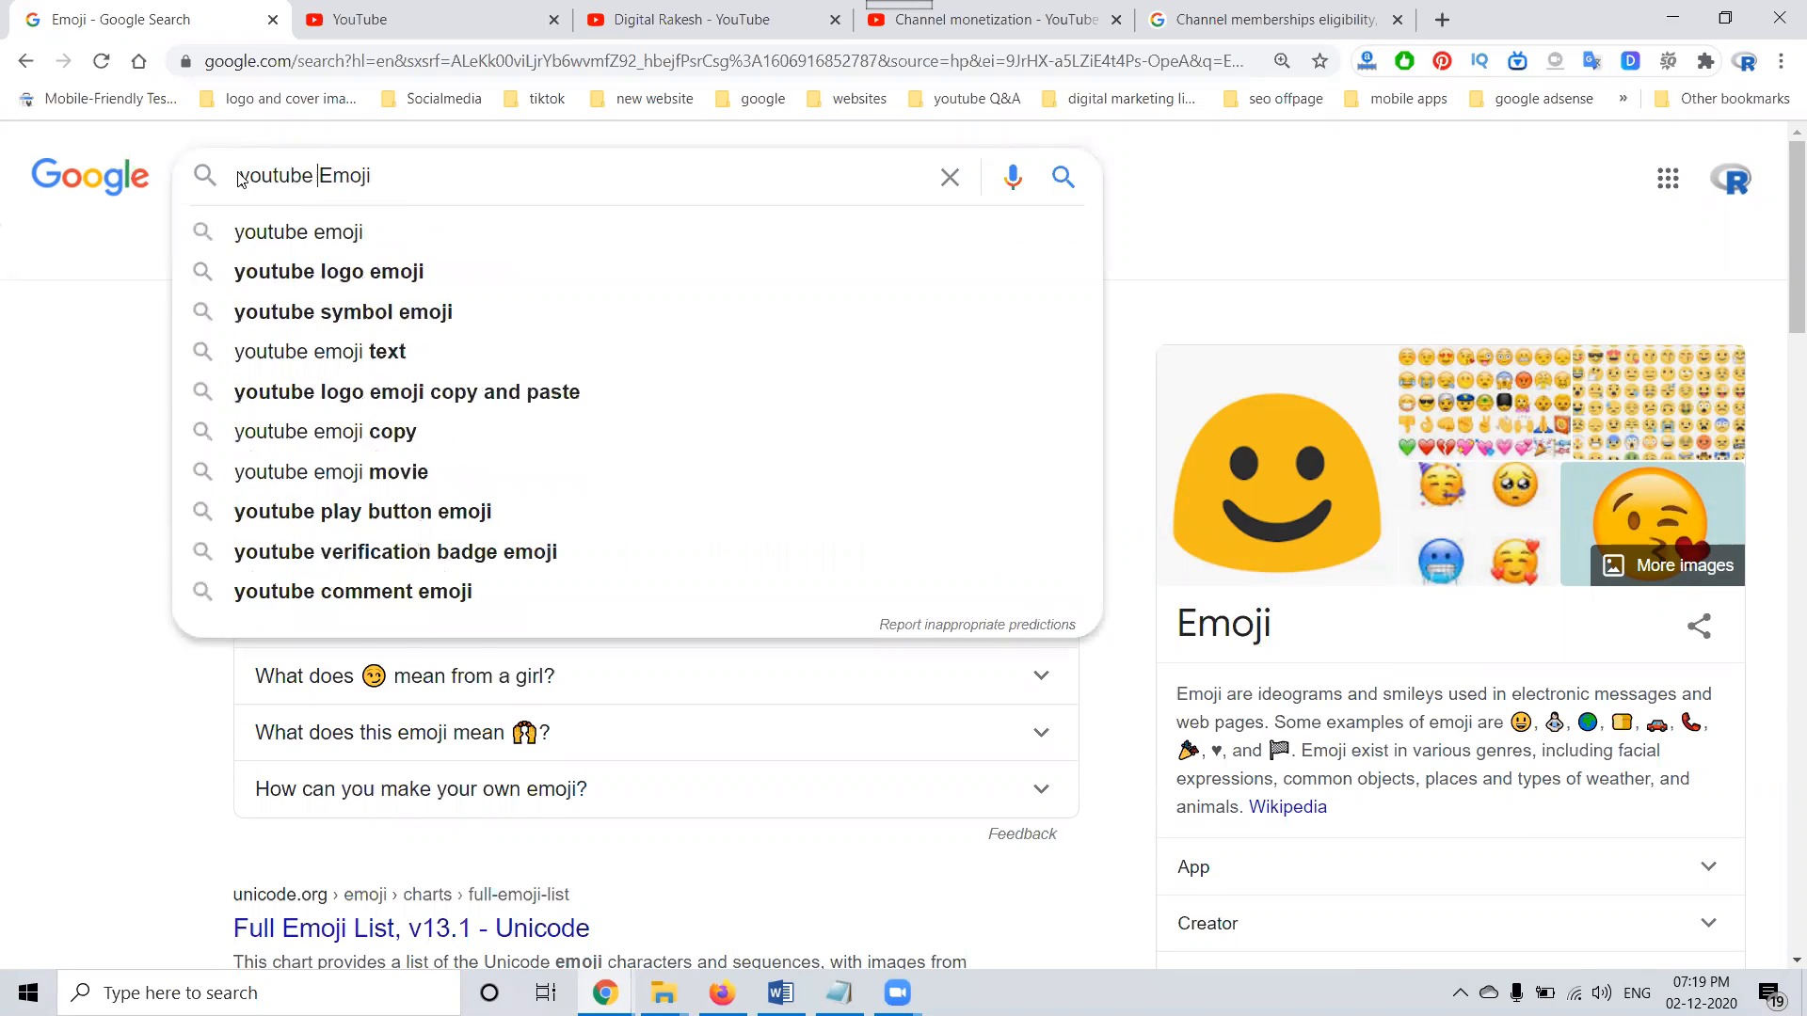
key(Return)
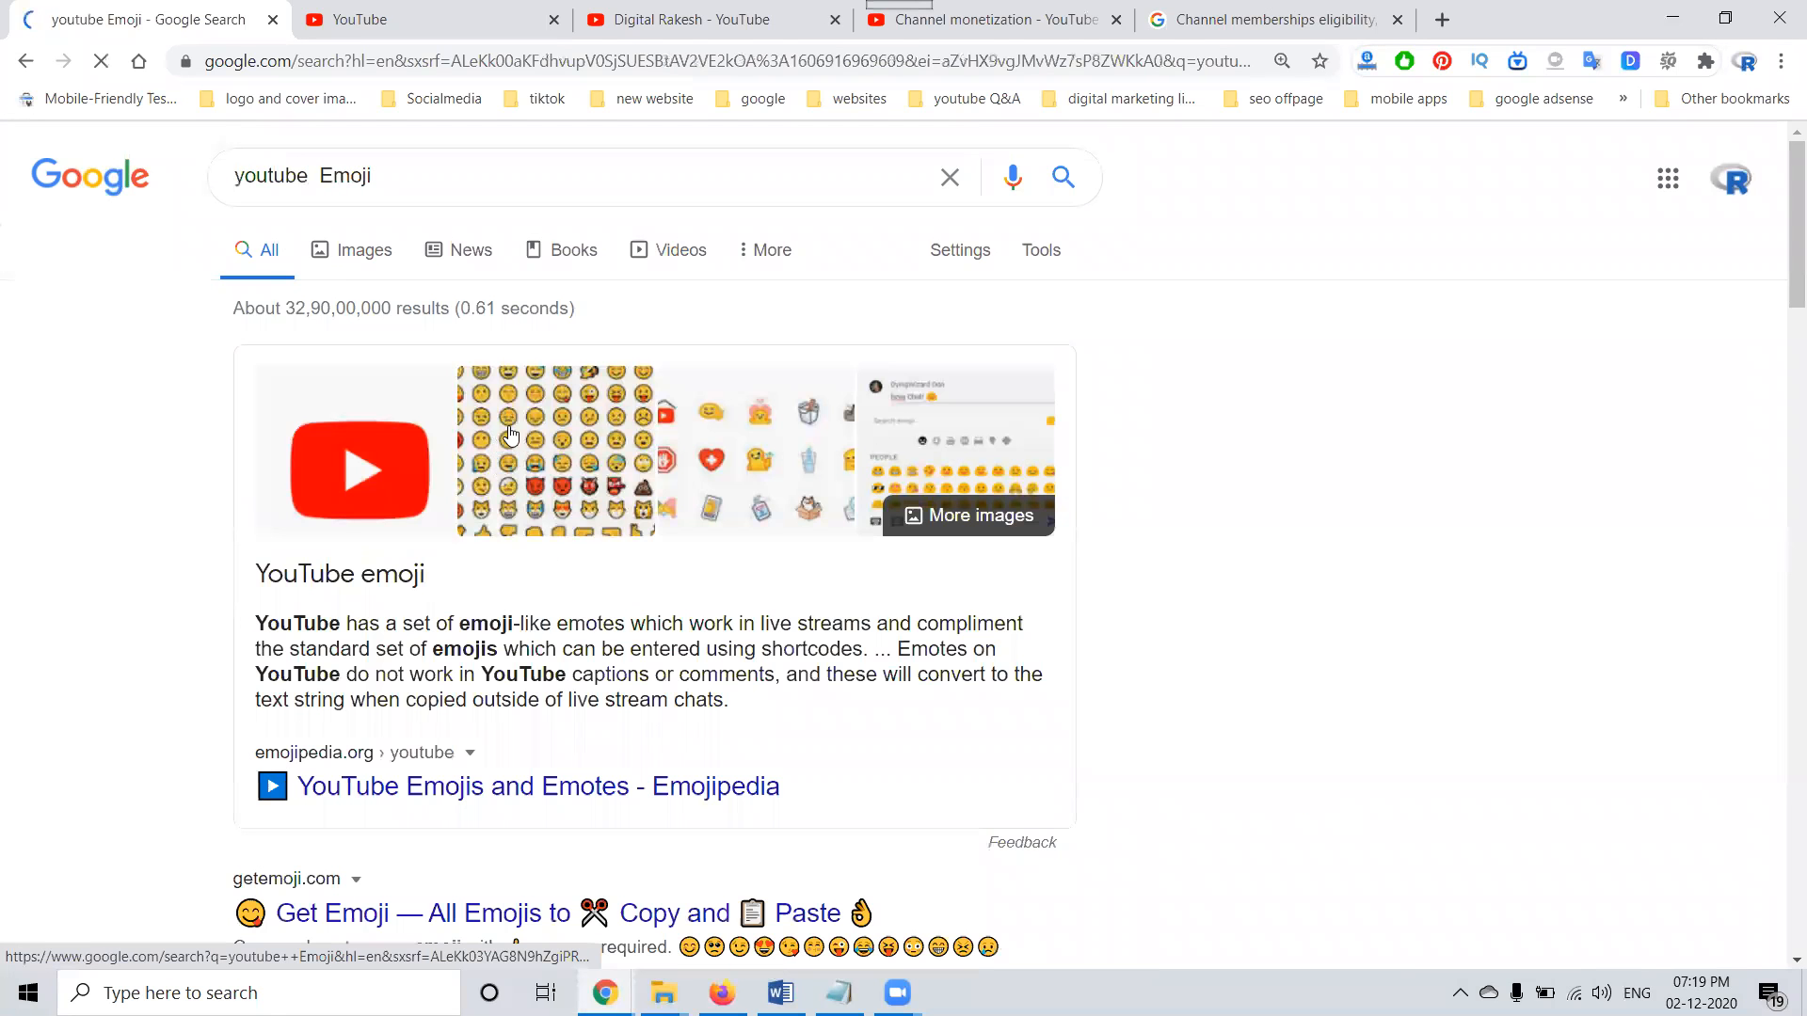
click(372, 252)
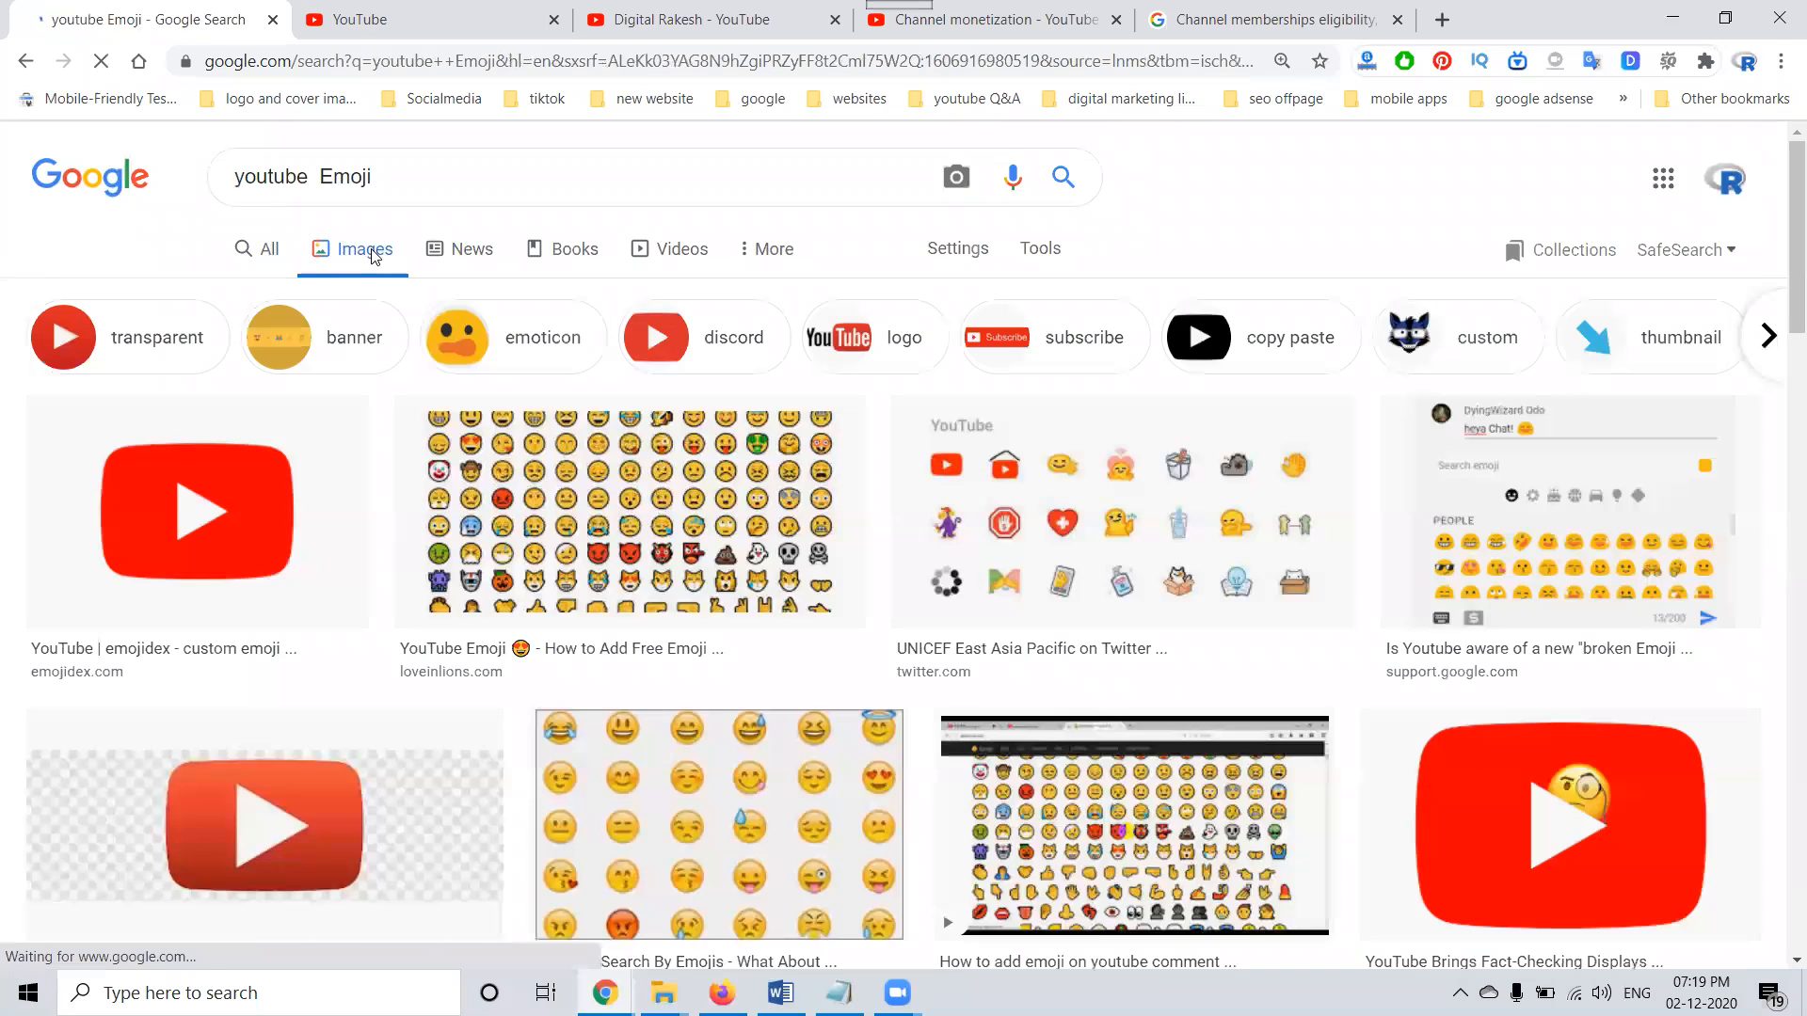
click(97, 179)
click(1006, 15)
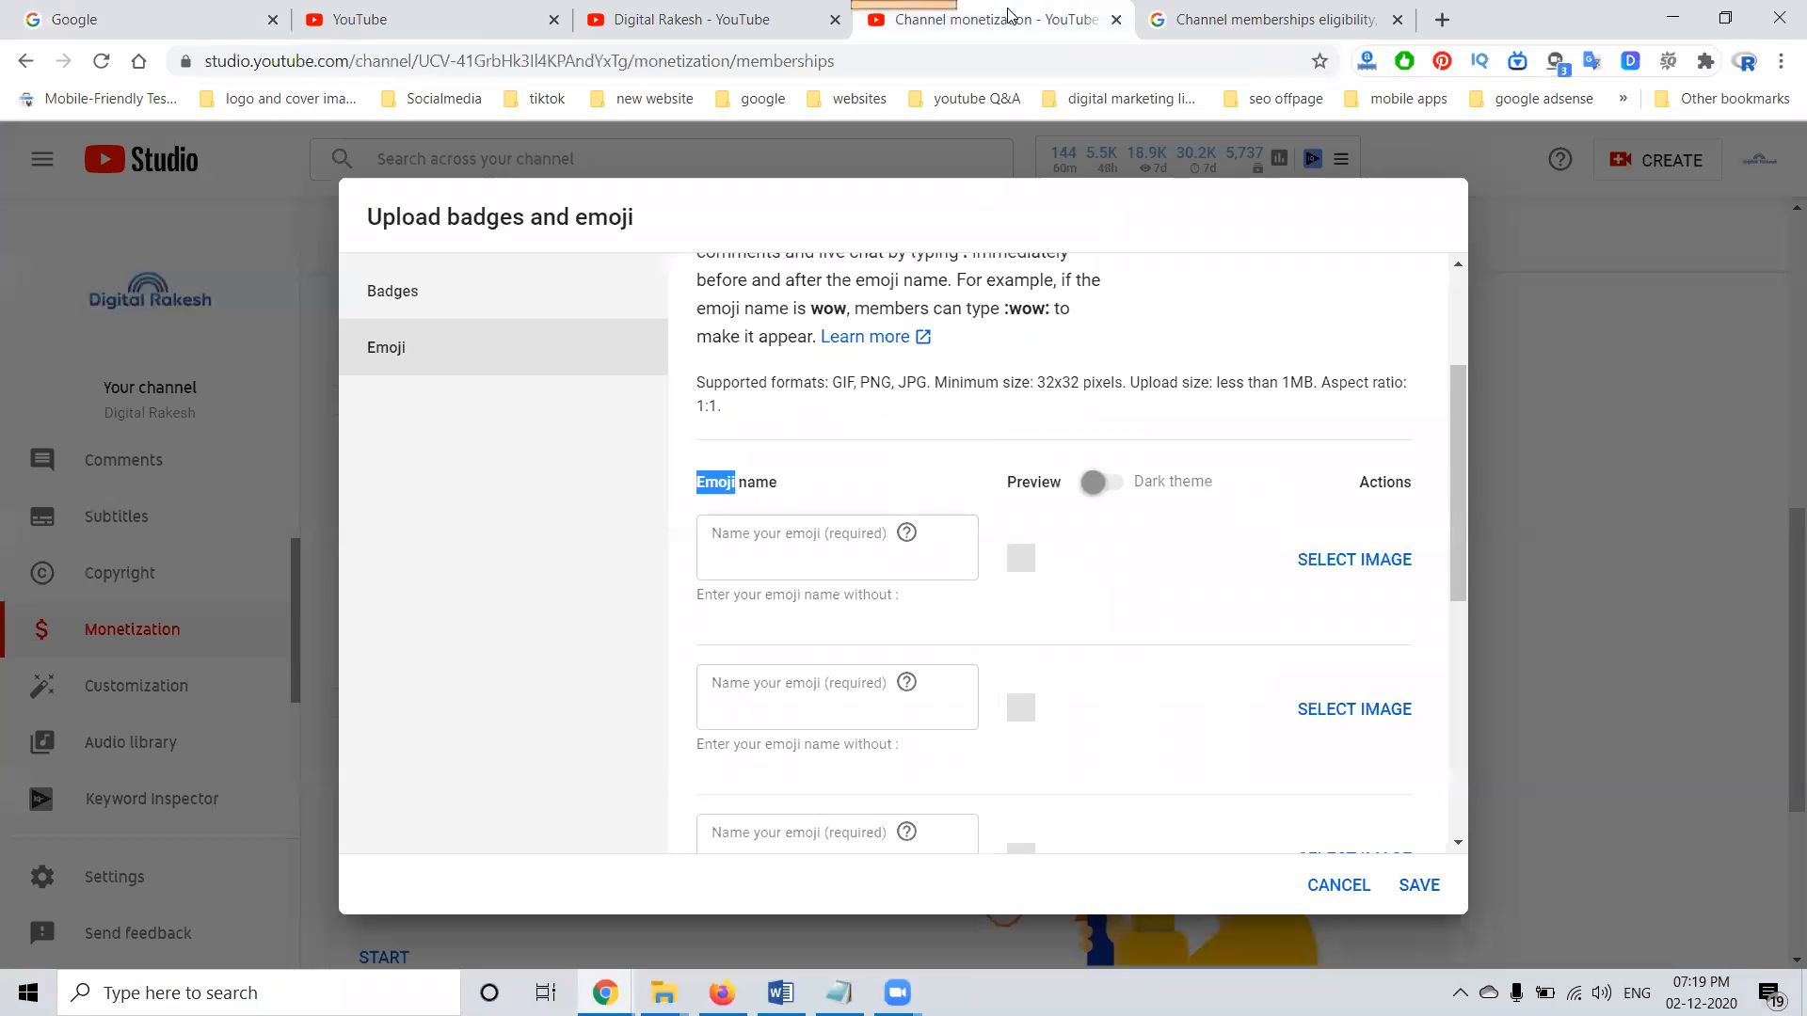
Recheck the generic badges and save the badges and emoji setup without adding any custom emoji.
click(532, 314)
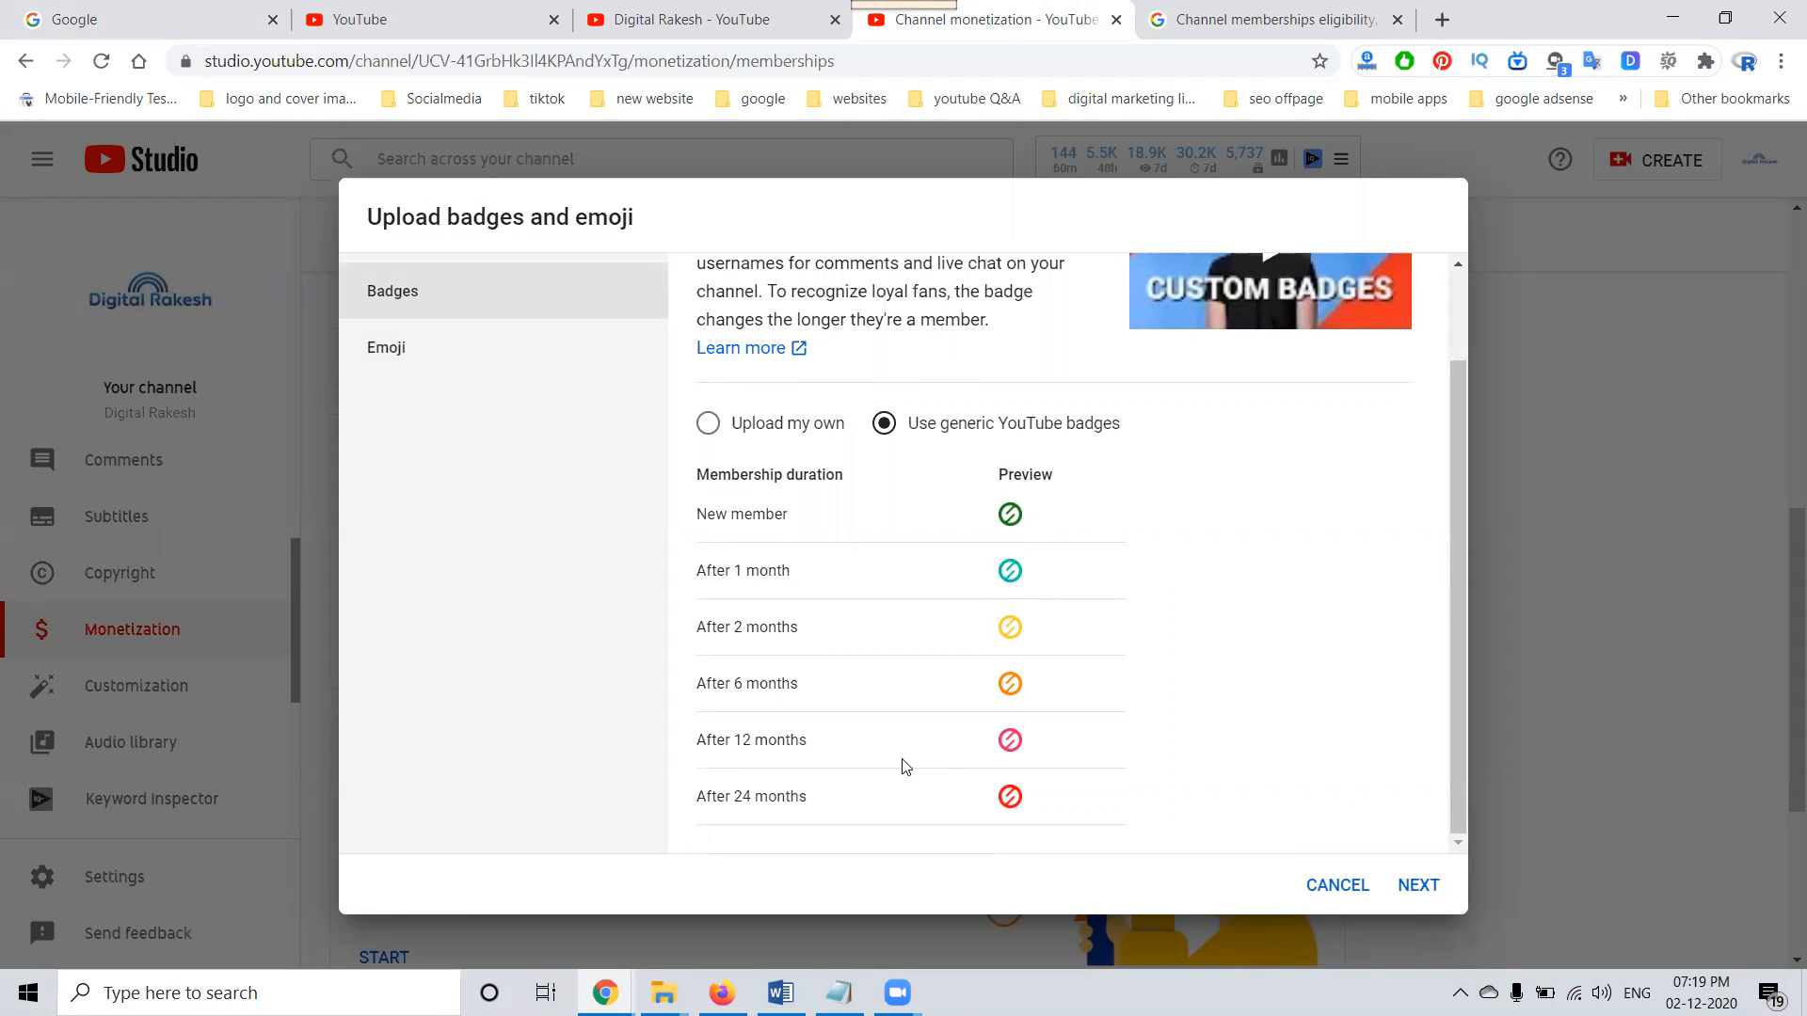
click(1418, 887)
scroll(974, 563, down, 3)
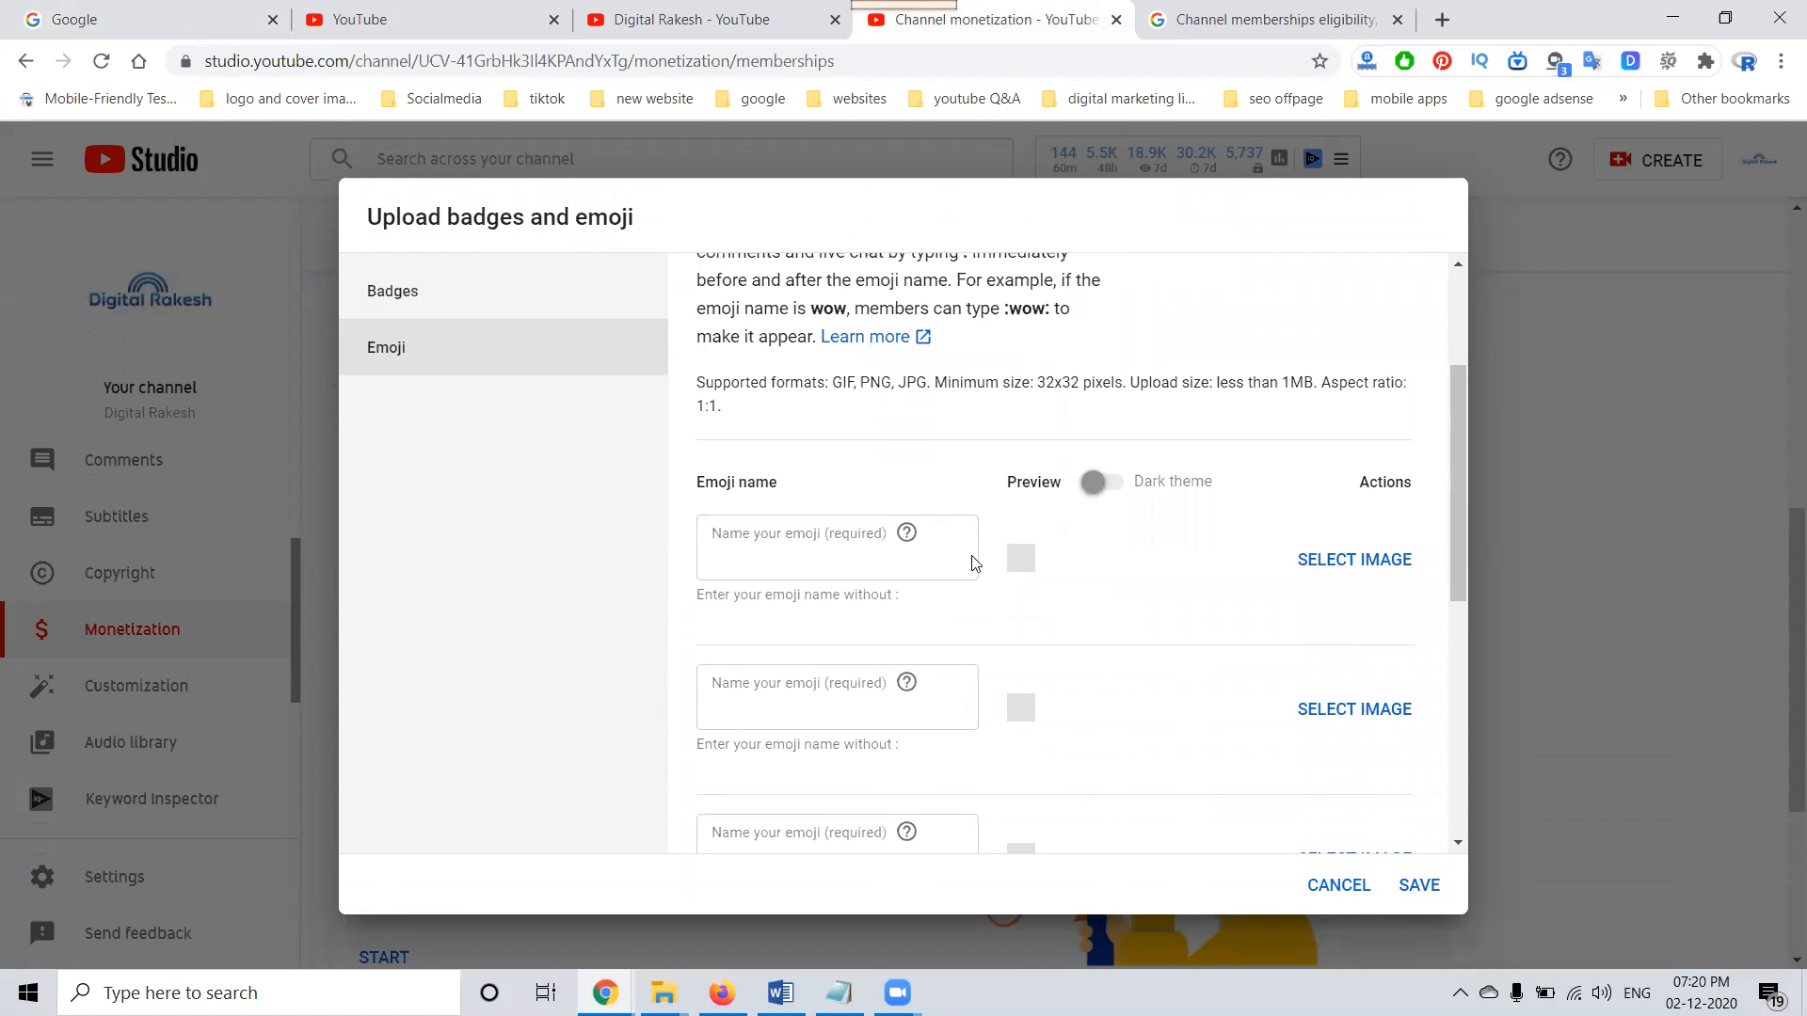
click(1423, 885)
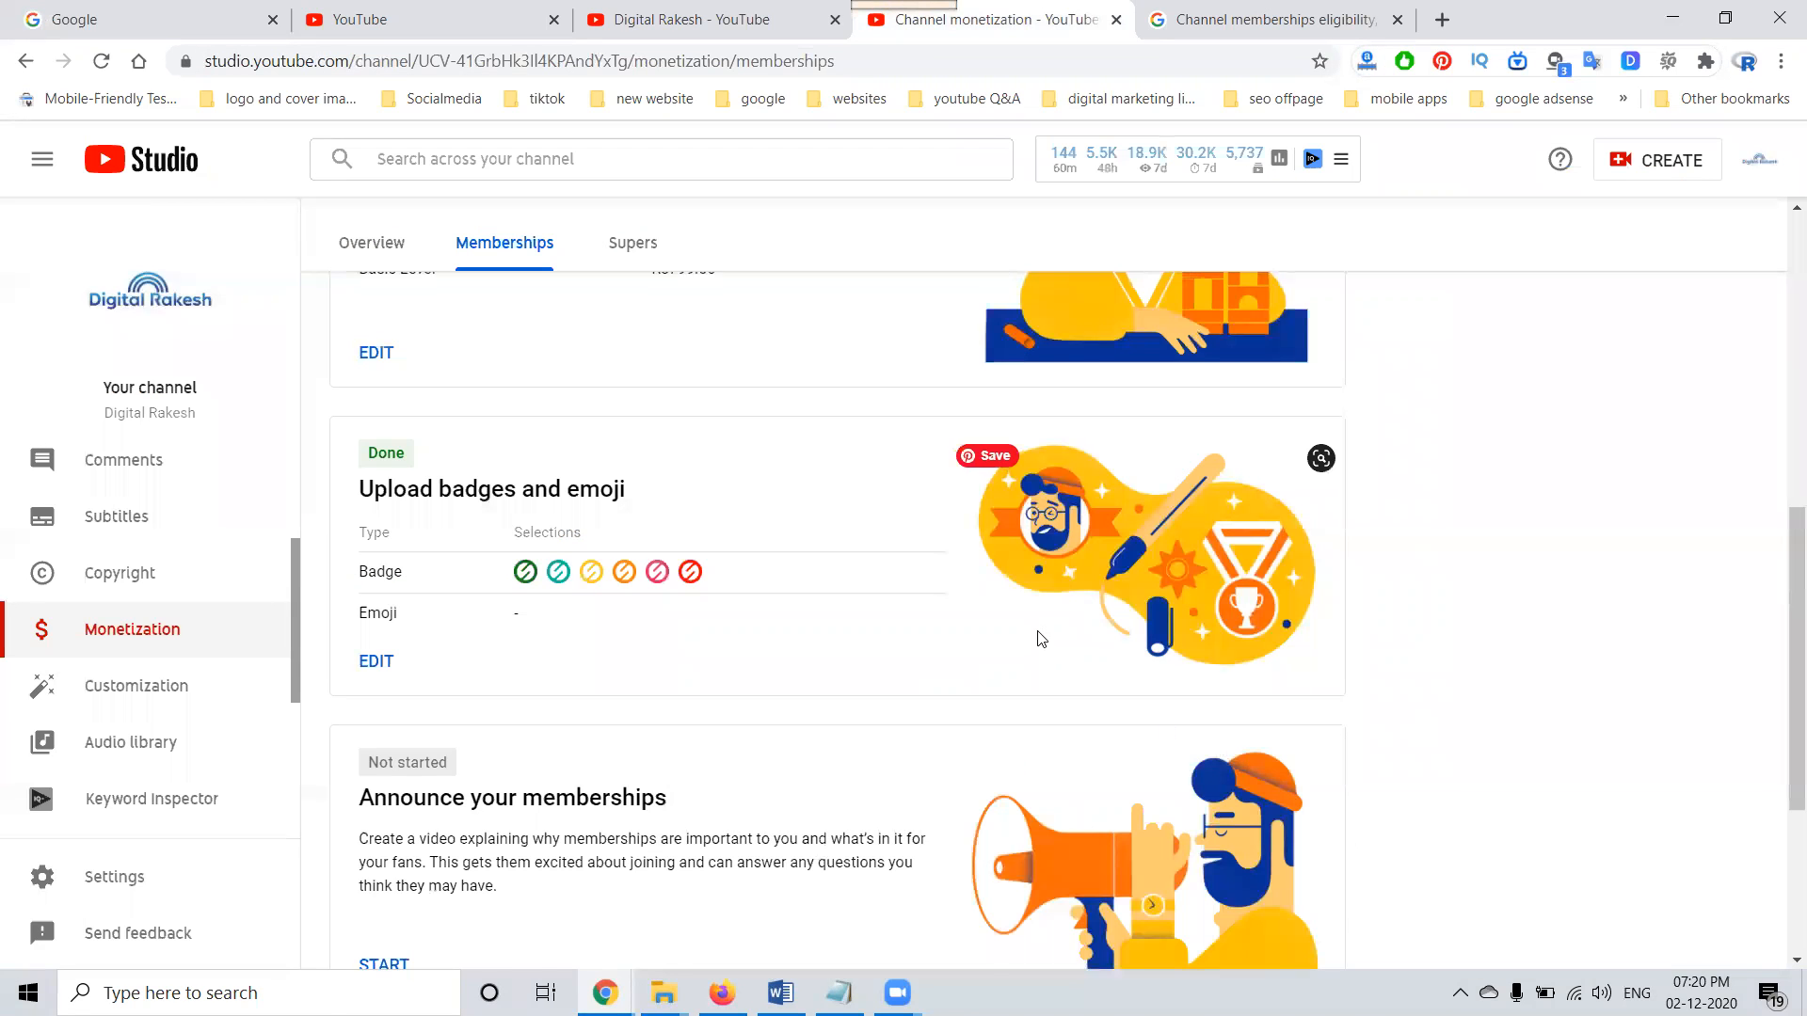
Start the Announce your memberships task and open the upload page for an unlisted announcement video.
scroll(1040, 633, up, 6)
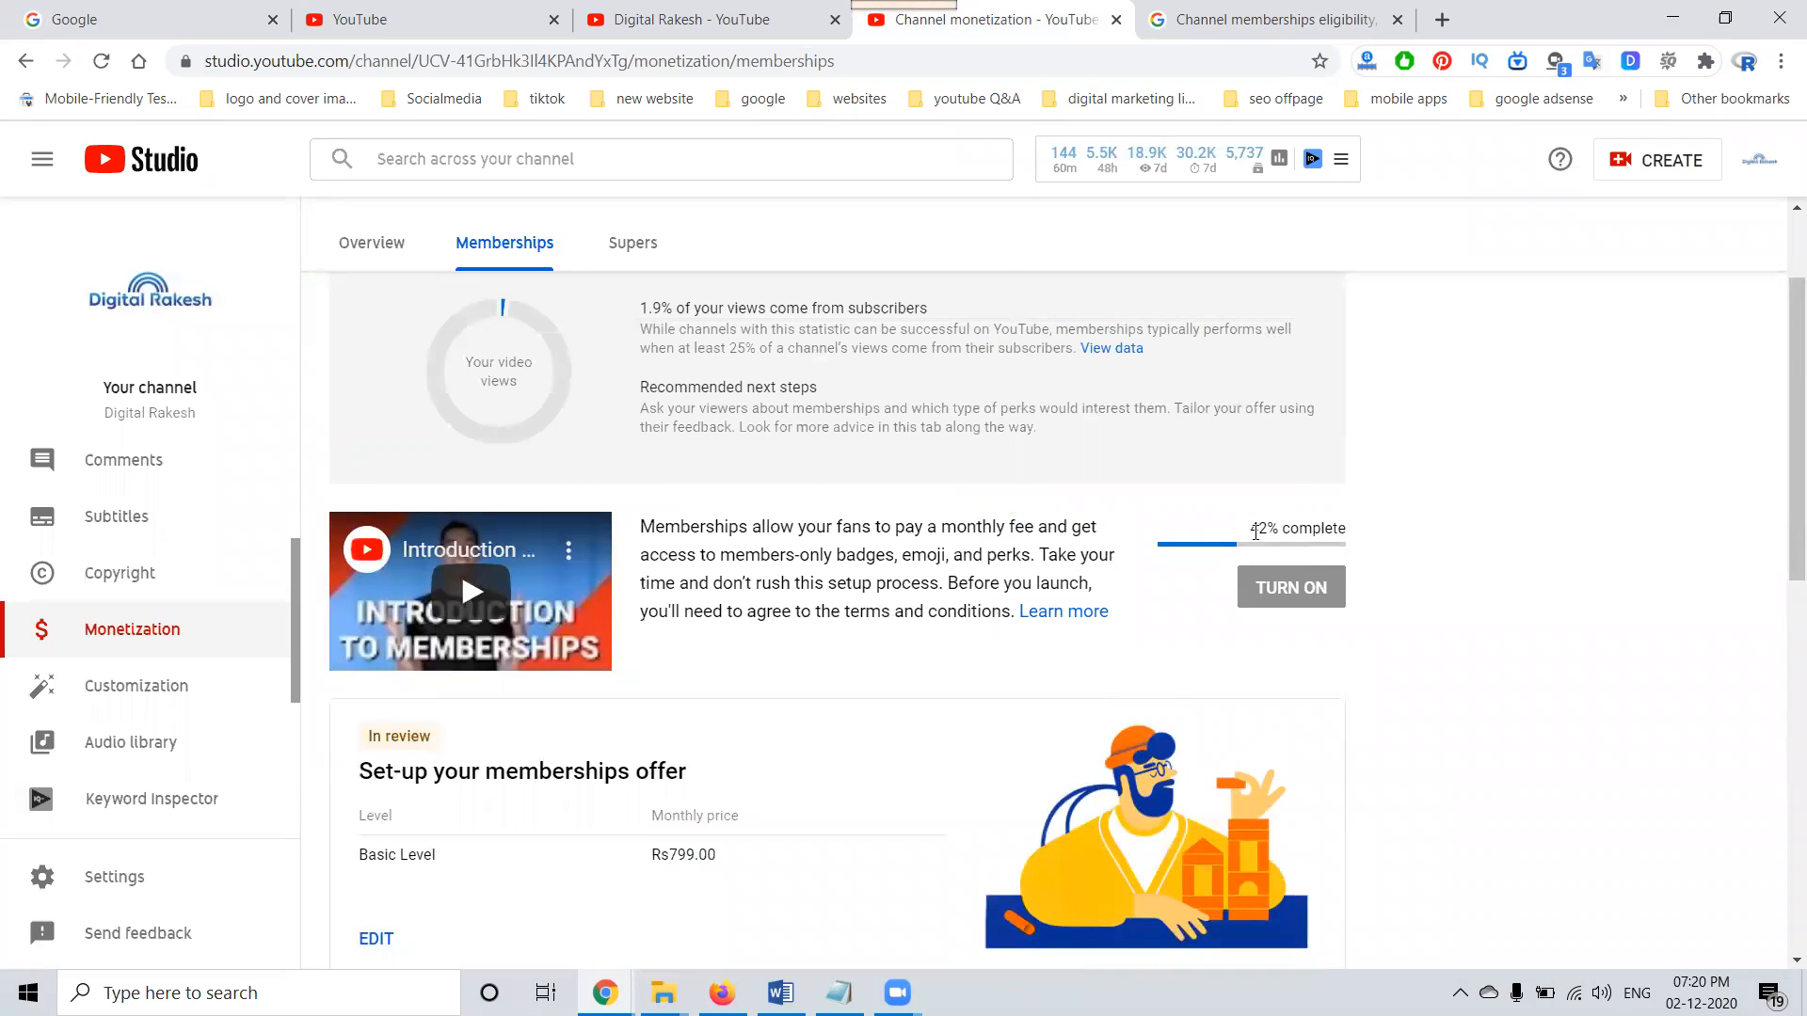
scroll(754, 569, down, 9)
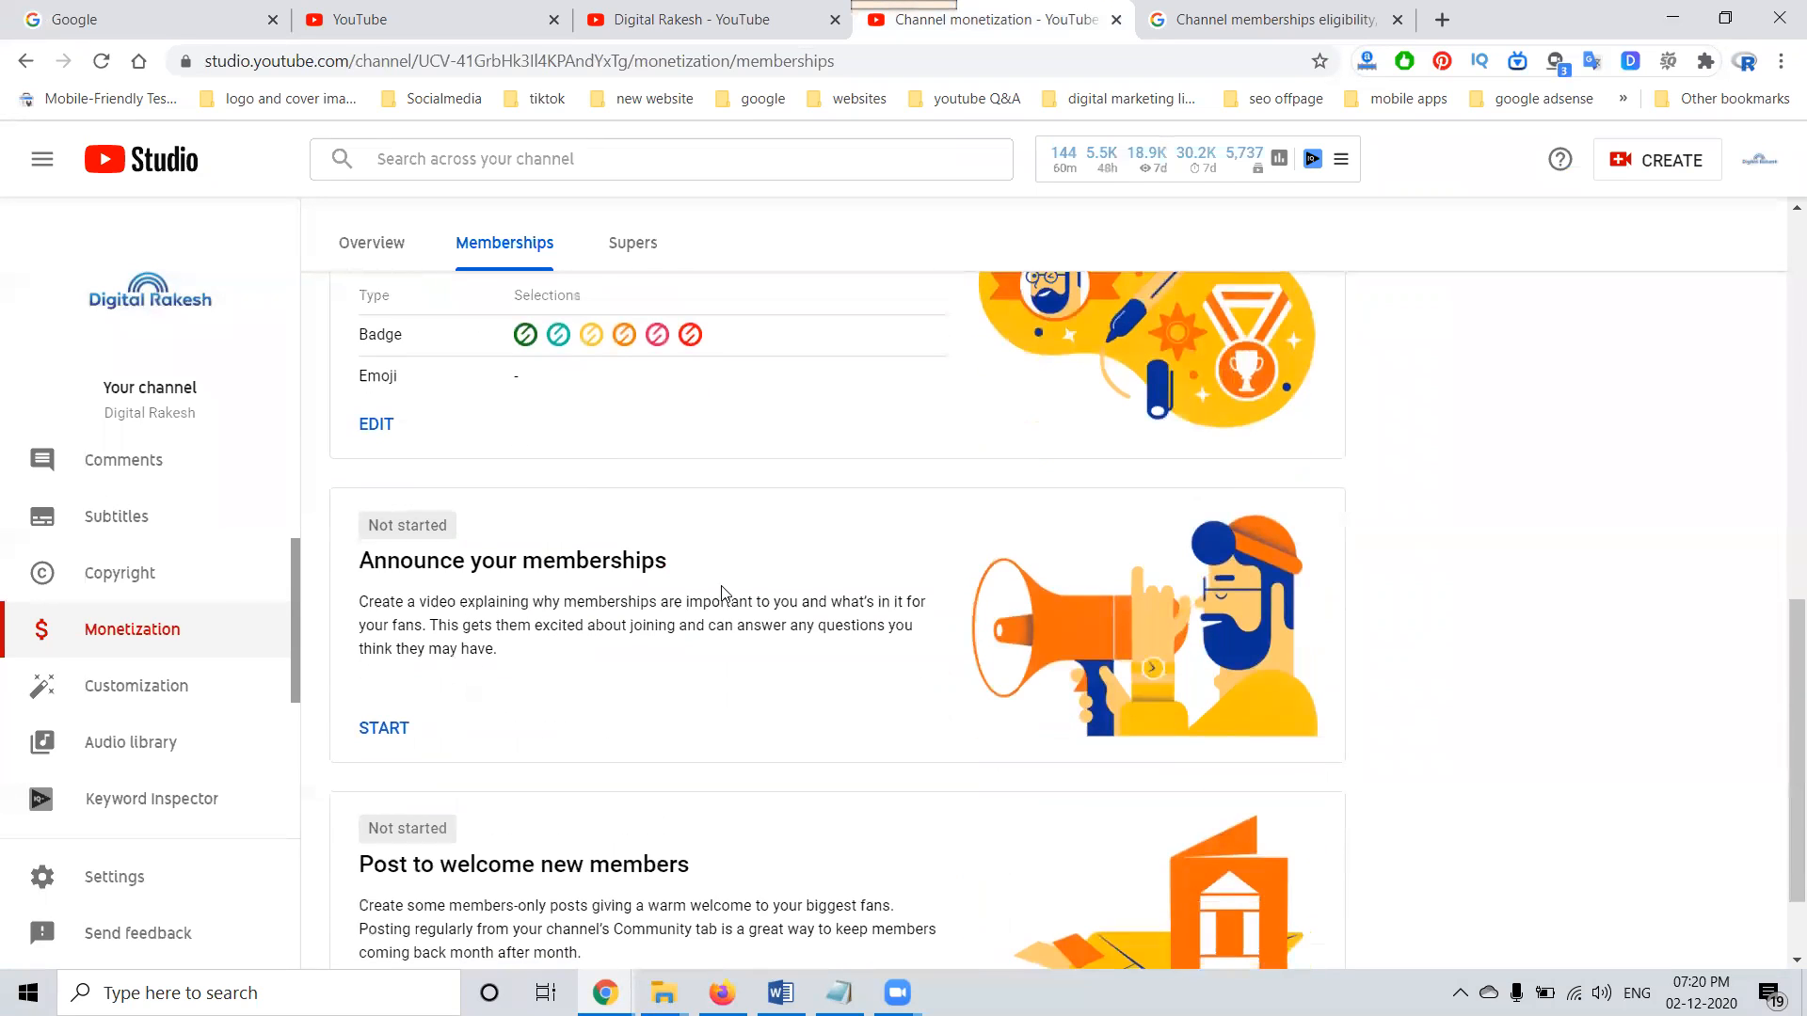
click(375, 729)
scroll(701, 562, down, 1)
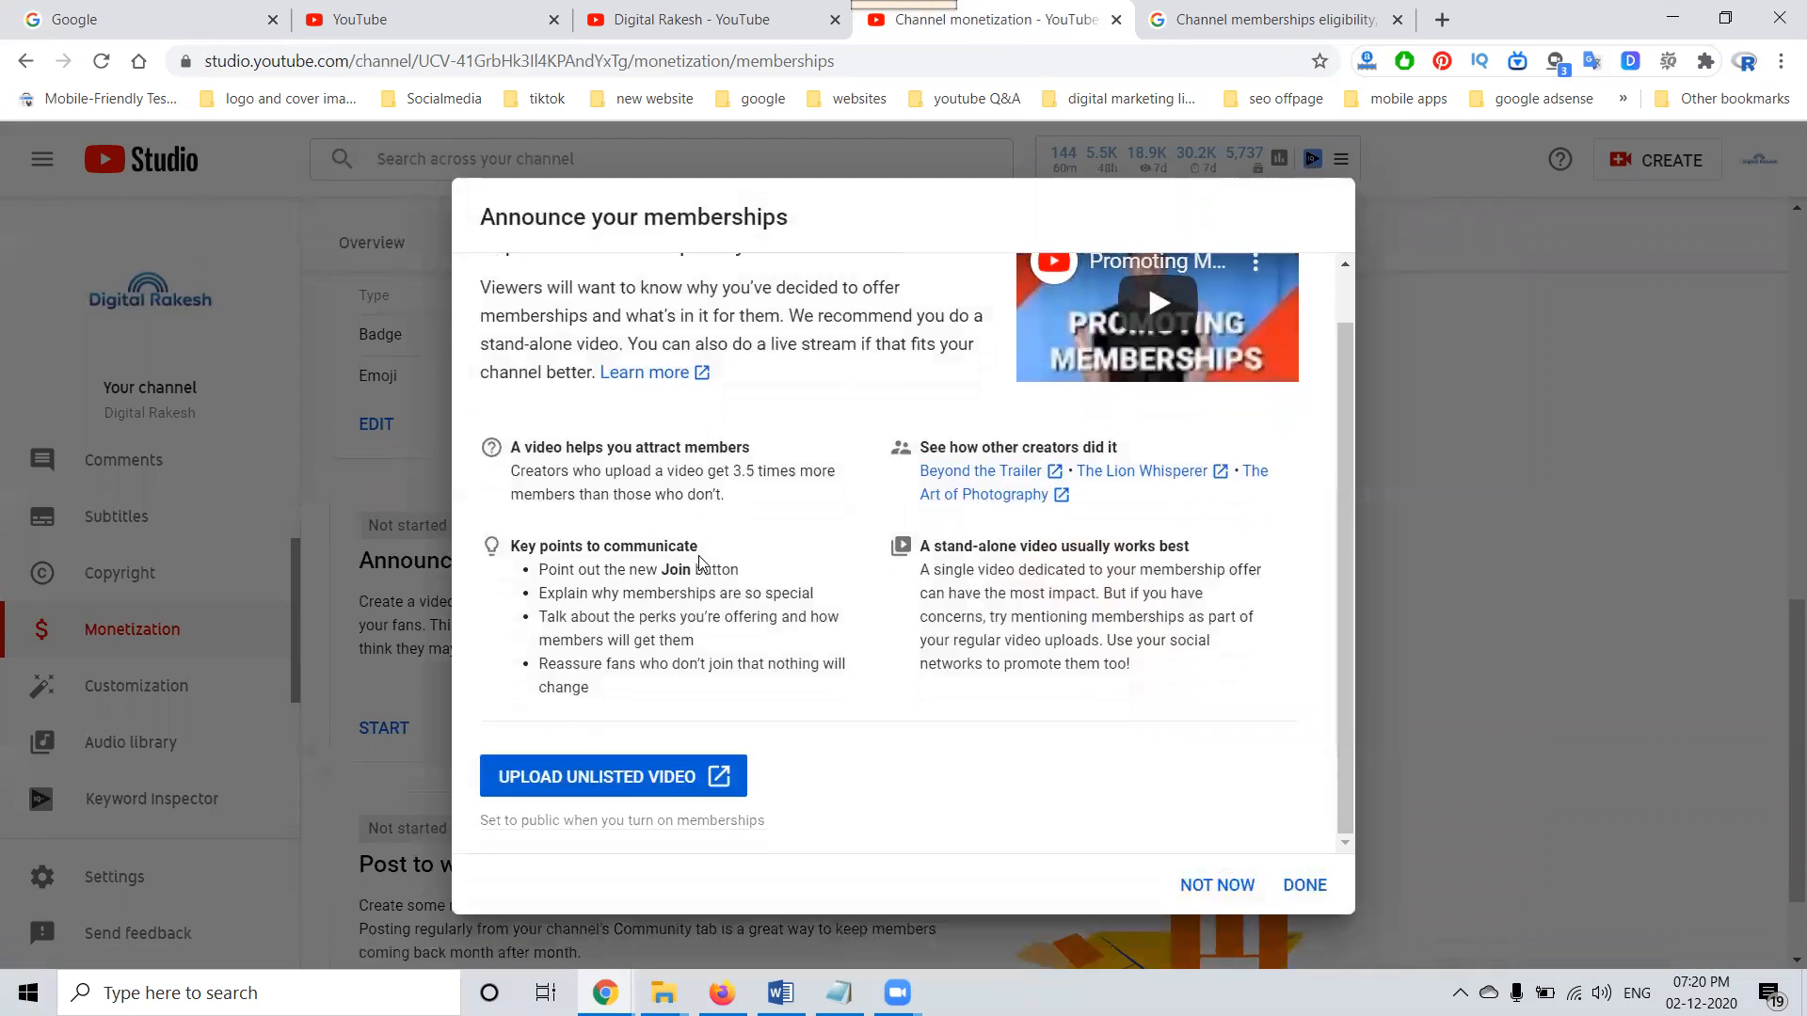
click(587, 778)
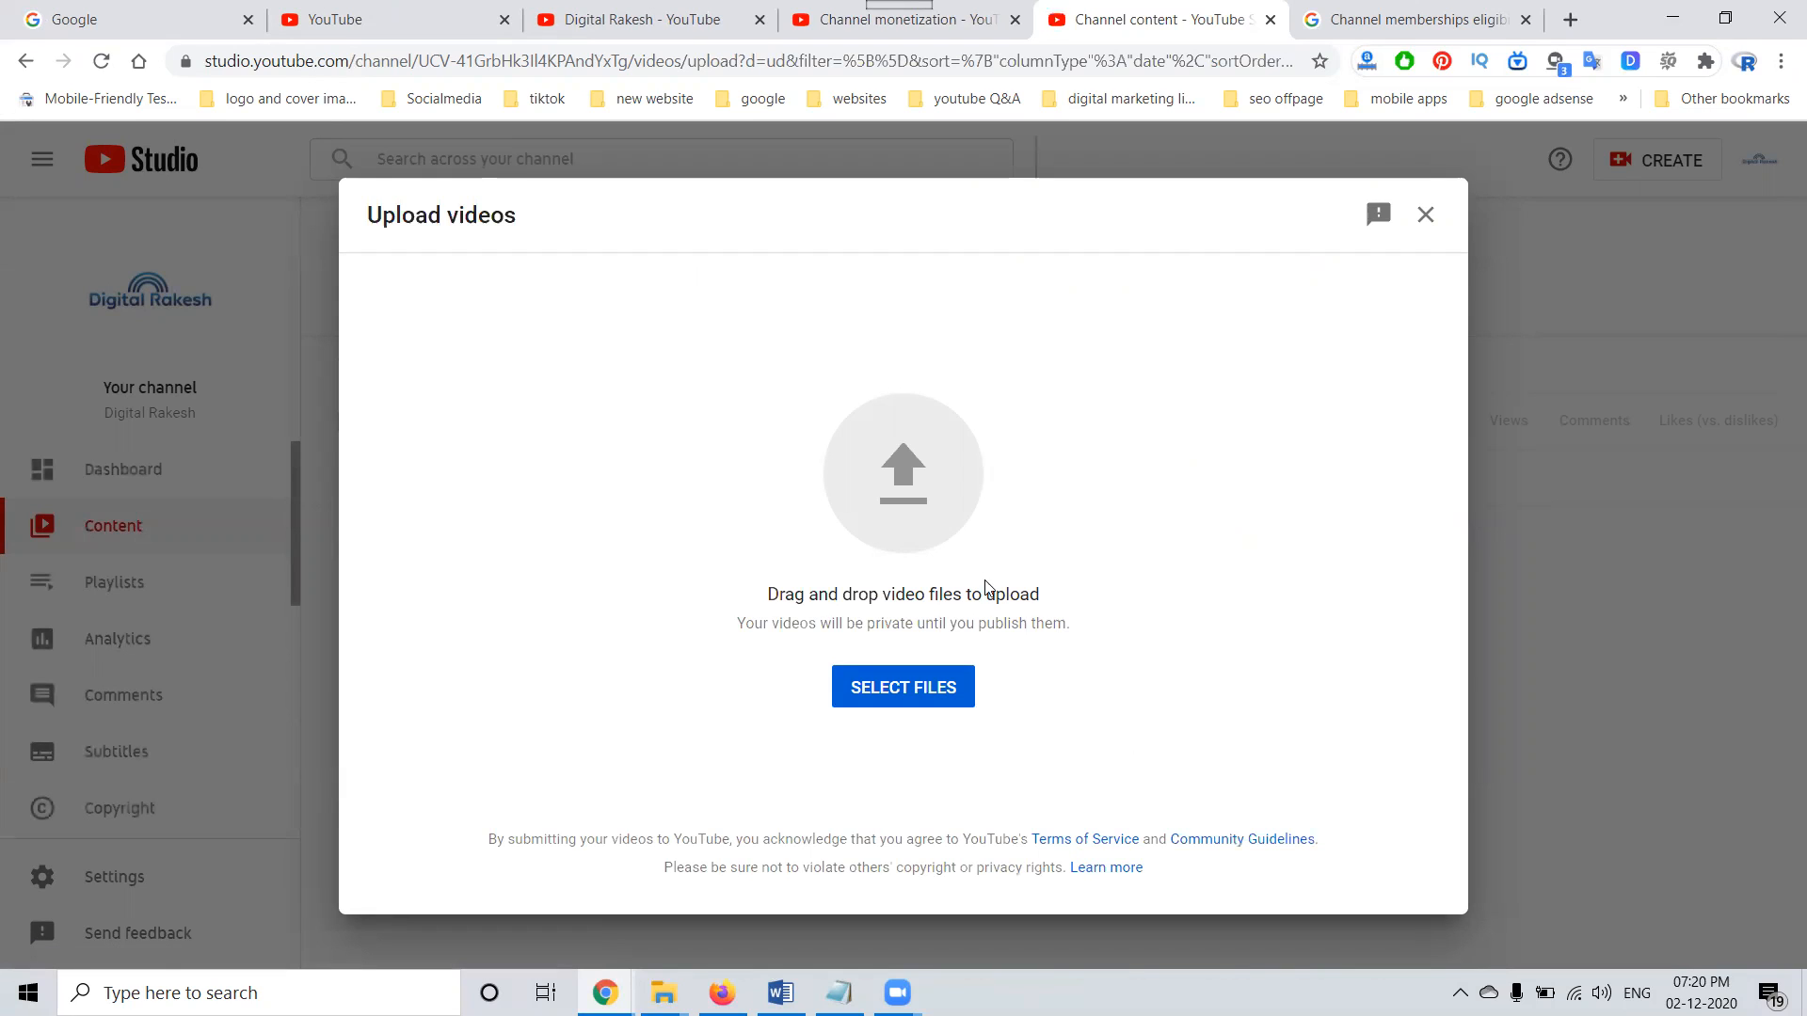
Mark the Announce your memberships task as done without uploading a video, and close the leftover upload page.
click(1425, 216)
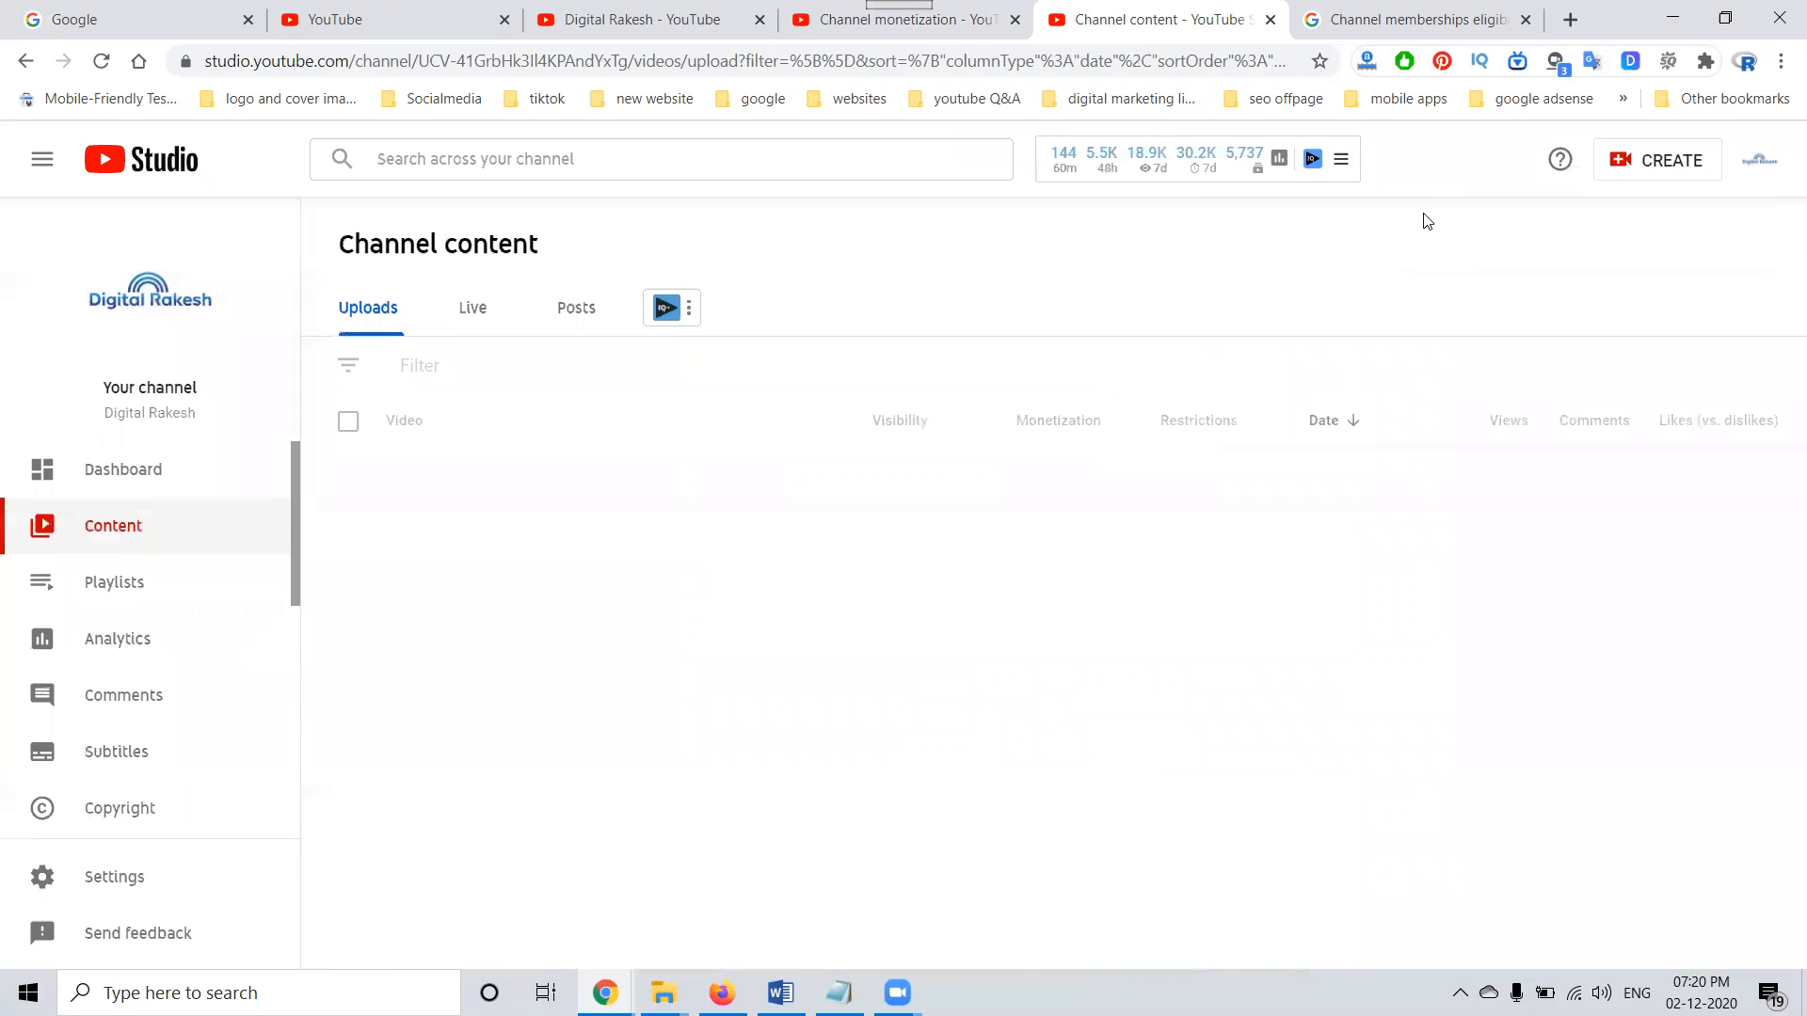
click(17, 64)
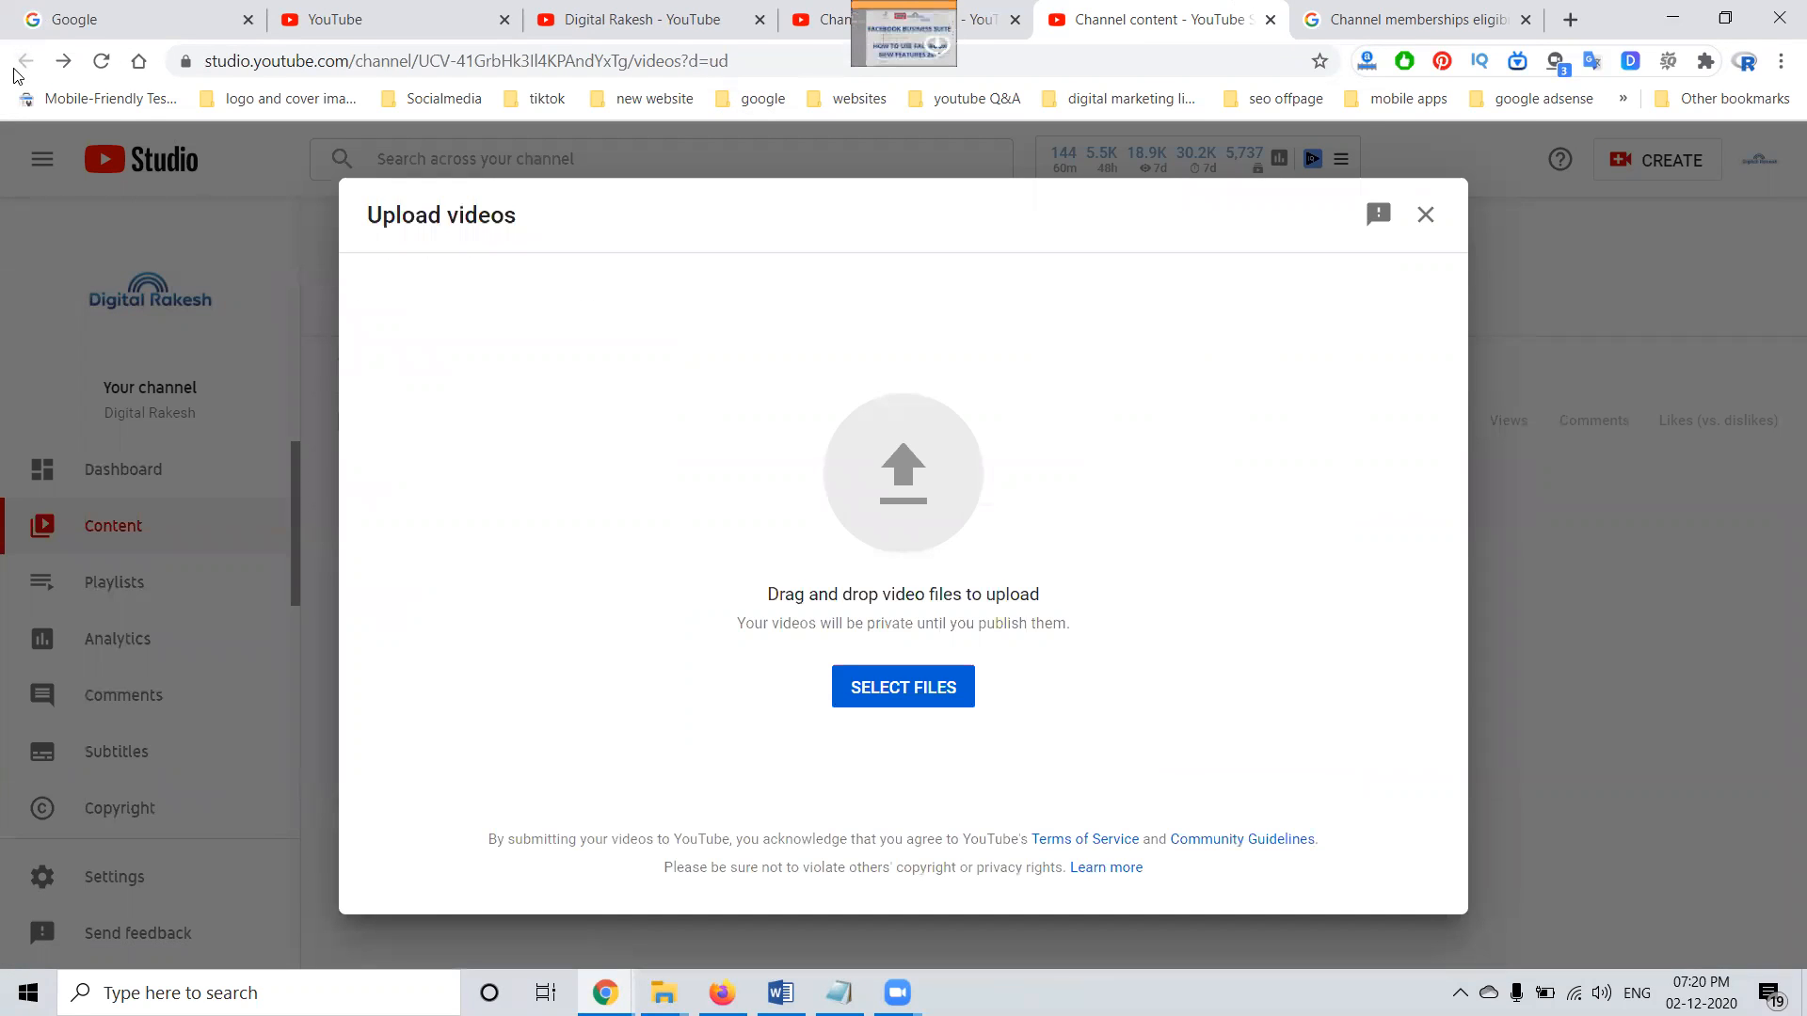
click(837, 21)
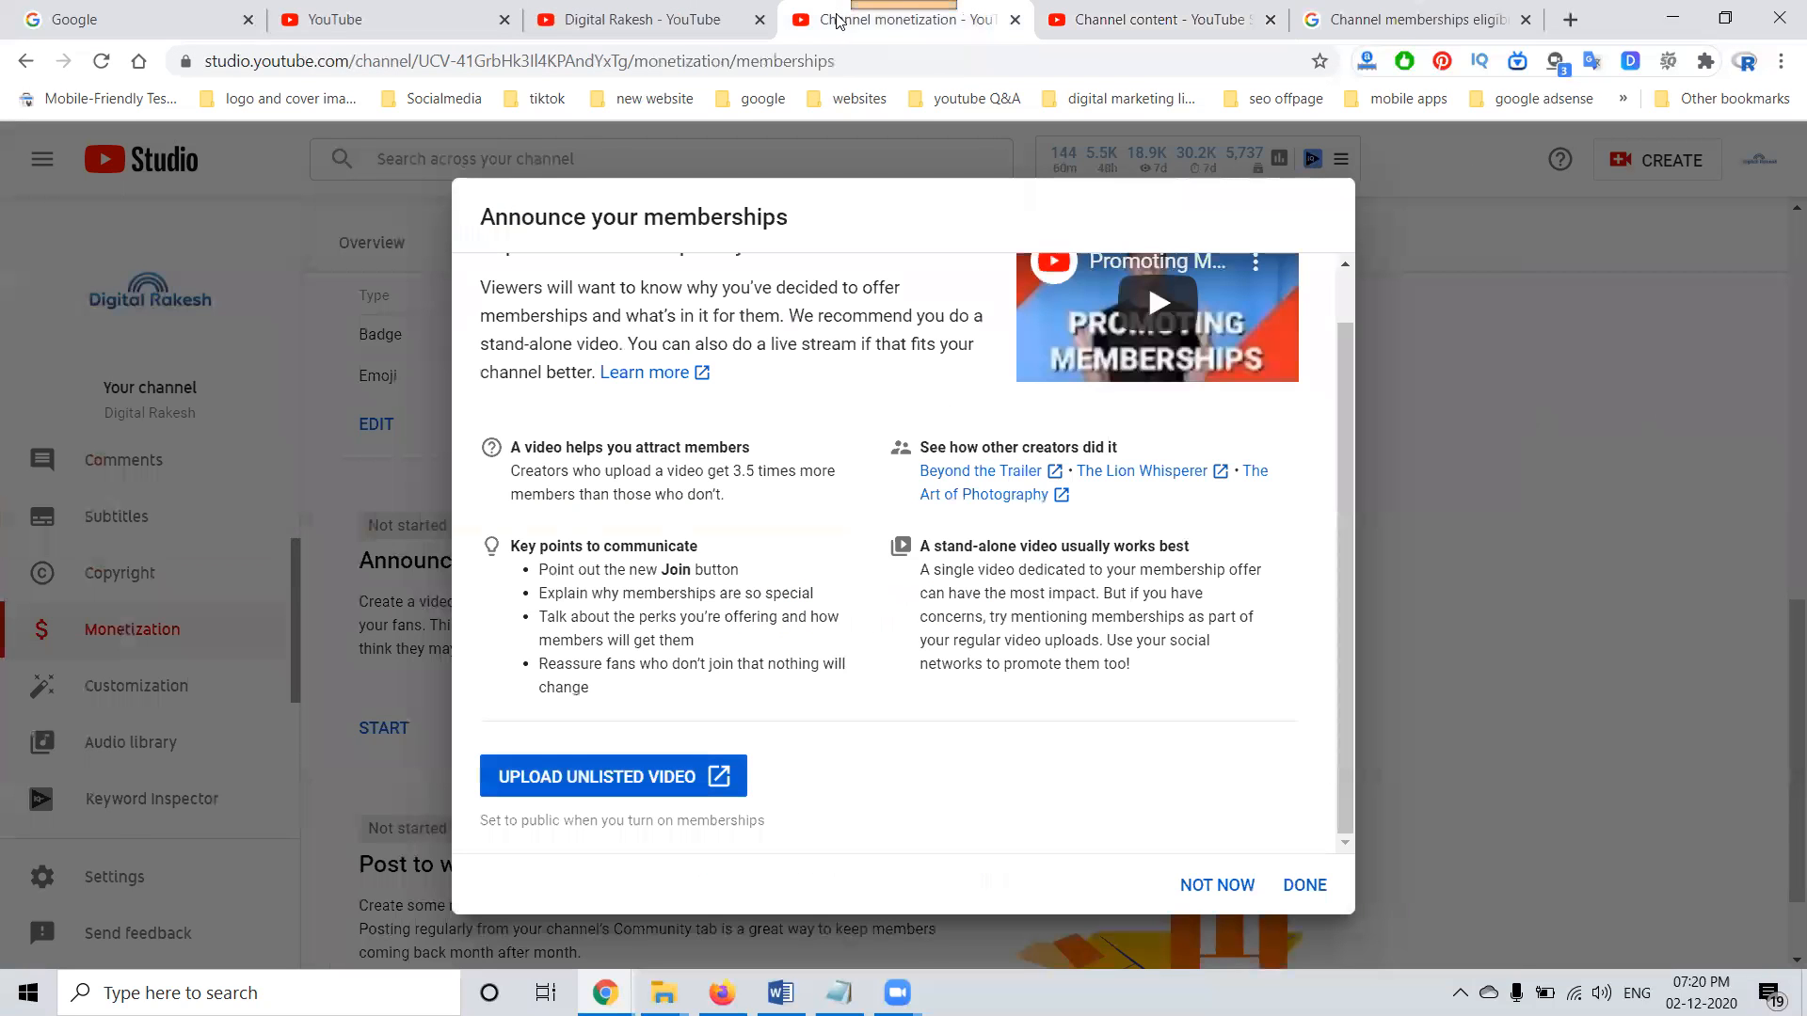
click(1305, 886)
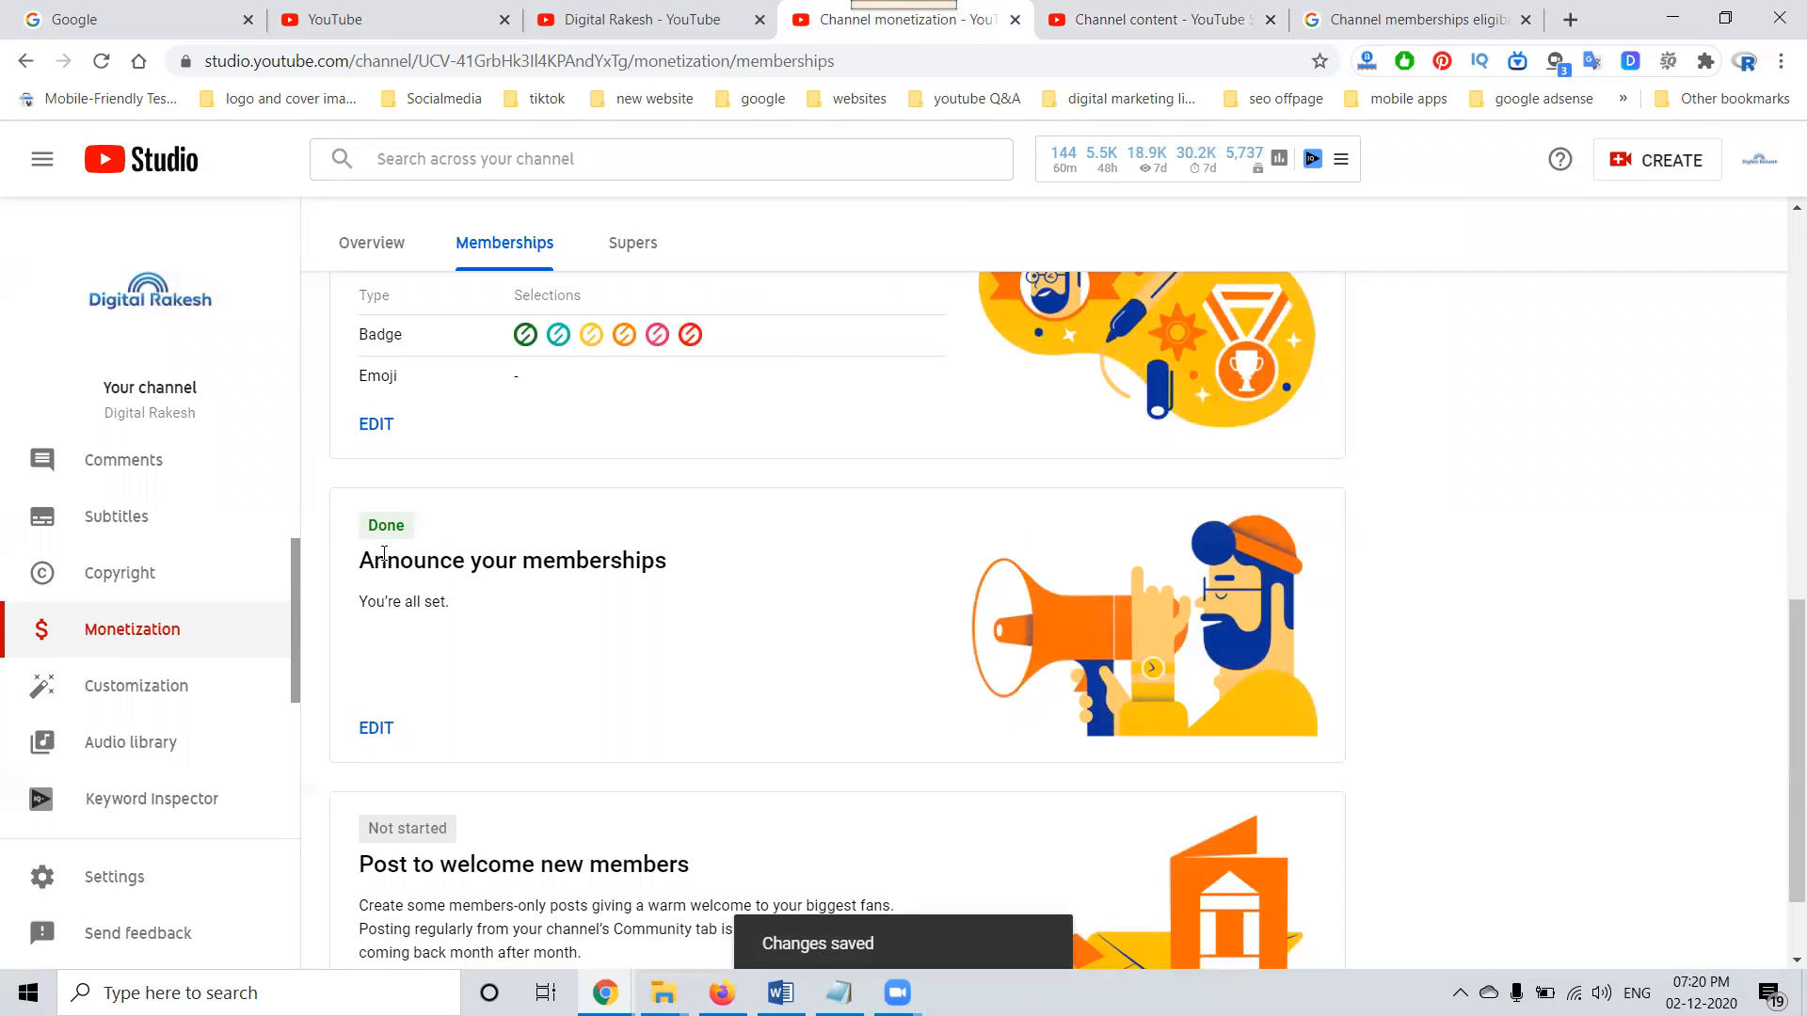
scroll(982, 557, up, 1)
scroll(978, 555, up, 6)
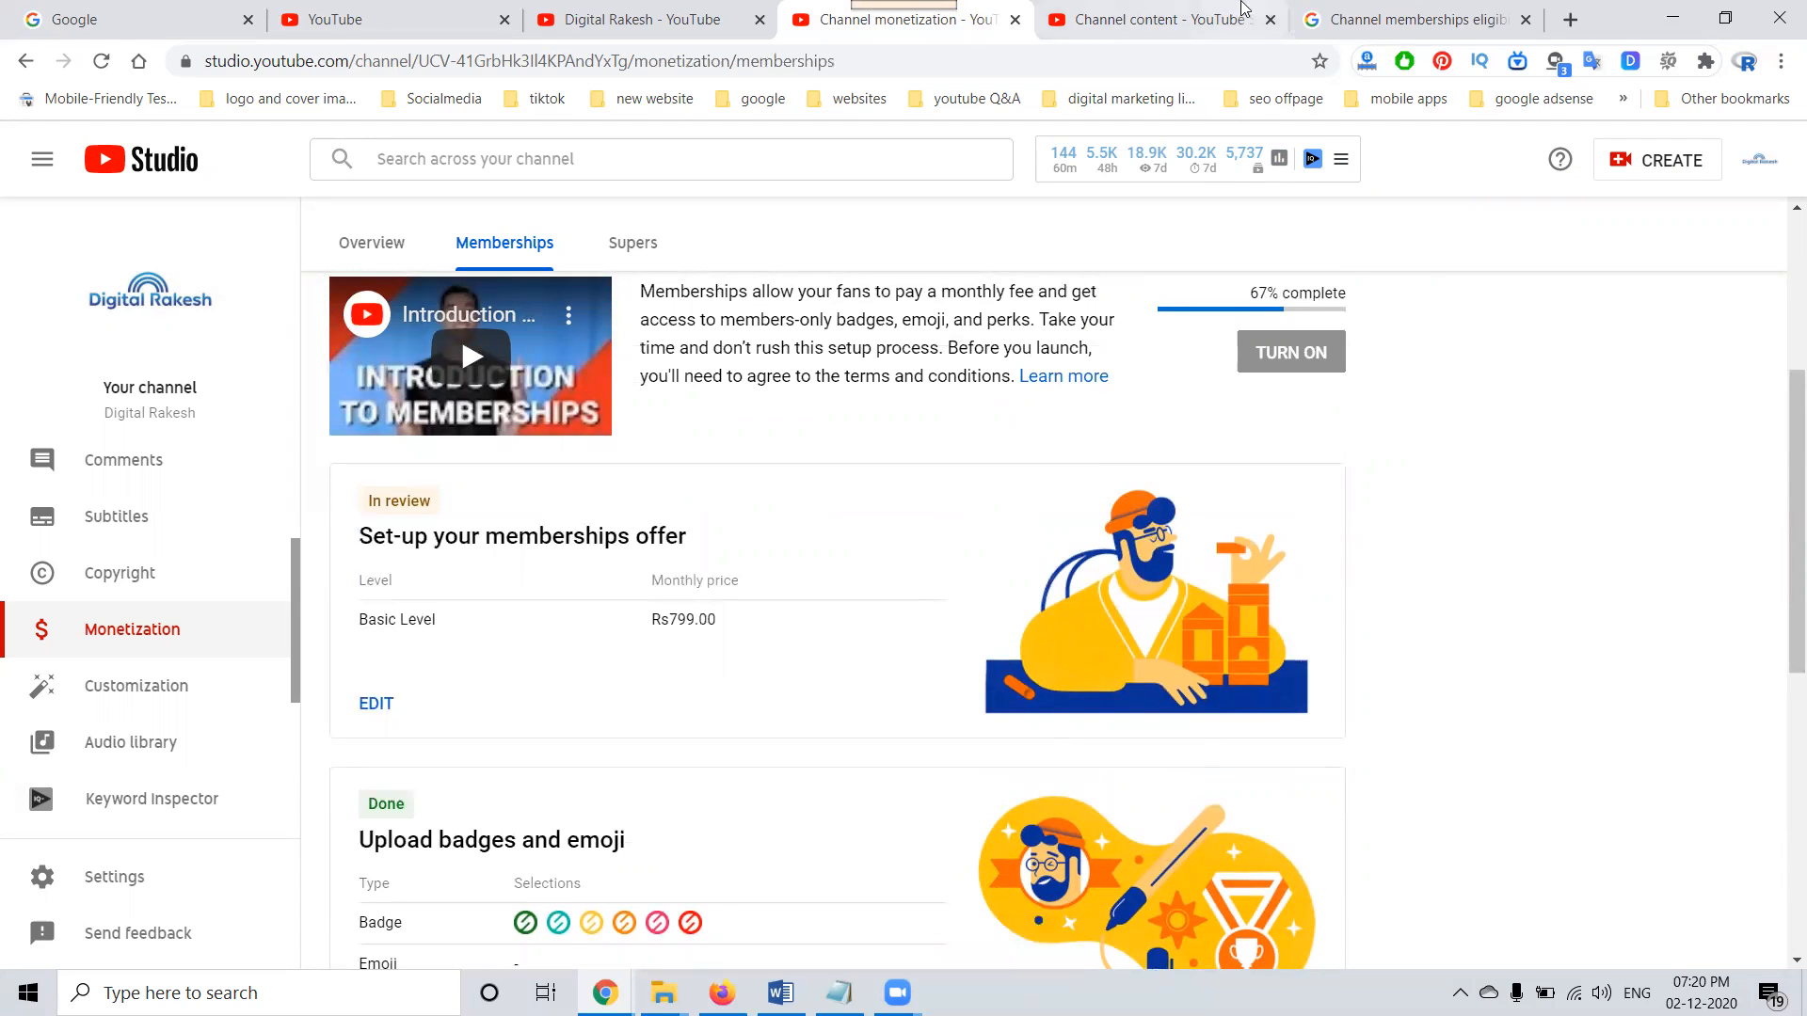
click(1270, 19)
Start the Post to welcome new members task and open the community post composer for all channel members.
scroll(944, 513, down, 6)
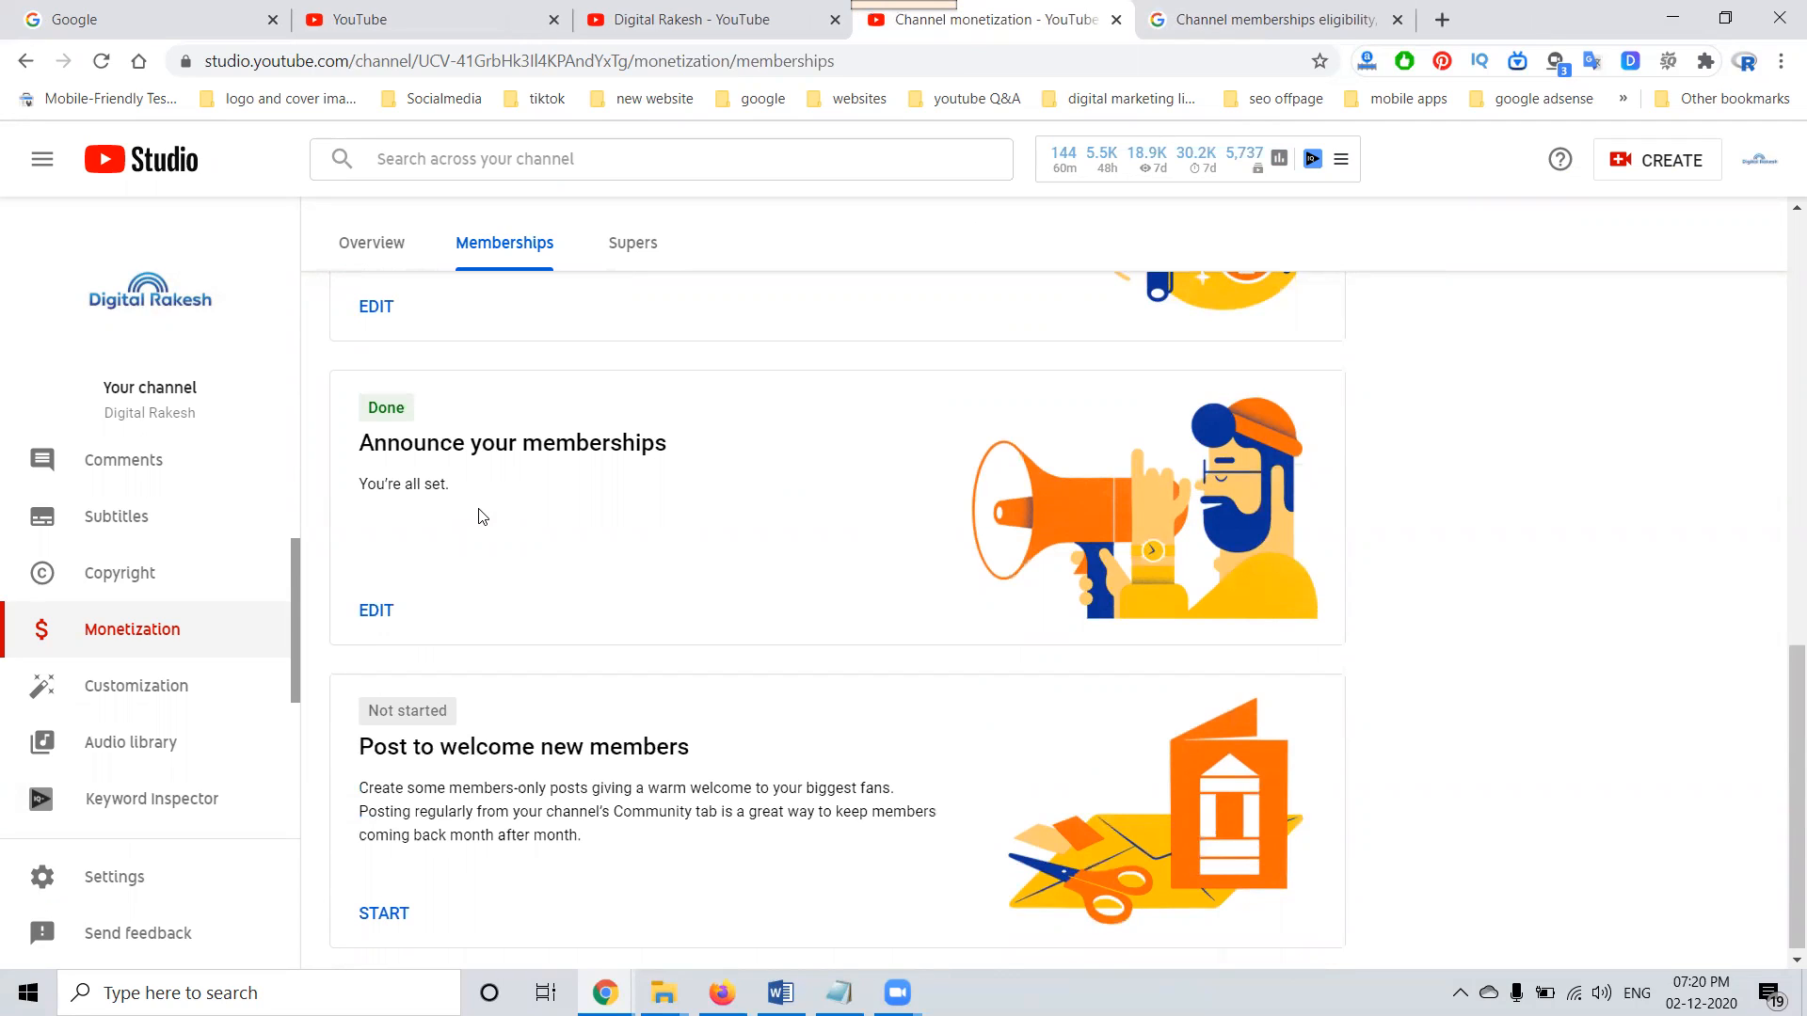
scroll(647, 520, down, 1)
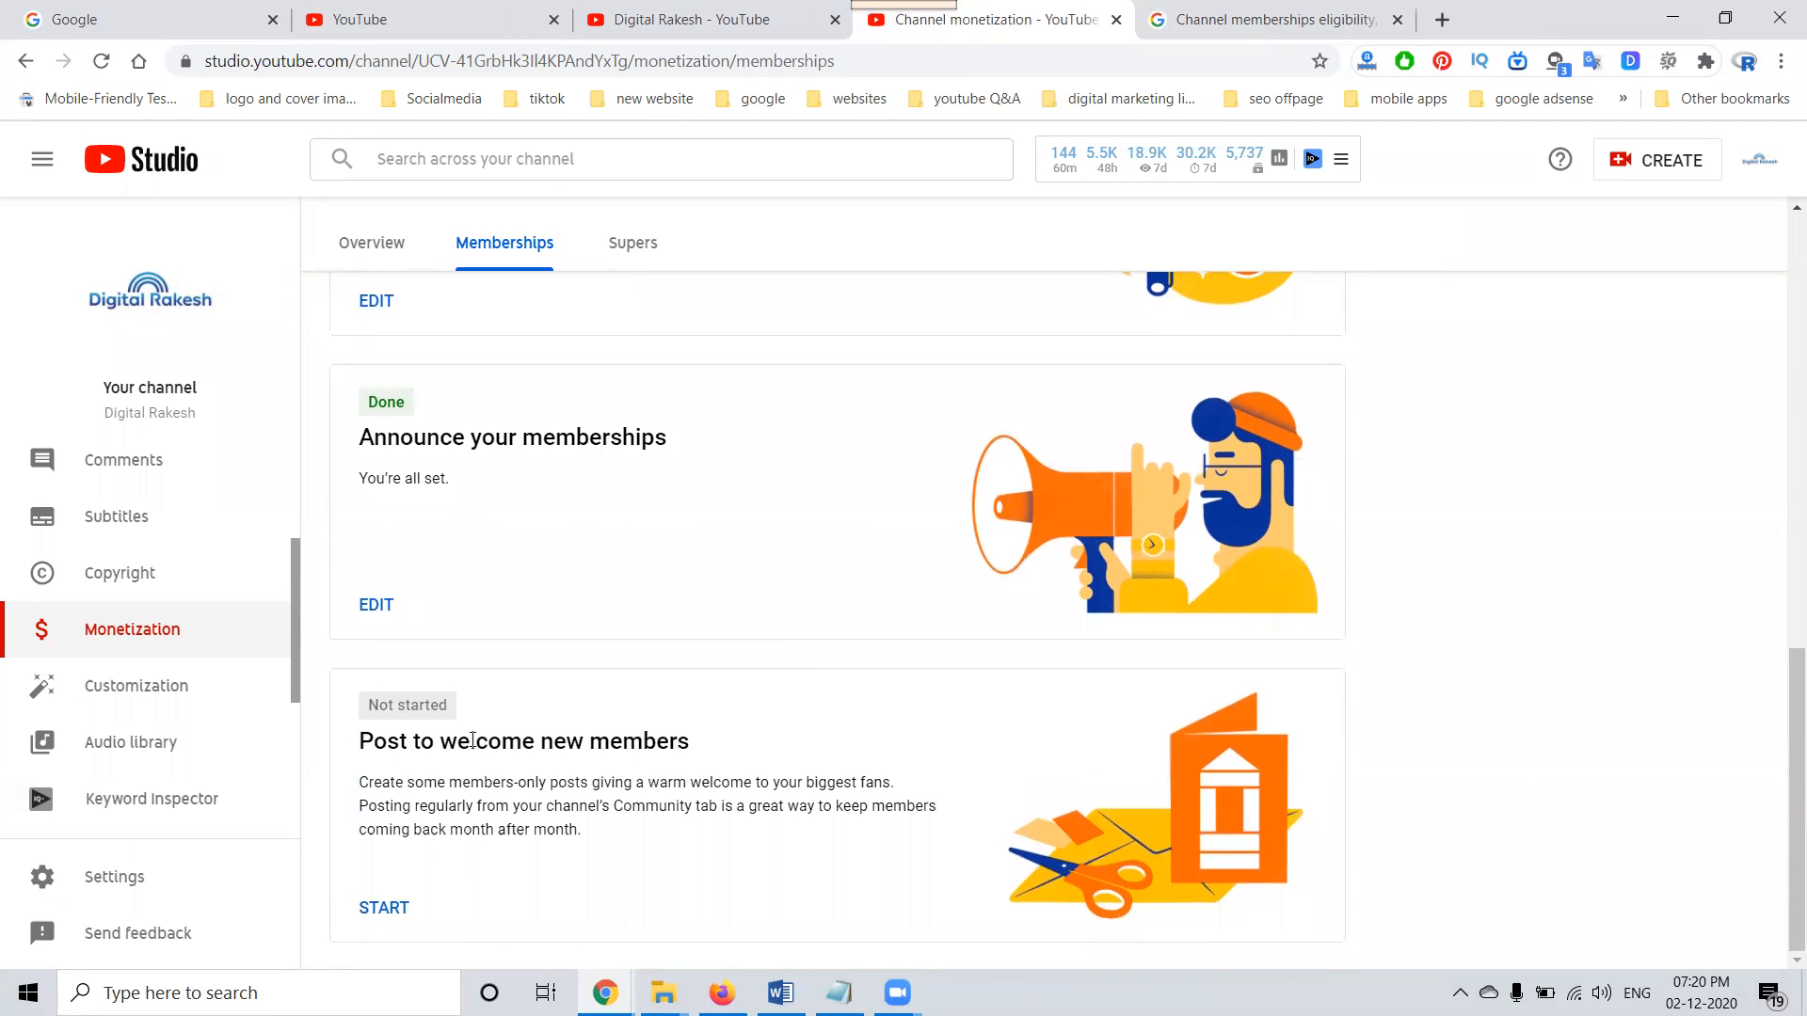
click(385, 906)
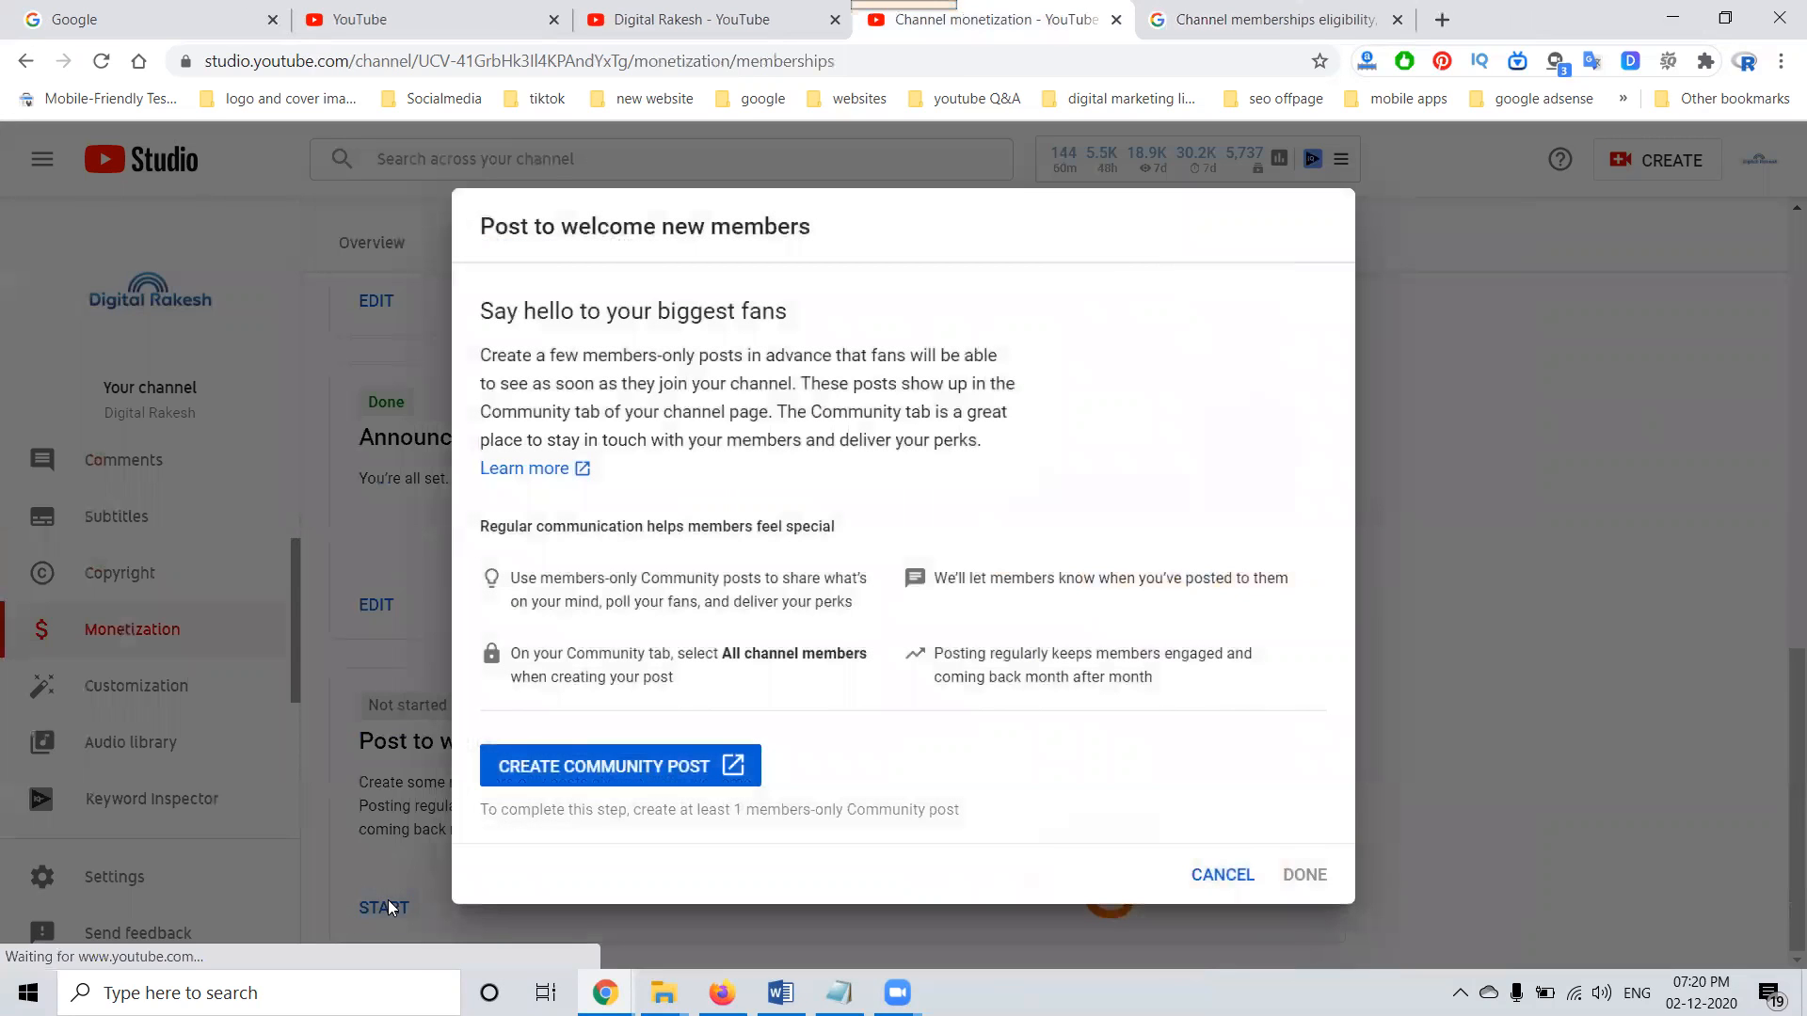
click(661, 773)
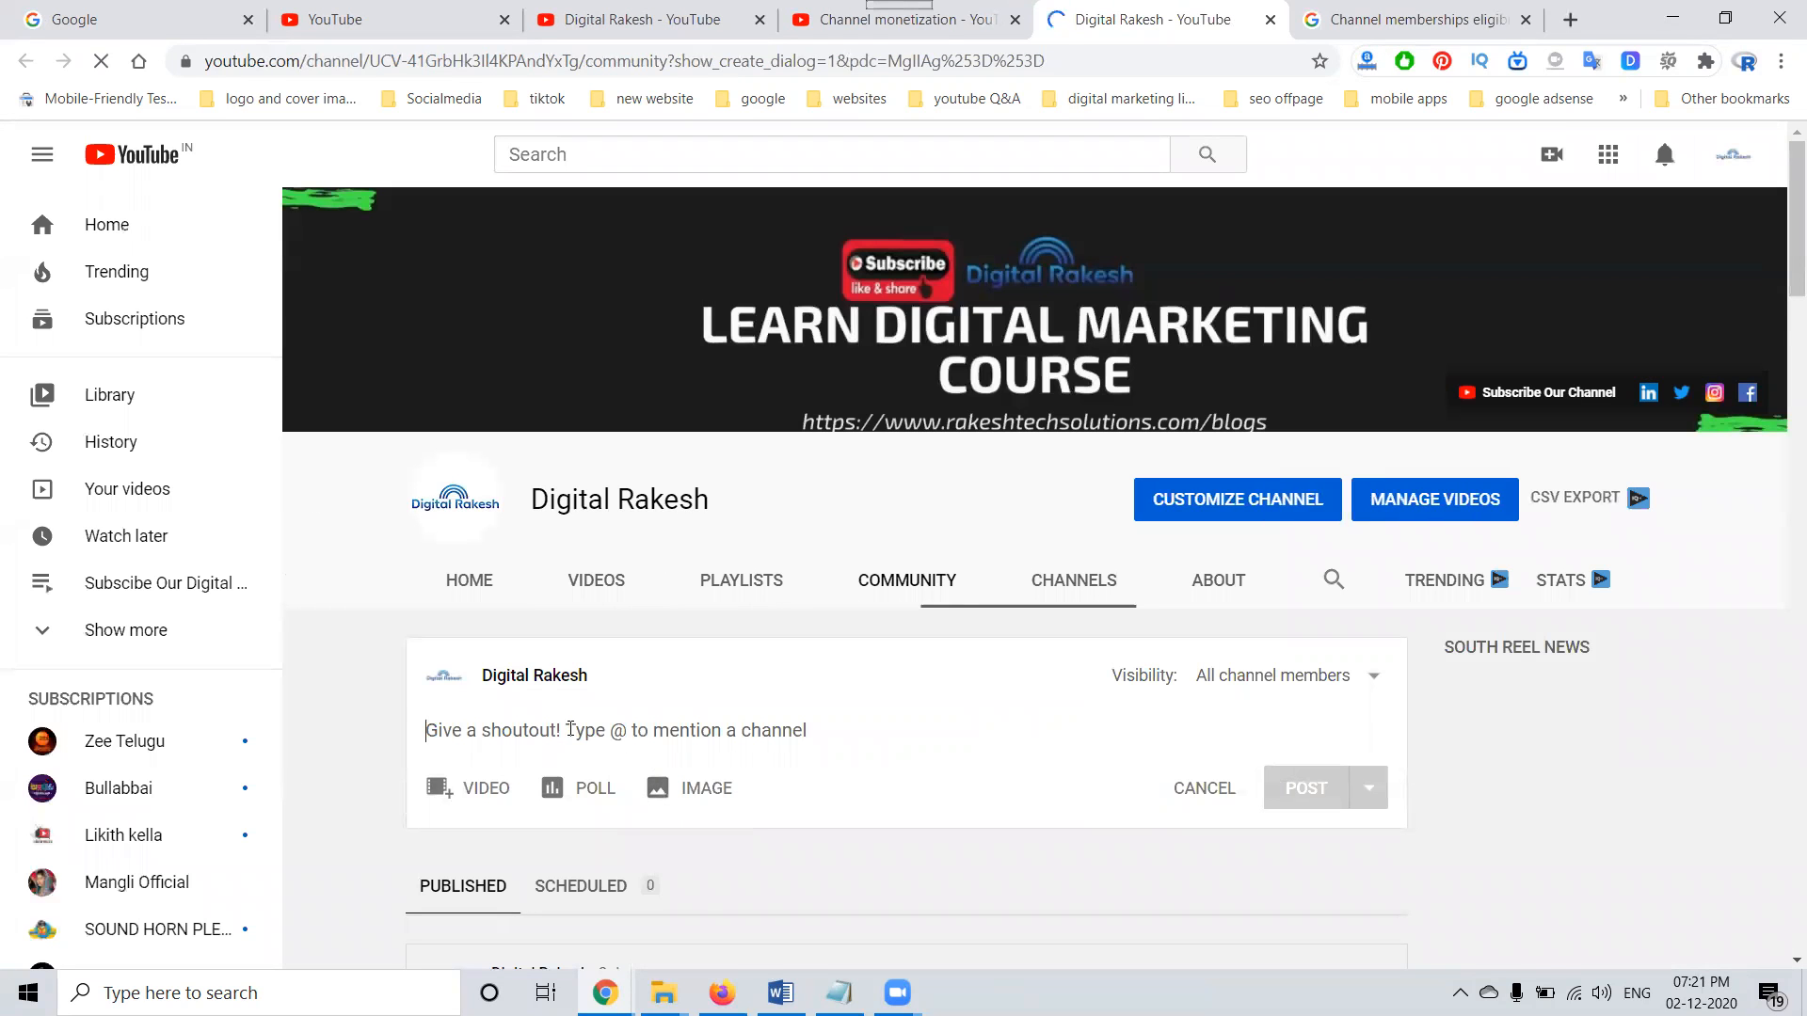
Write the community post "WelCome To Our Joining Club - Get Digital Marketing And Youtube Course With live interactions".
text(WelCome To Our)
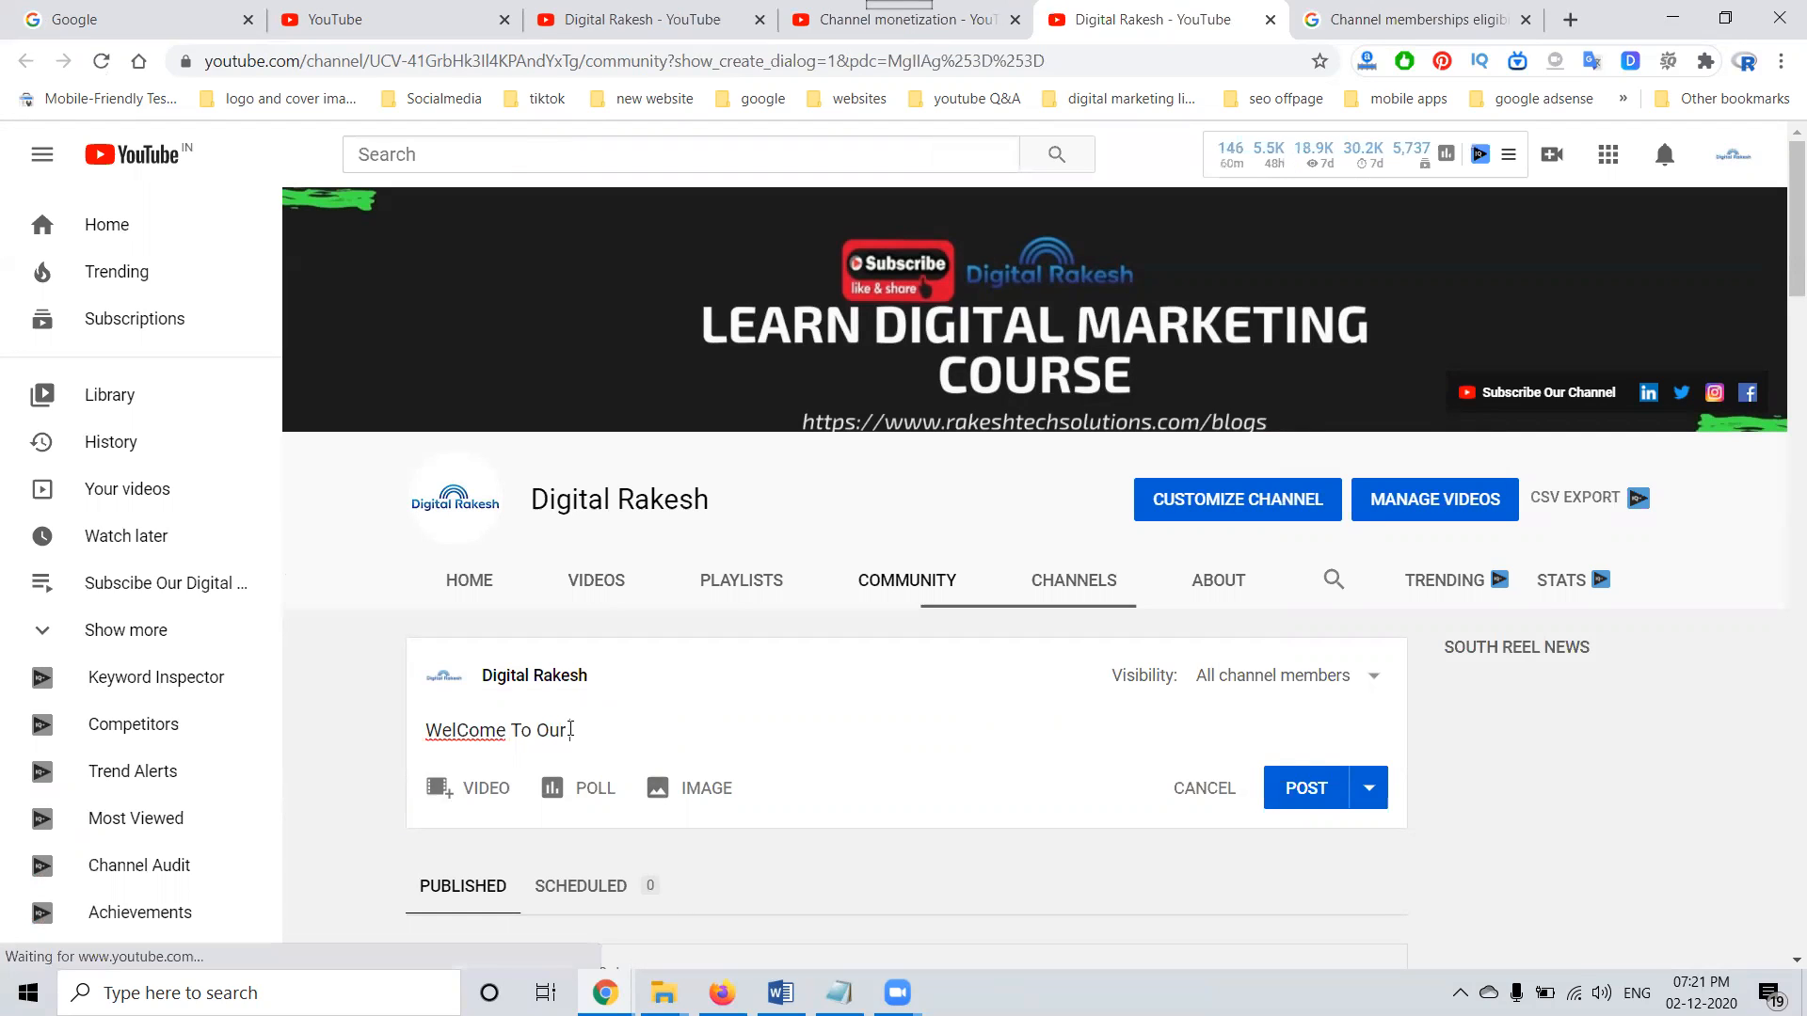
text( Joining Club)
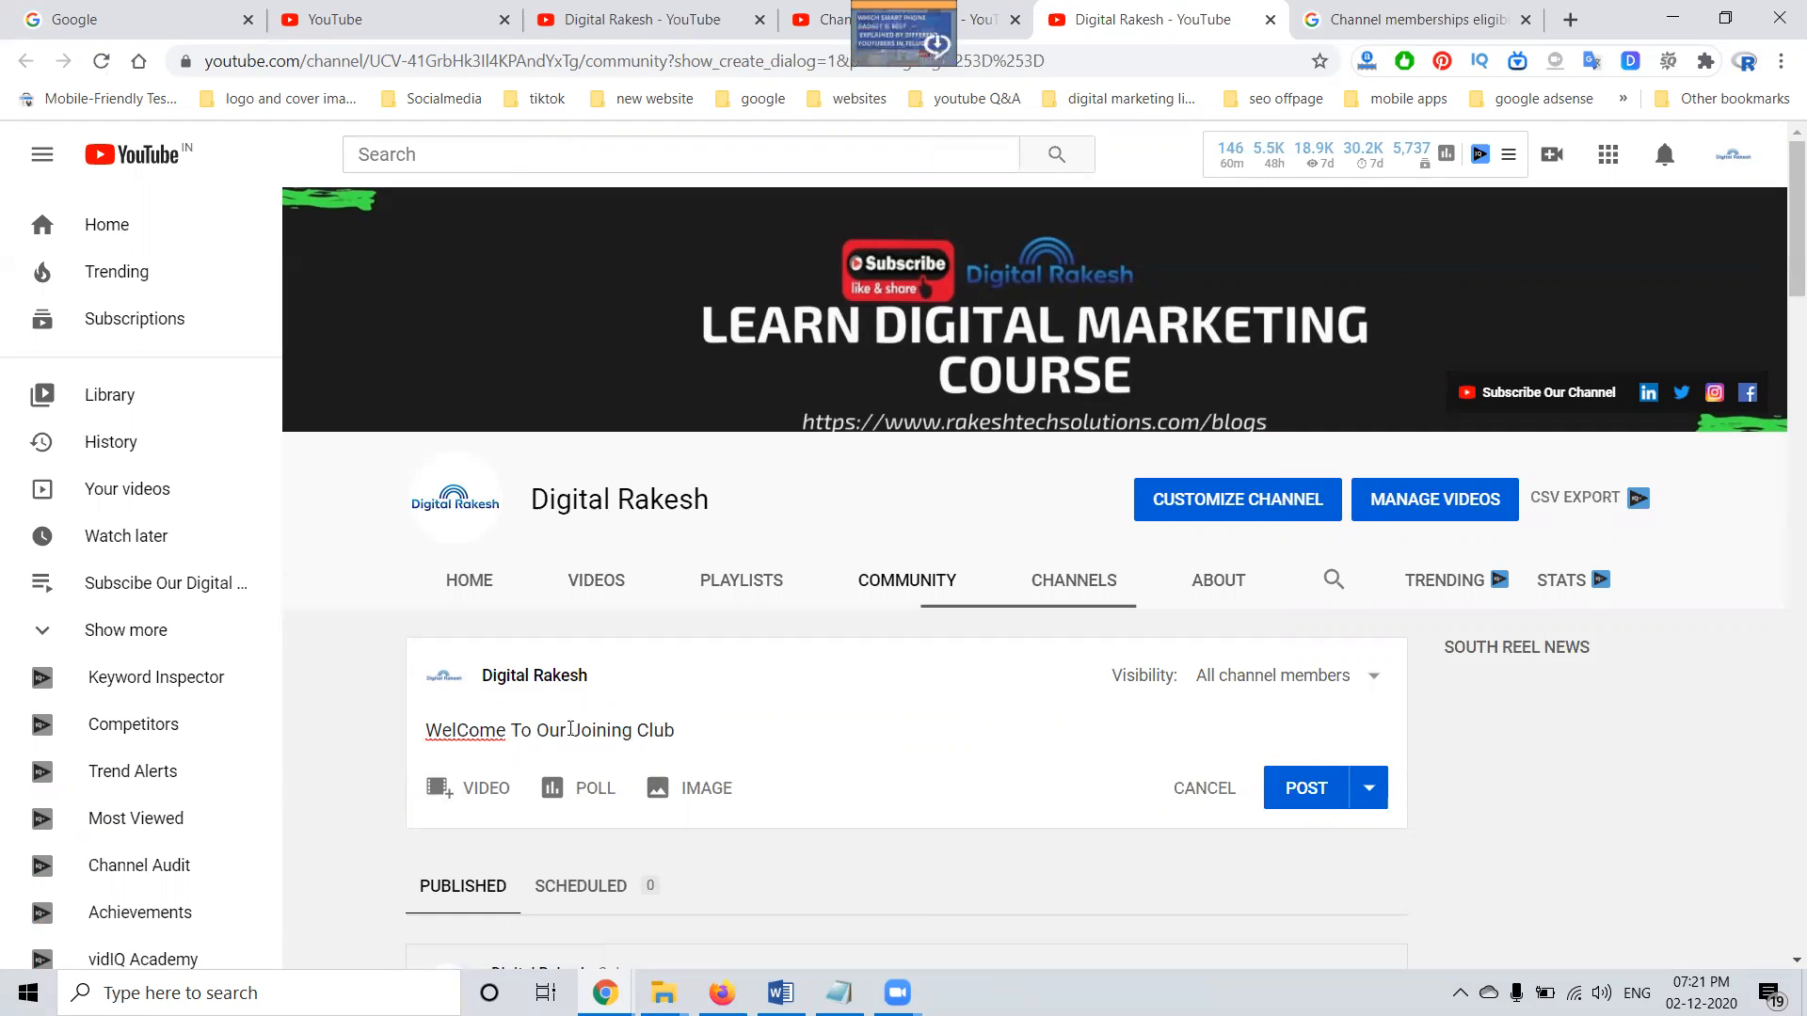
text( - Ge)
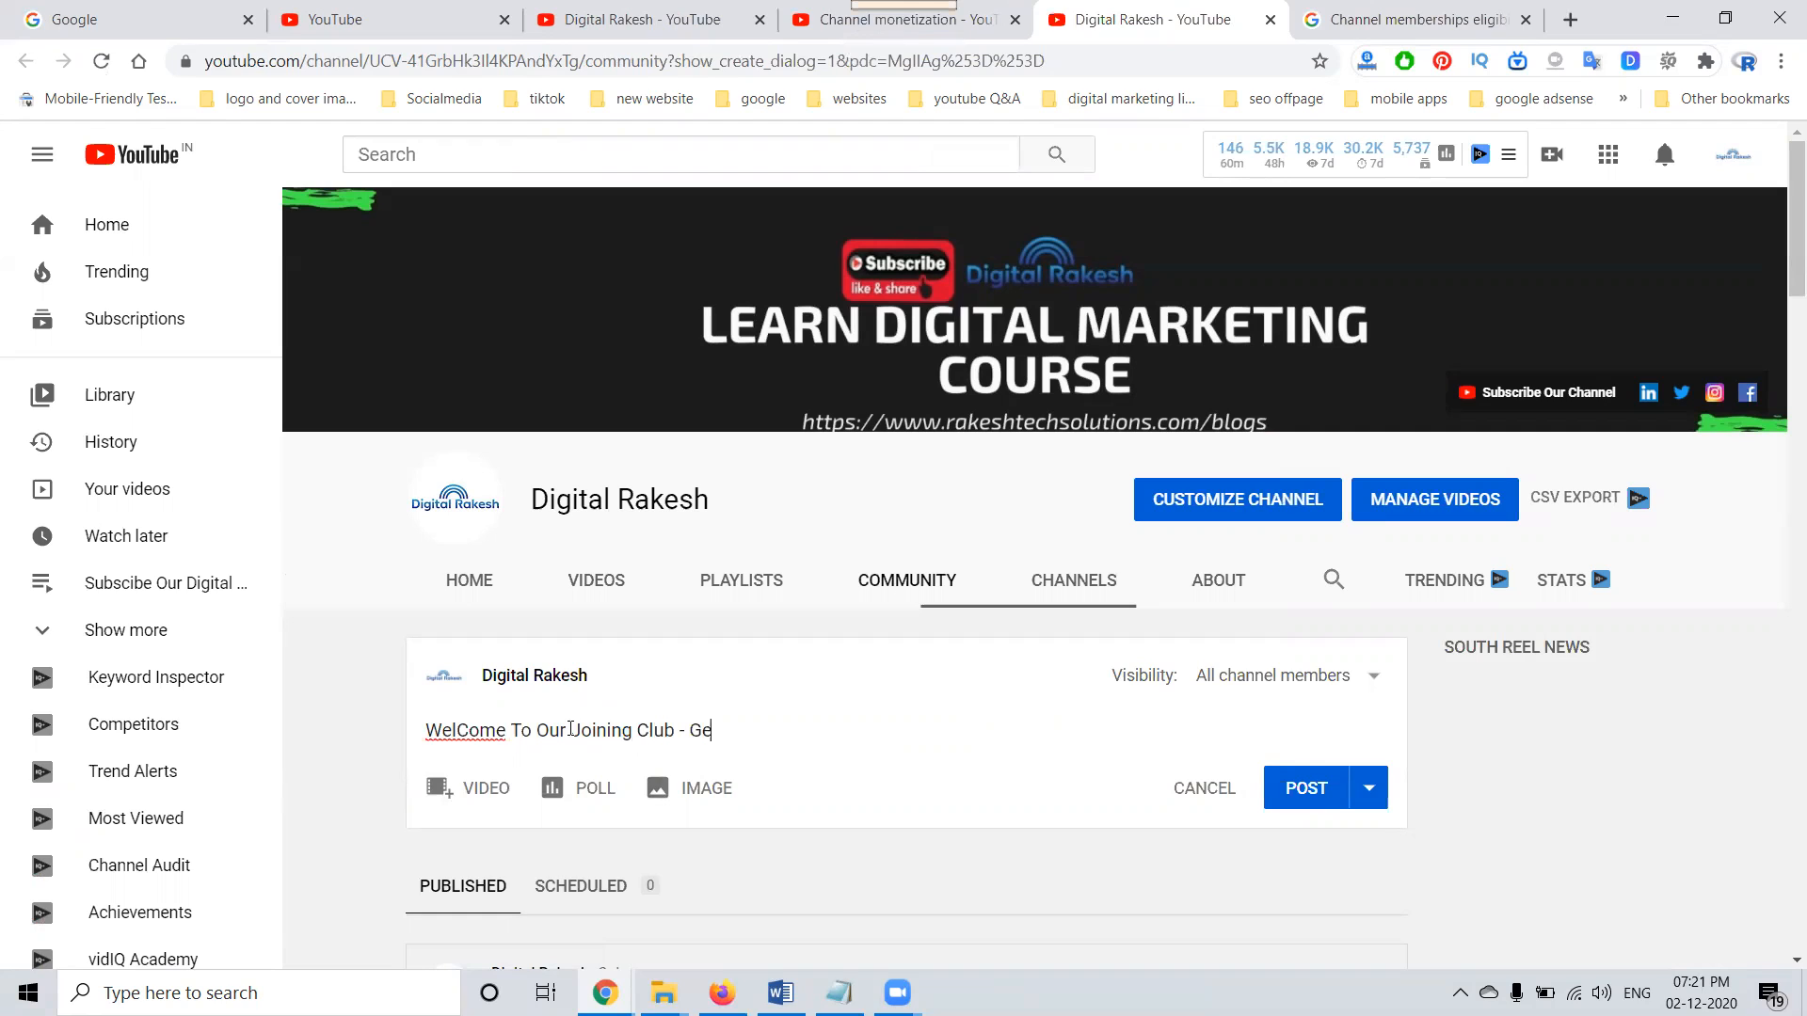
text(t Digital Marketing And Youtube Course With live interactions)
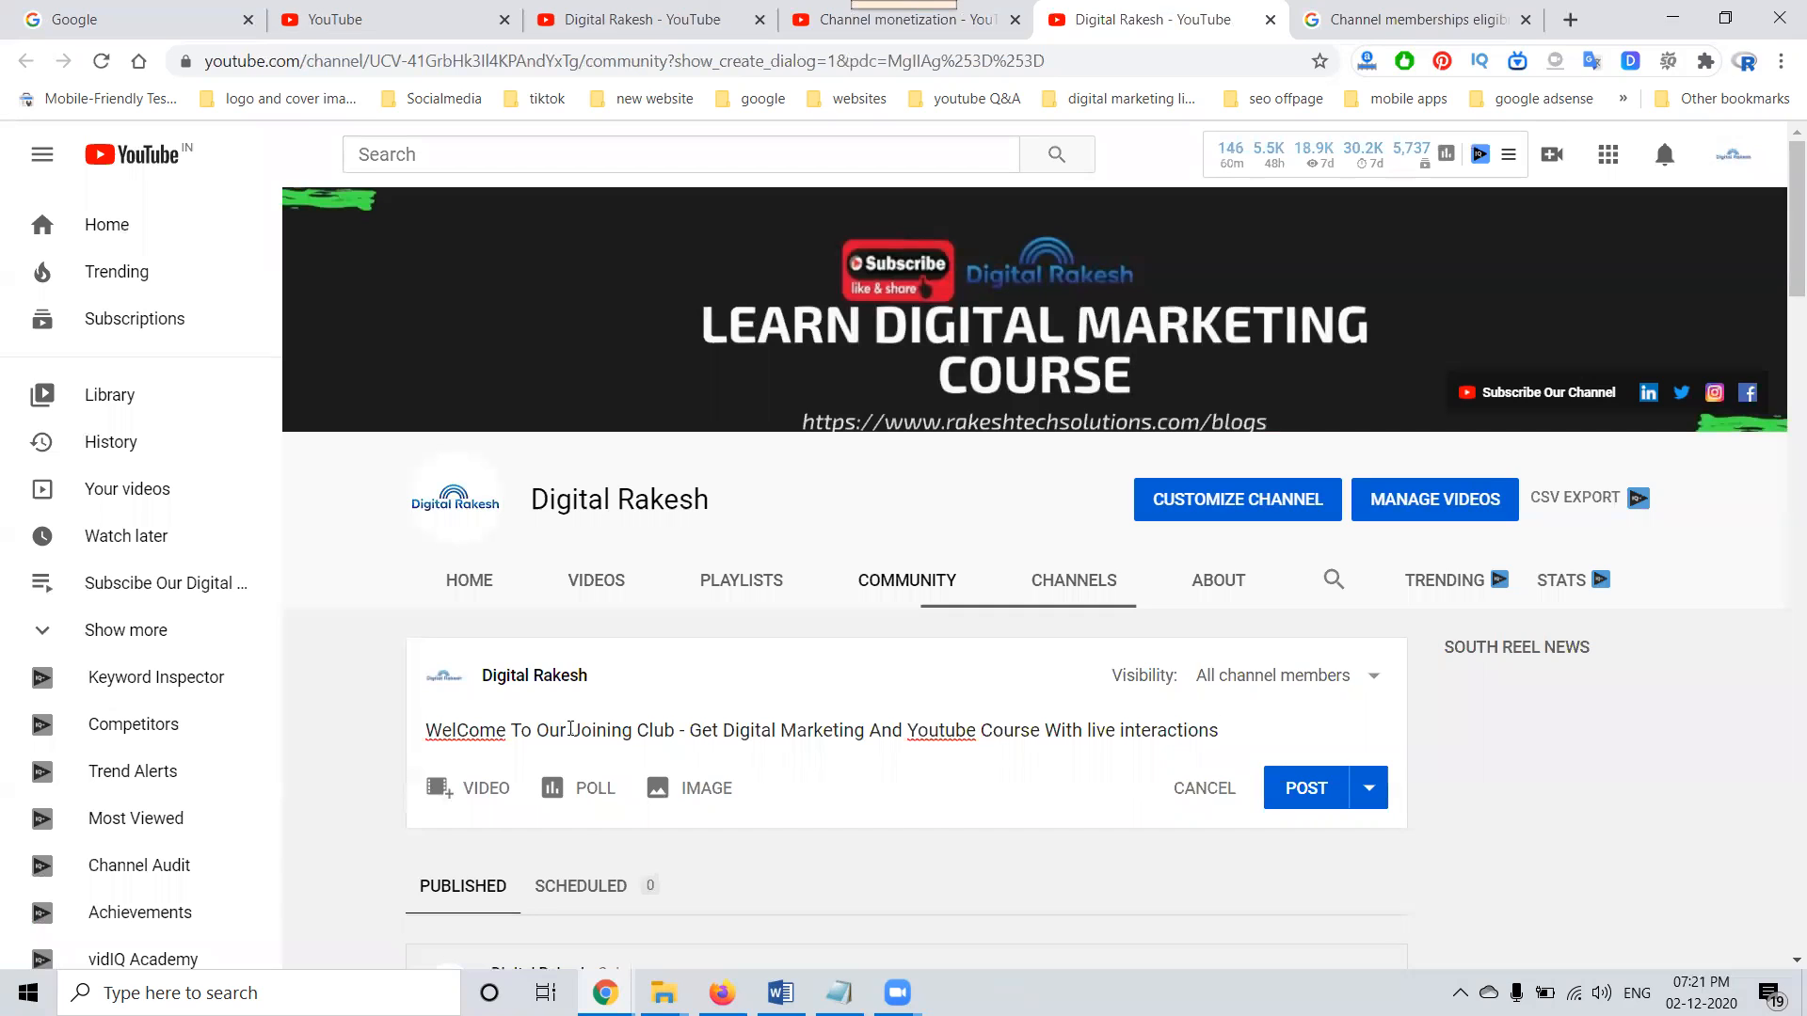
Correct the flagged words in the post text to "YouTube" and "Welcome" using the spelling suggestions.
right_click(940, 733)
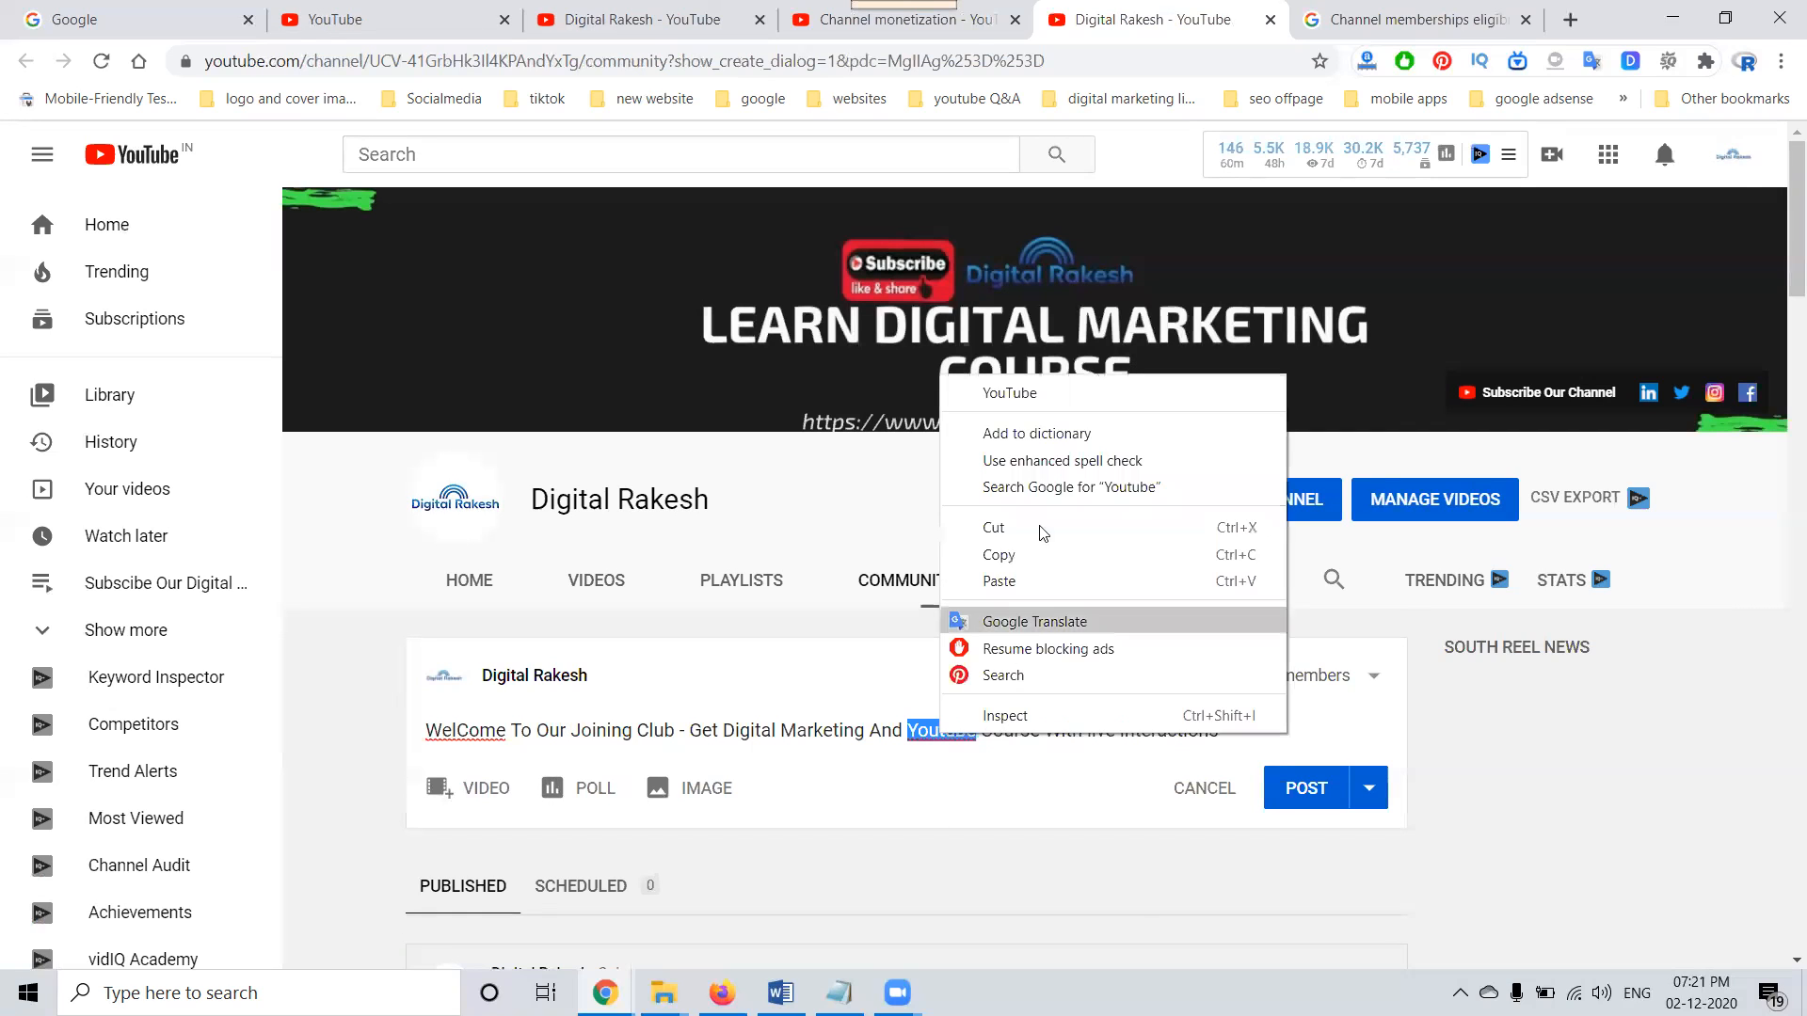
click(1042, 405)
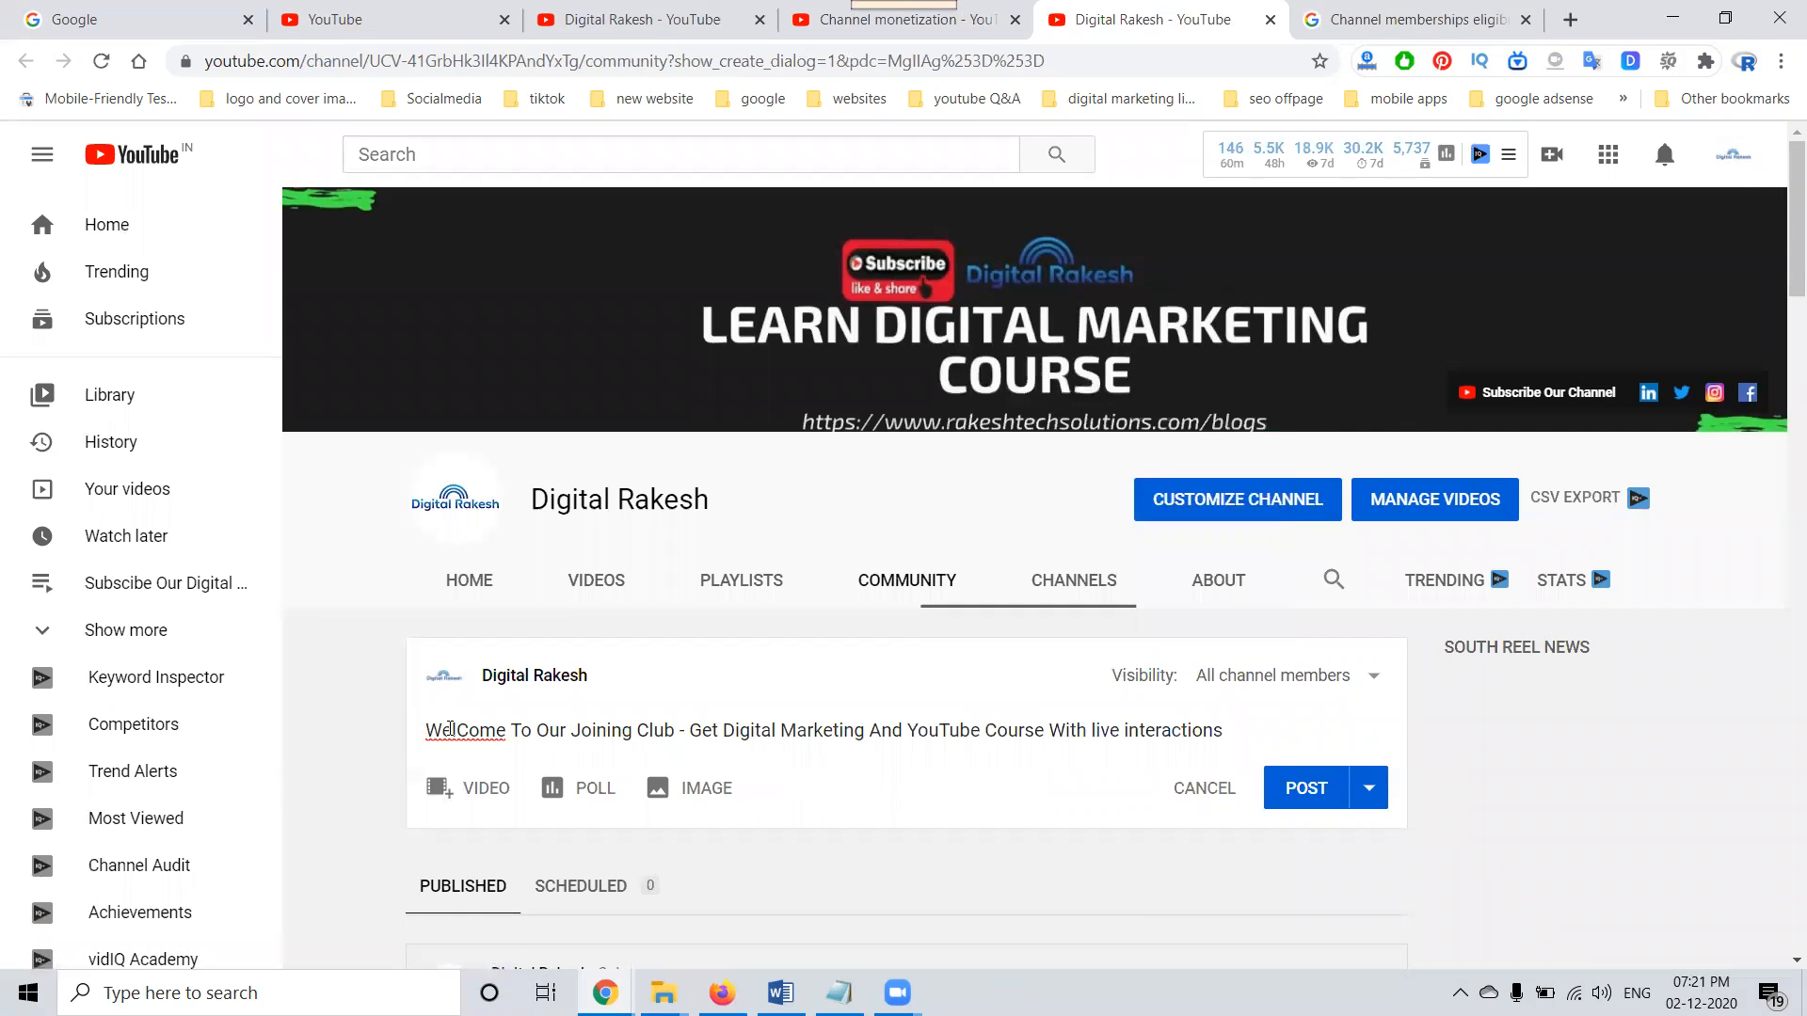
right_click(451, 729)
click(545, 337)
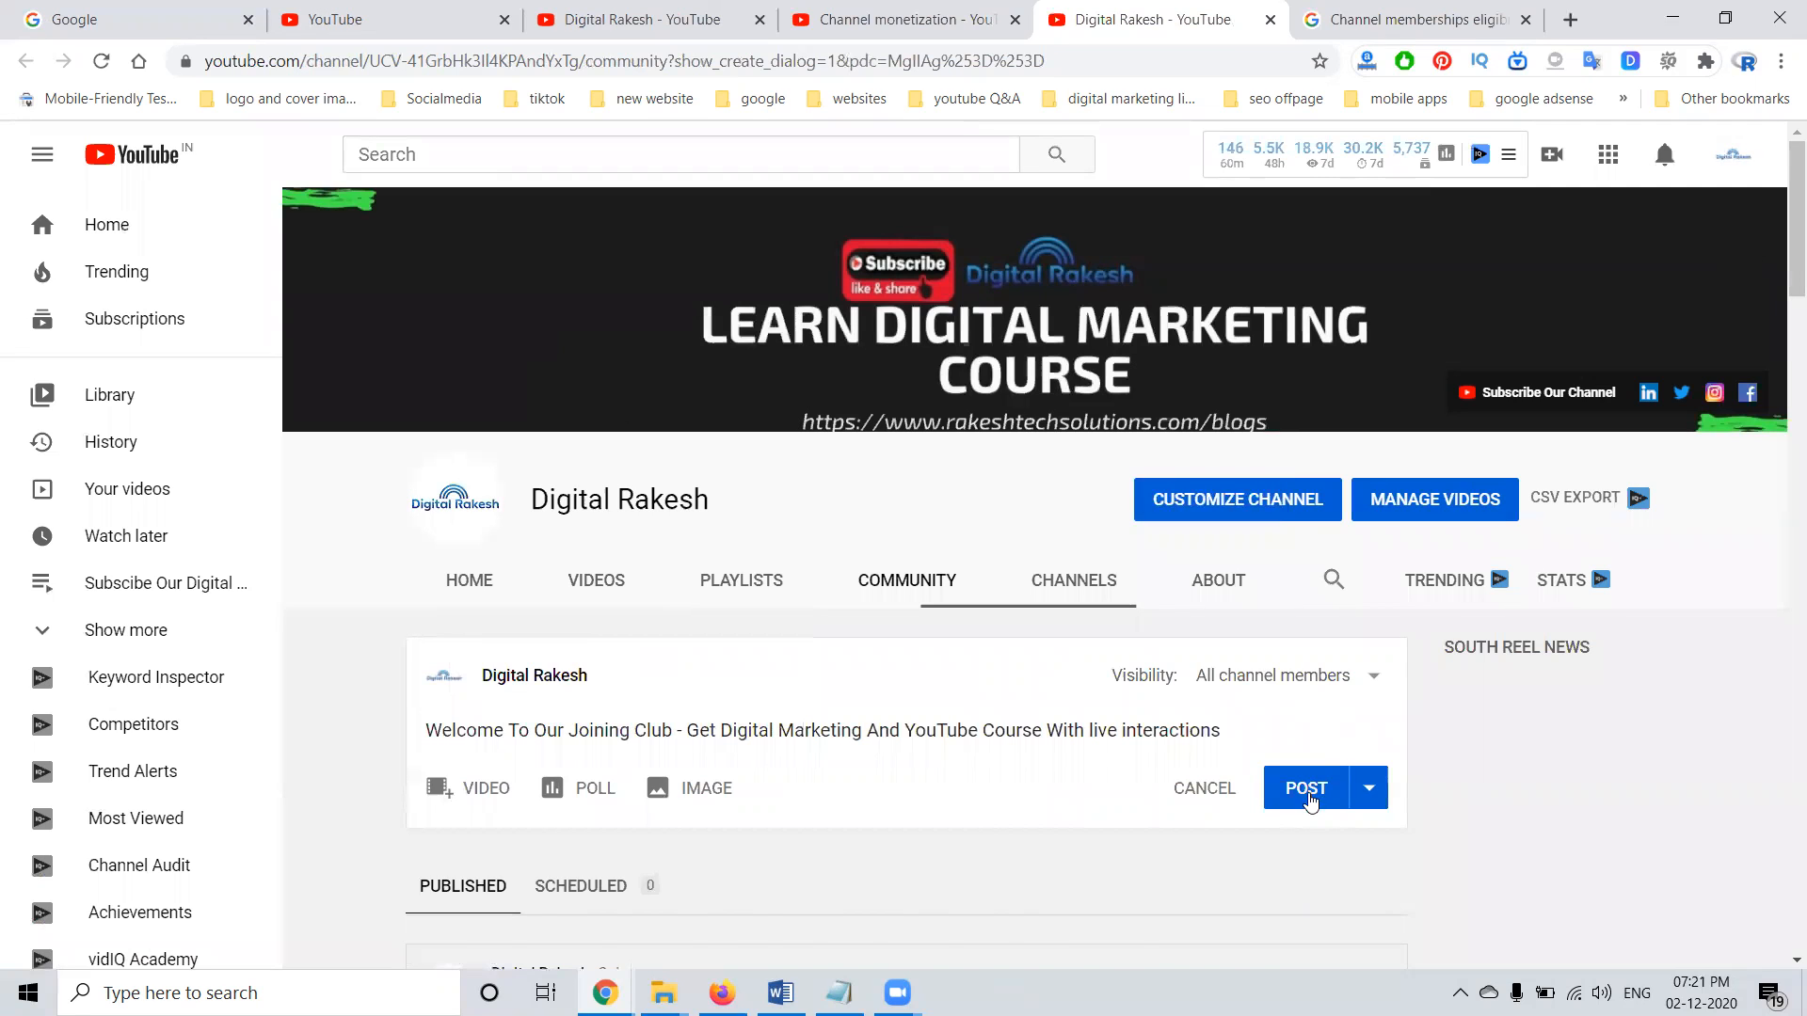
Publish the members-only welcome post and finish the Post to welcome new members task in YouTube Studio.
click(1308, 790)
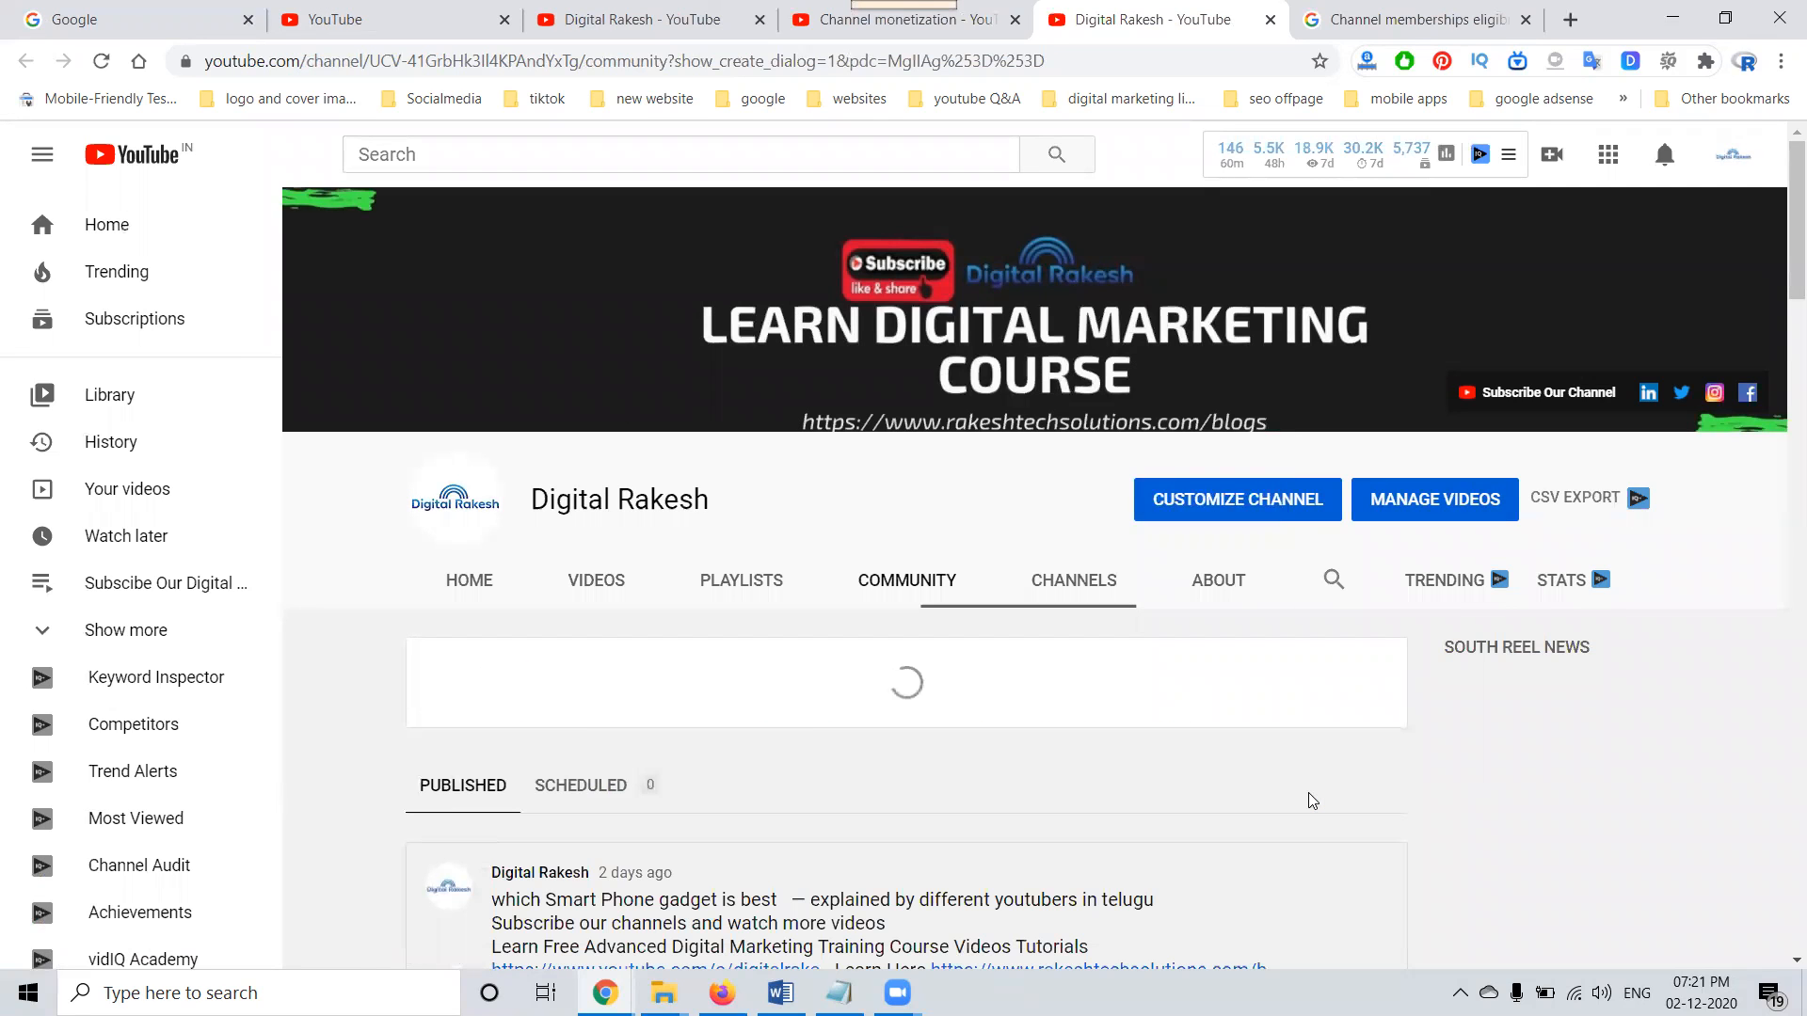
scroll(1172, 771, down, 3)
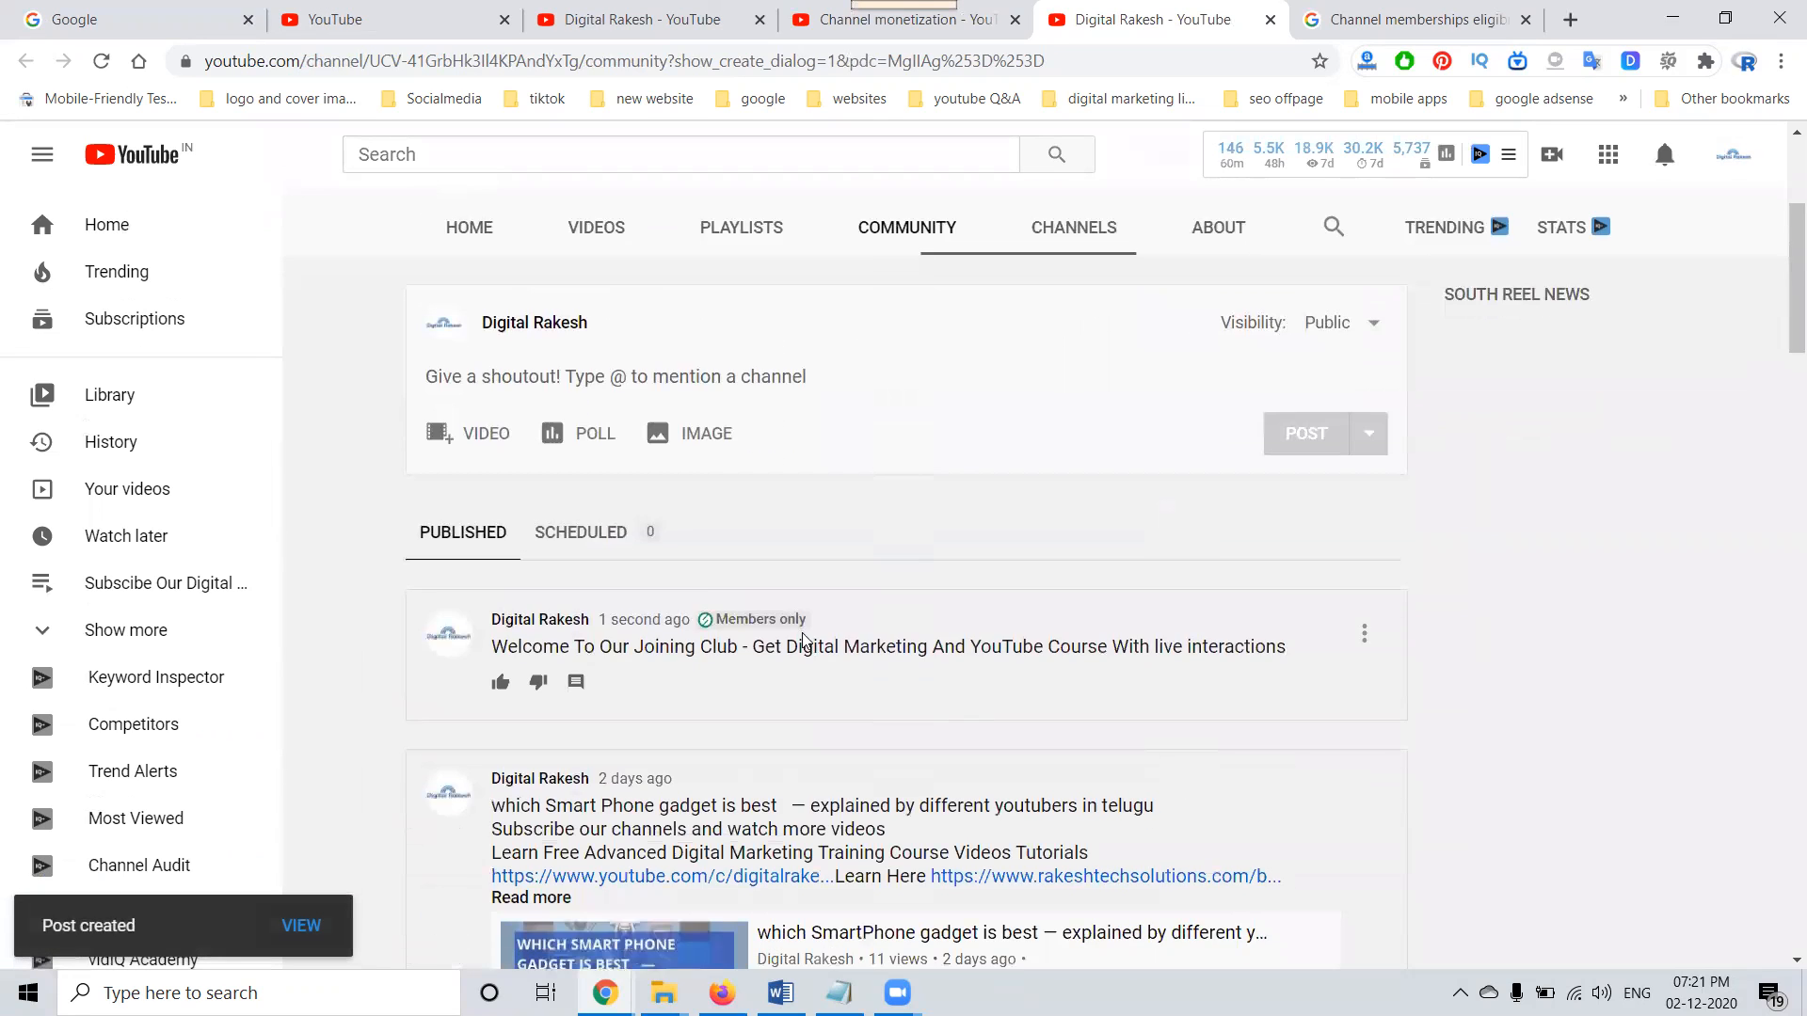
click(829, 19)
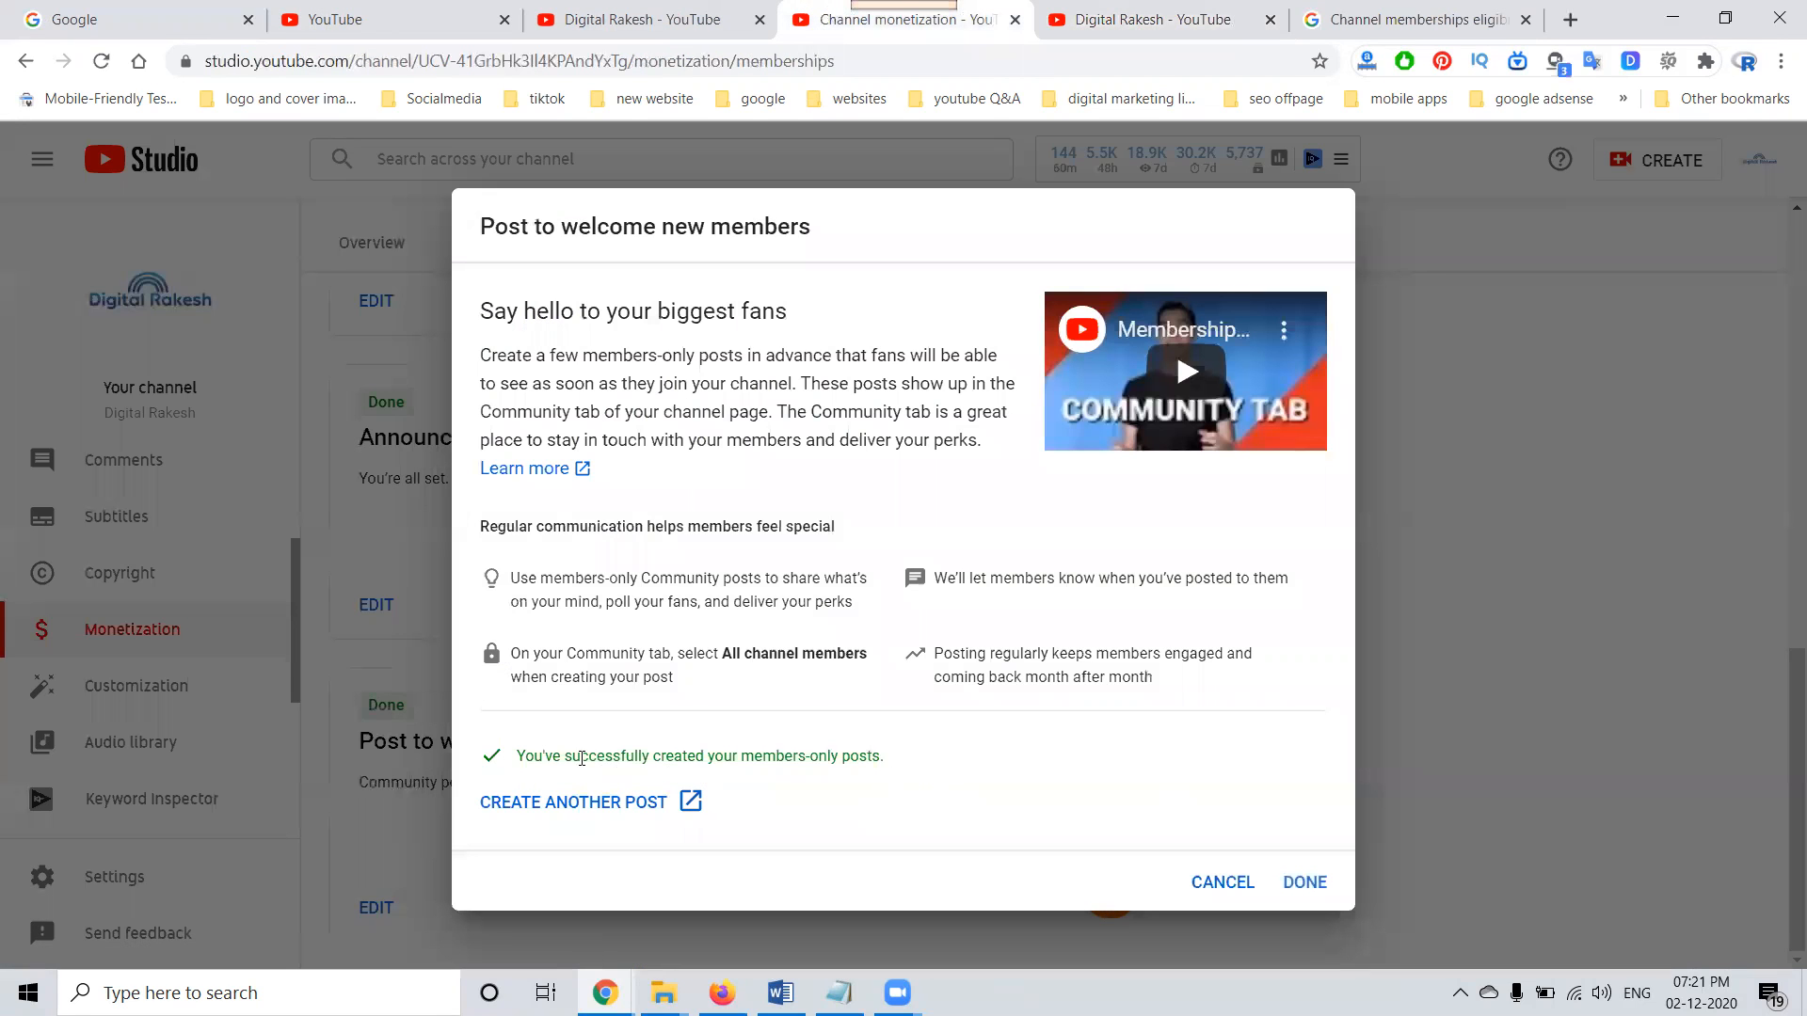
click(1298, 880)
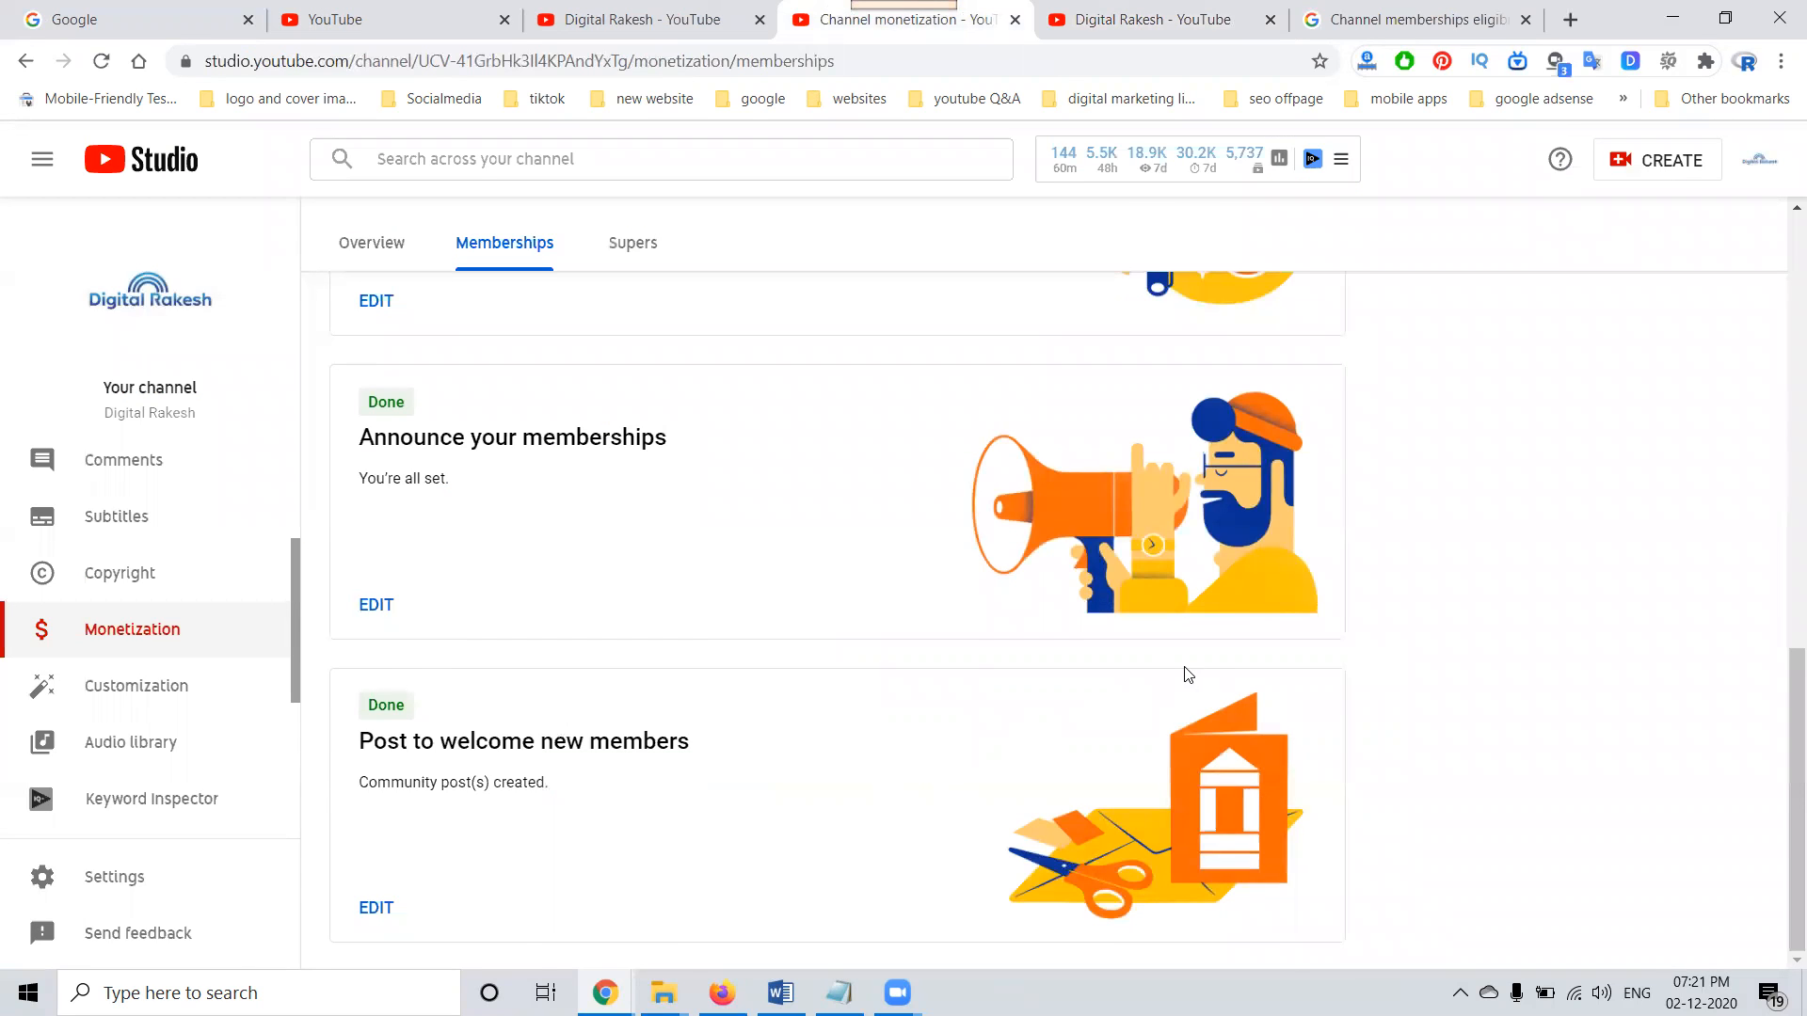
Review the status of each memberships setup task, the overall progress and the availability of the Turn On option.
scroll(1188, 675, up, 9)
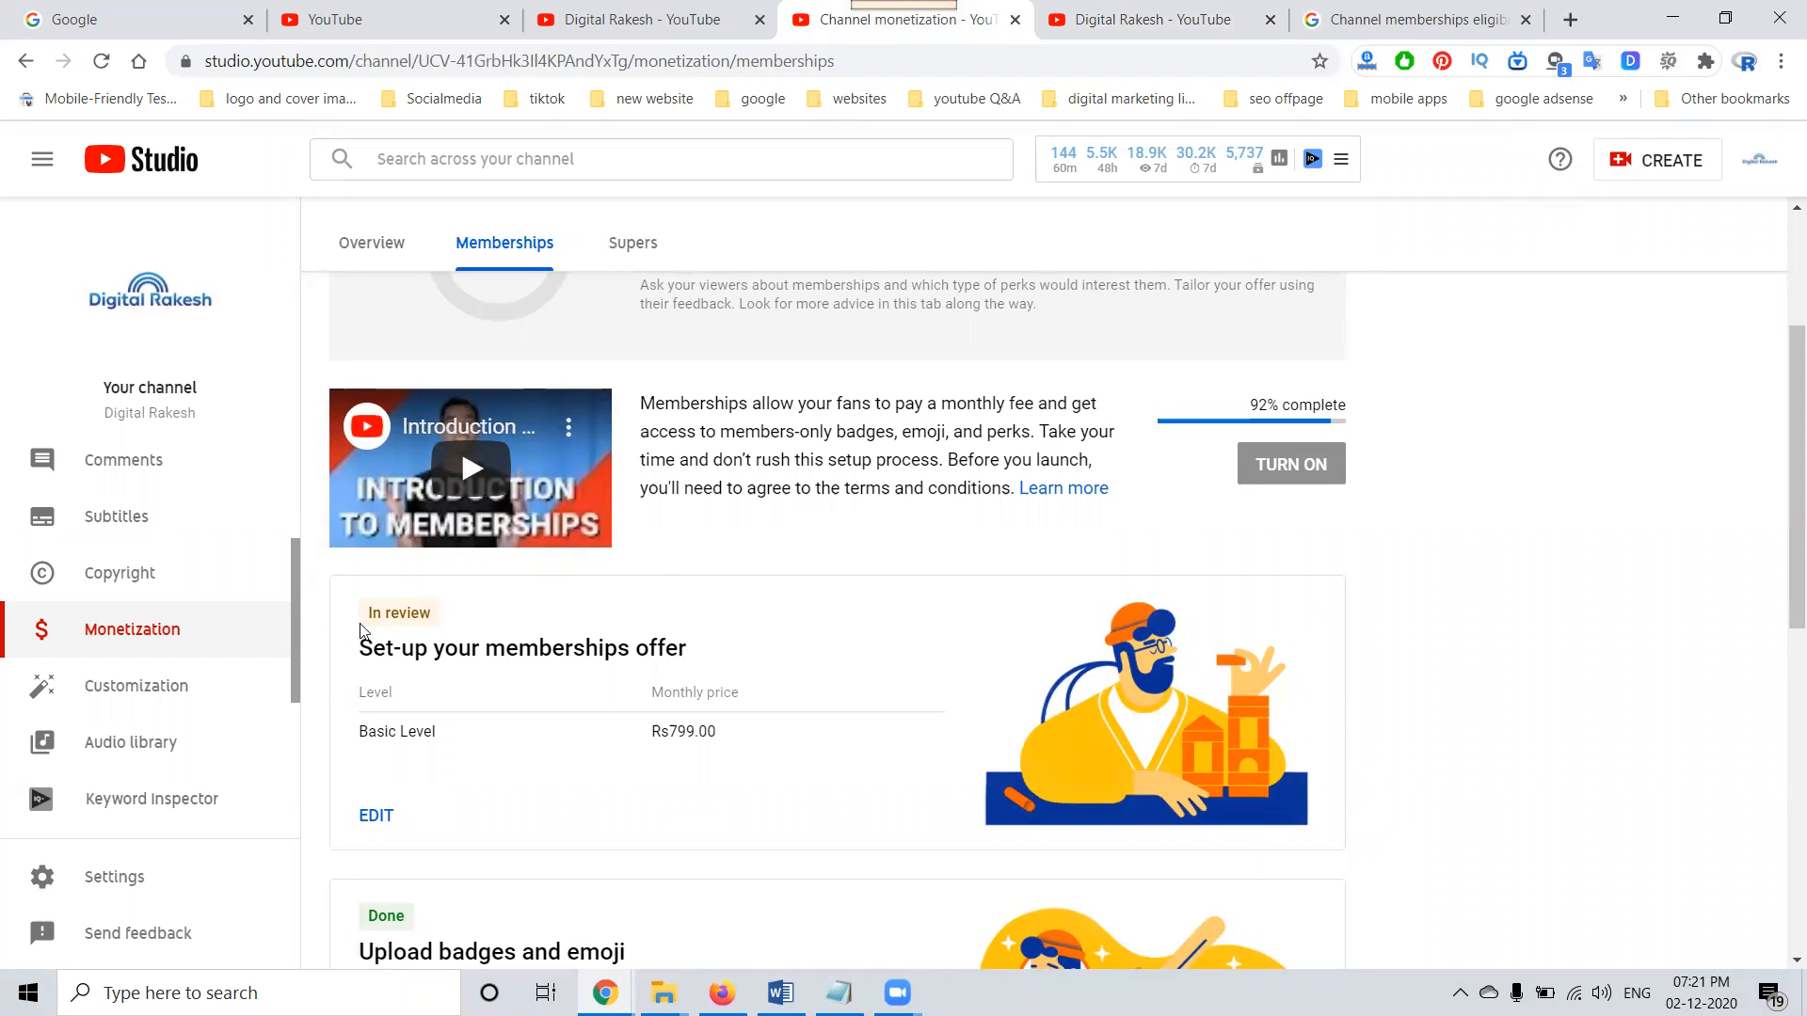
scroll(367, 630, down, 3)
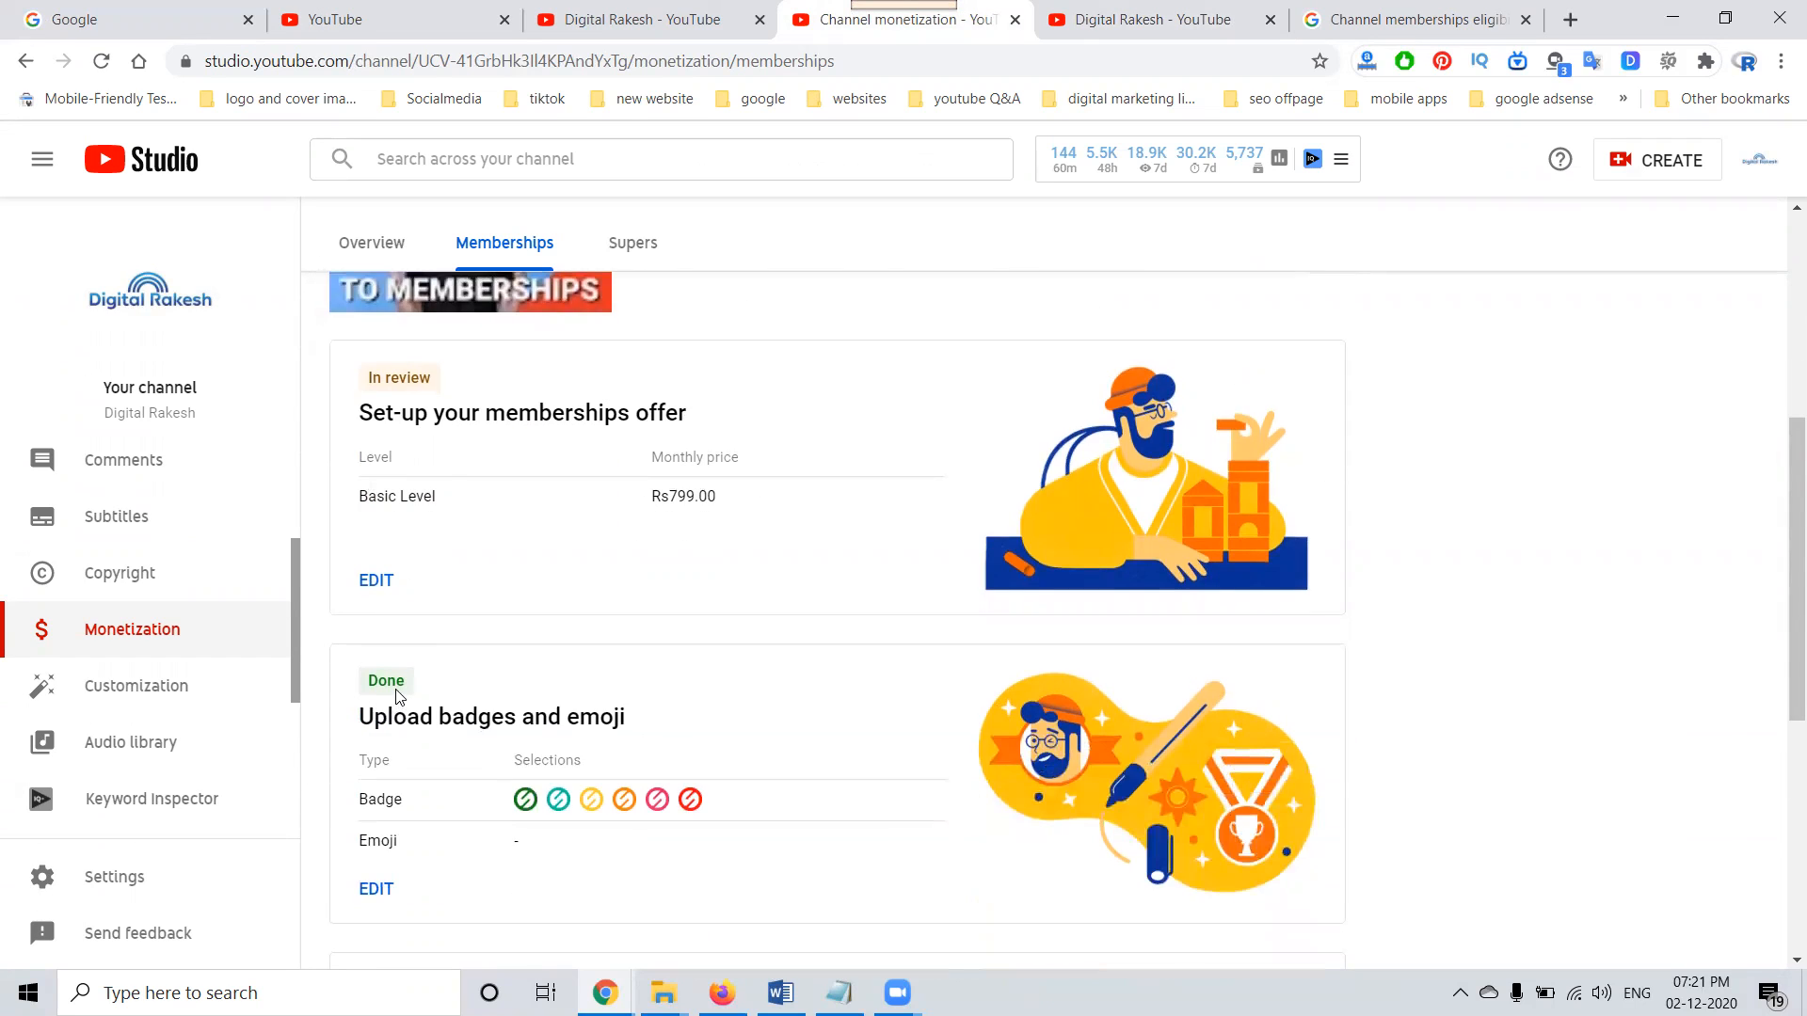
scroll(397, 696, down, 4)
scroll(410, 690, down, 3)
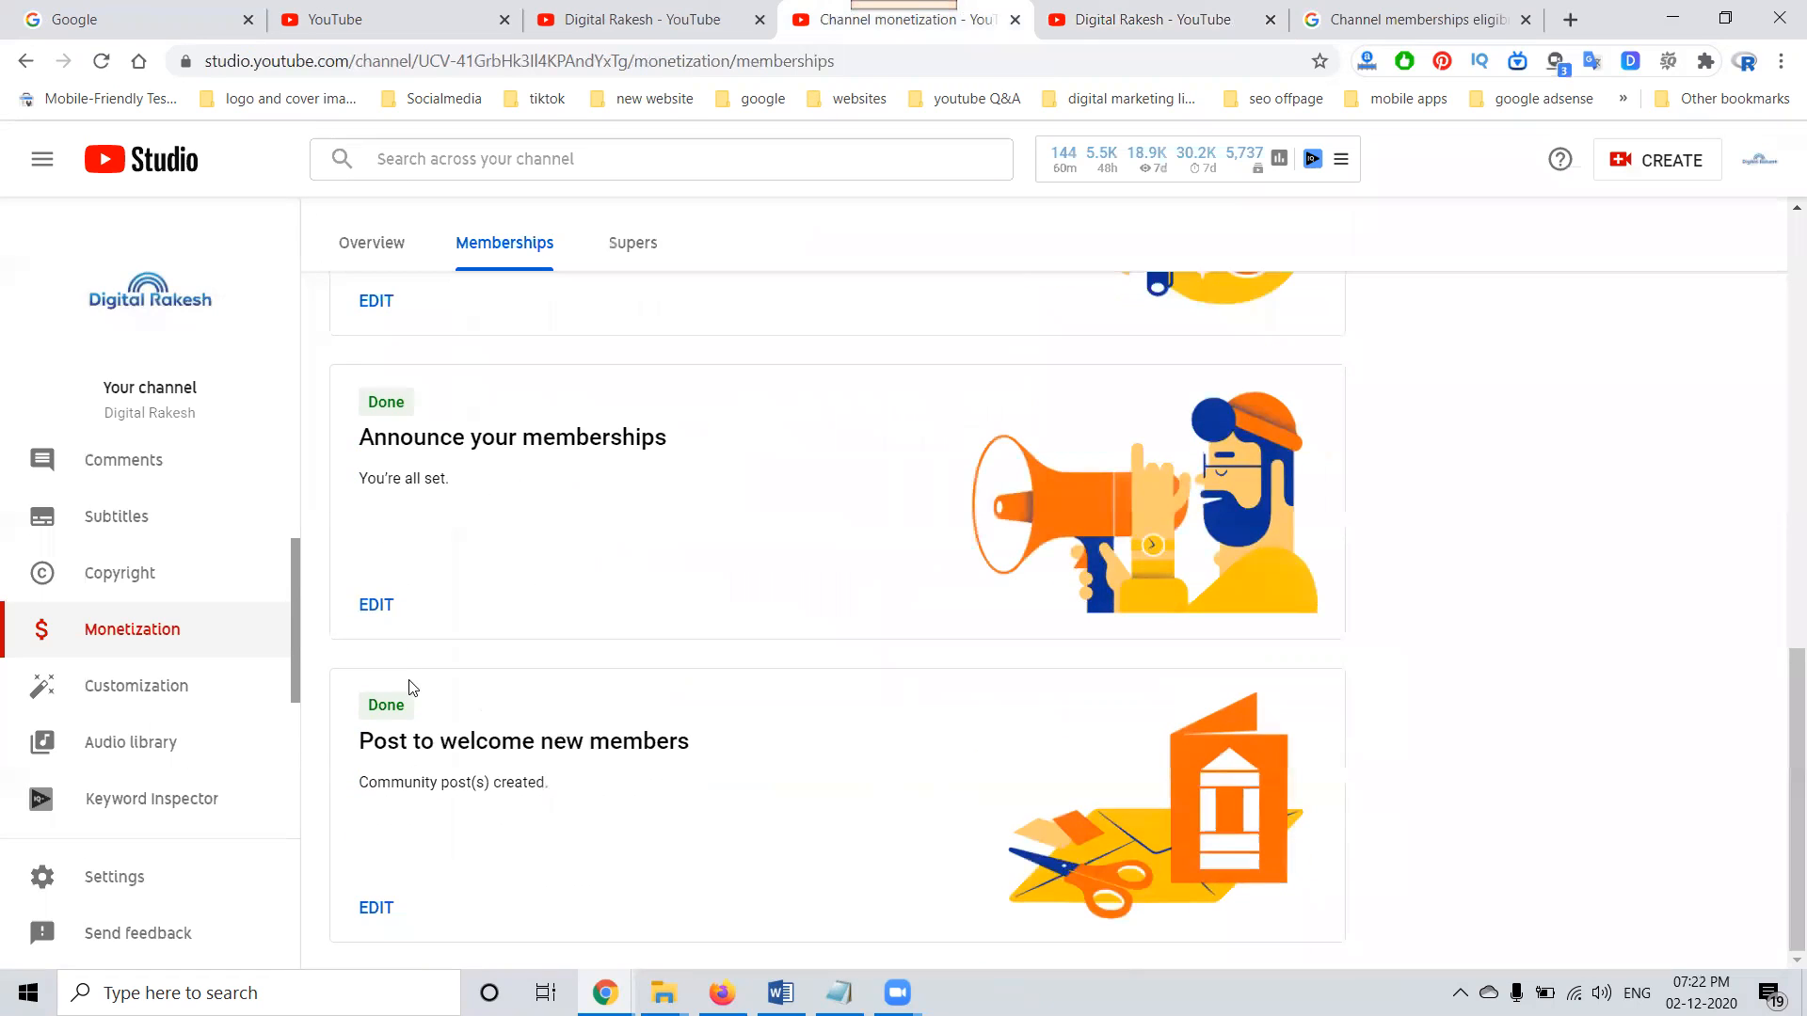
scroll(431, 692, up, 6)
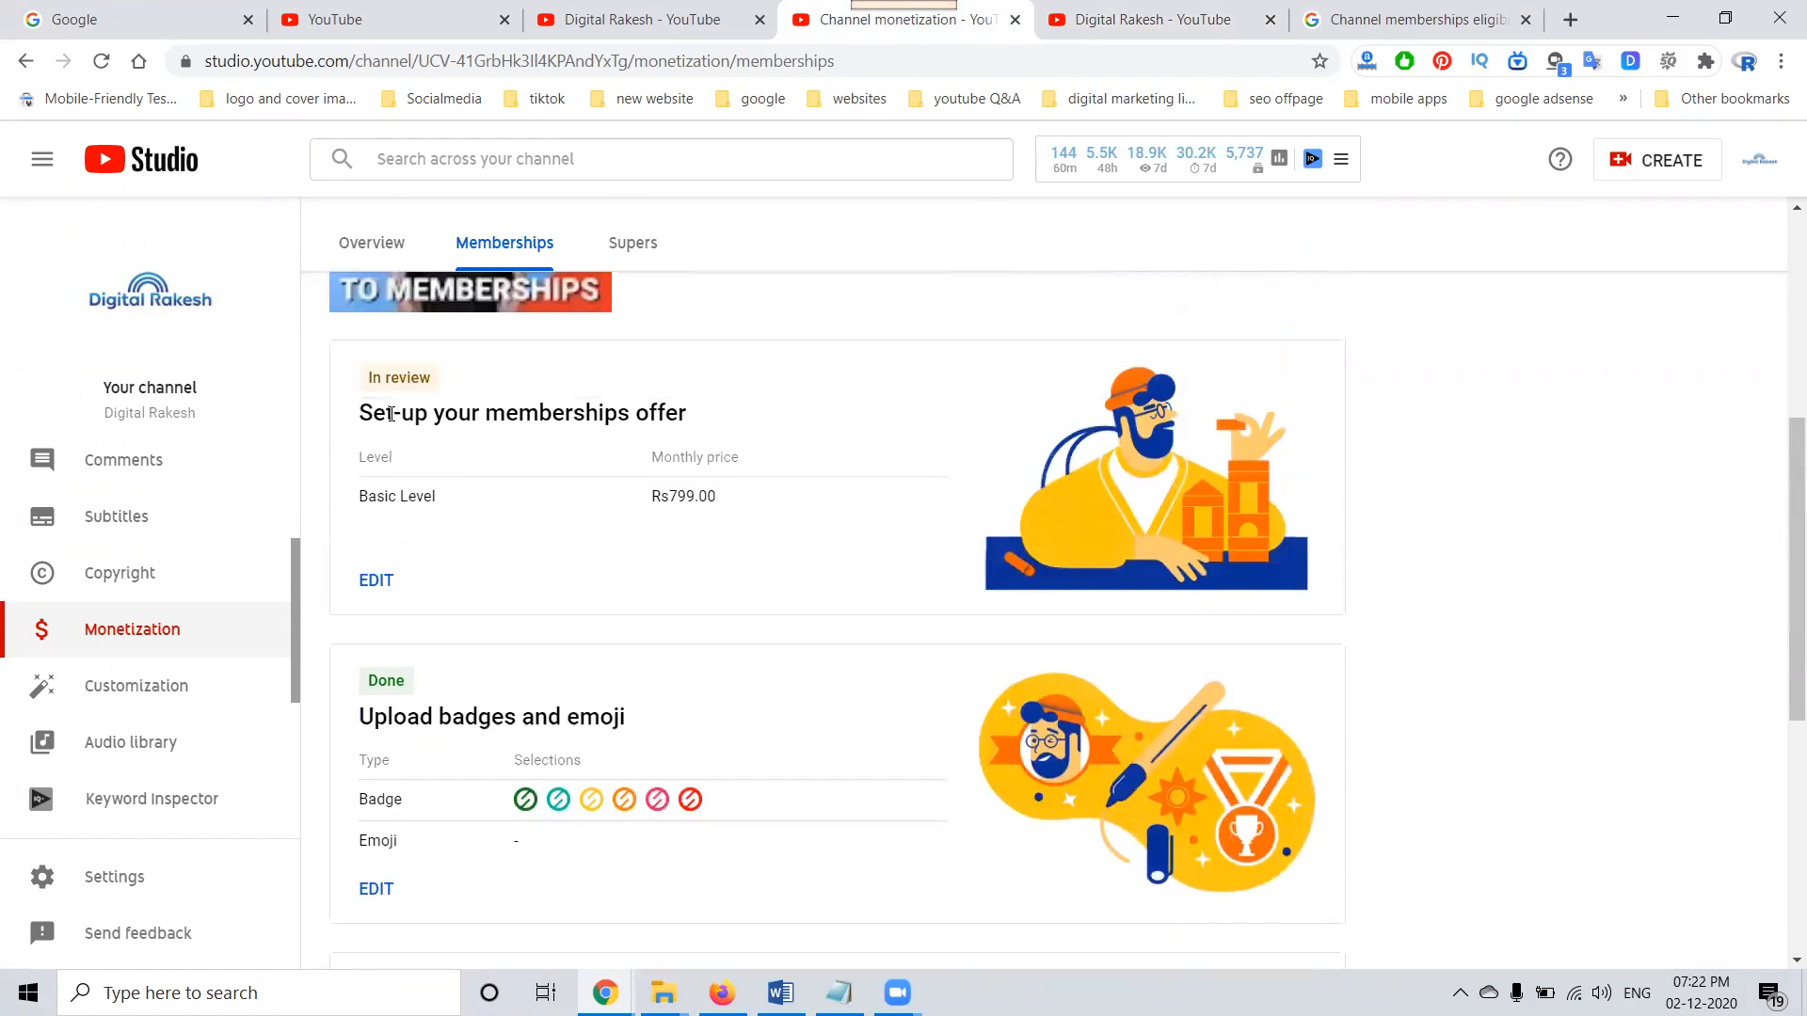
scroll(821, 517, up, 3)
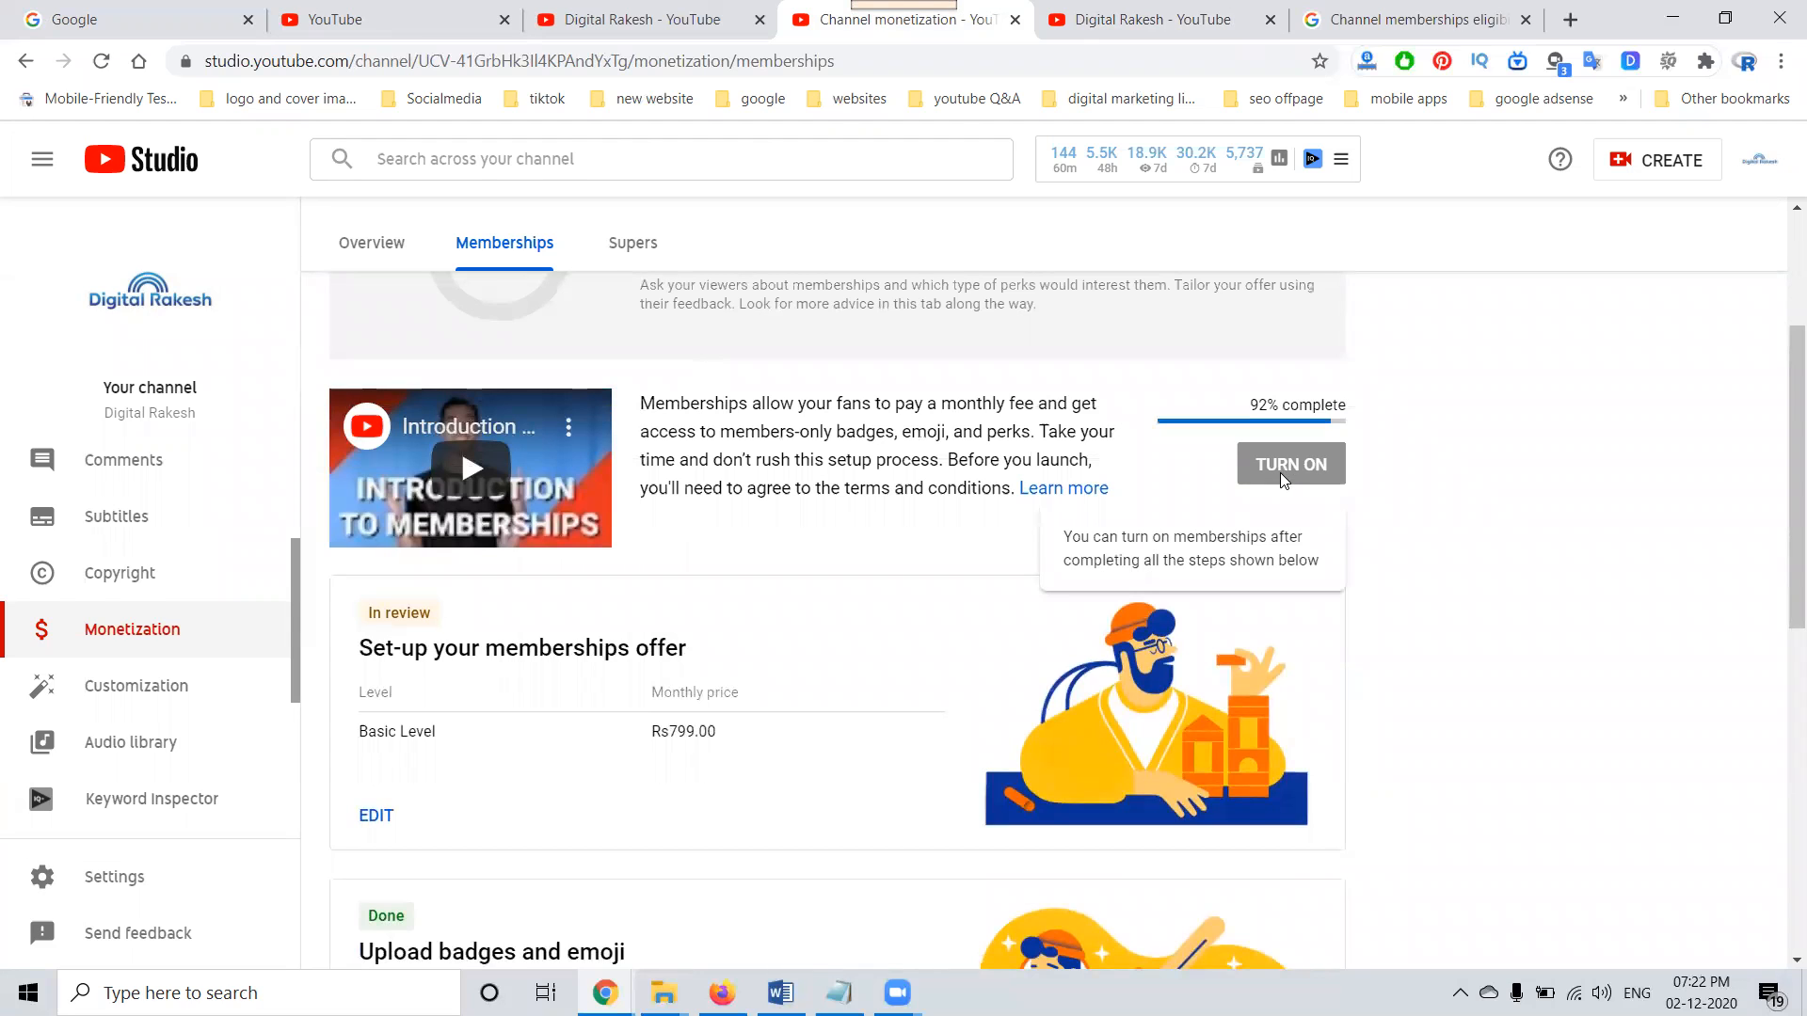
scroll(1280, 472, up, 1)
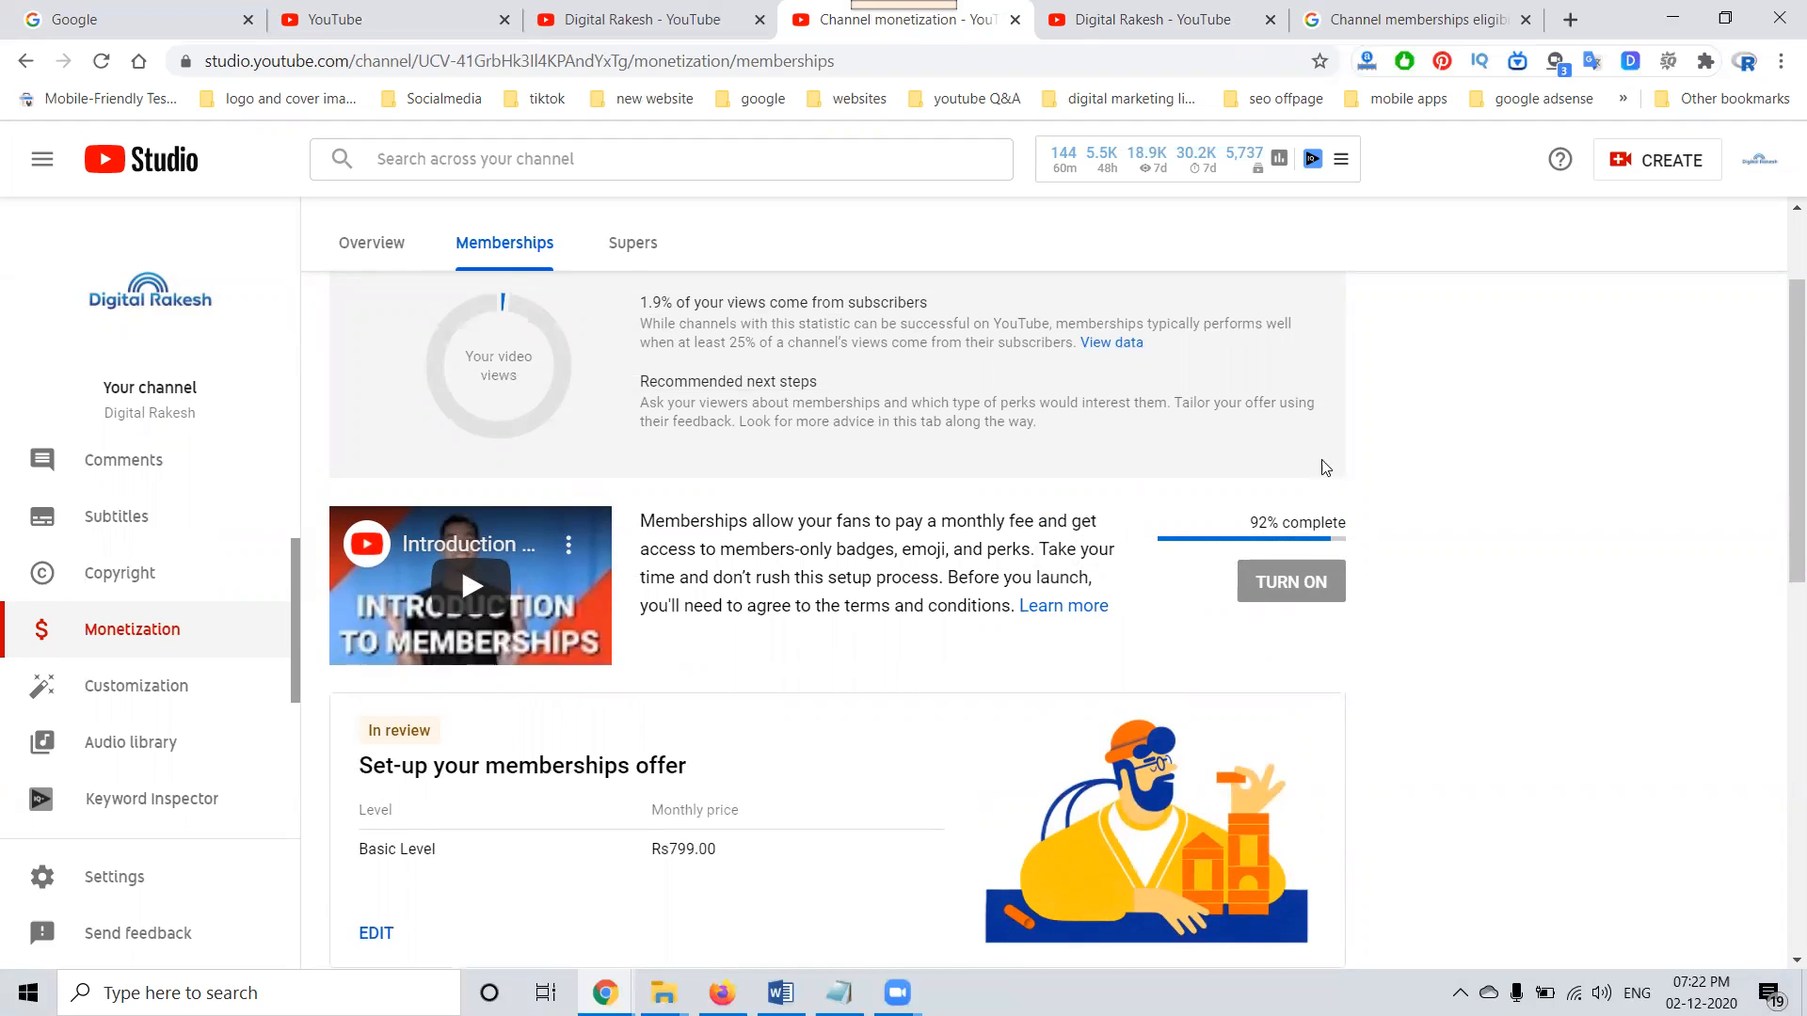
Reread the minimum eligibility requirements in the YouTube Help article on channel memberships and select the article's web address.
click(1355, 17)
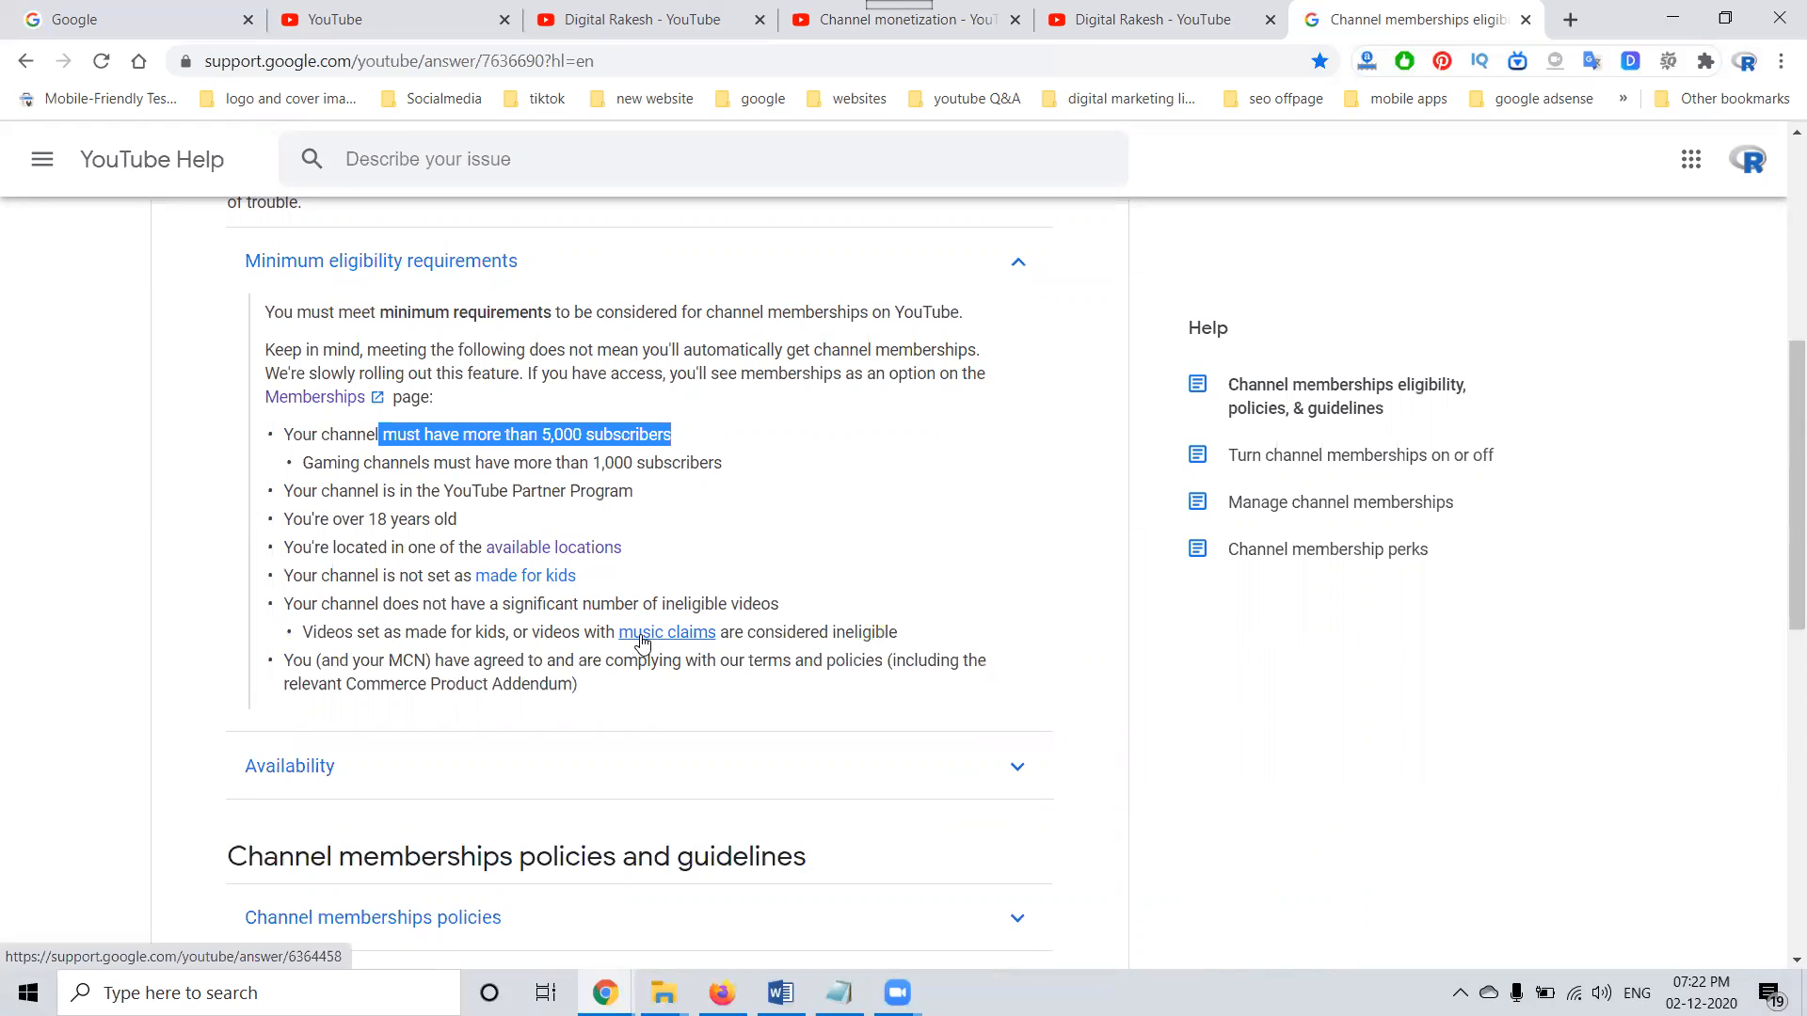
scroll(641, 641, down, 1)
scroll(565, 635, up, 1)
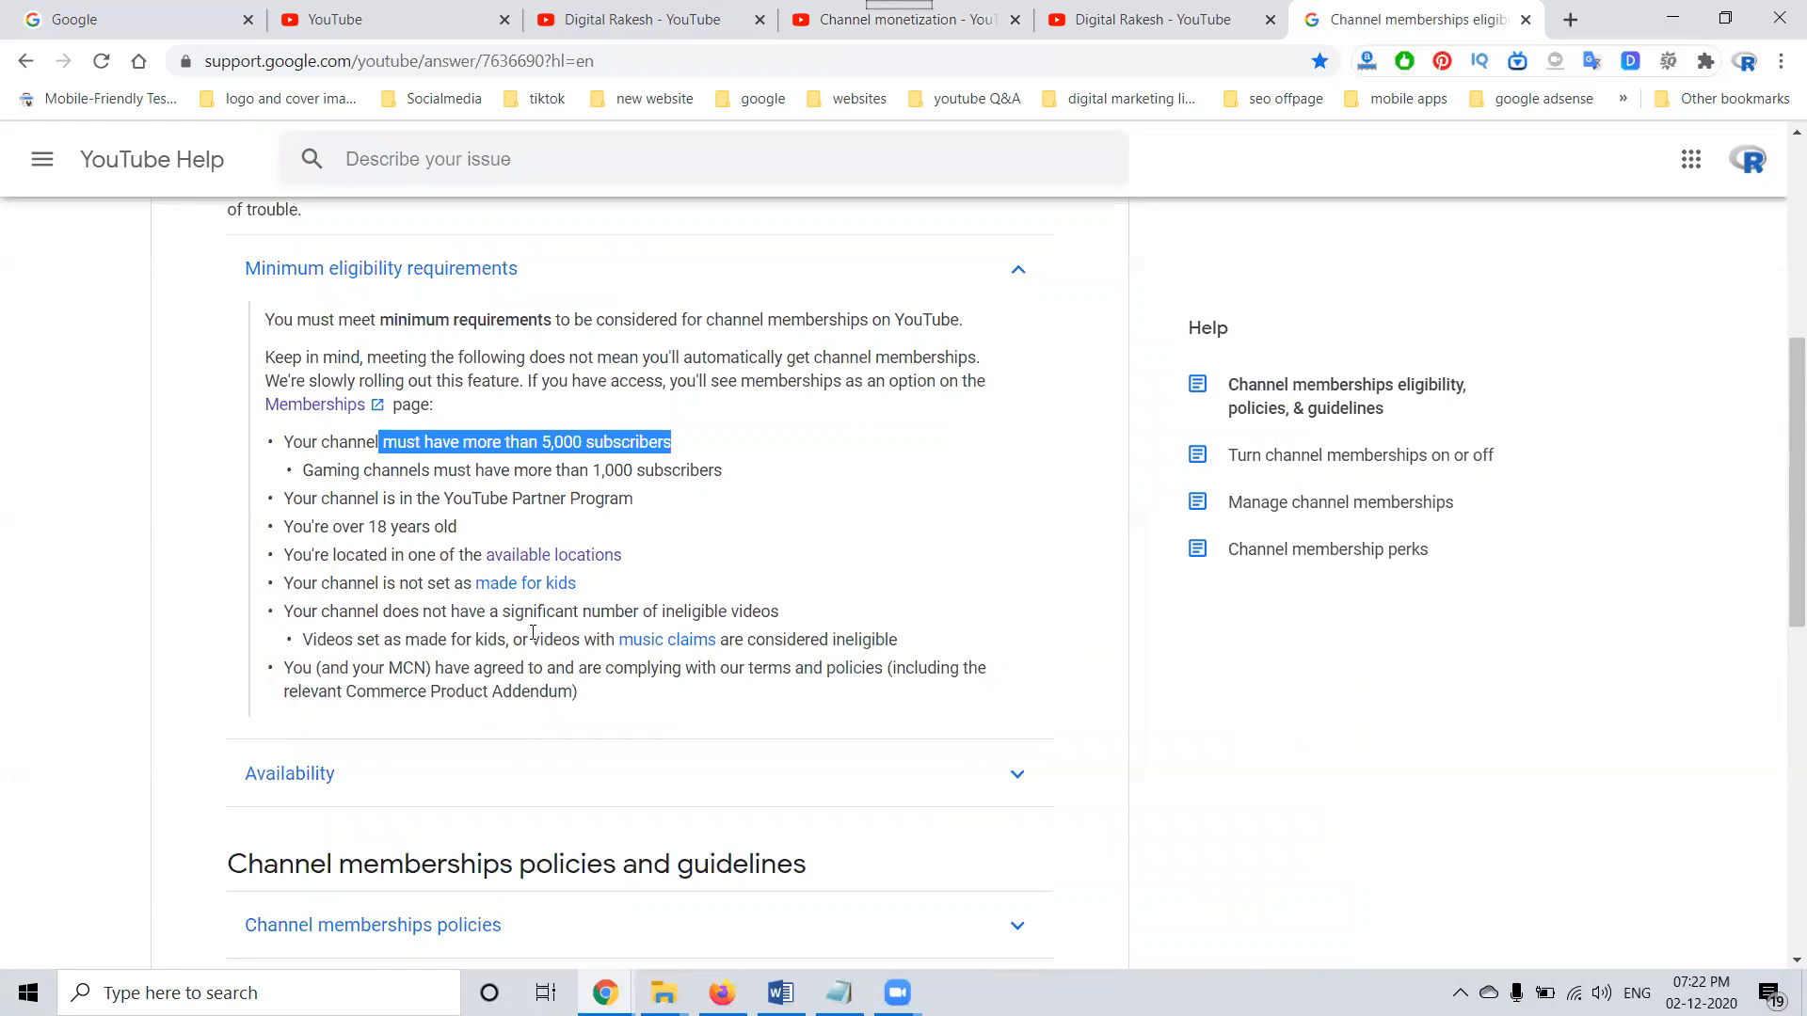
scroll(532, 633, up, 2)
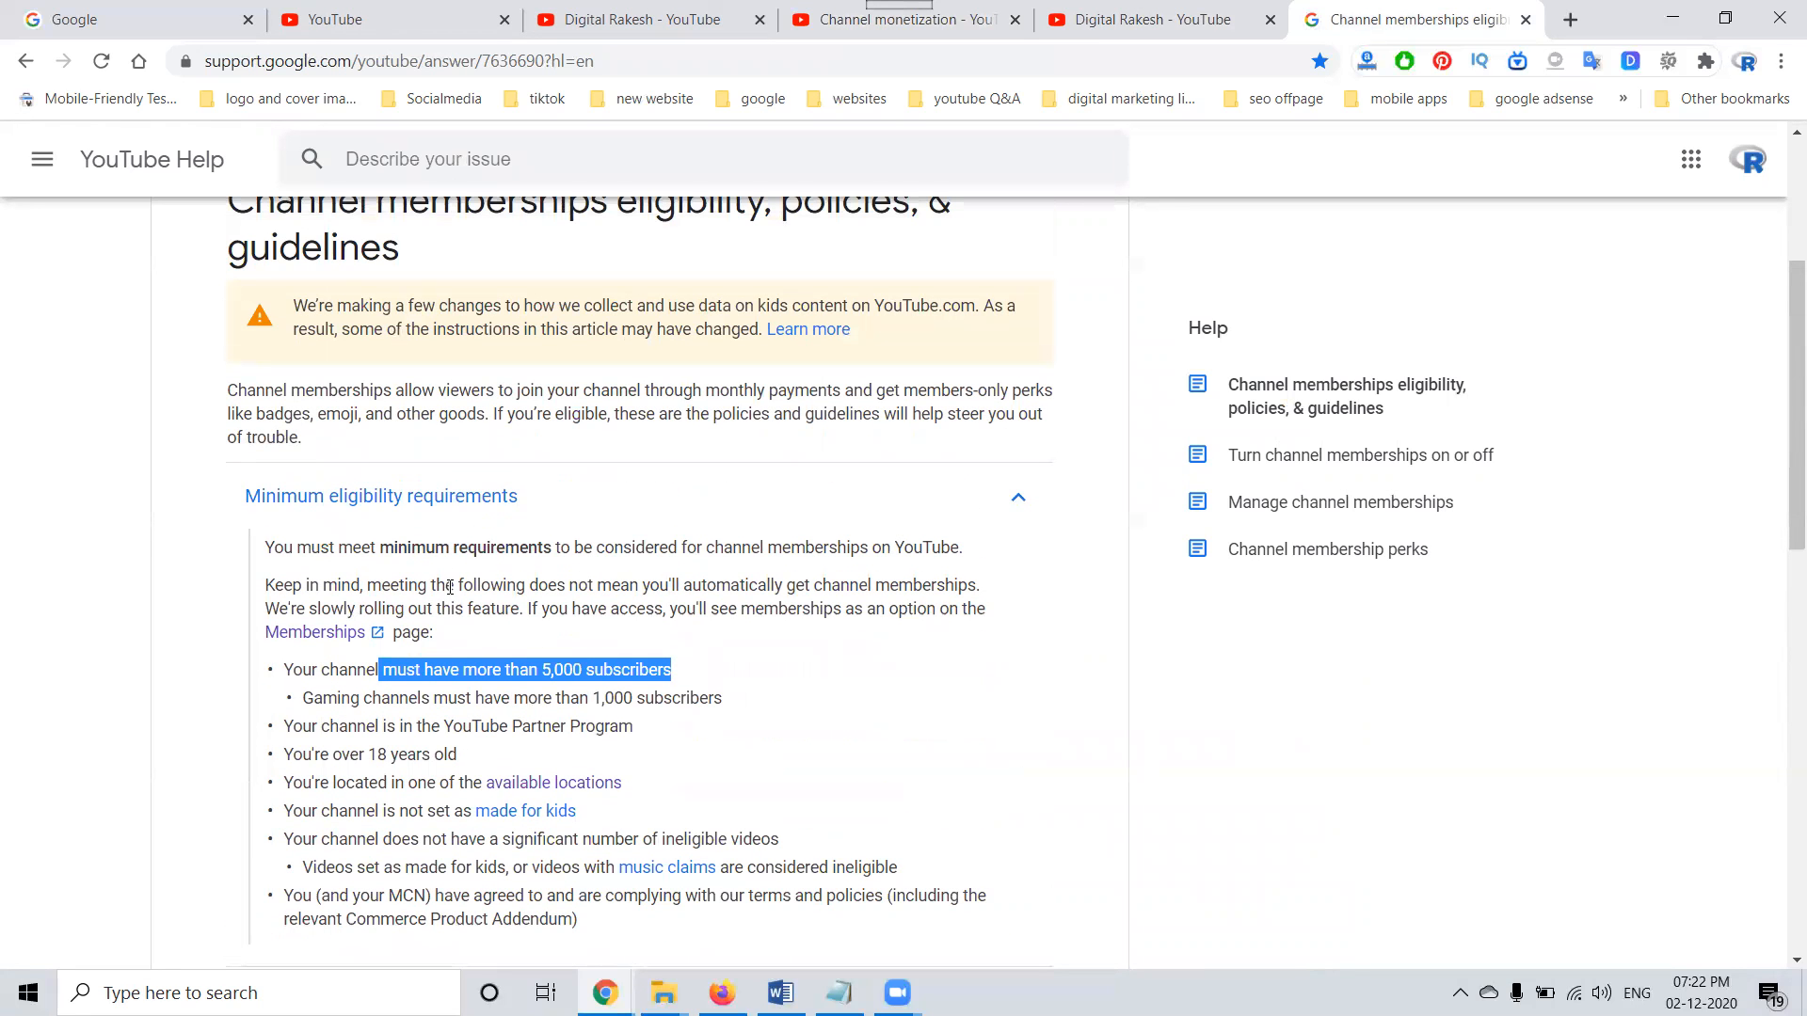
scroll(448, 574, up, 1)
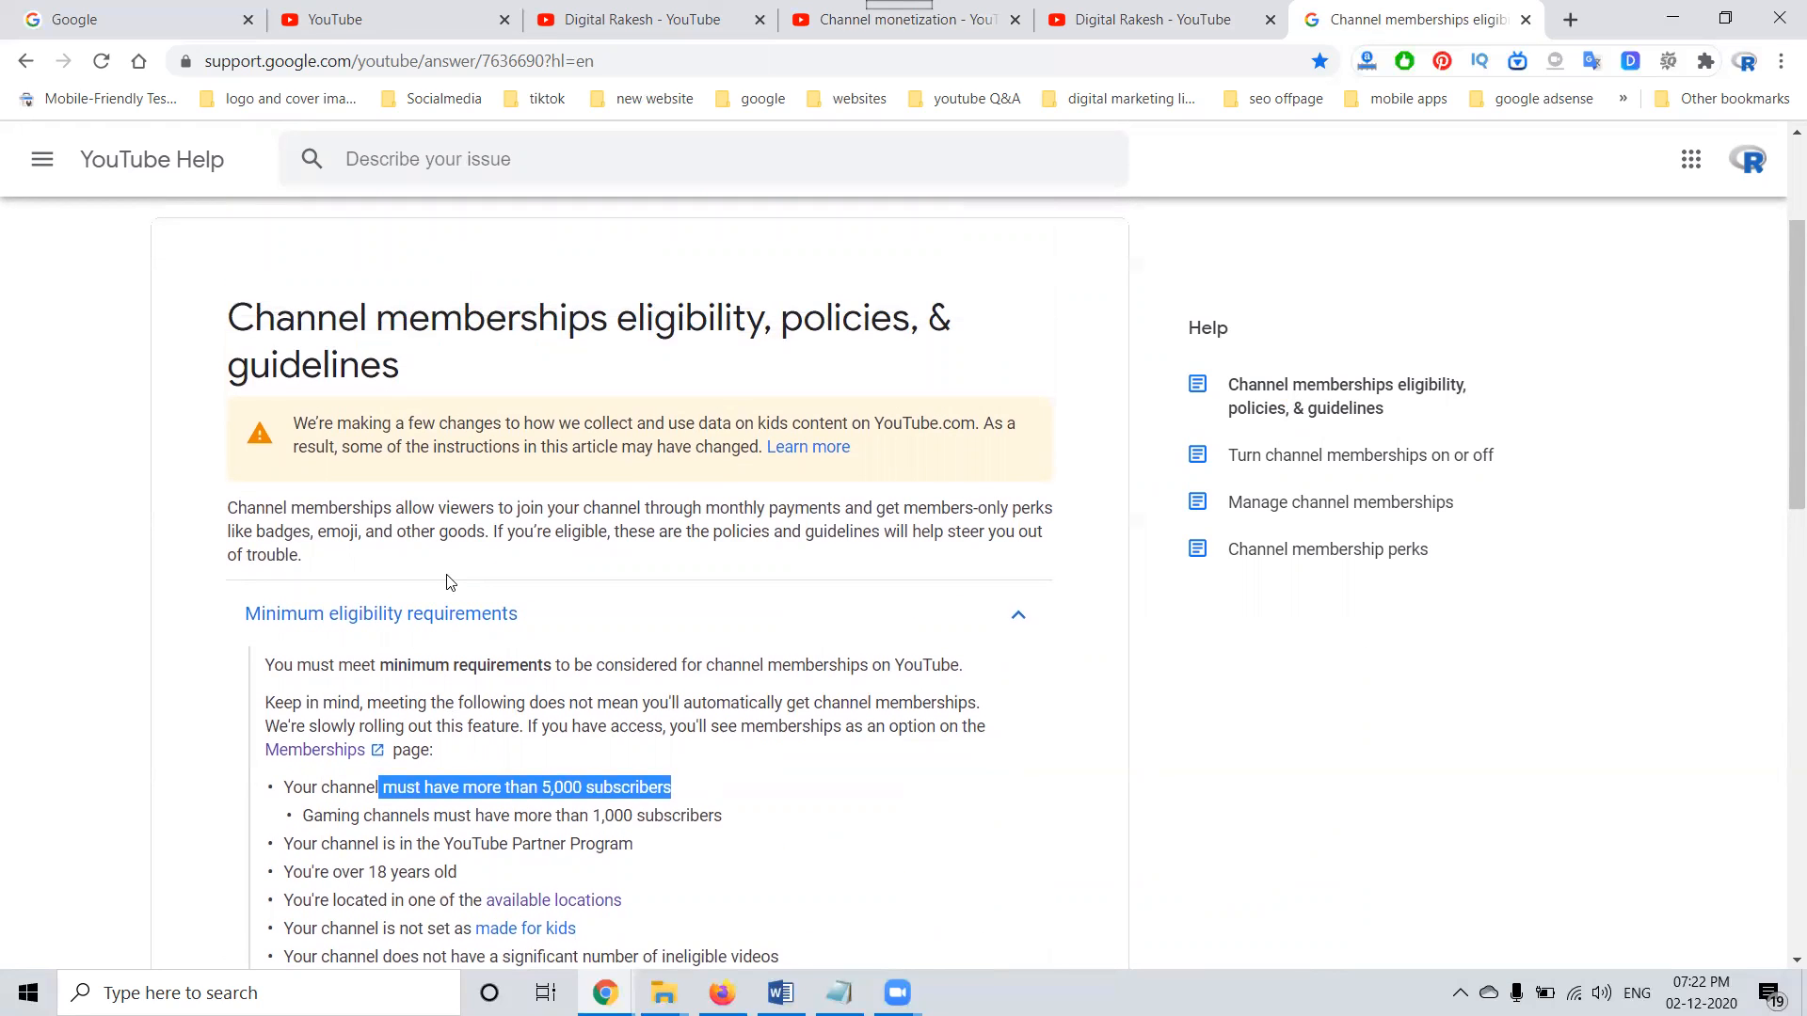
click(426, 62)
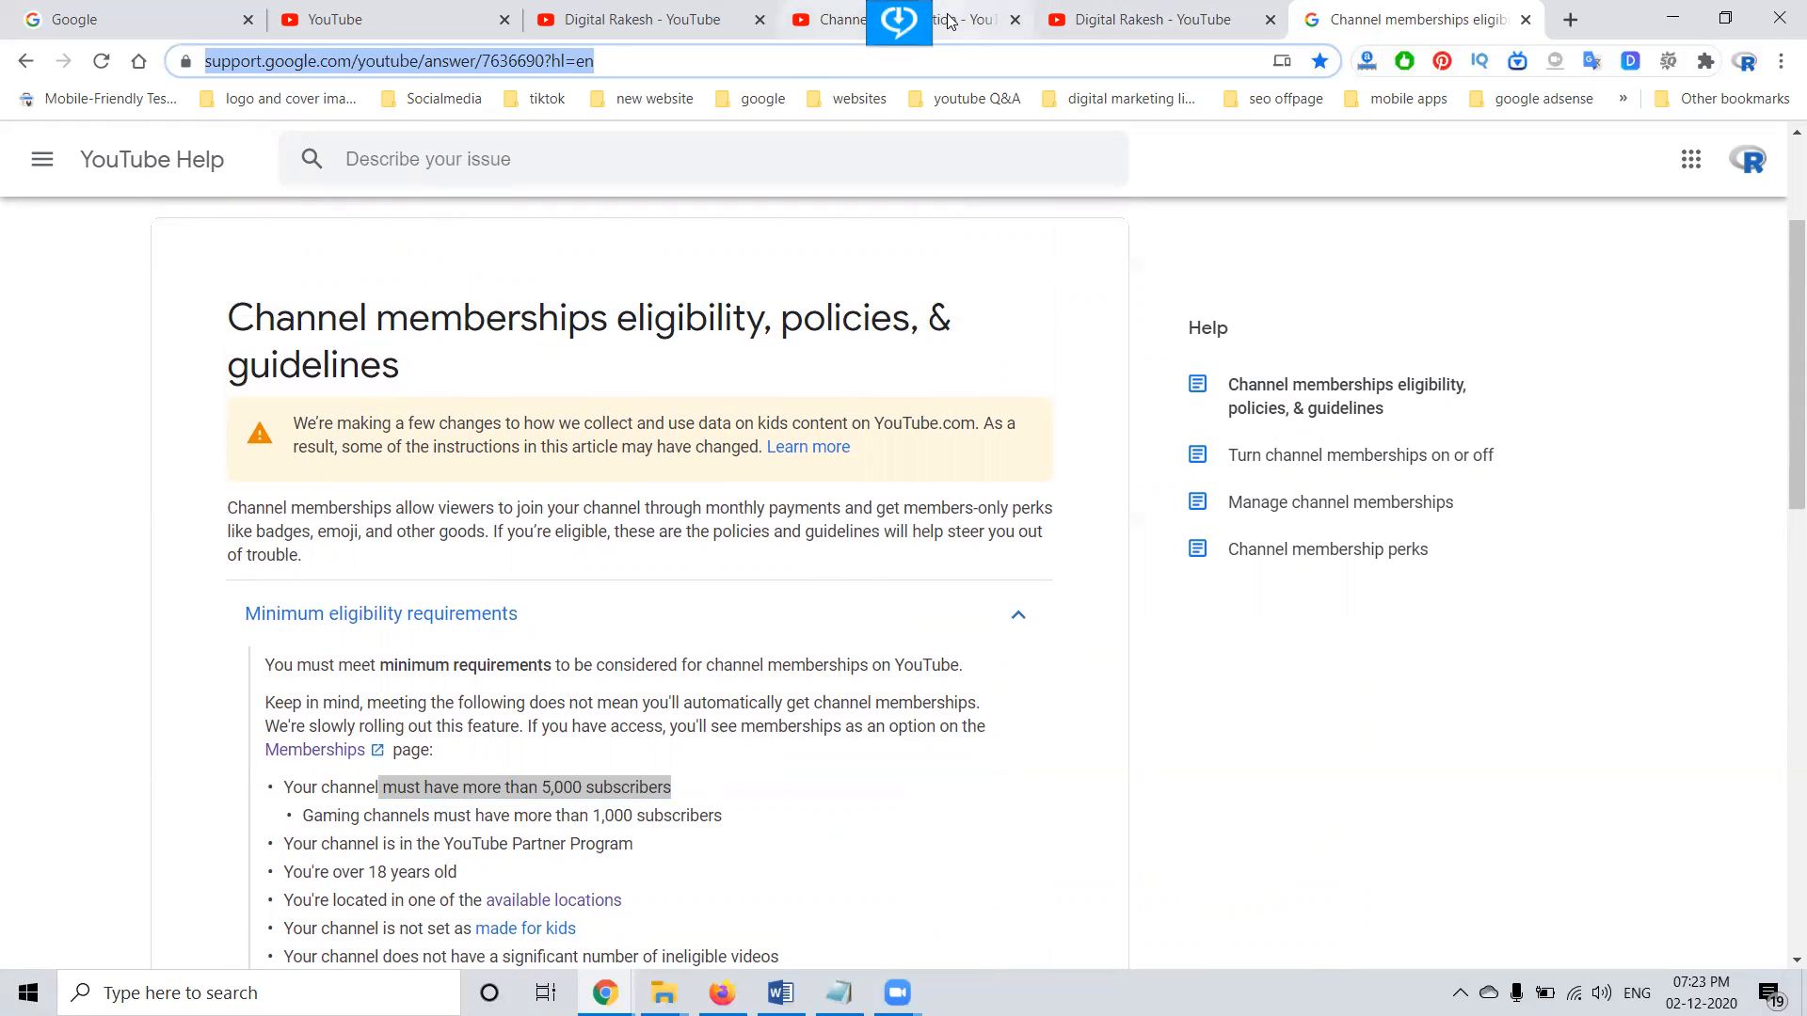
Recheck the Turn On option and task statuses in YouTube Studio, then view the submitted memberships offer and close it without changes.
click(899, 19)
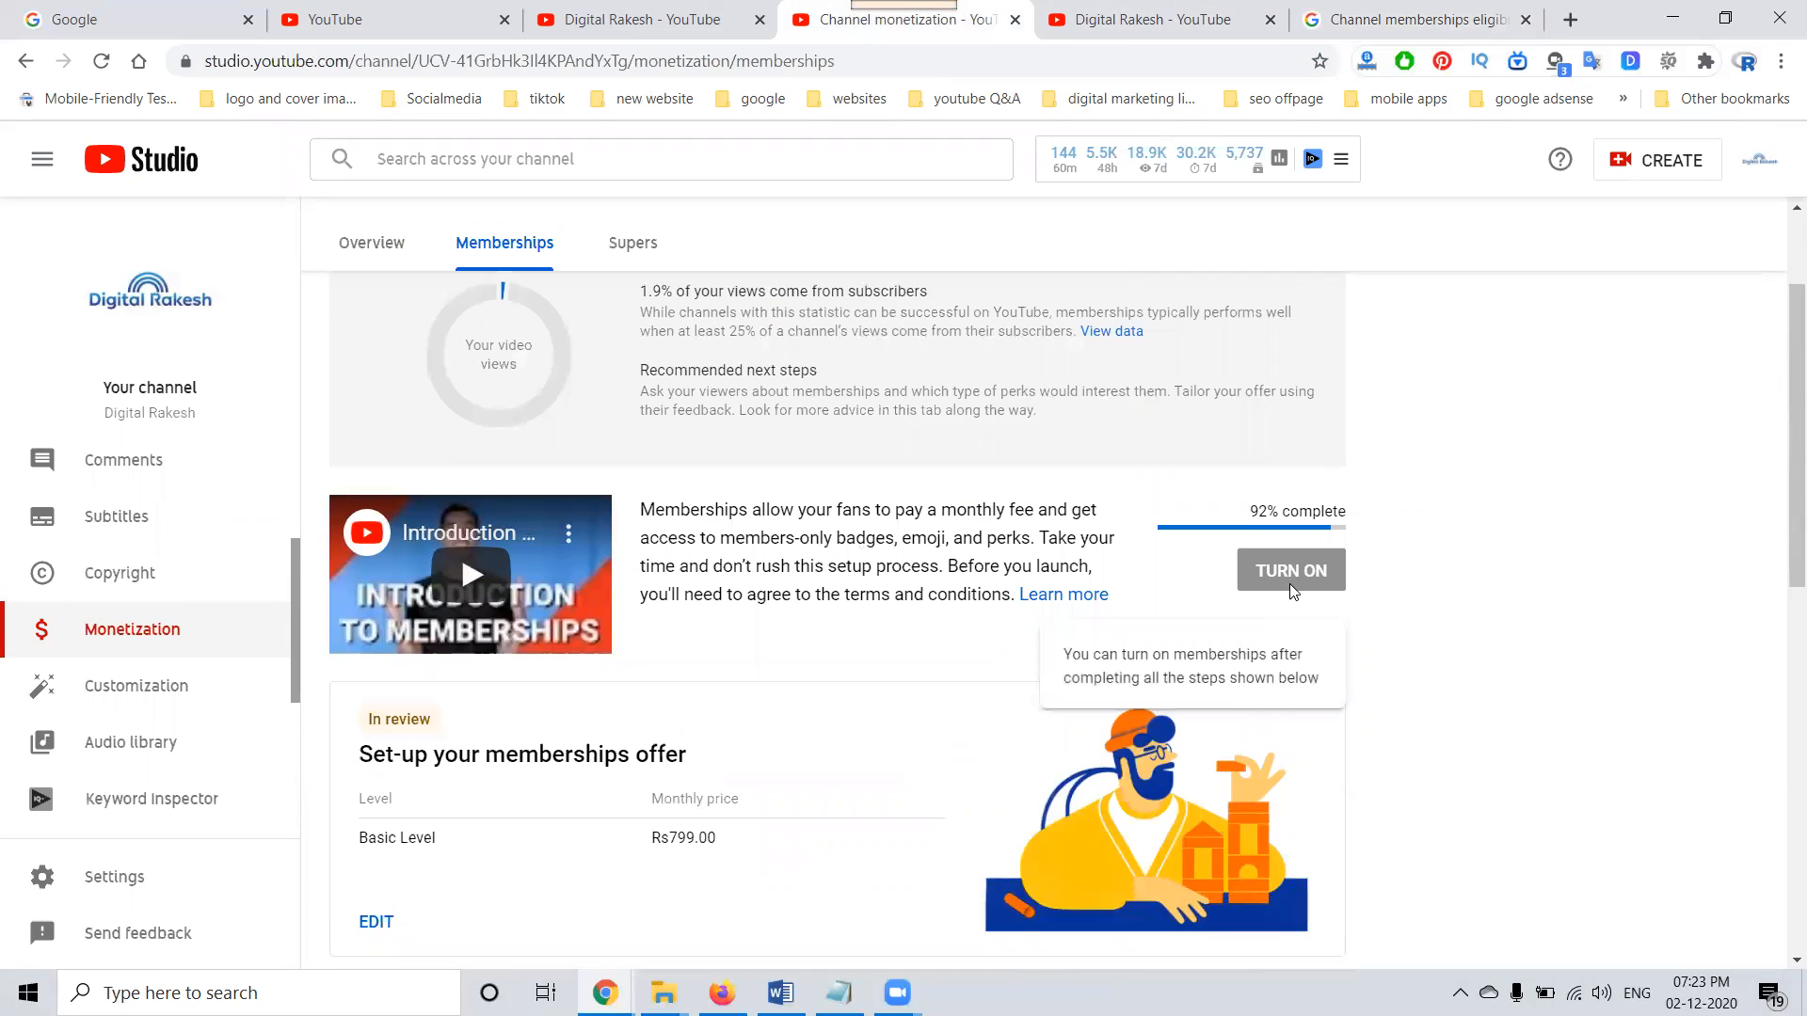
scroll(1289, 586, down, 3)
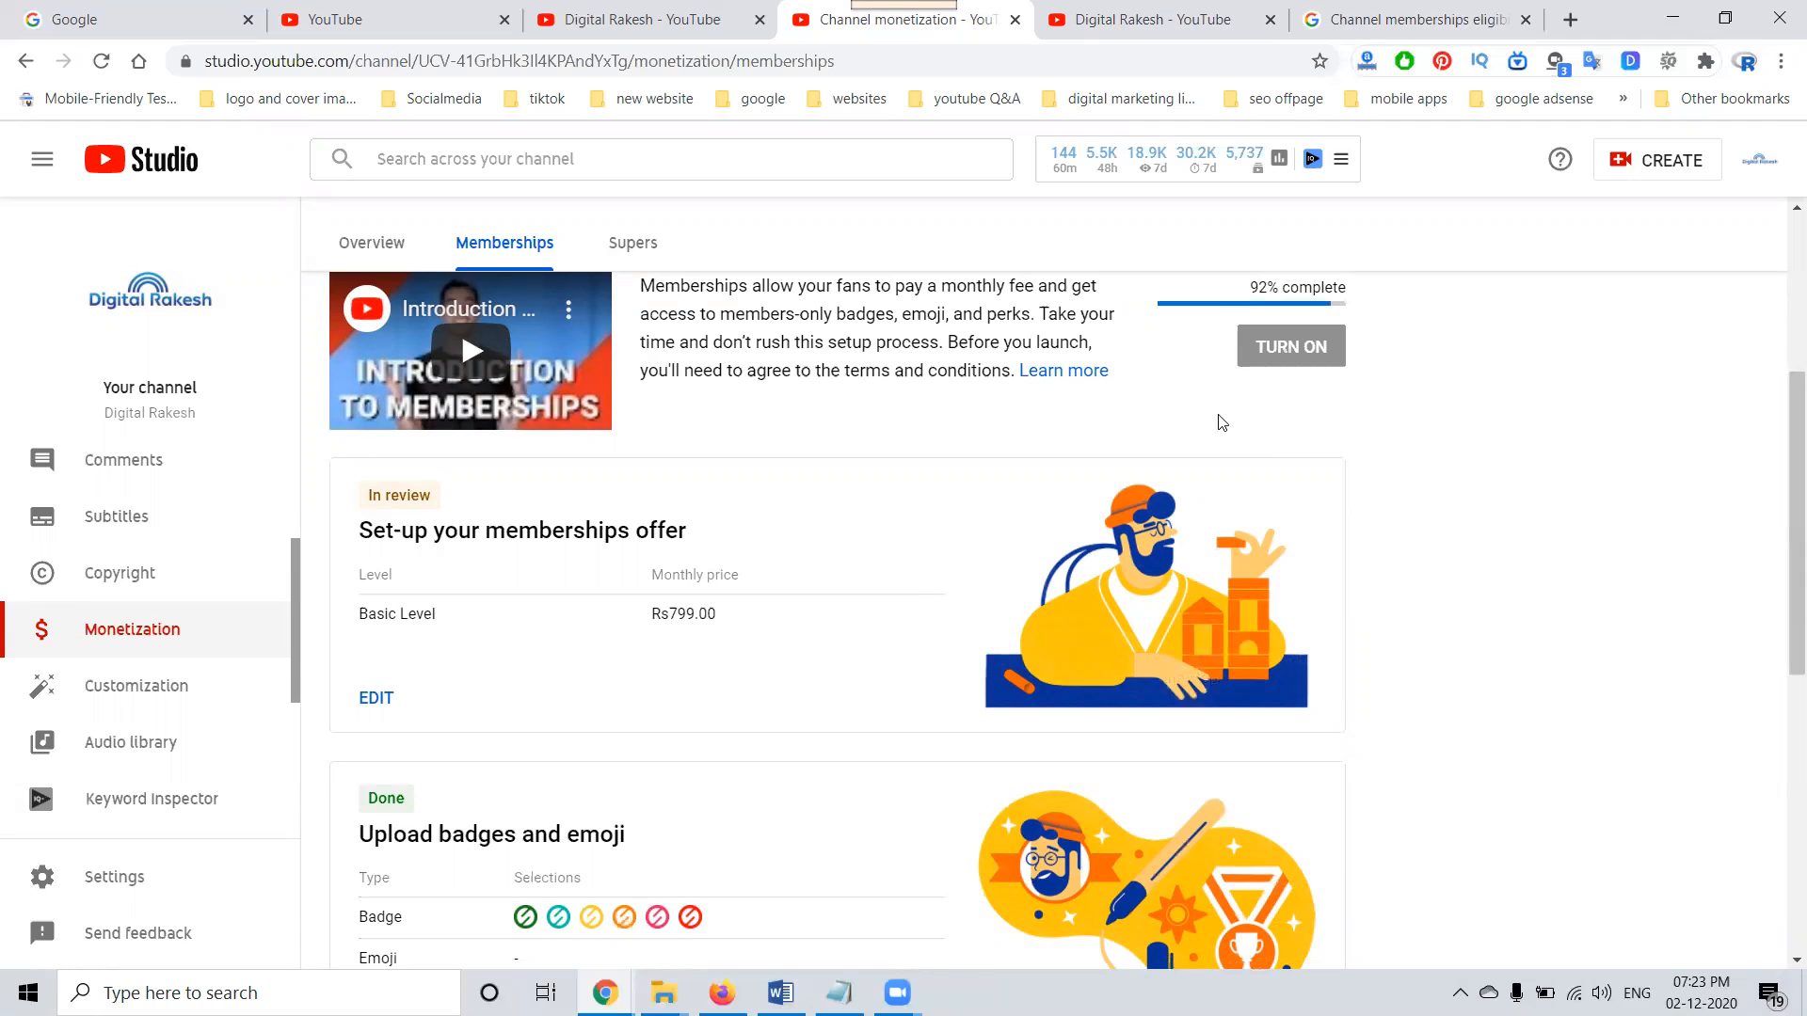
click(743, 14)
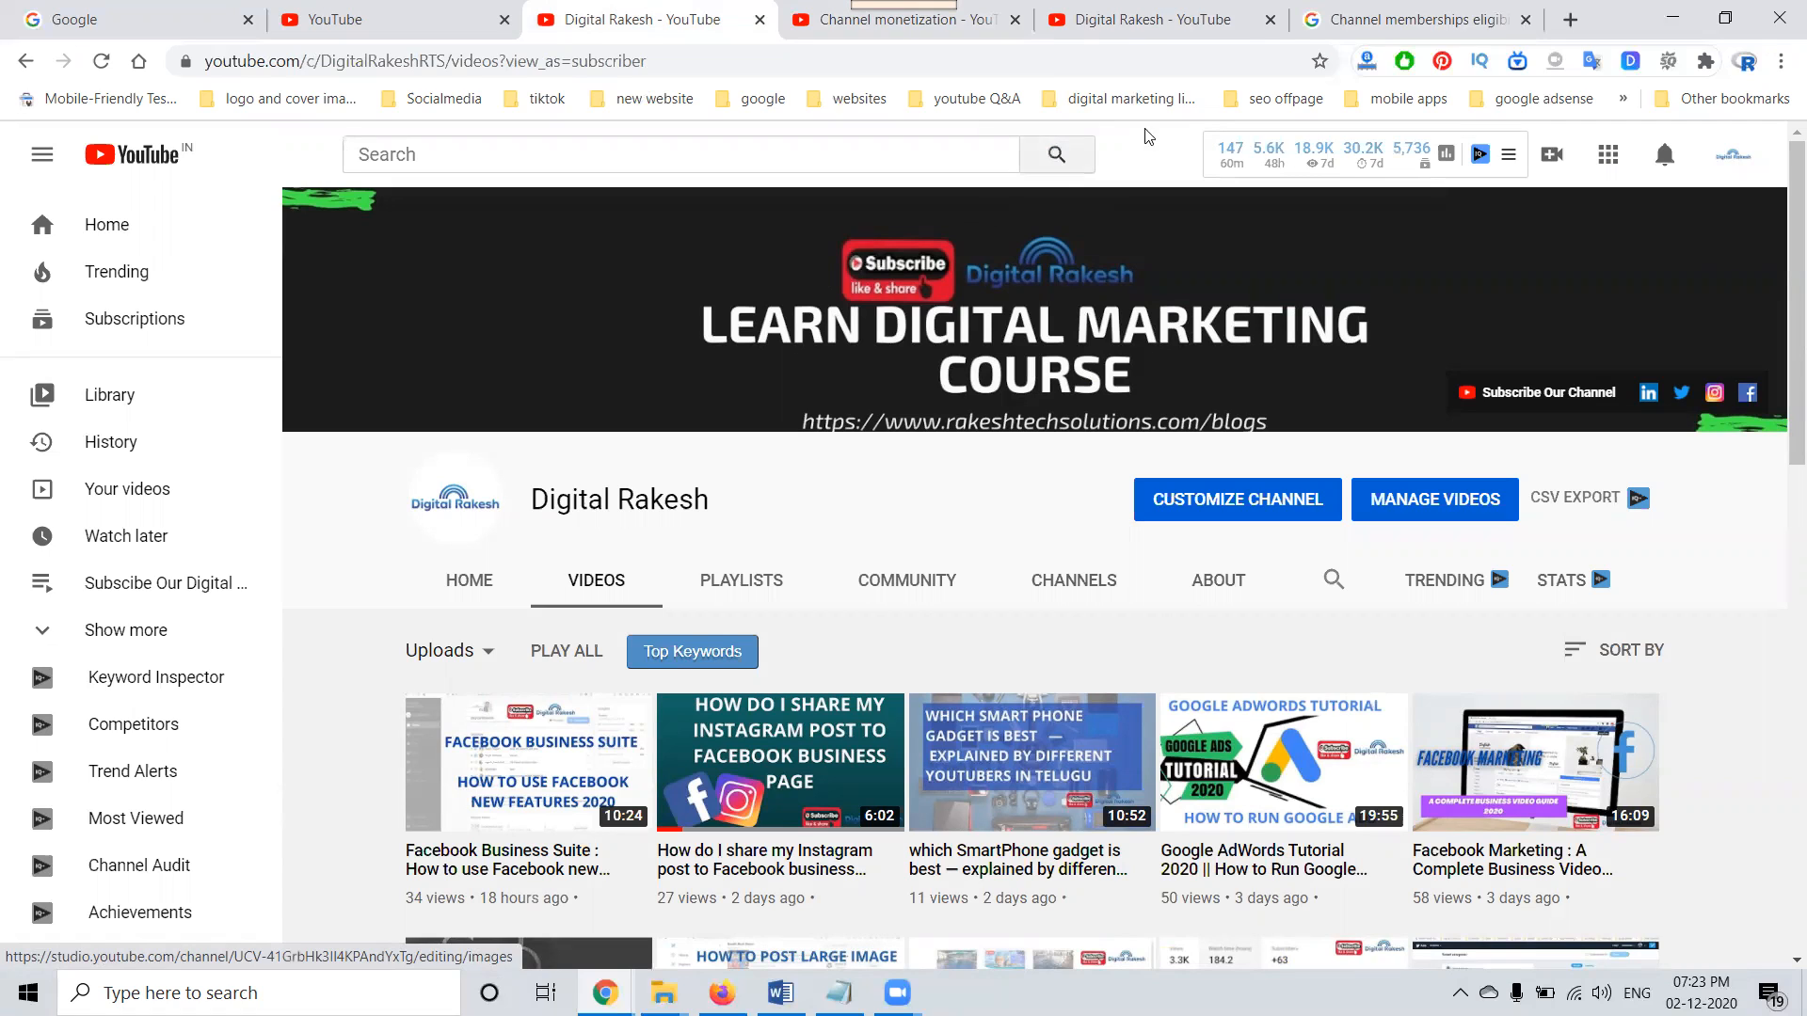
click(982, 17)
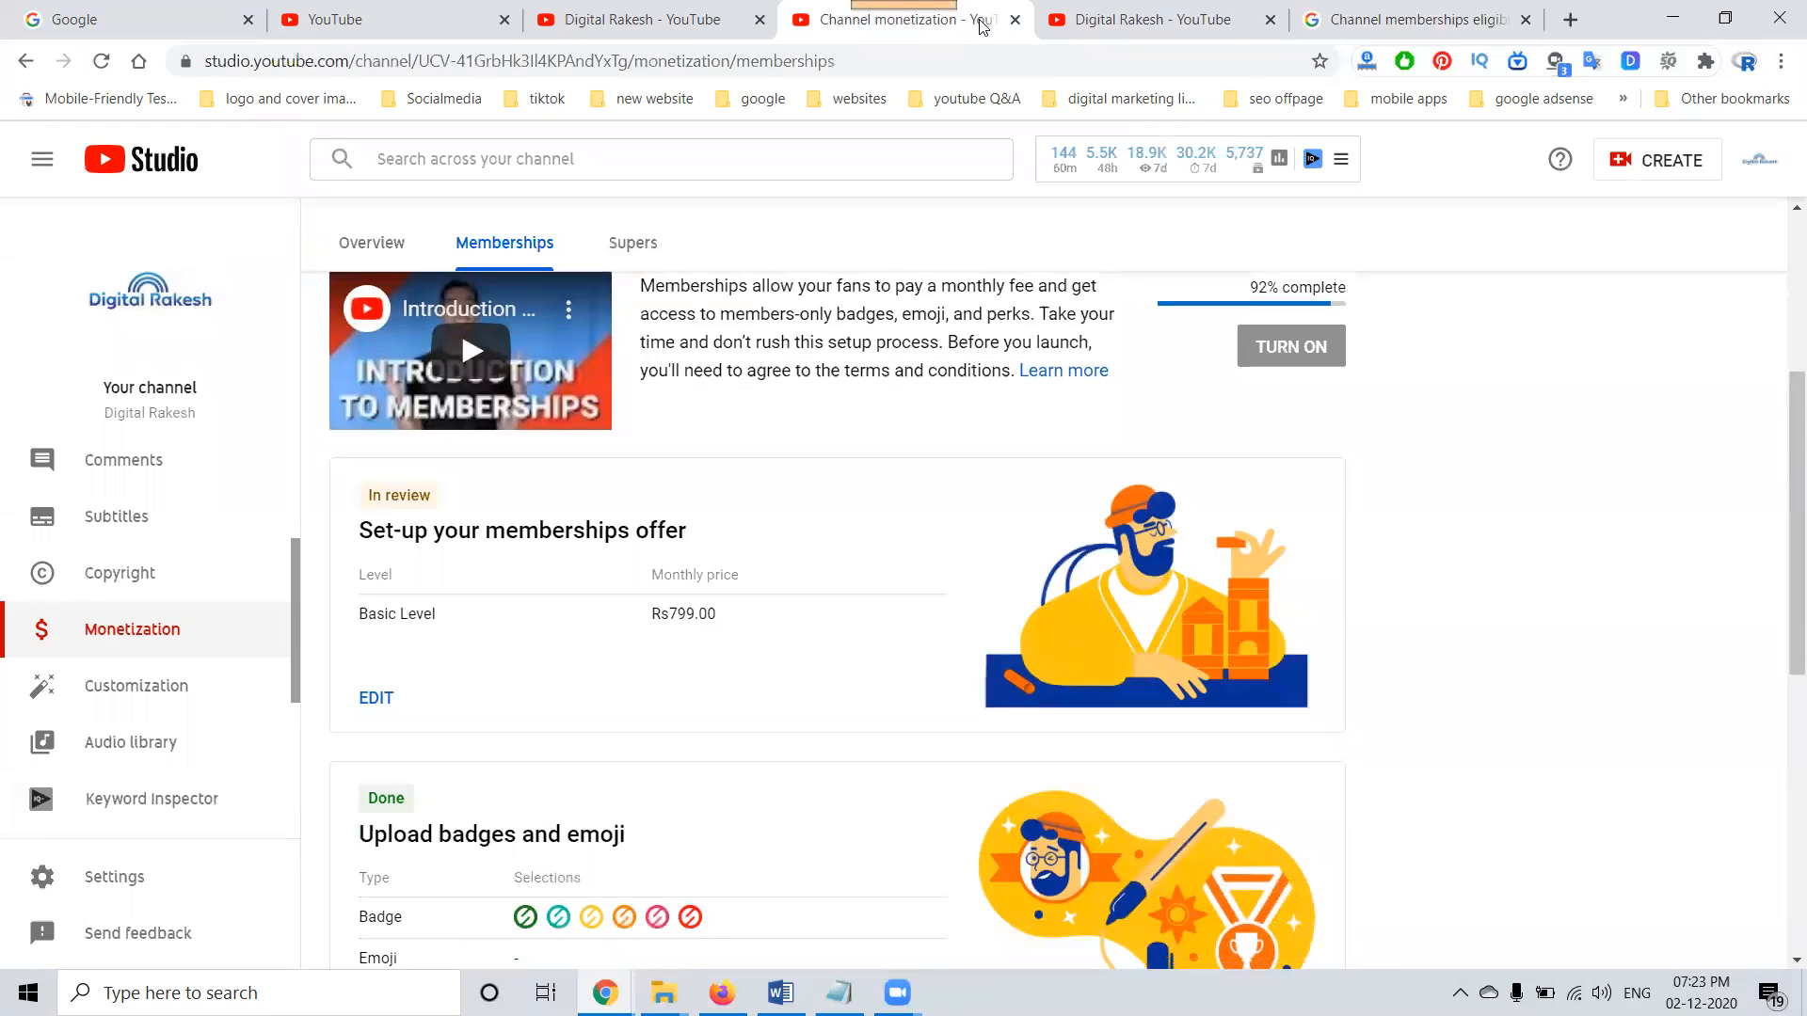
click(374, 704)
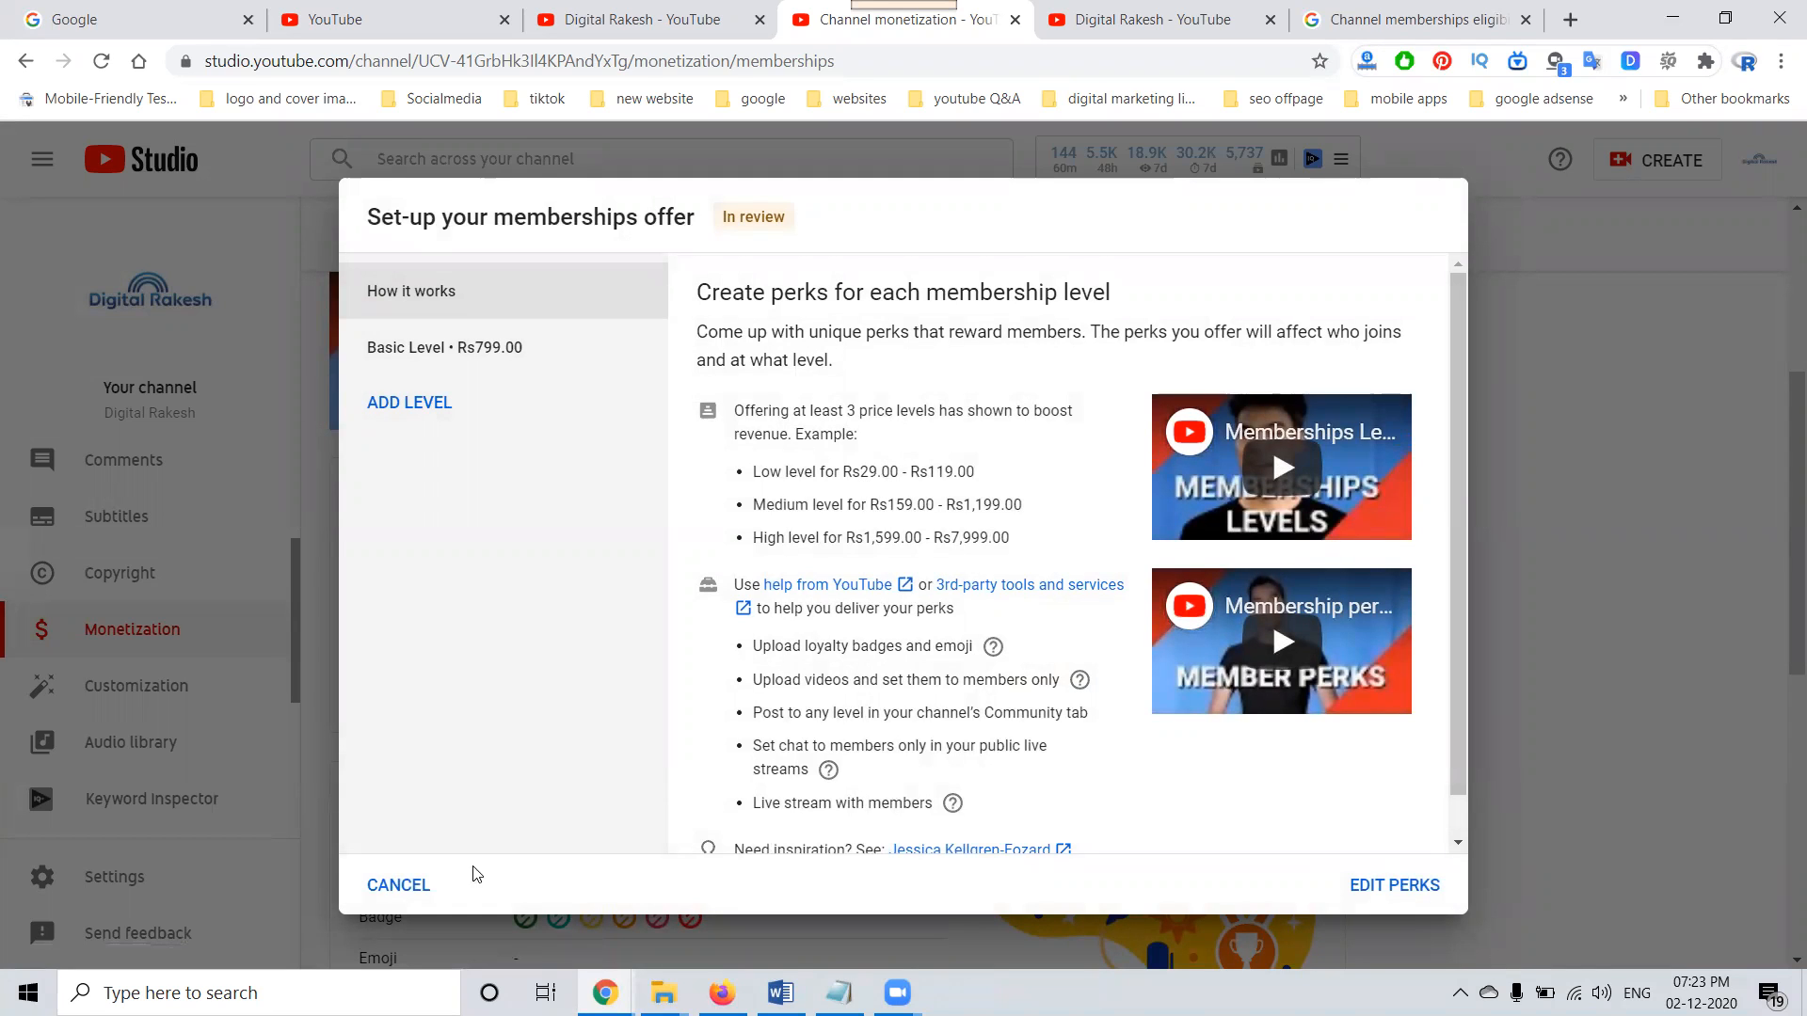
click(419, 886)
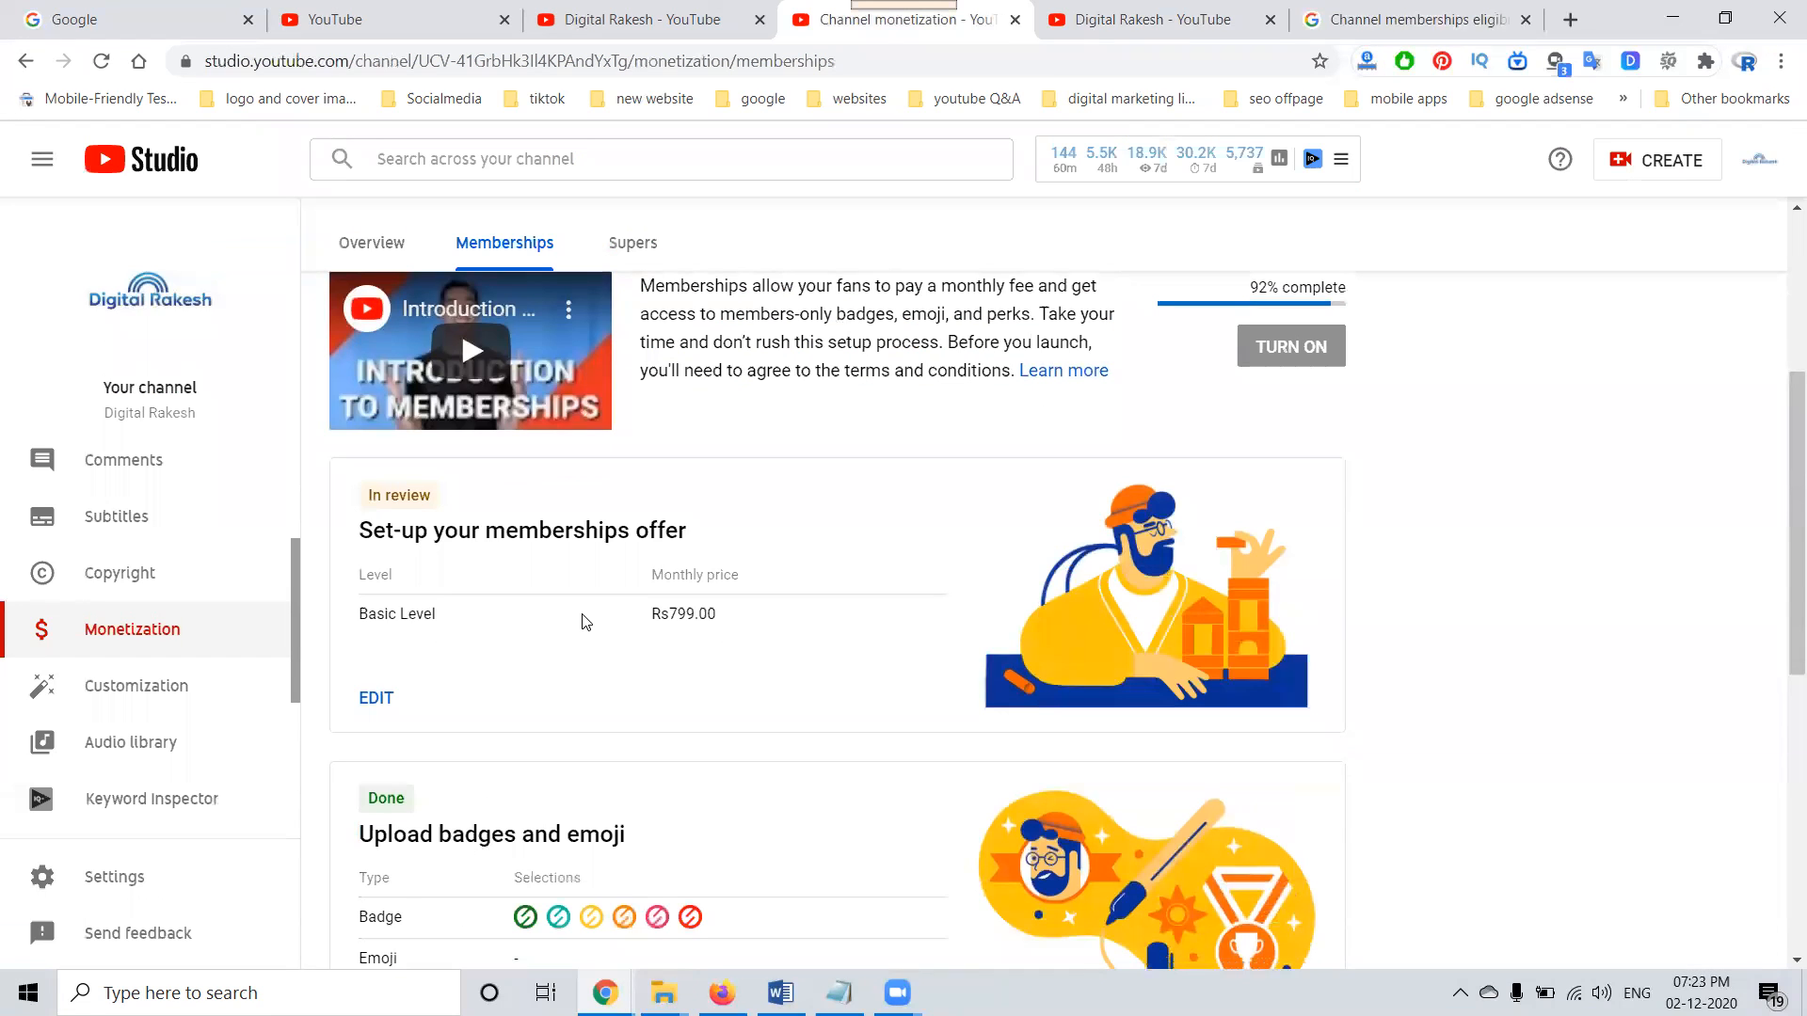